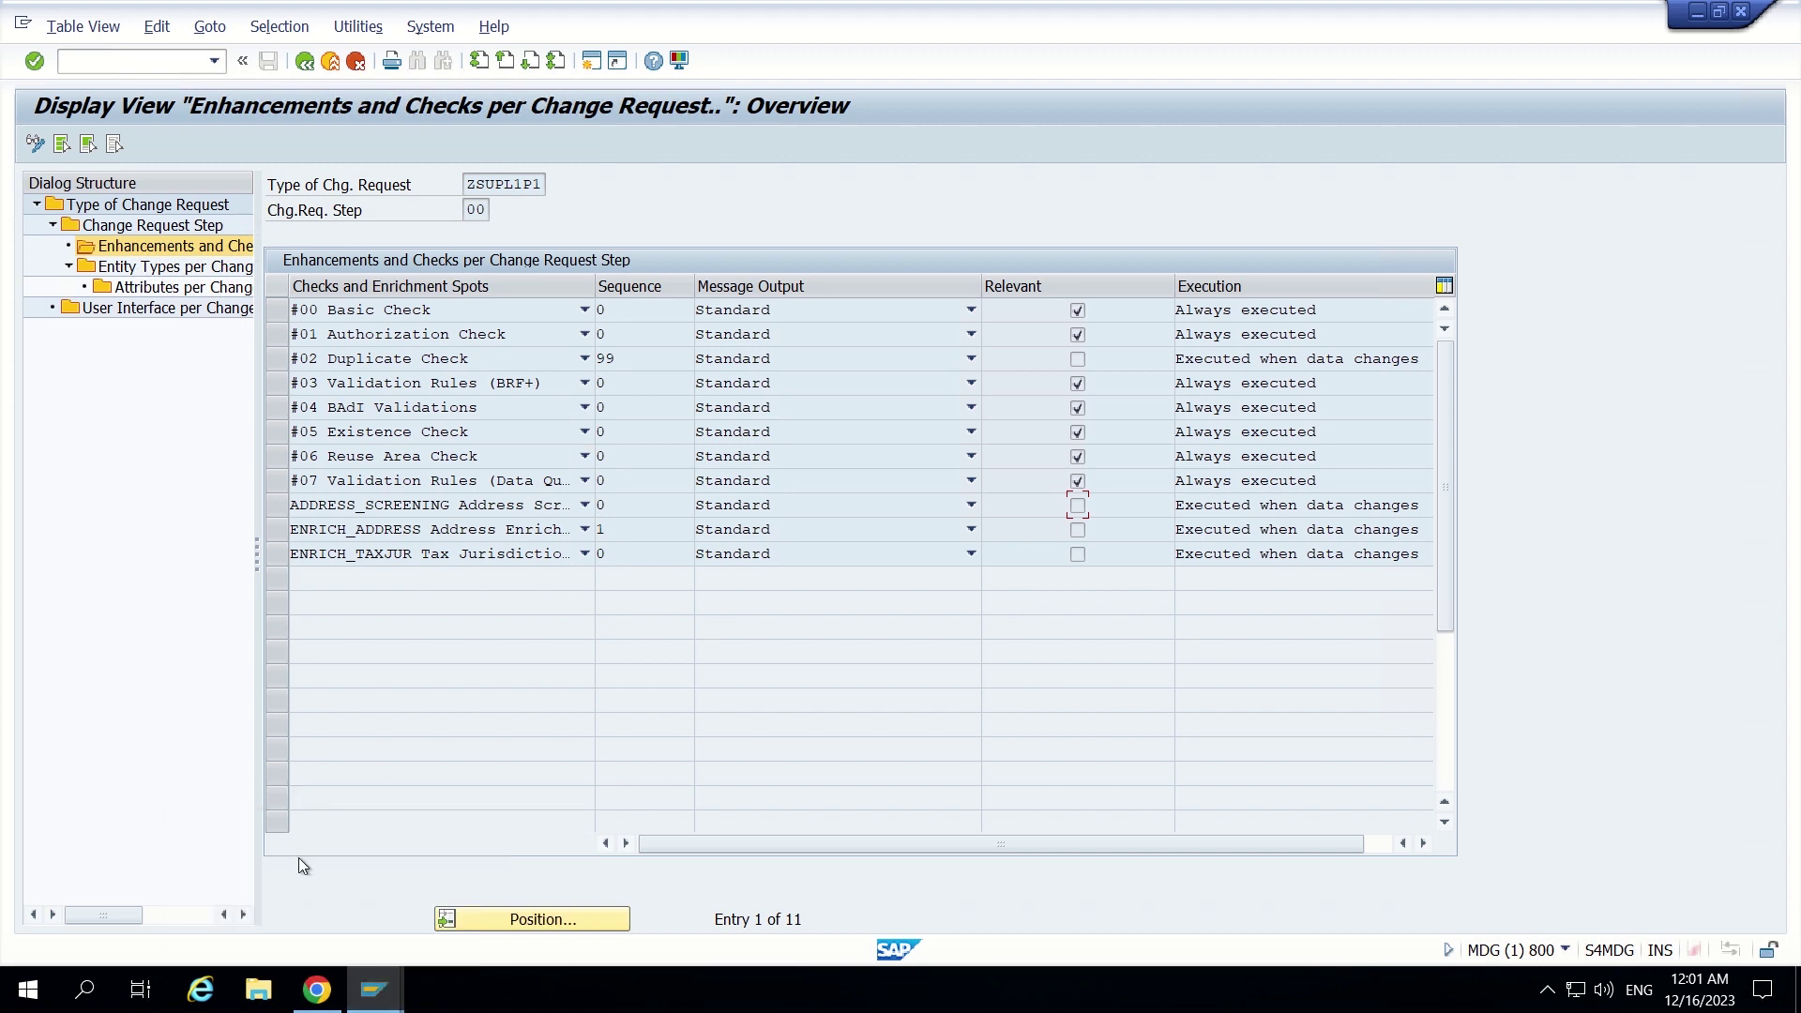
# Switch to the TEST organization change request in Chrome and check its data with the first search term empty
pyautogui.moveTo(315, 989)
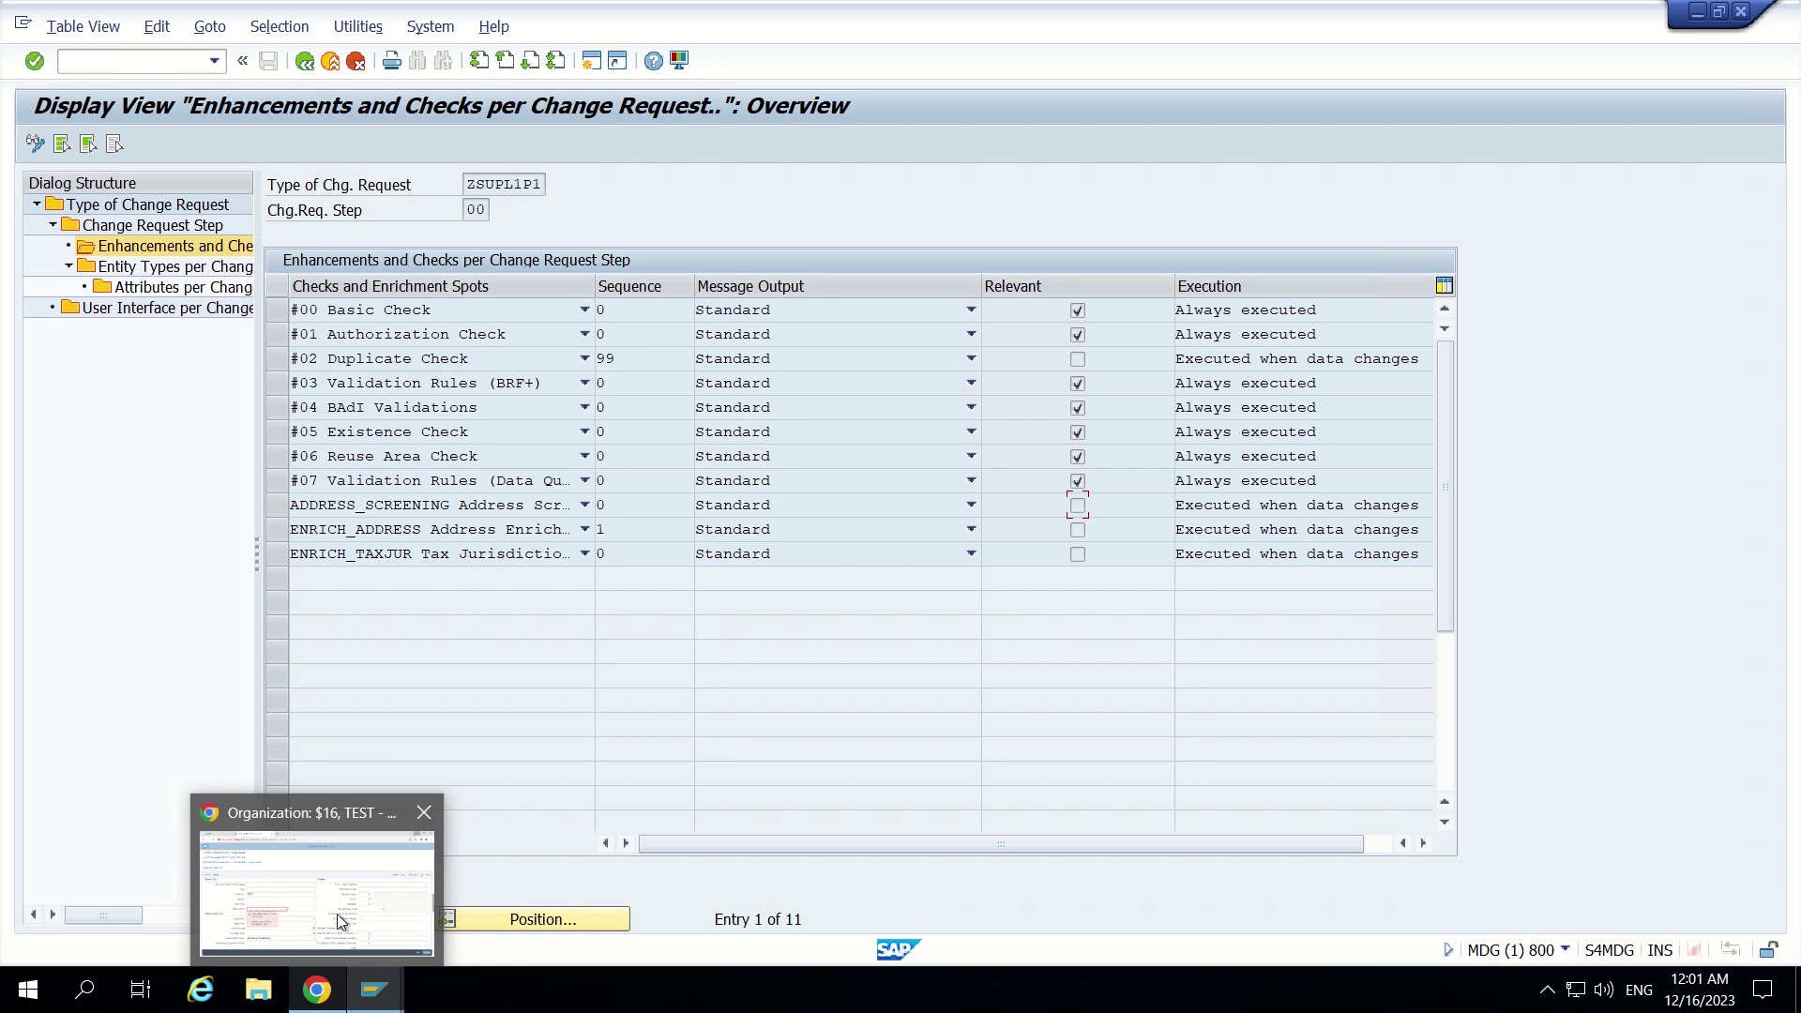
pyautogui.moveTo(335, 913)
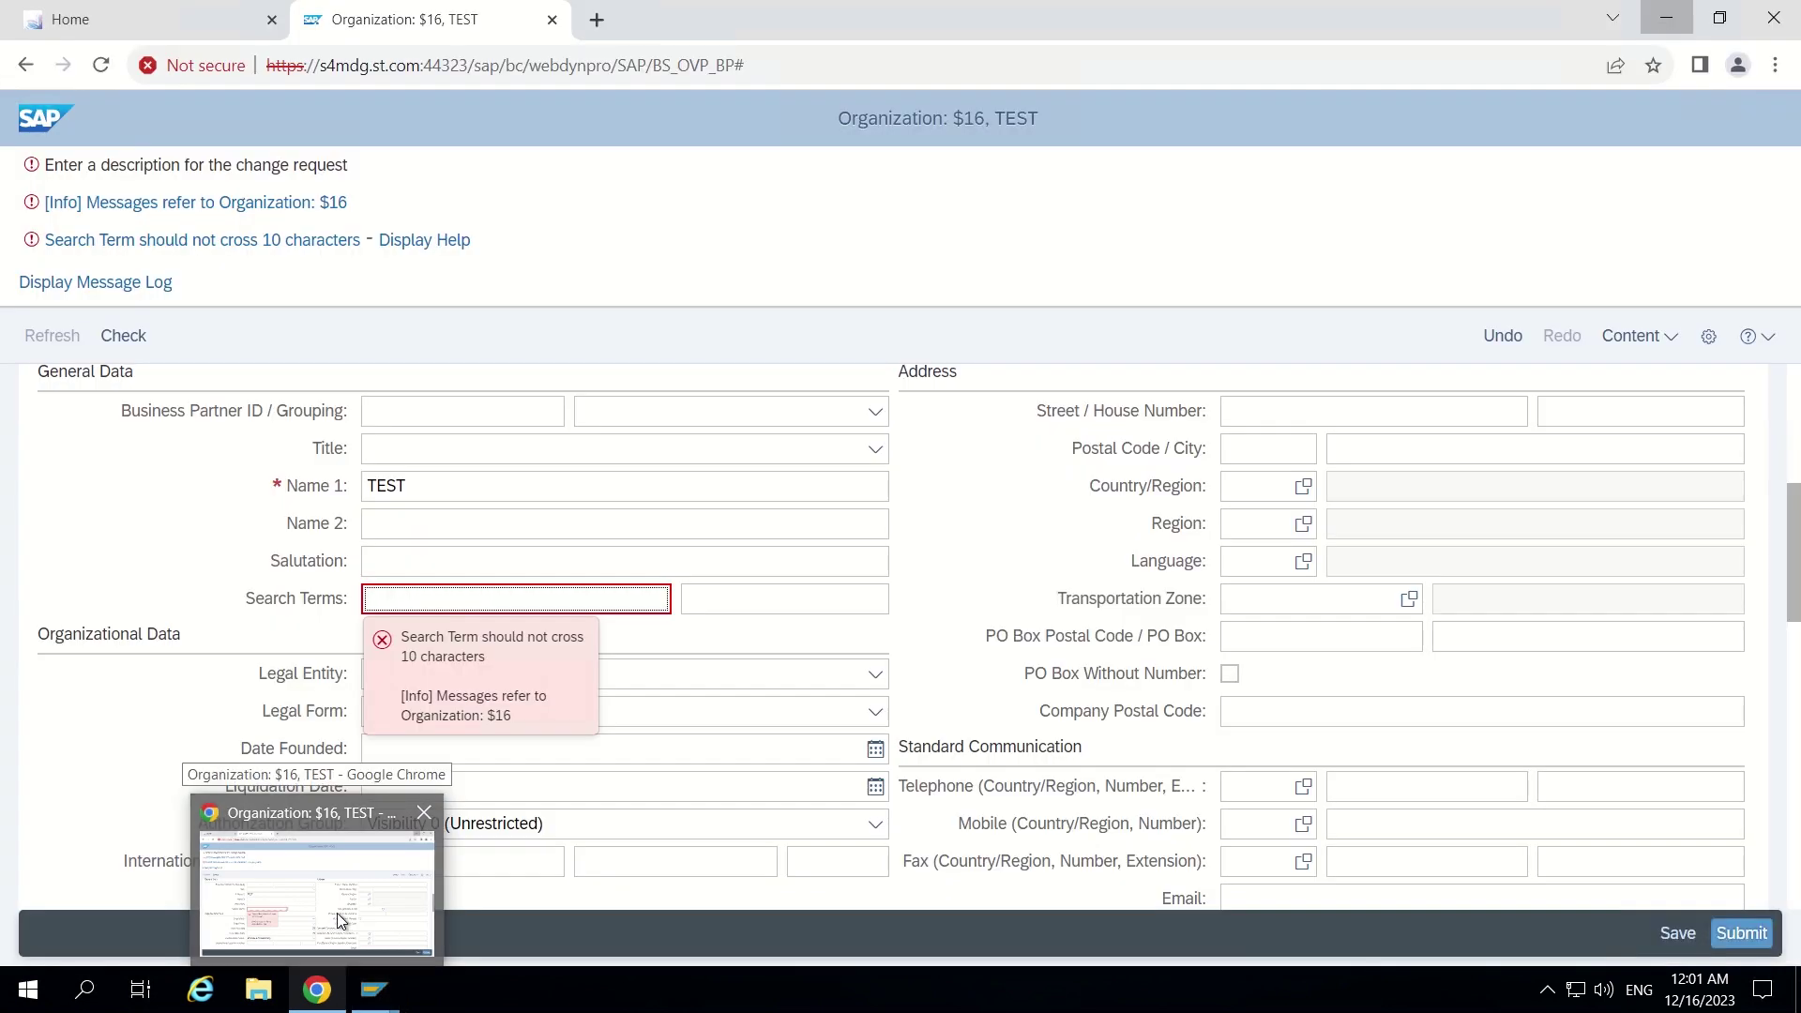
pyautogui.click(336, 913)
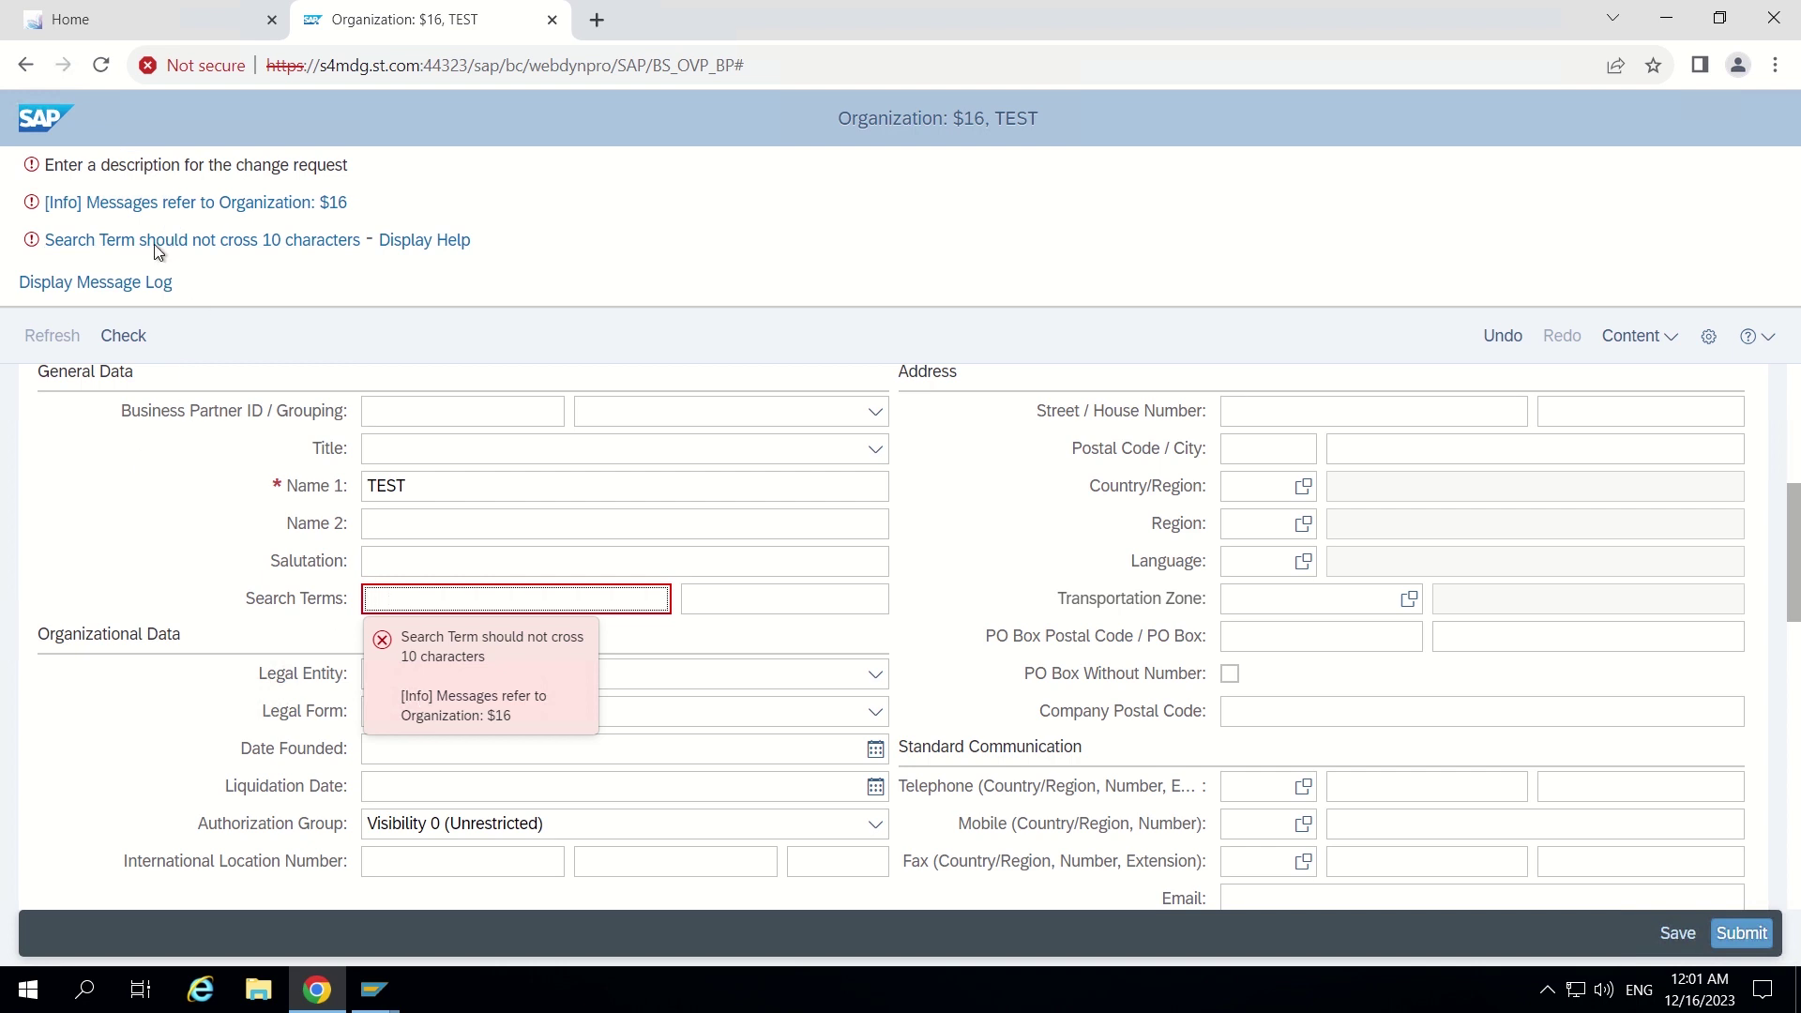
pyautogui.click(128, 349)
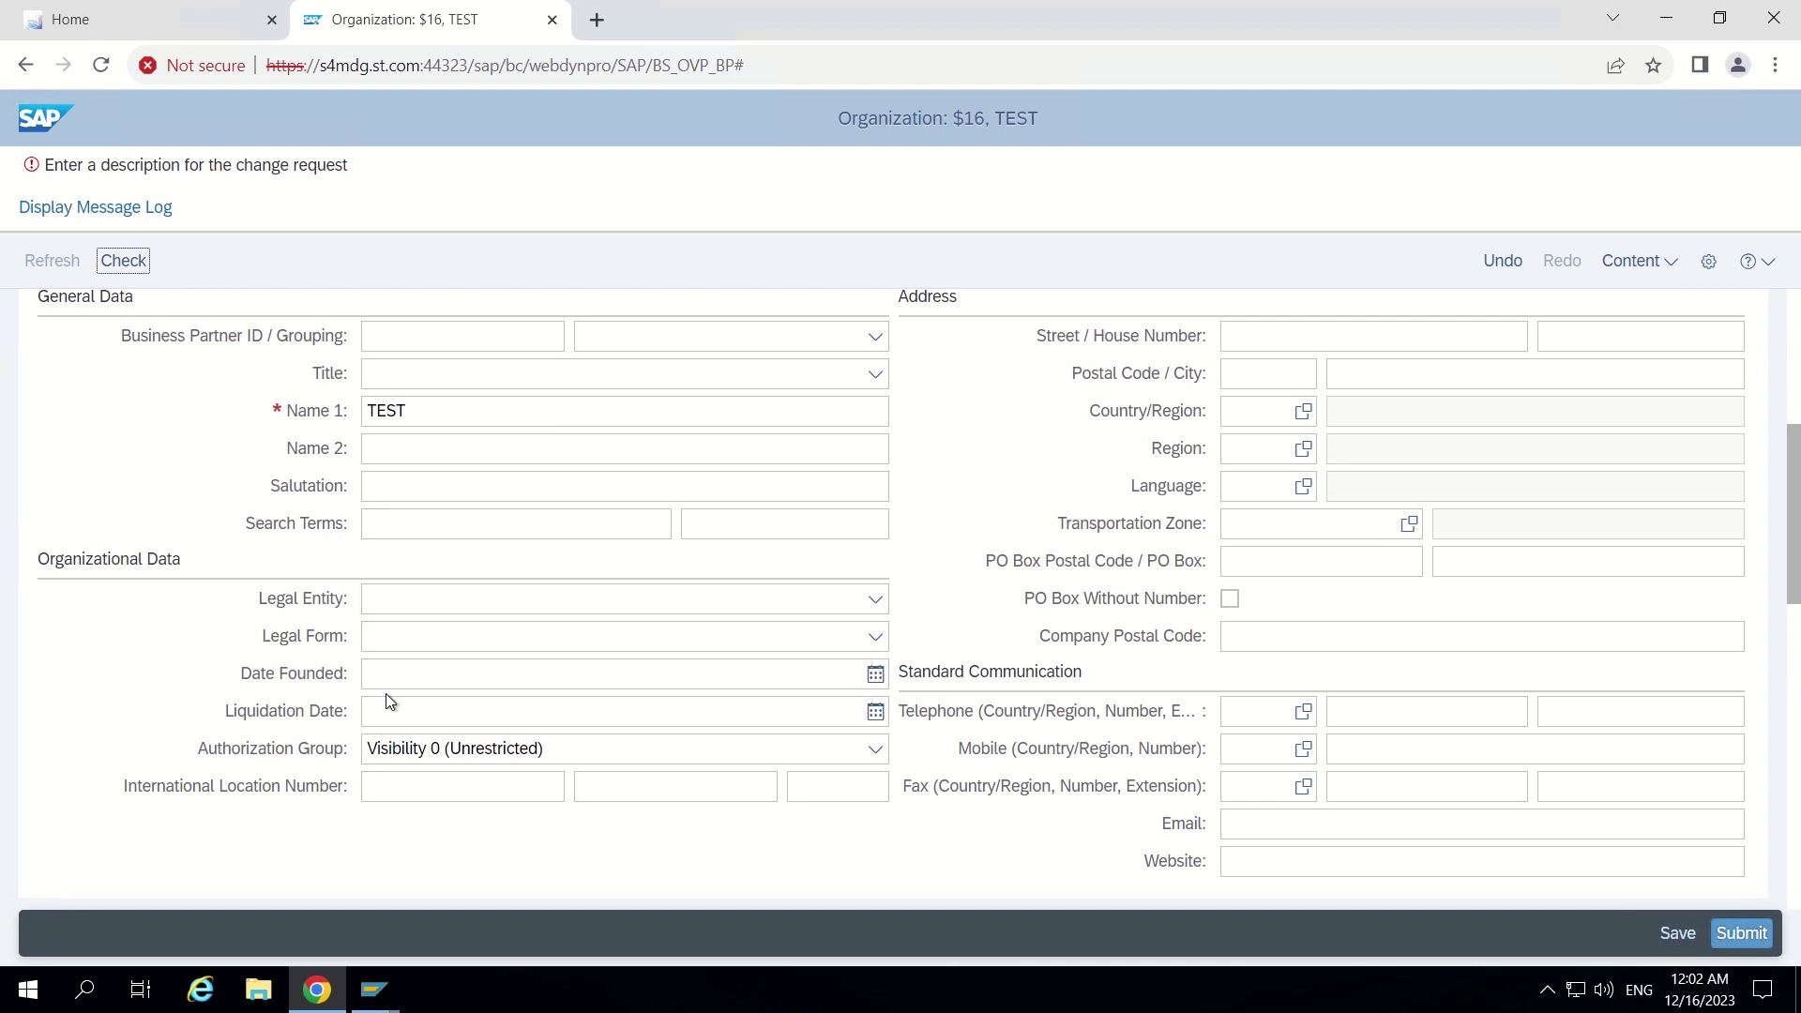
pyautogui.click(402, 518)
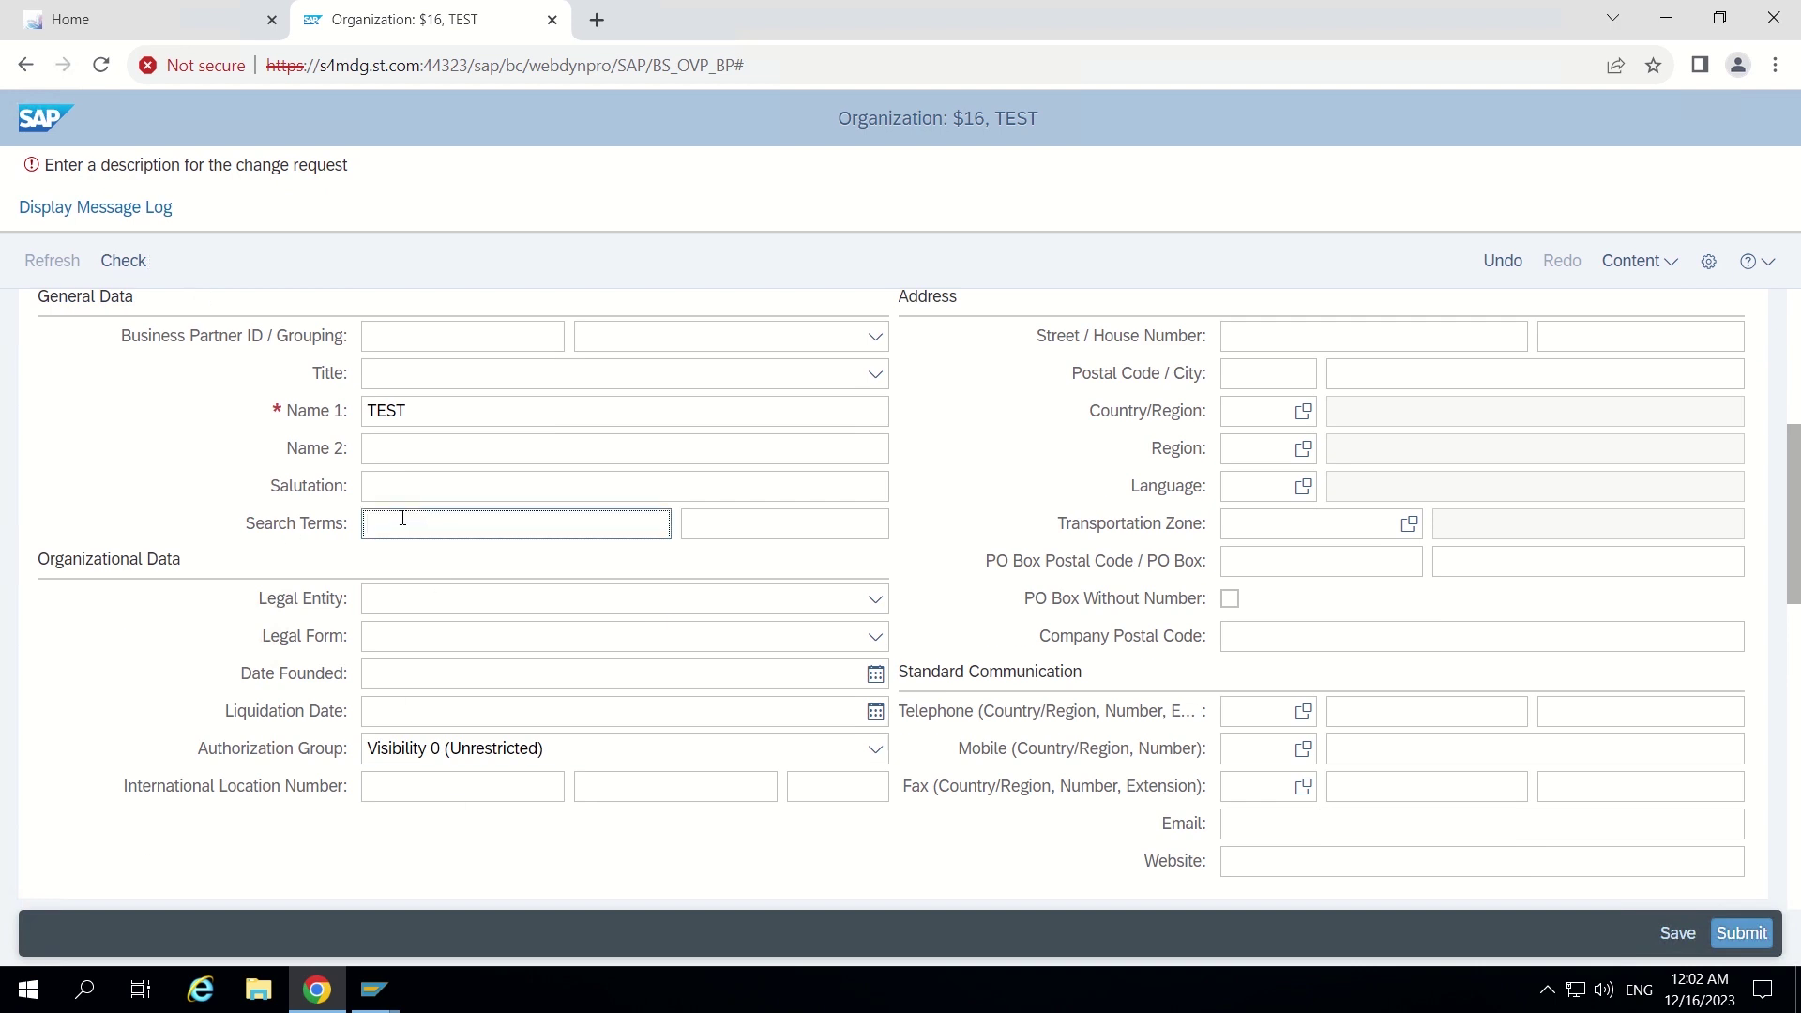
pyautogui.write('45345346365FF')
pyautogui.click(121, 262)
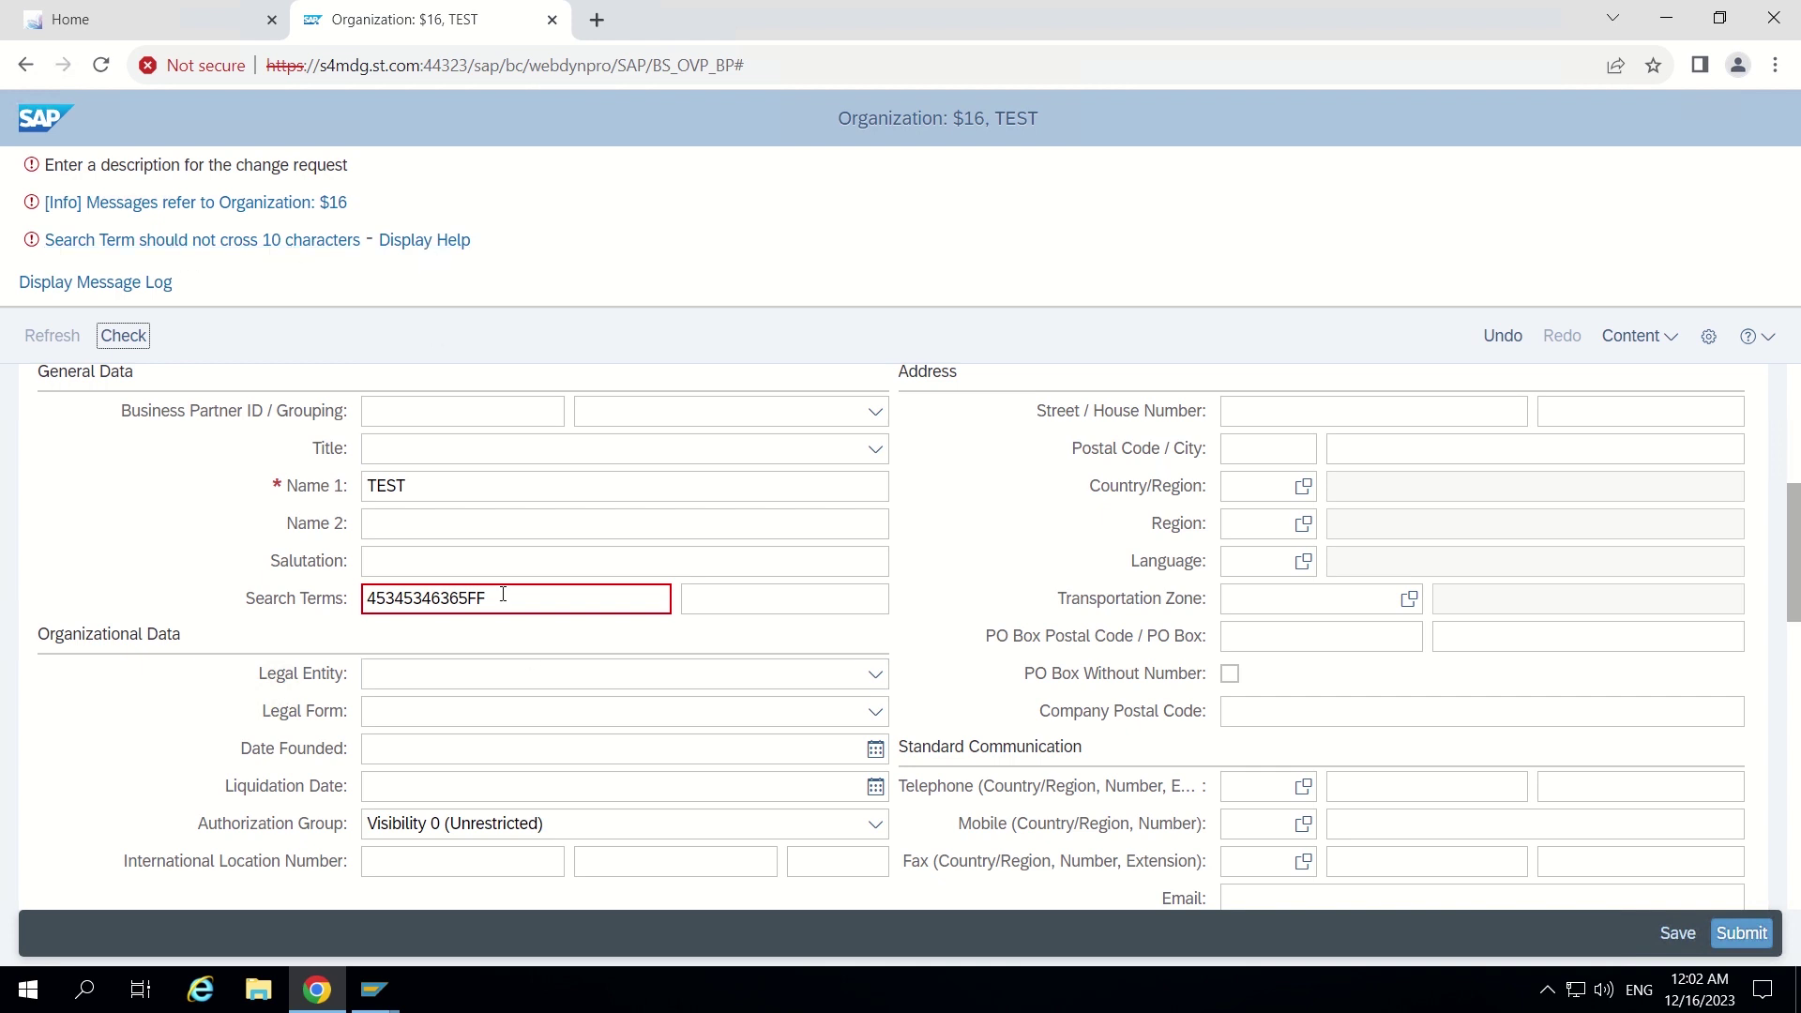
pyautogui.moveTo(503, 593); pyautogui.dragTo(366, 597)
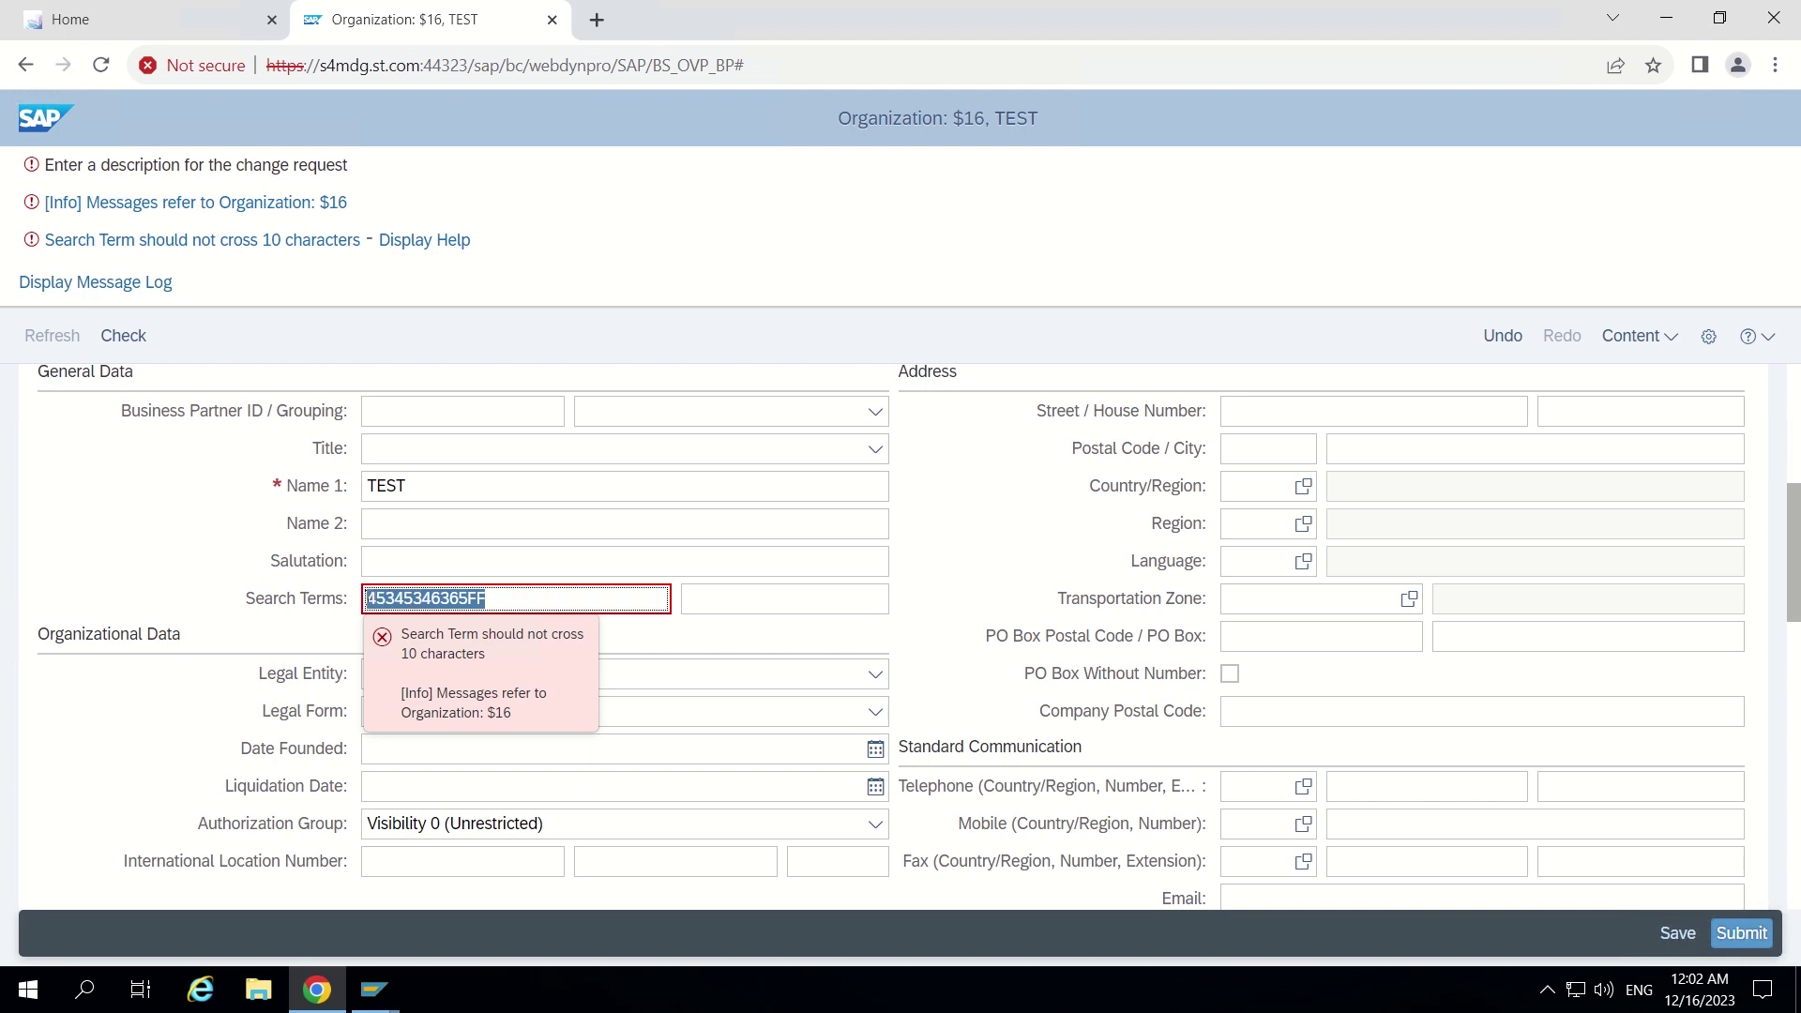
pyautogui.click(537, 598)
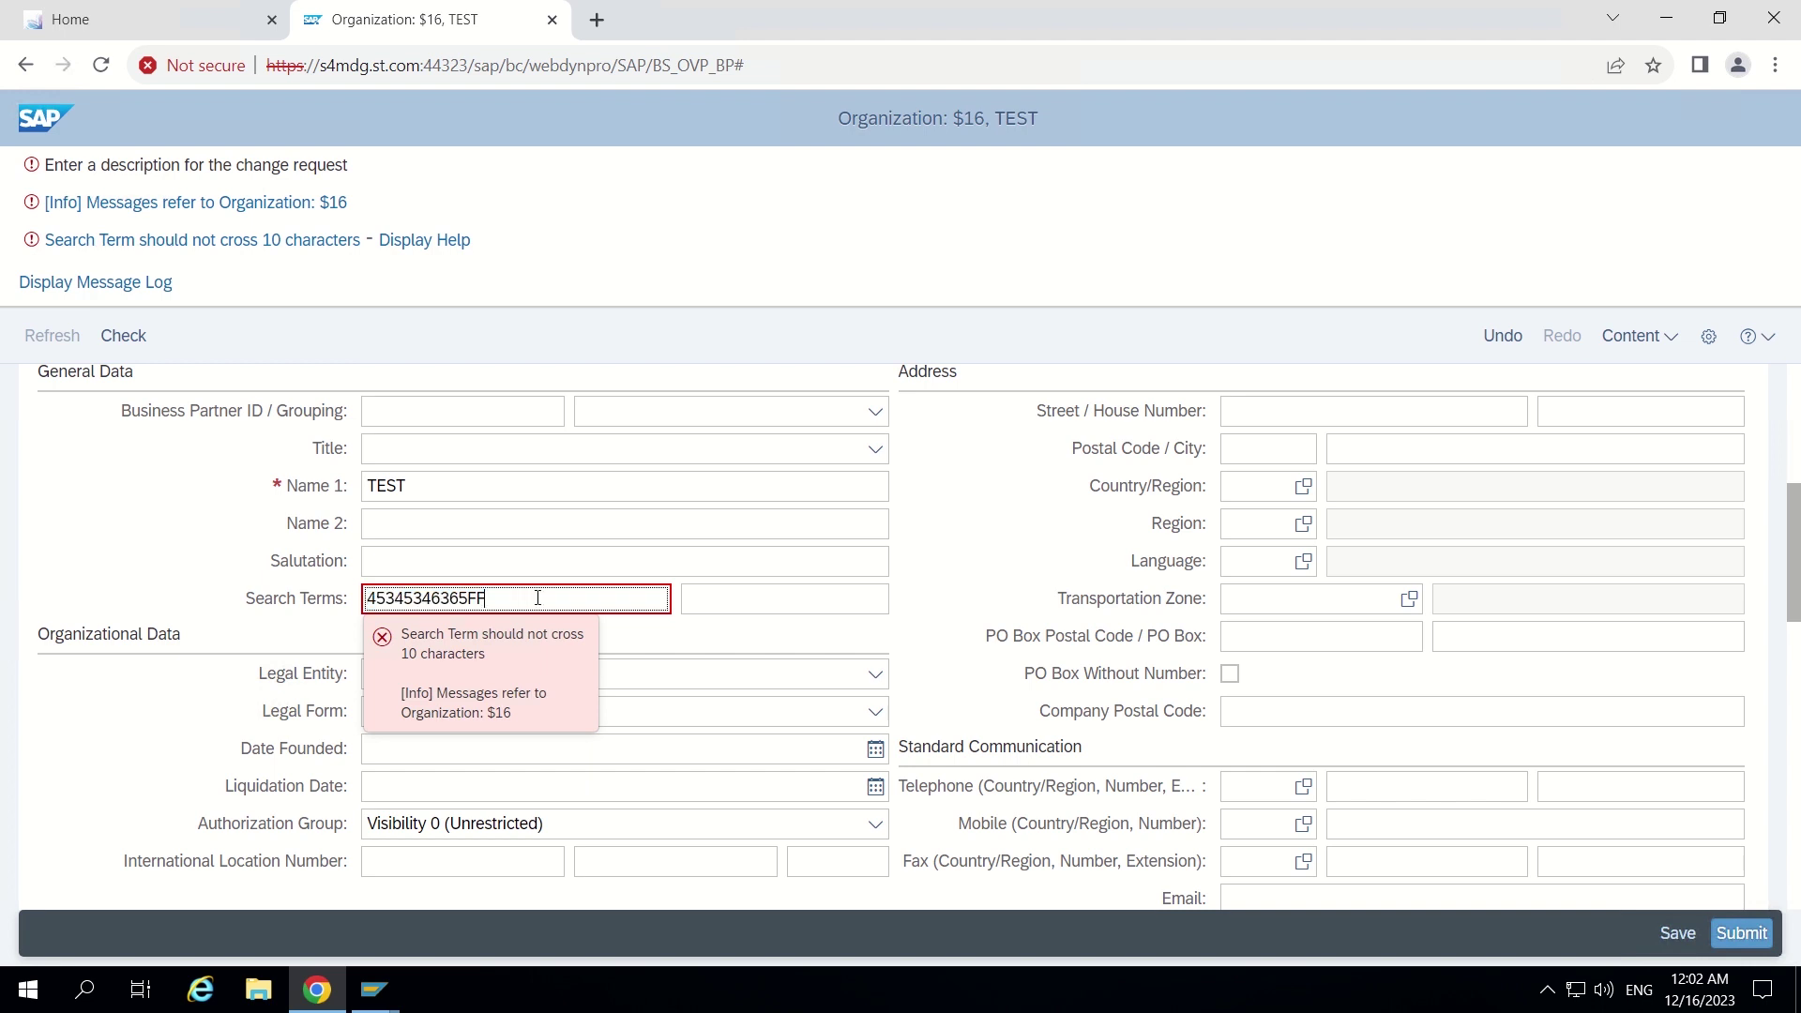
pyautogui.doubleClick(419, 597)
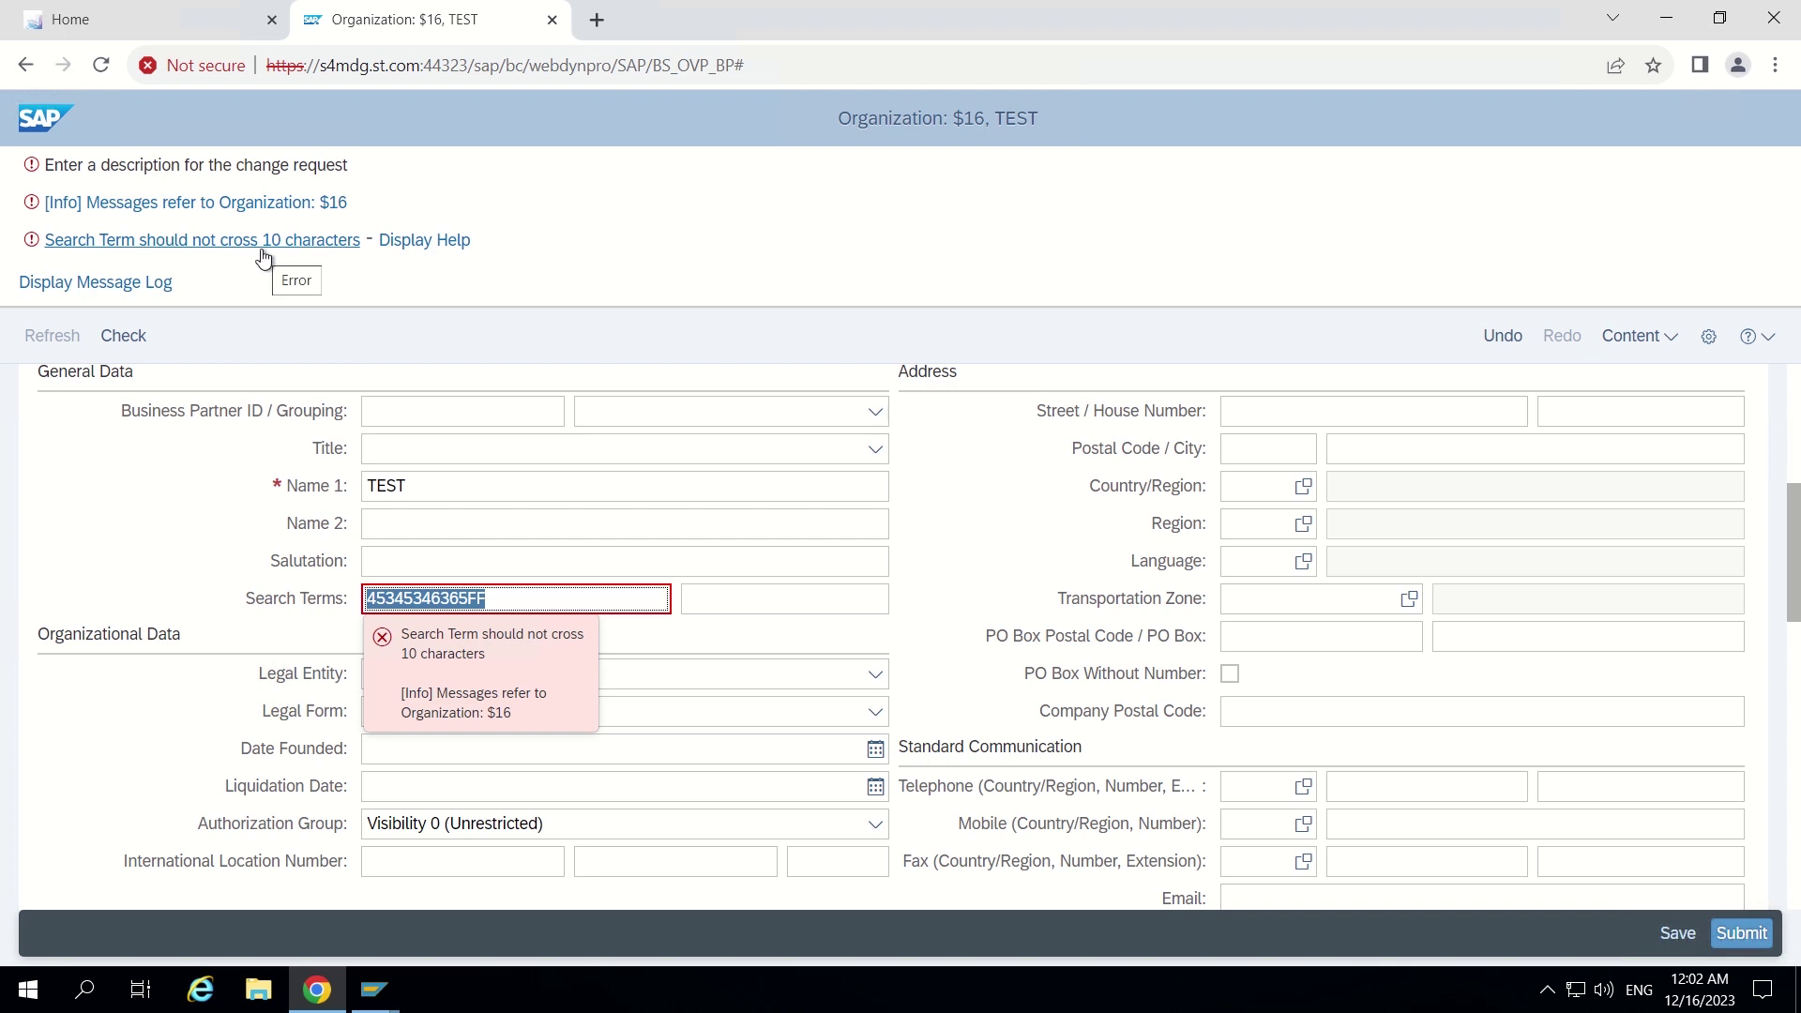
pyautogui.click(524, 593)
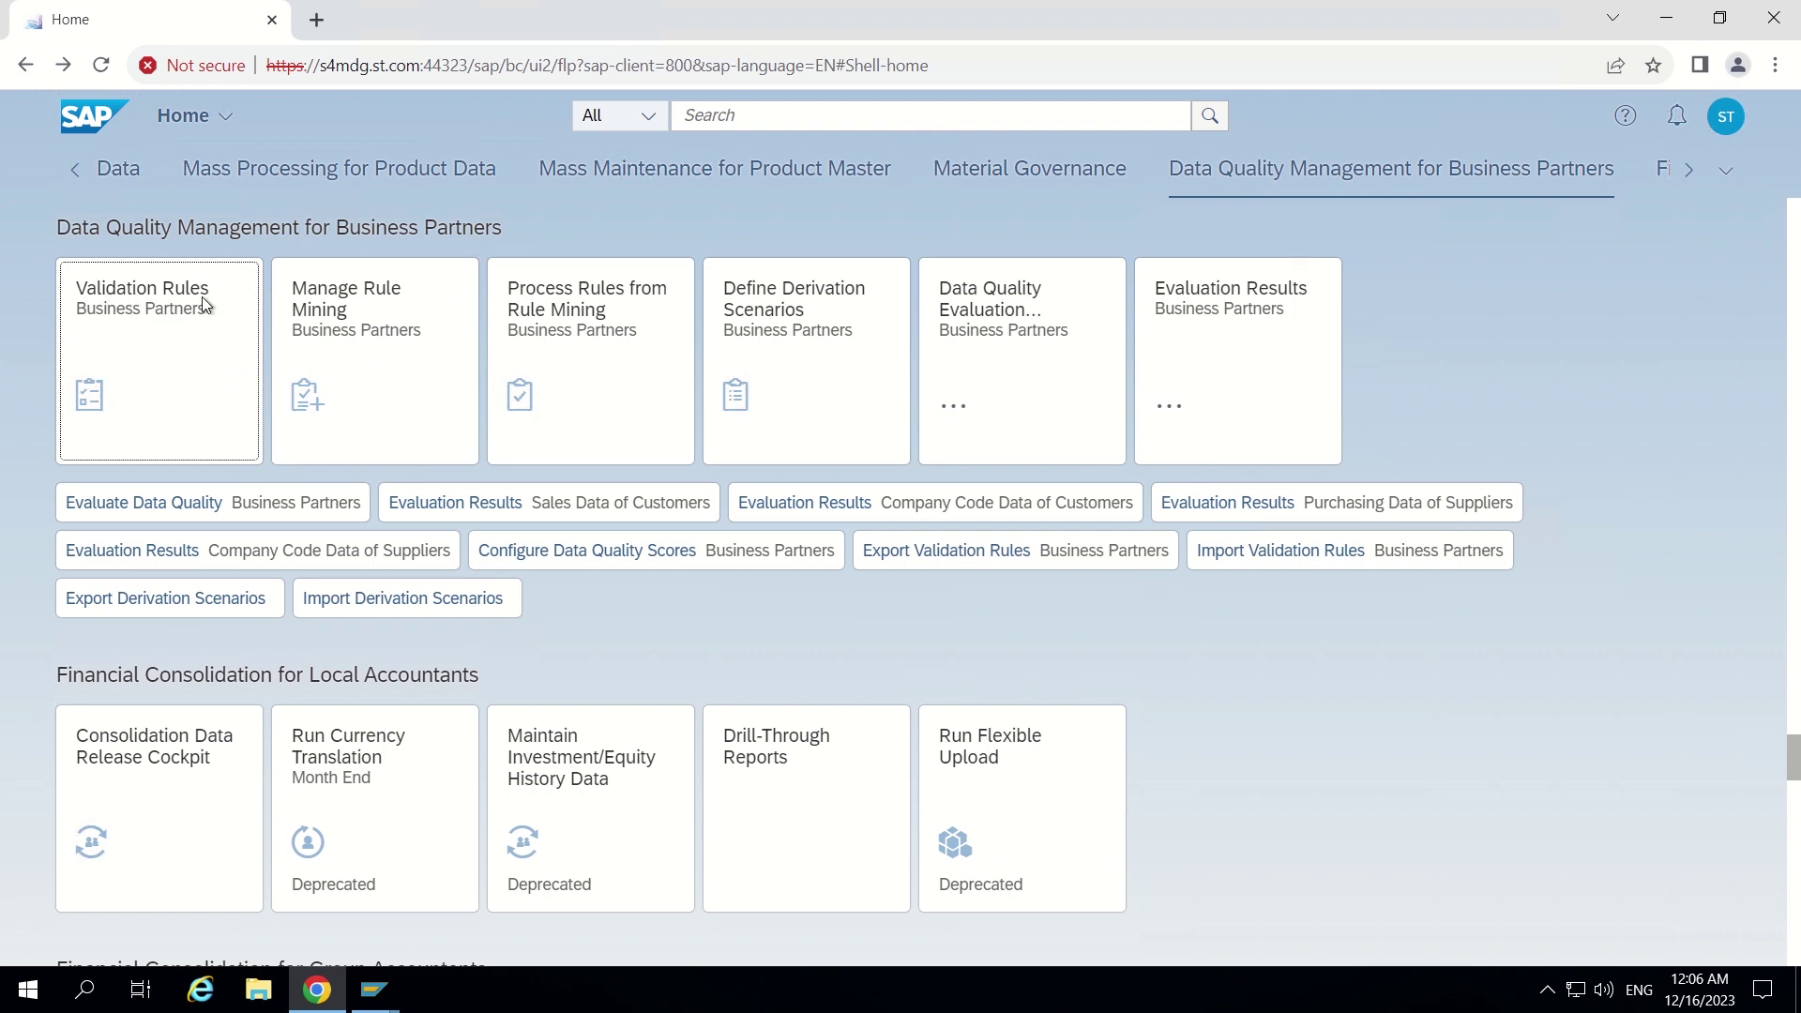
# Create a new validation rule for business partners with the rule ID BR_VALIDATE_ST1
pyautogui.click(155, 363)
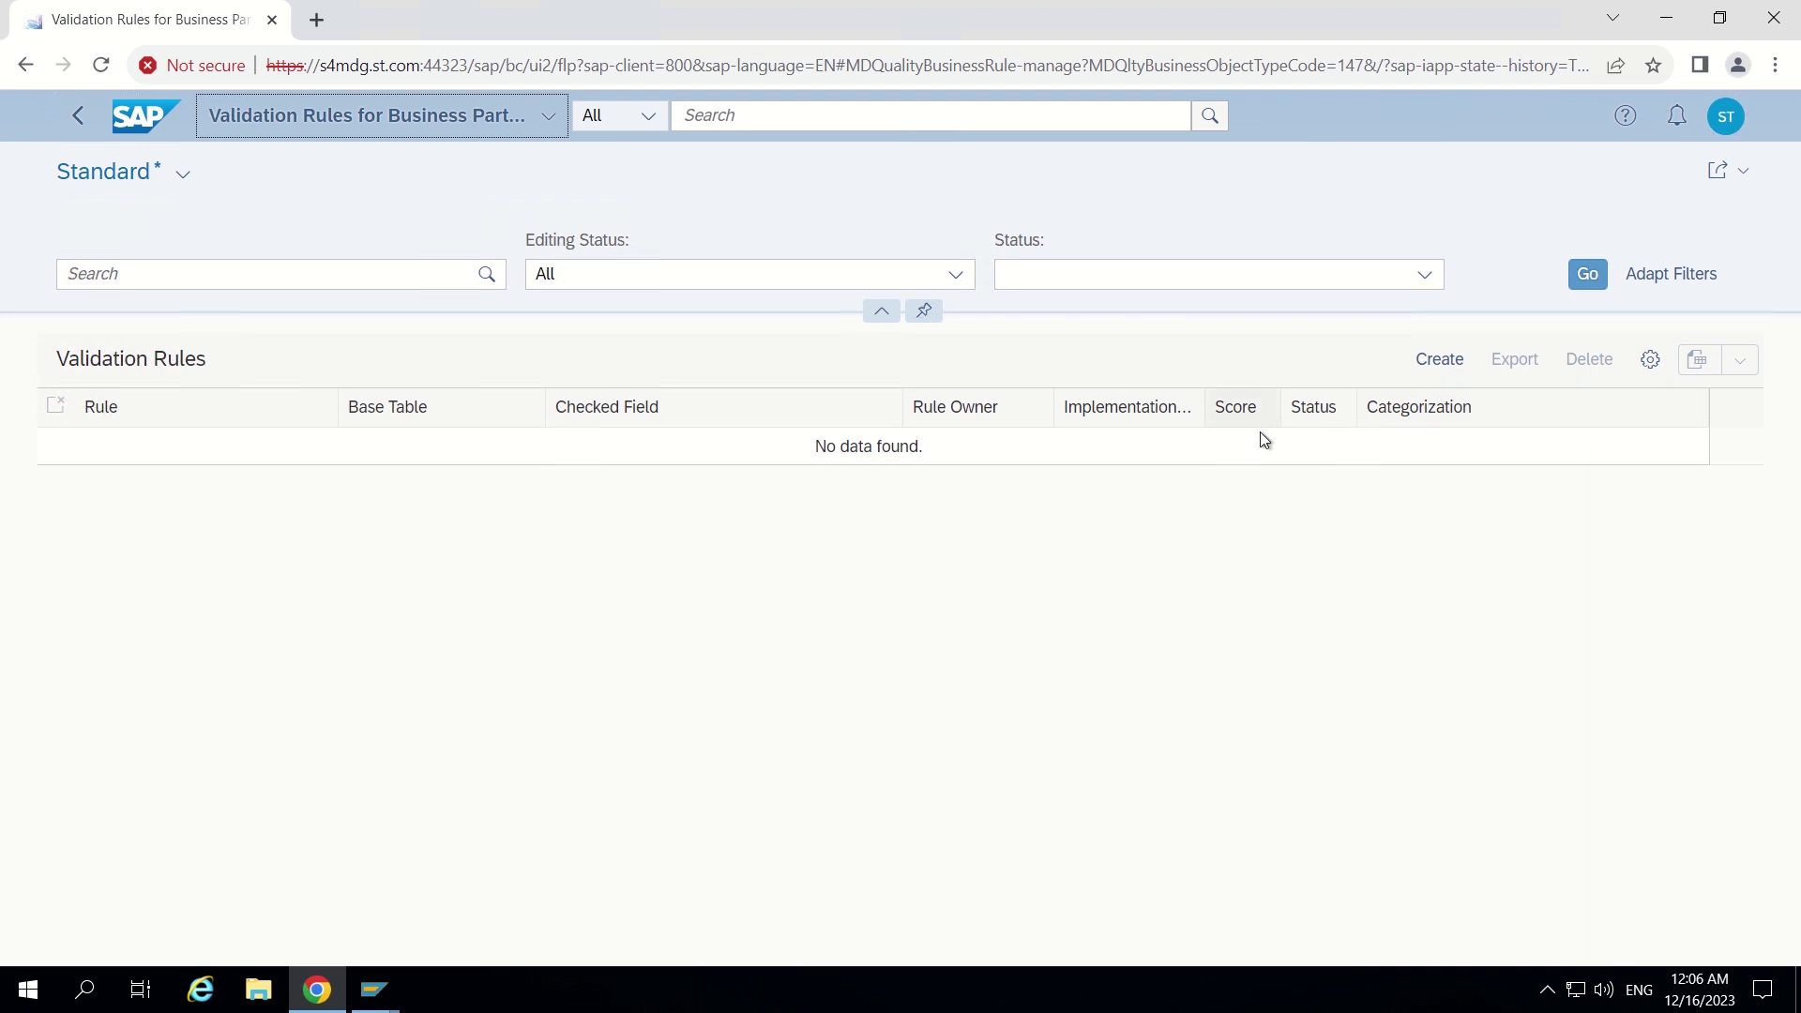
pyautogui.click(1440, 360)
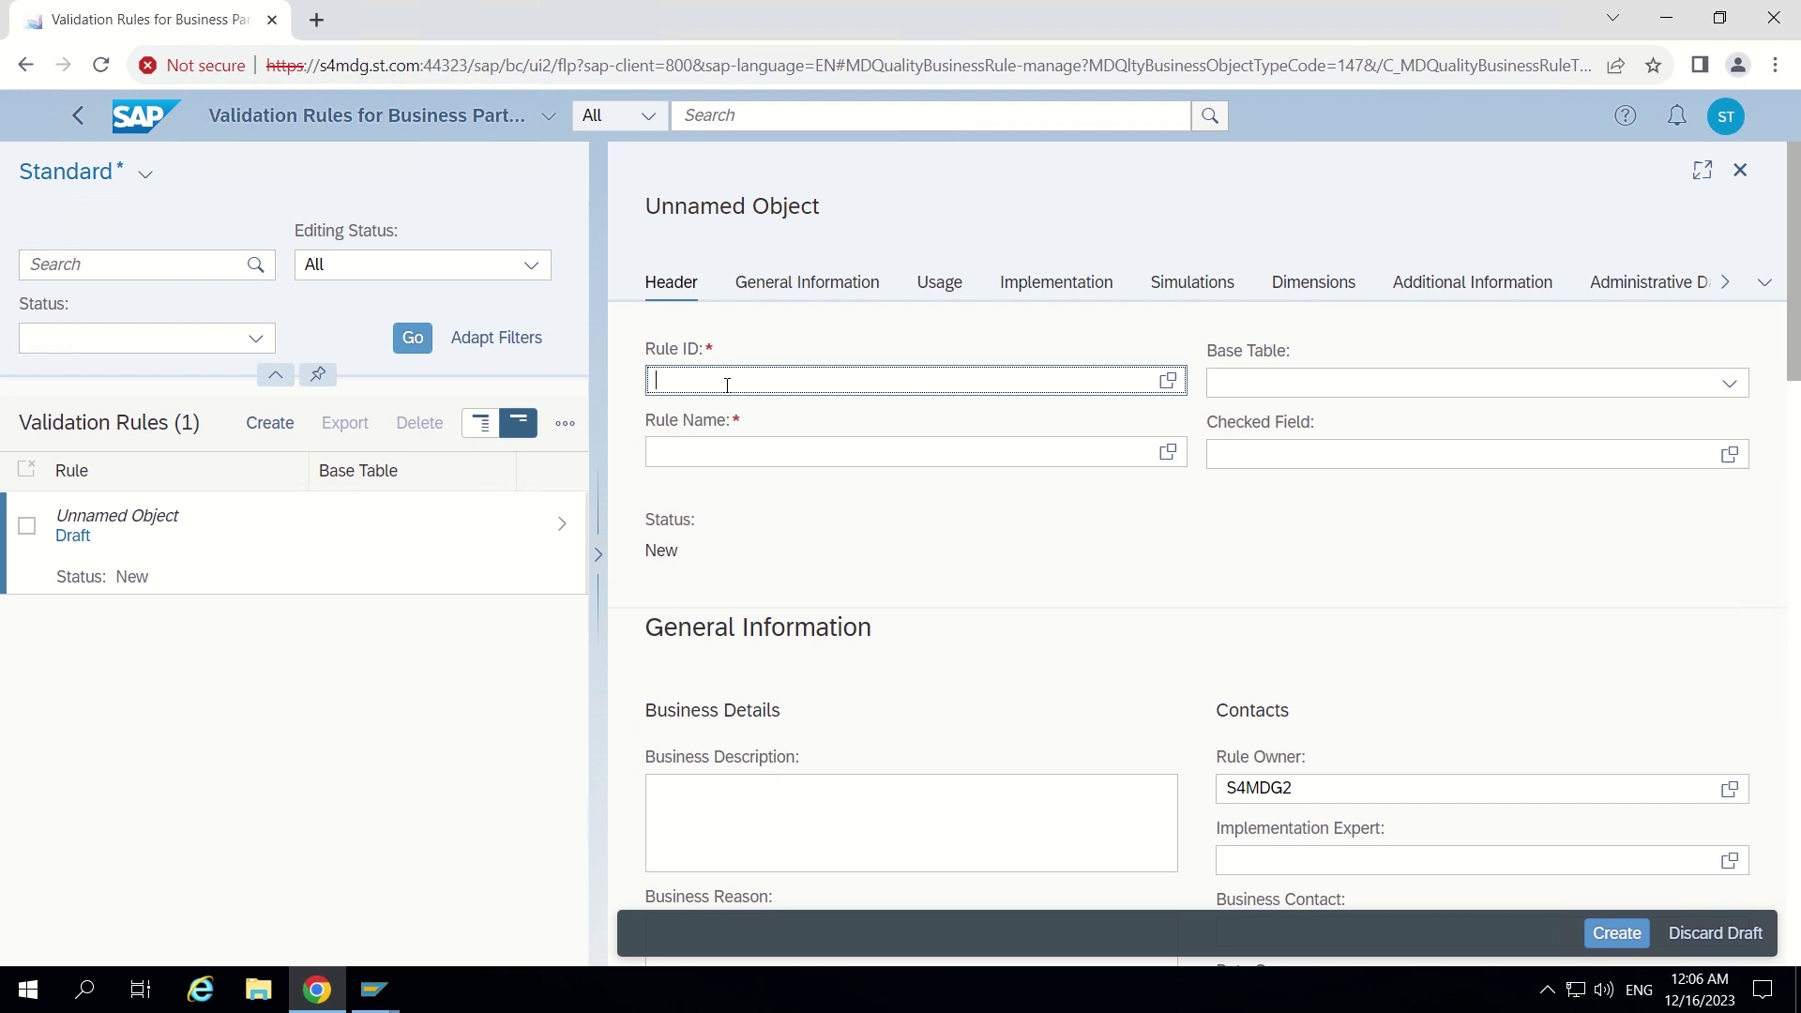
pyautogui.write('BR_')
pyautogui.write('VALIDATE_ST1')
pyautogui.moveTo(833, 375); pyautogui.dragTo(604, 377)
pyautogui.click(1312, 386)
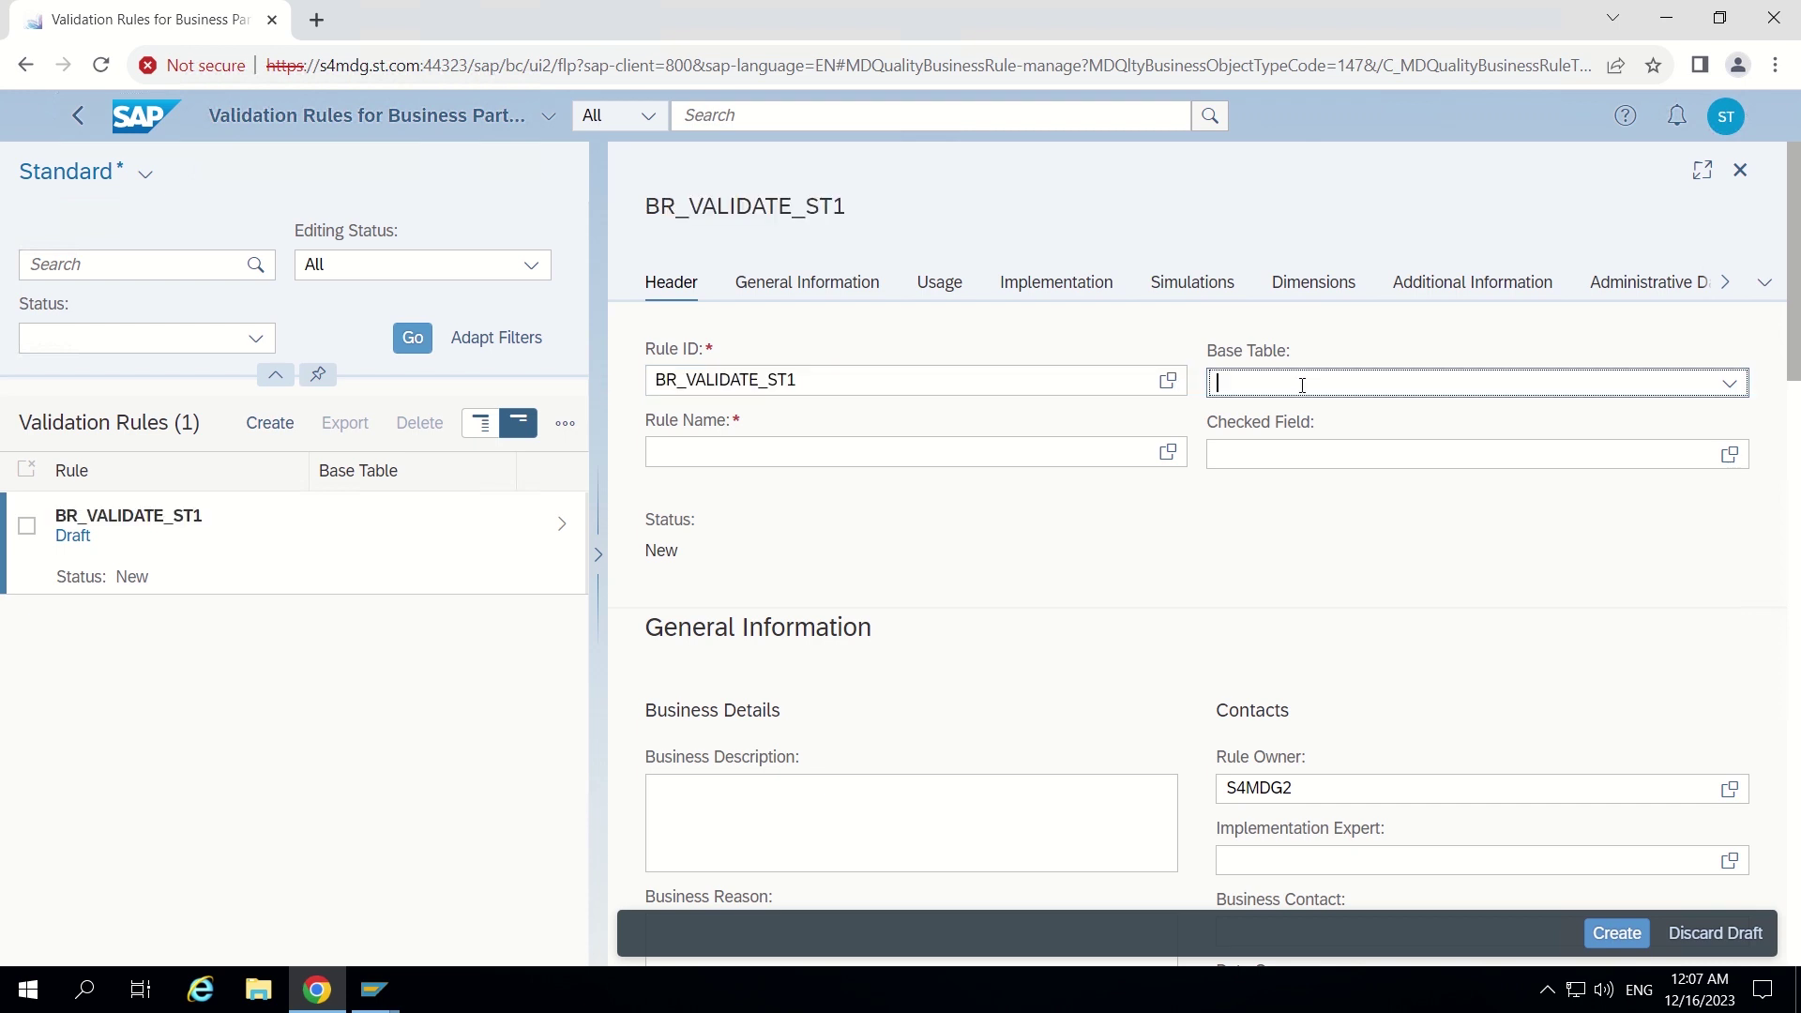
# Name the rule "Search term should not exceed ten characters"
pyautogui.click(704, 450)
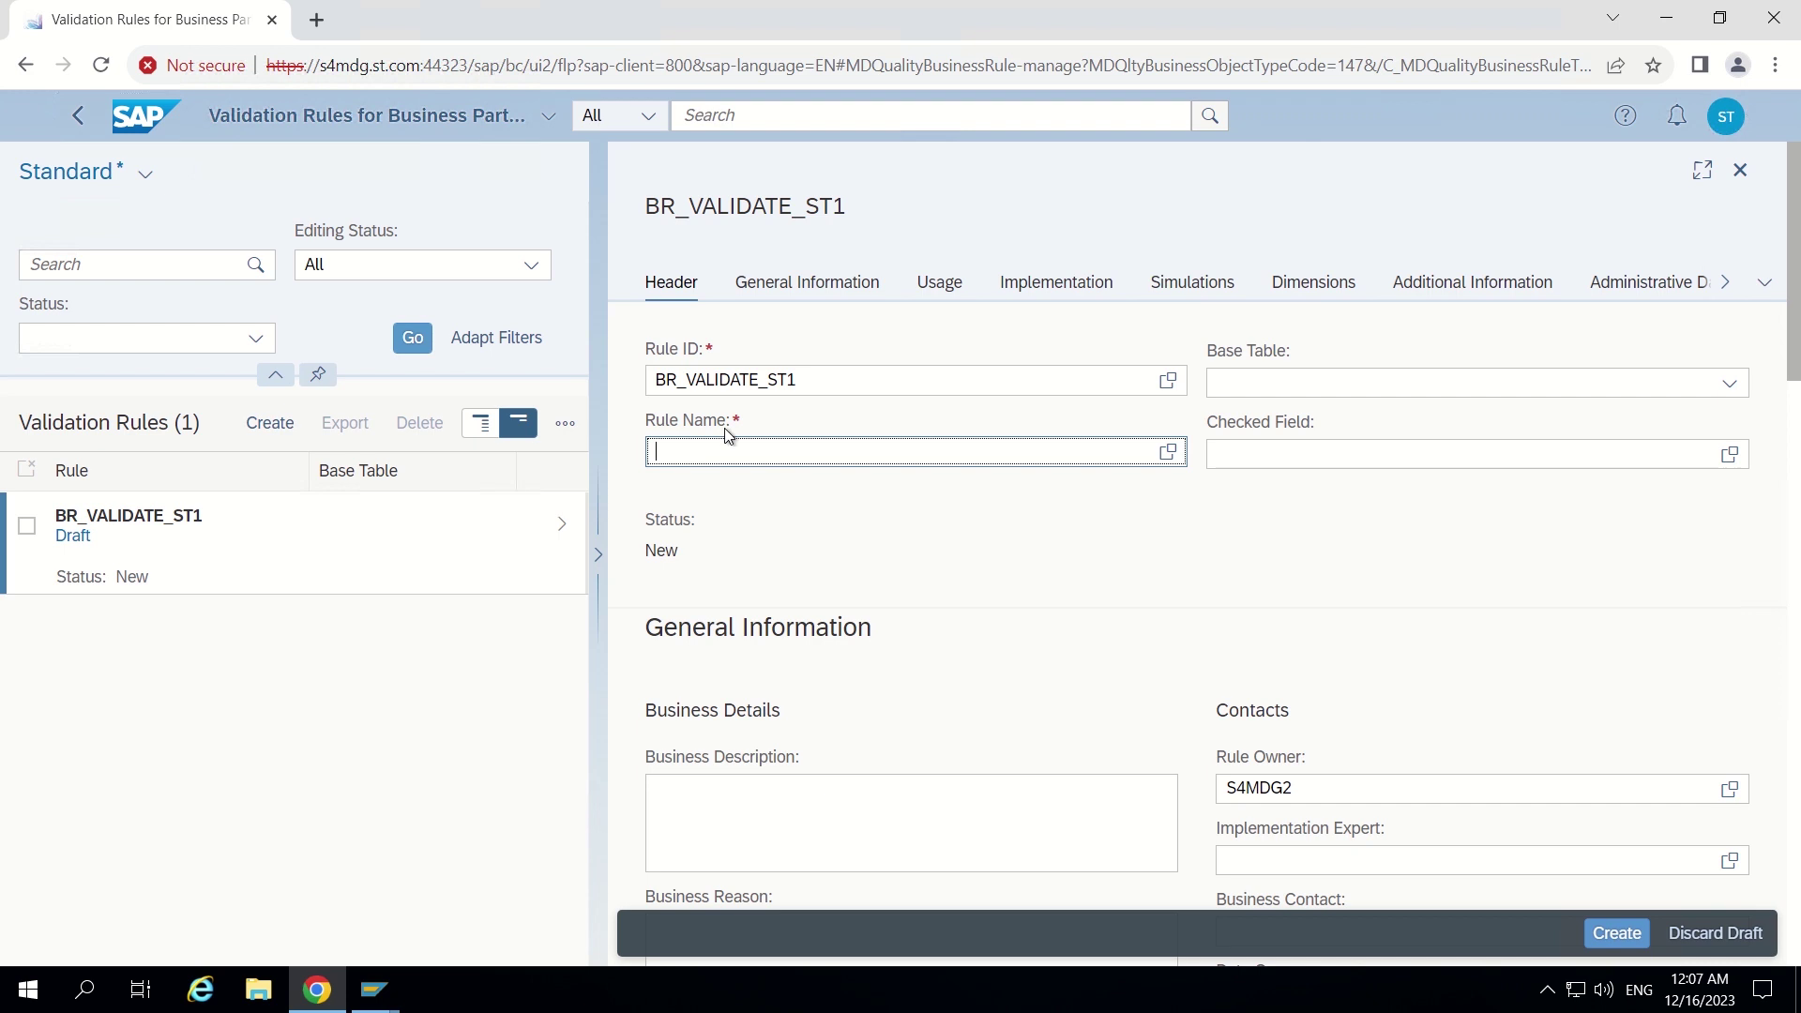
pyautogui.moveTo(728, 421); pyautogui.dragTo(644, 419)
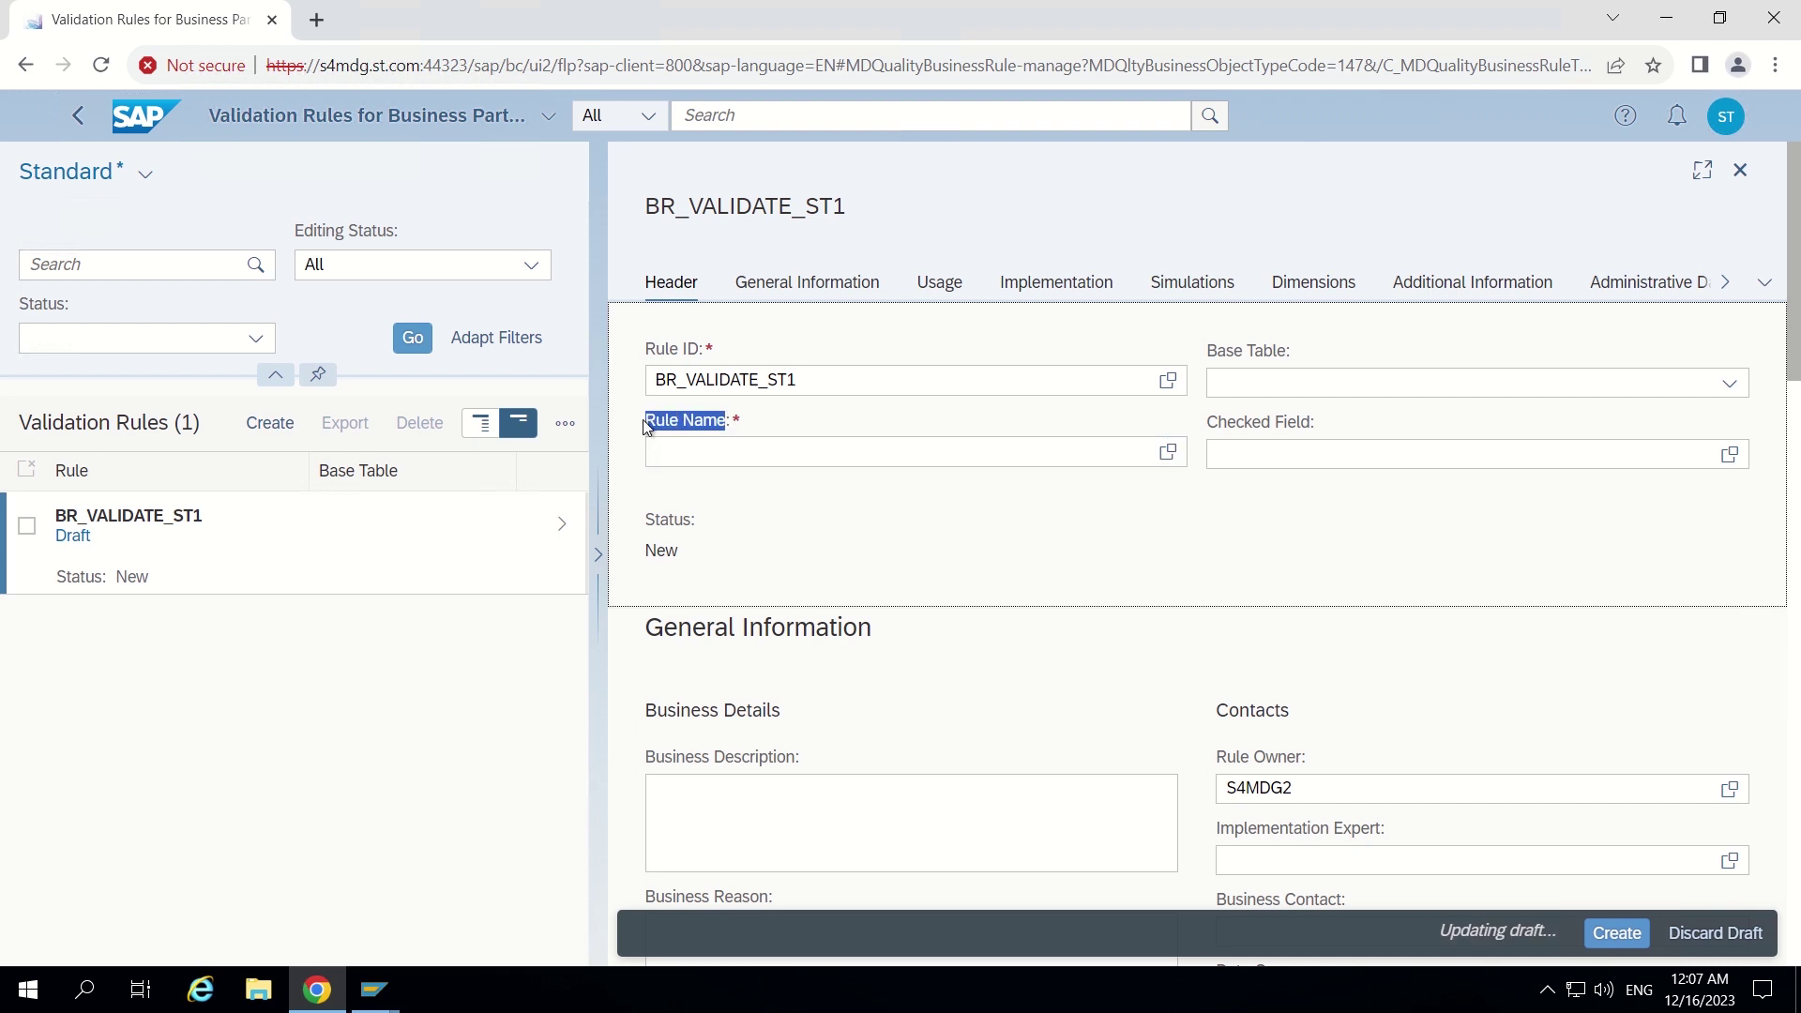
pyautogui.click(685, 451)
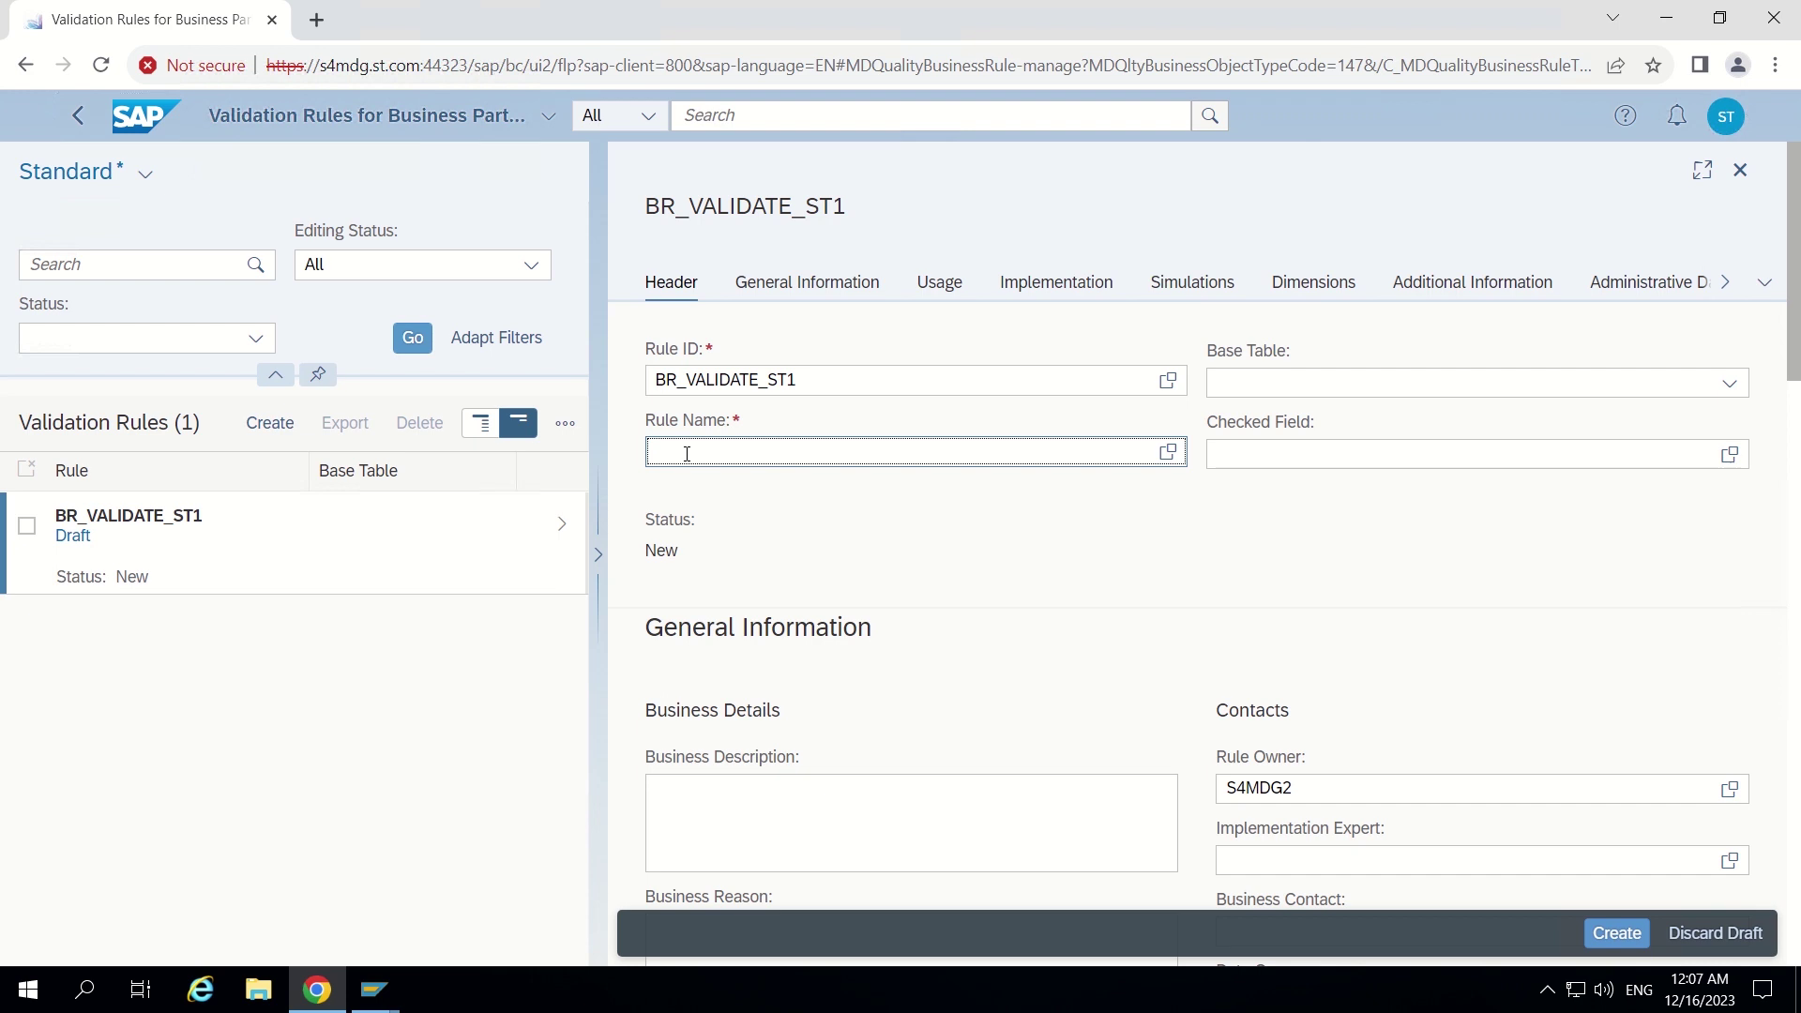
pyautogui.write('Search term should not exceed ')
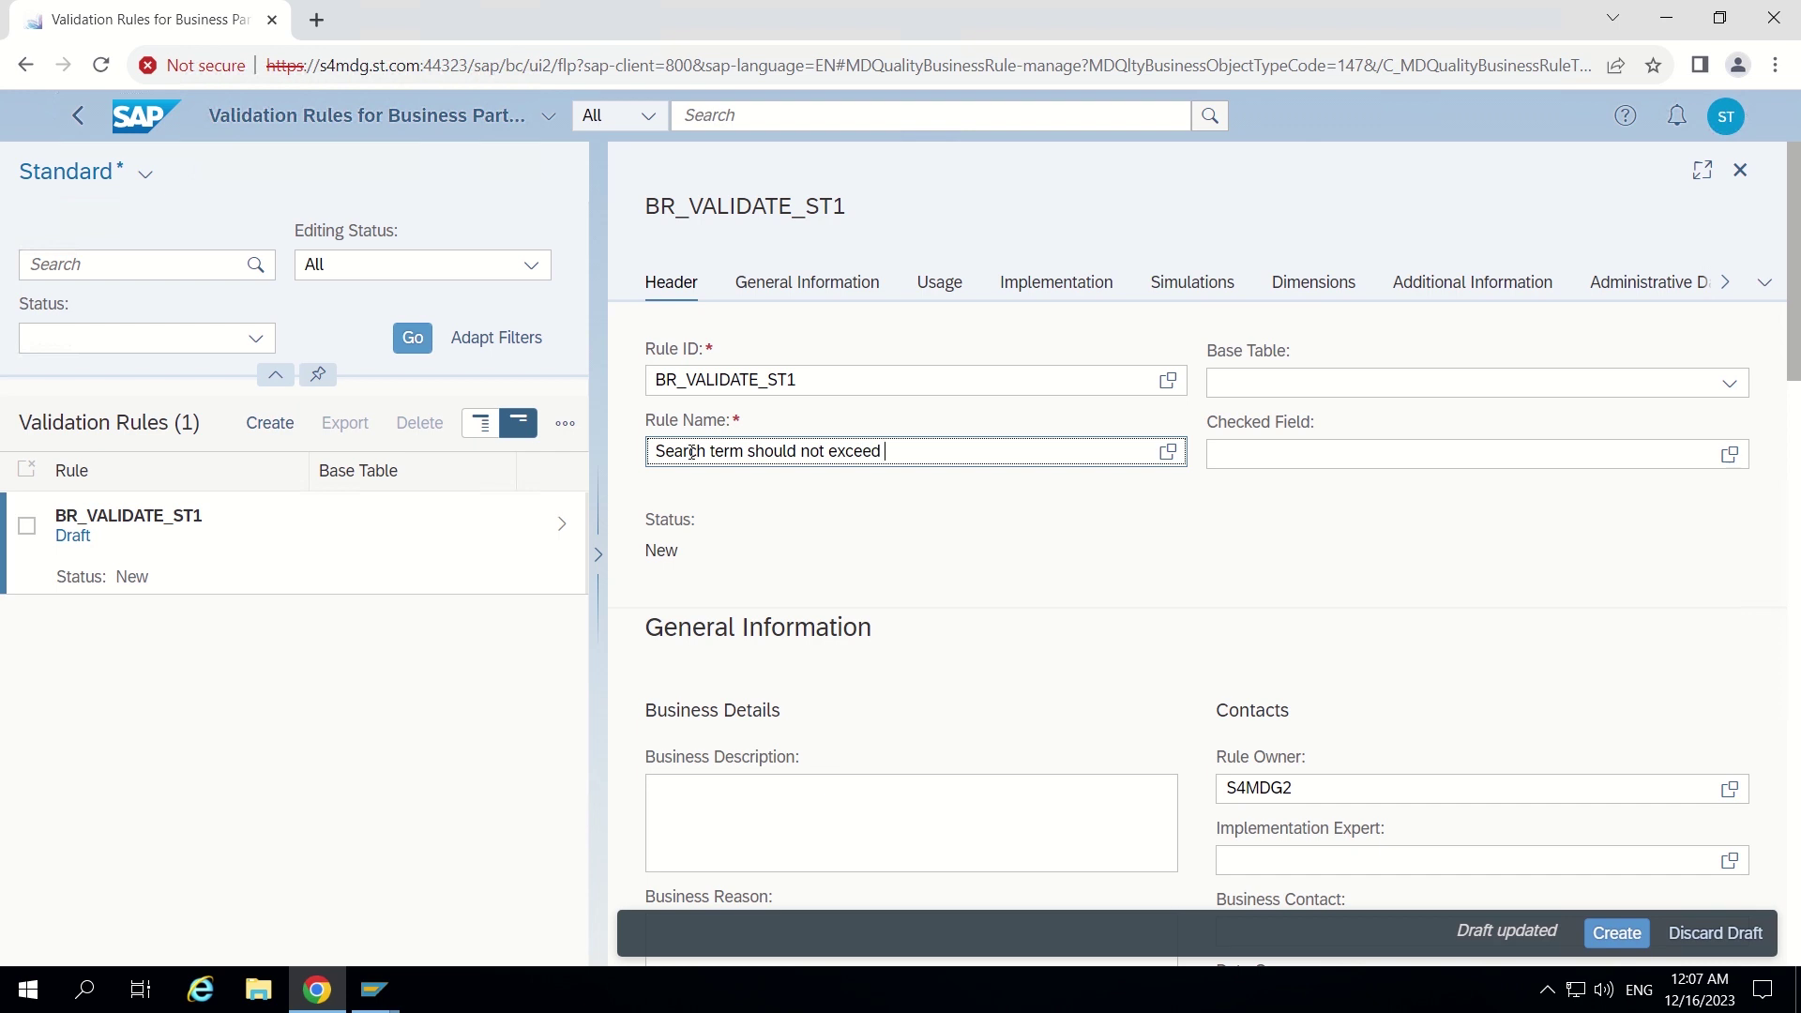
pyautogui.write('ten characters')
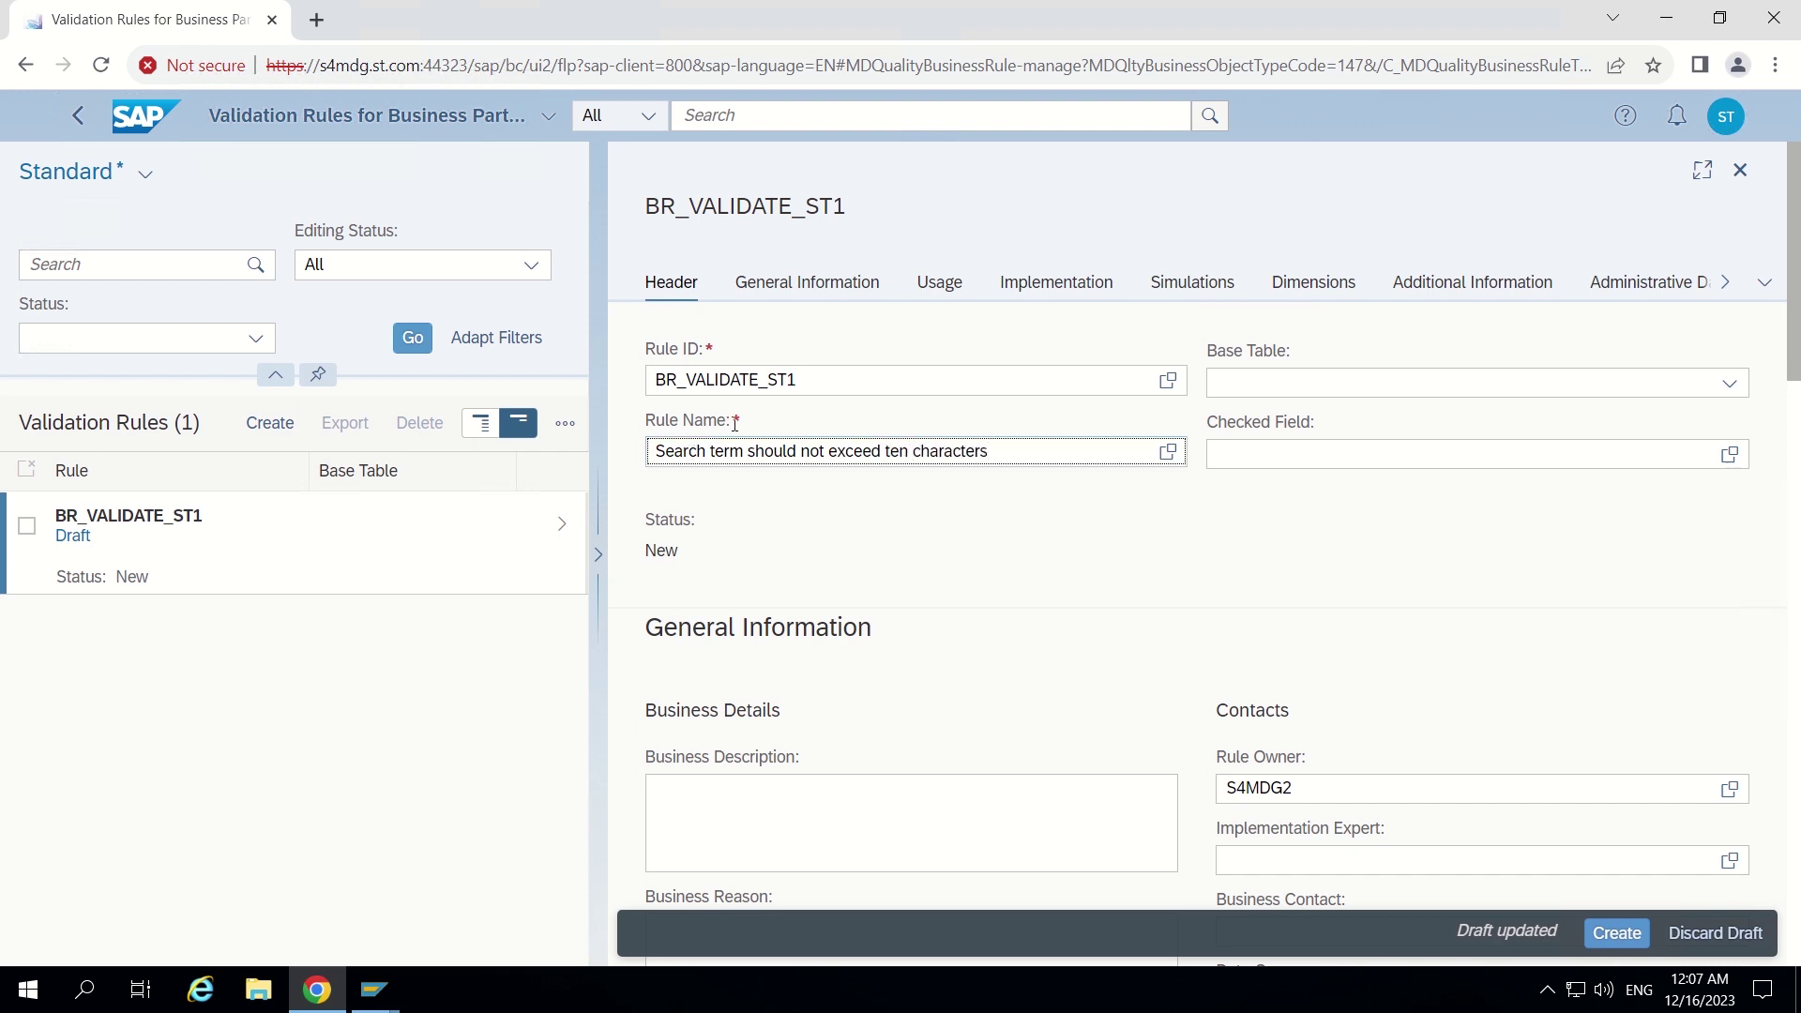
pyautogui.moveTo(1019, 456); pyautogui.dragTo(647, 479)
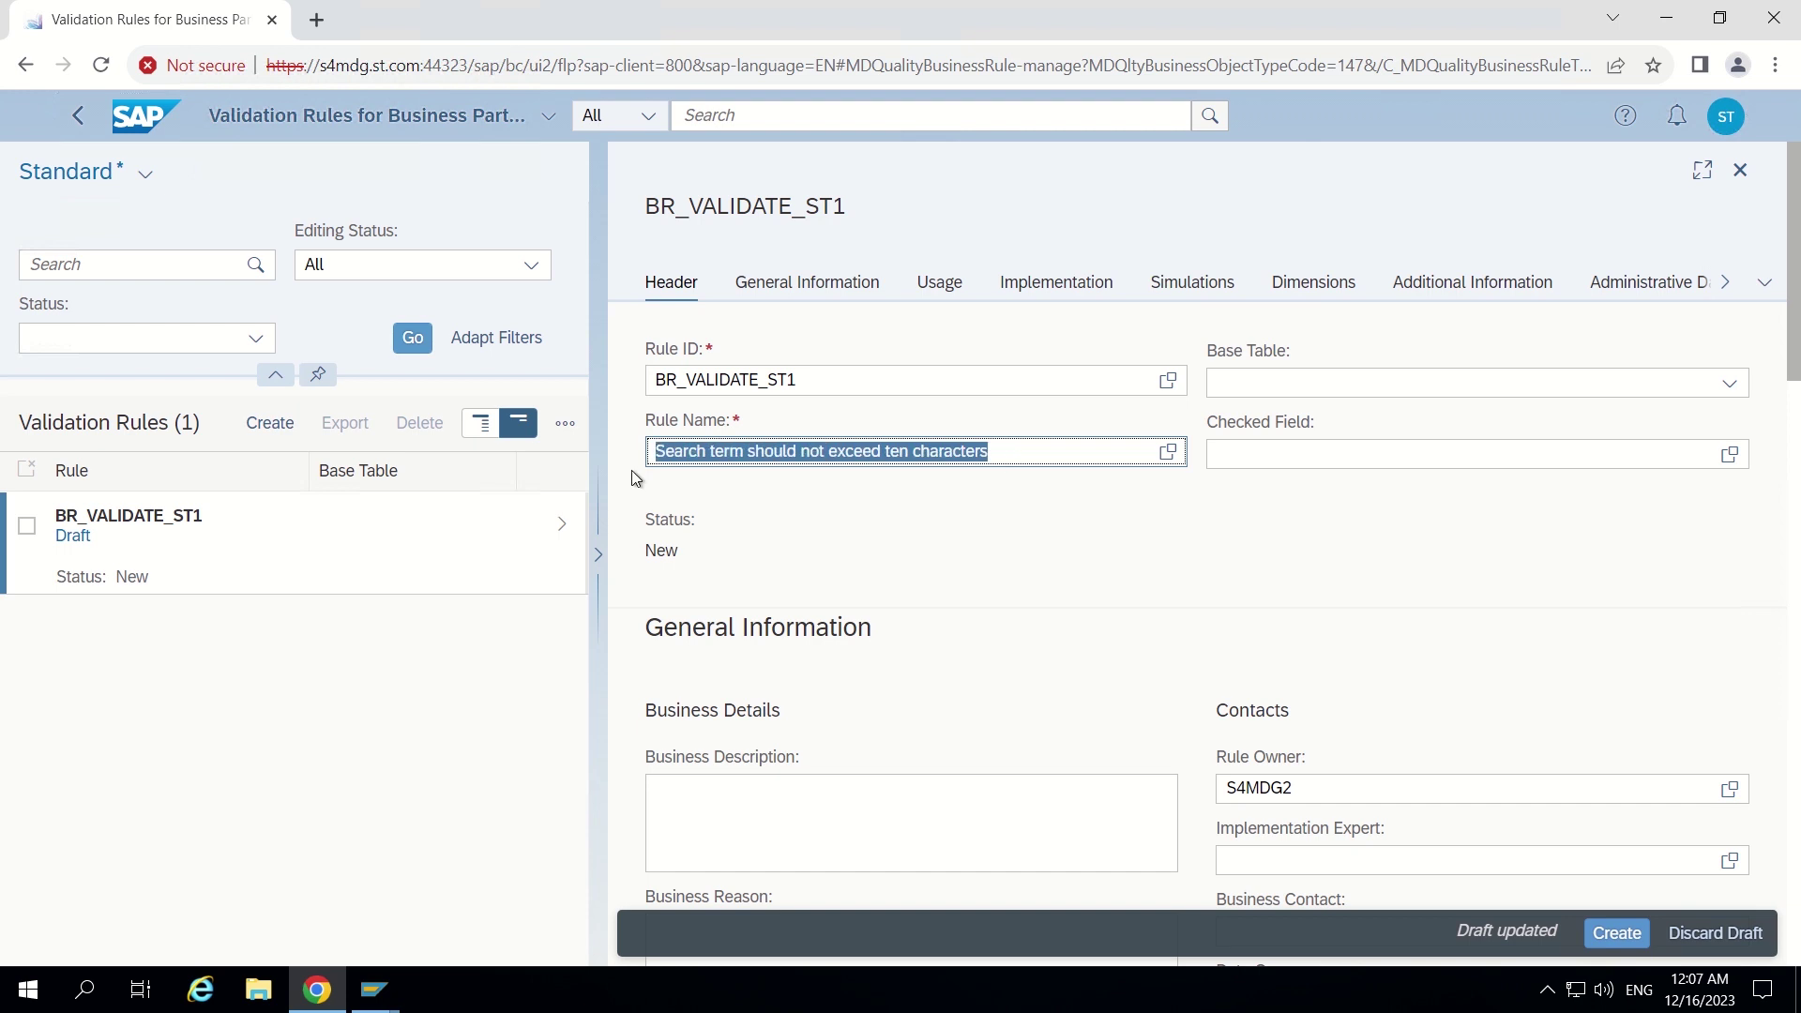
pyautogui.click(1064, 456)
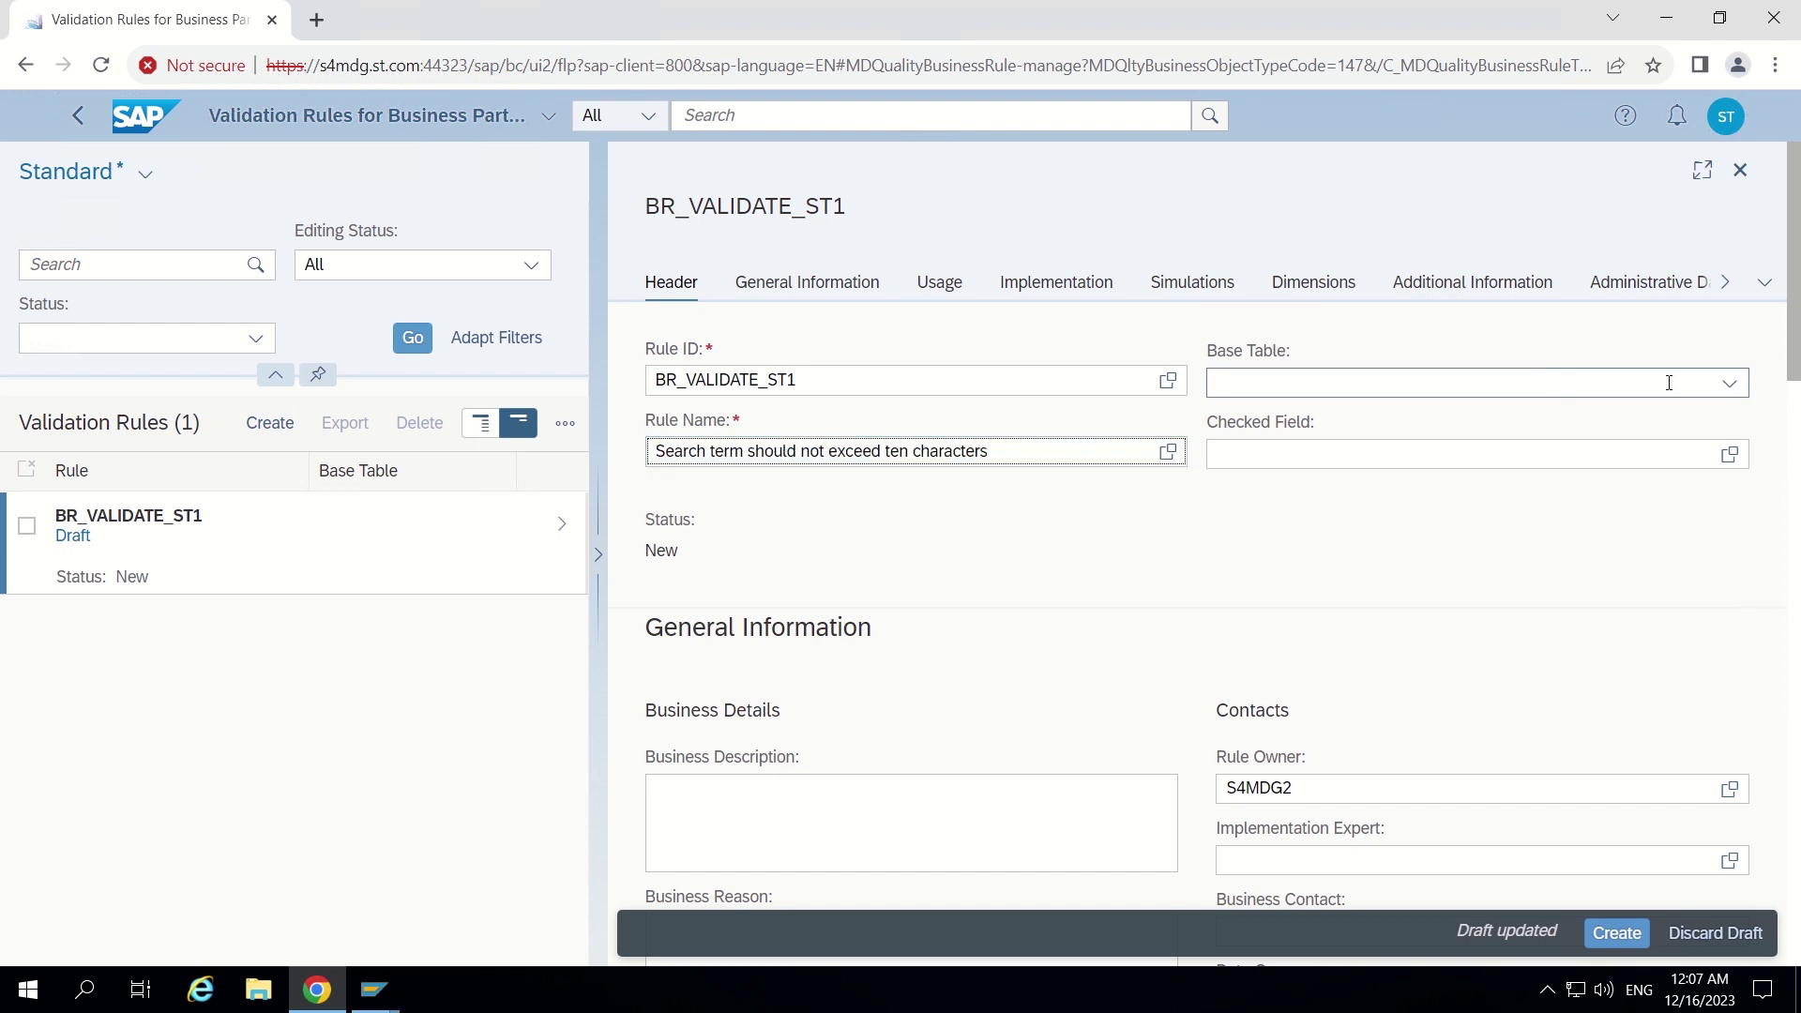
# Set the rule's base table to General (BUT000)
pyautogui.click(1729, 385)
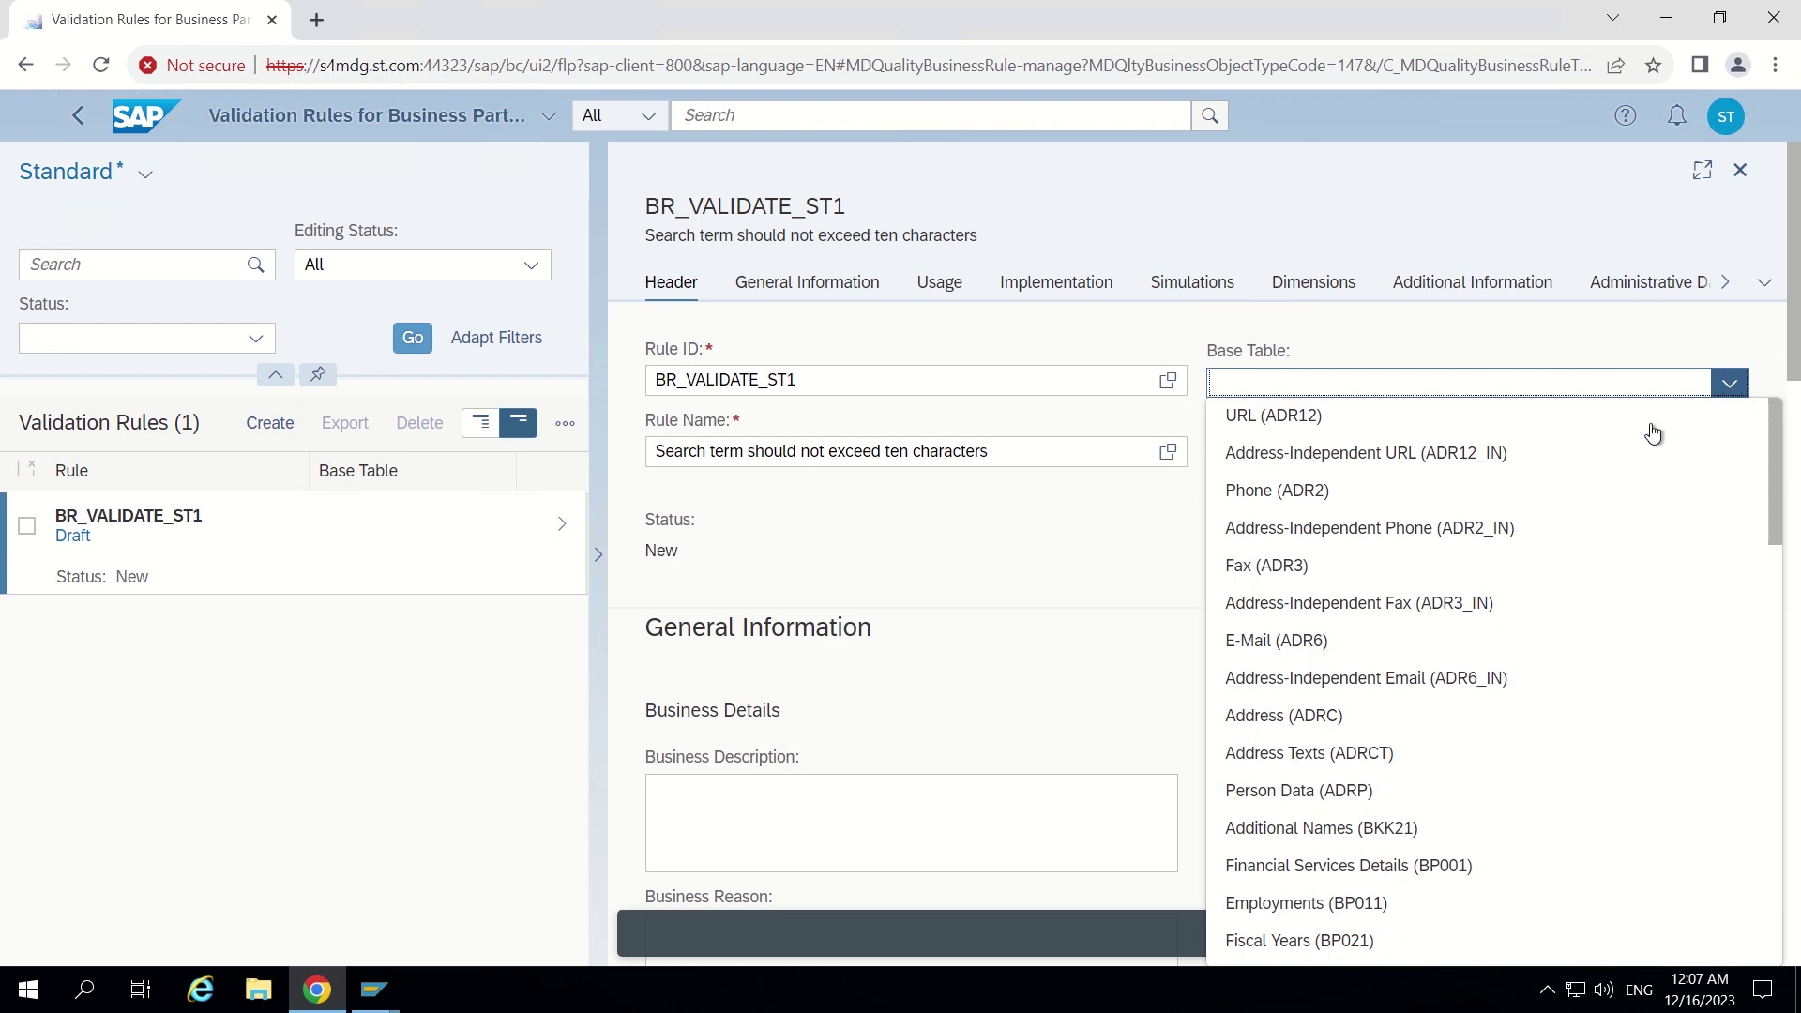
pyautogui.scroll(-3, 1390, 765)
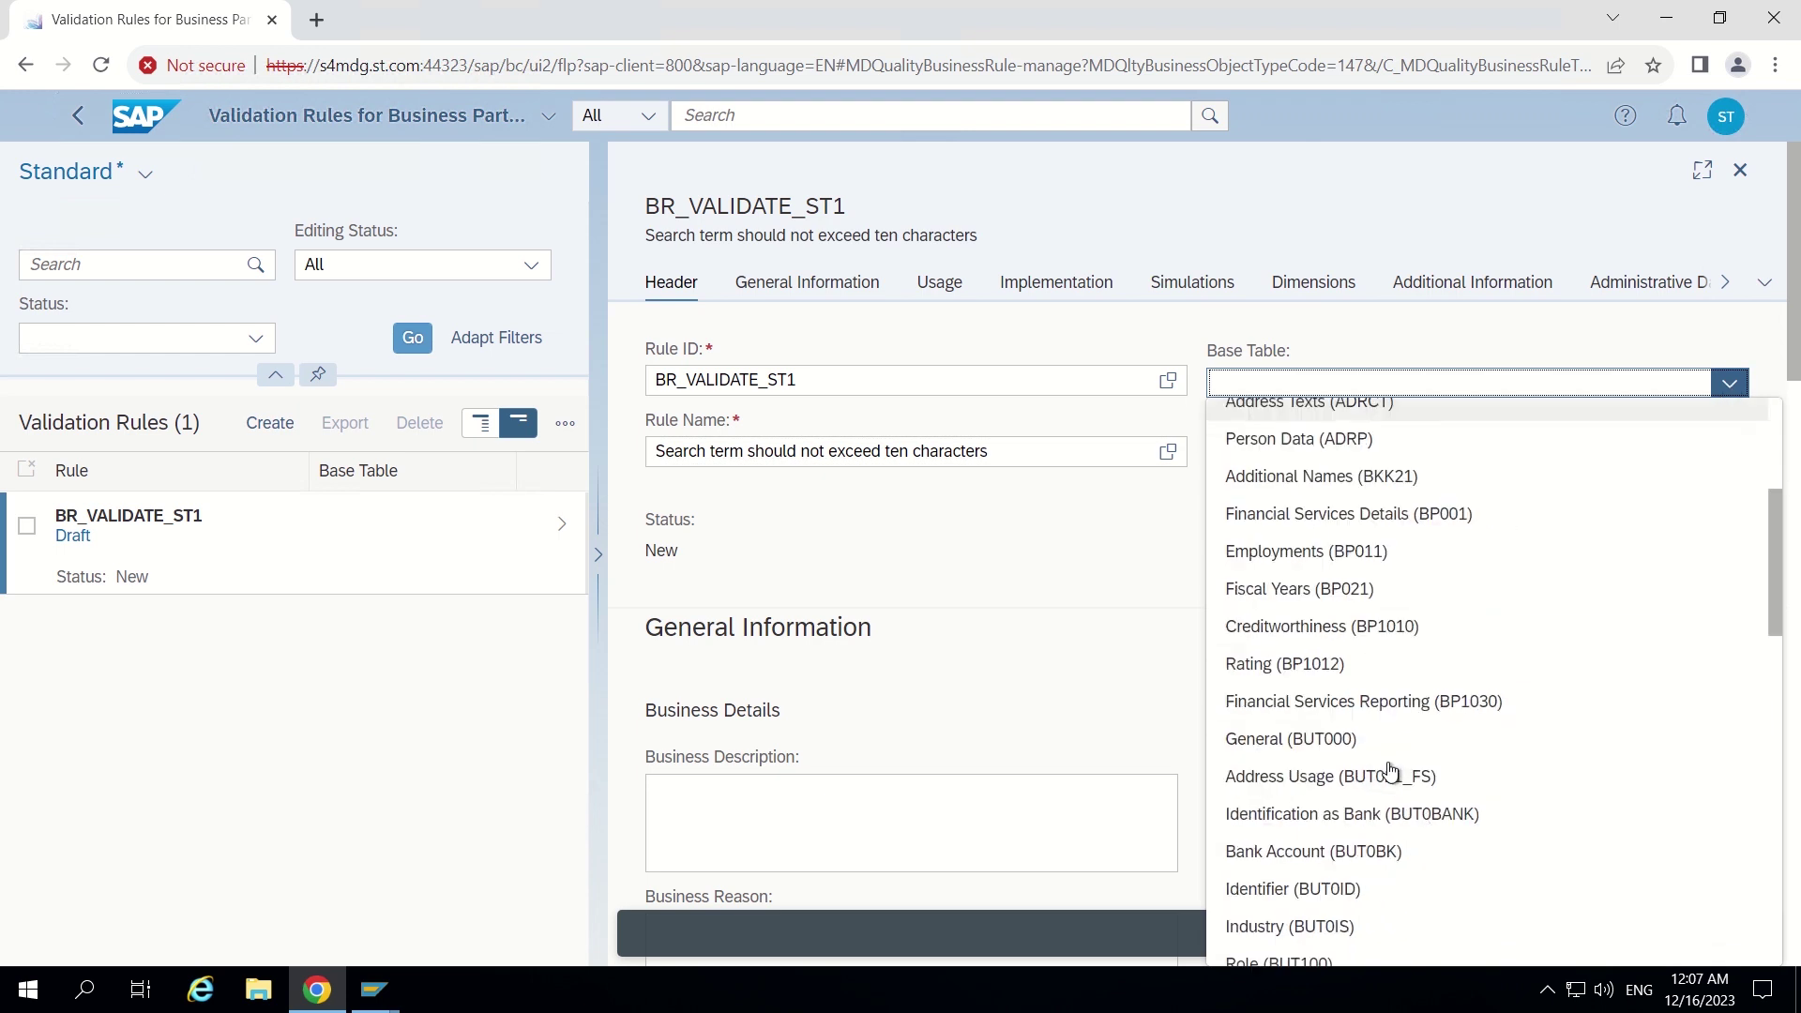
pyautogui.scroll(-1, 1391, 771)
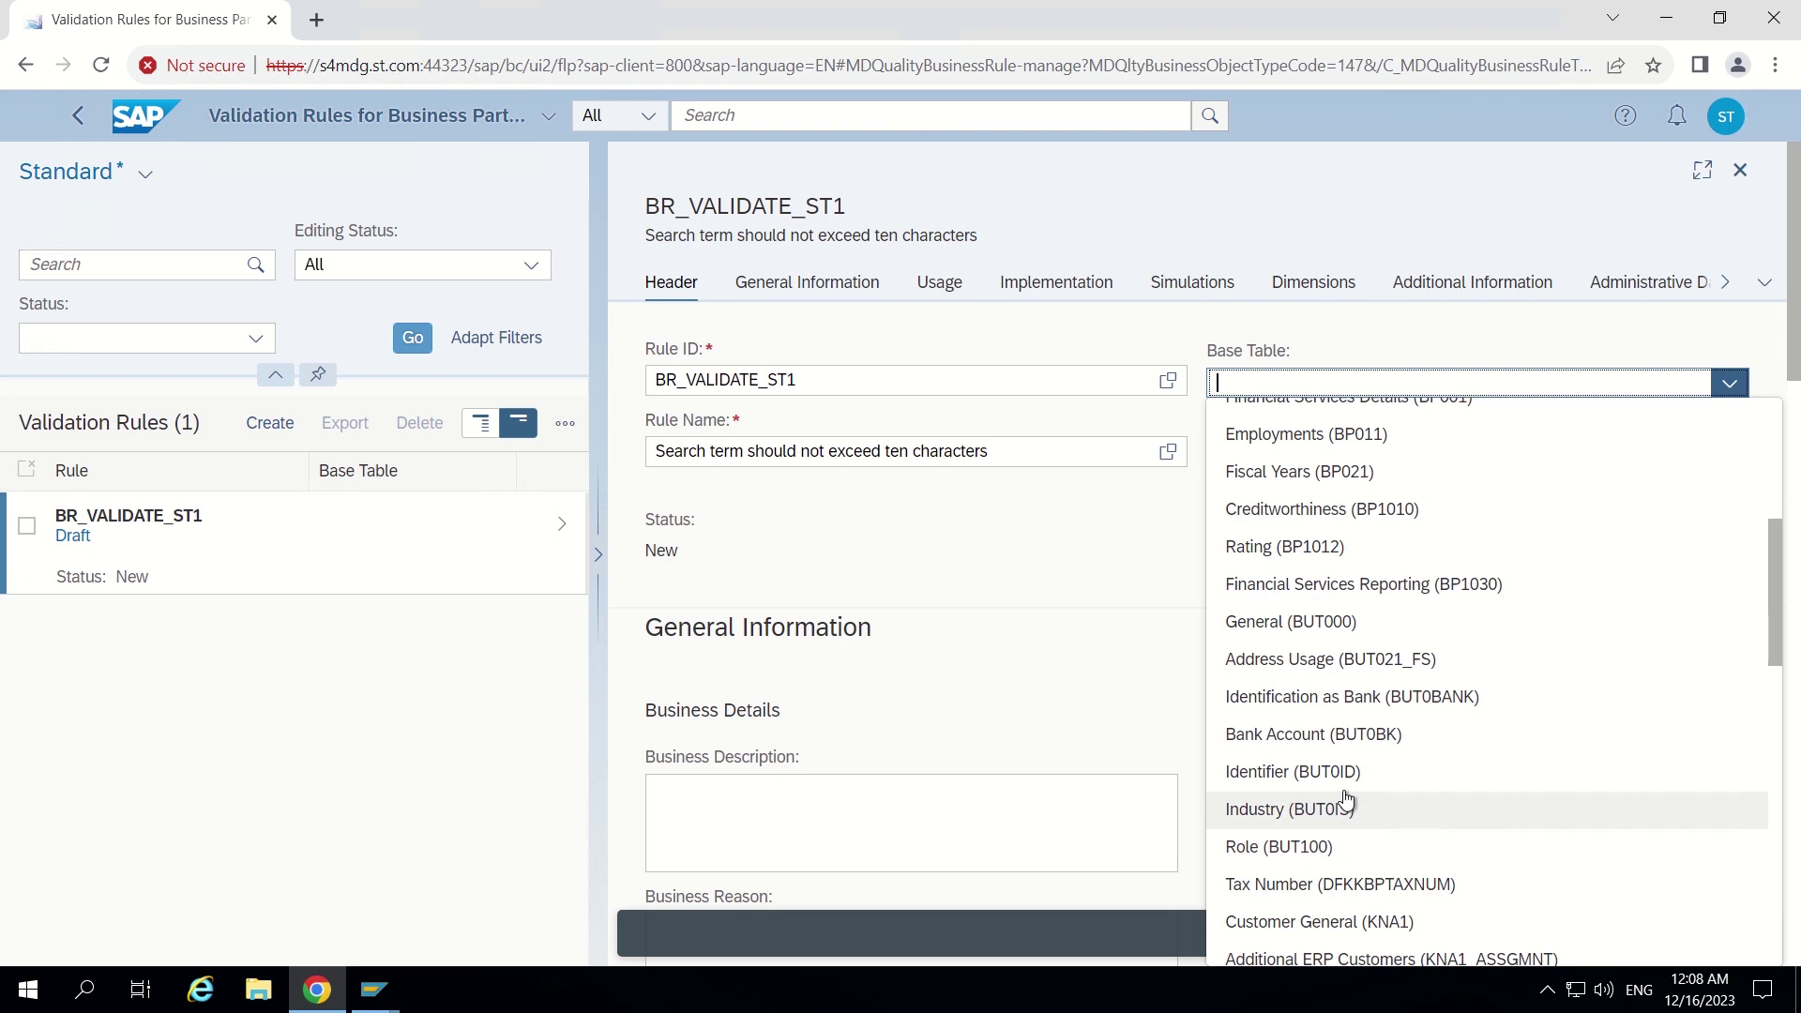
pyautogui.click(1326, 621)
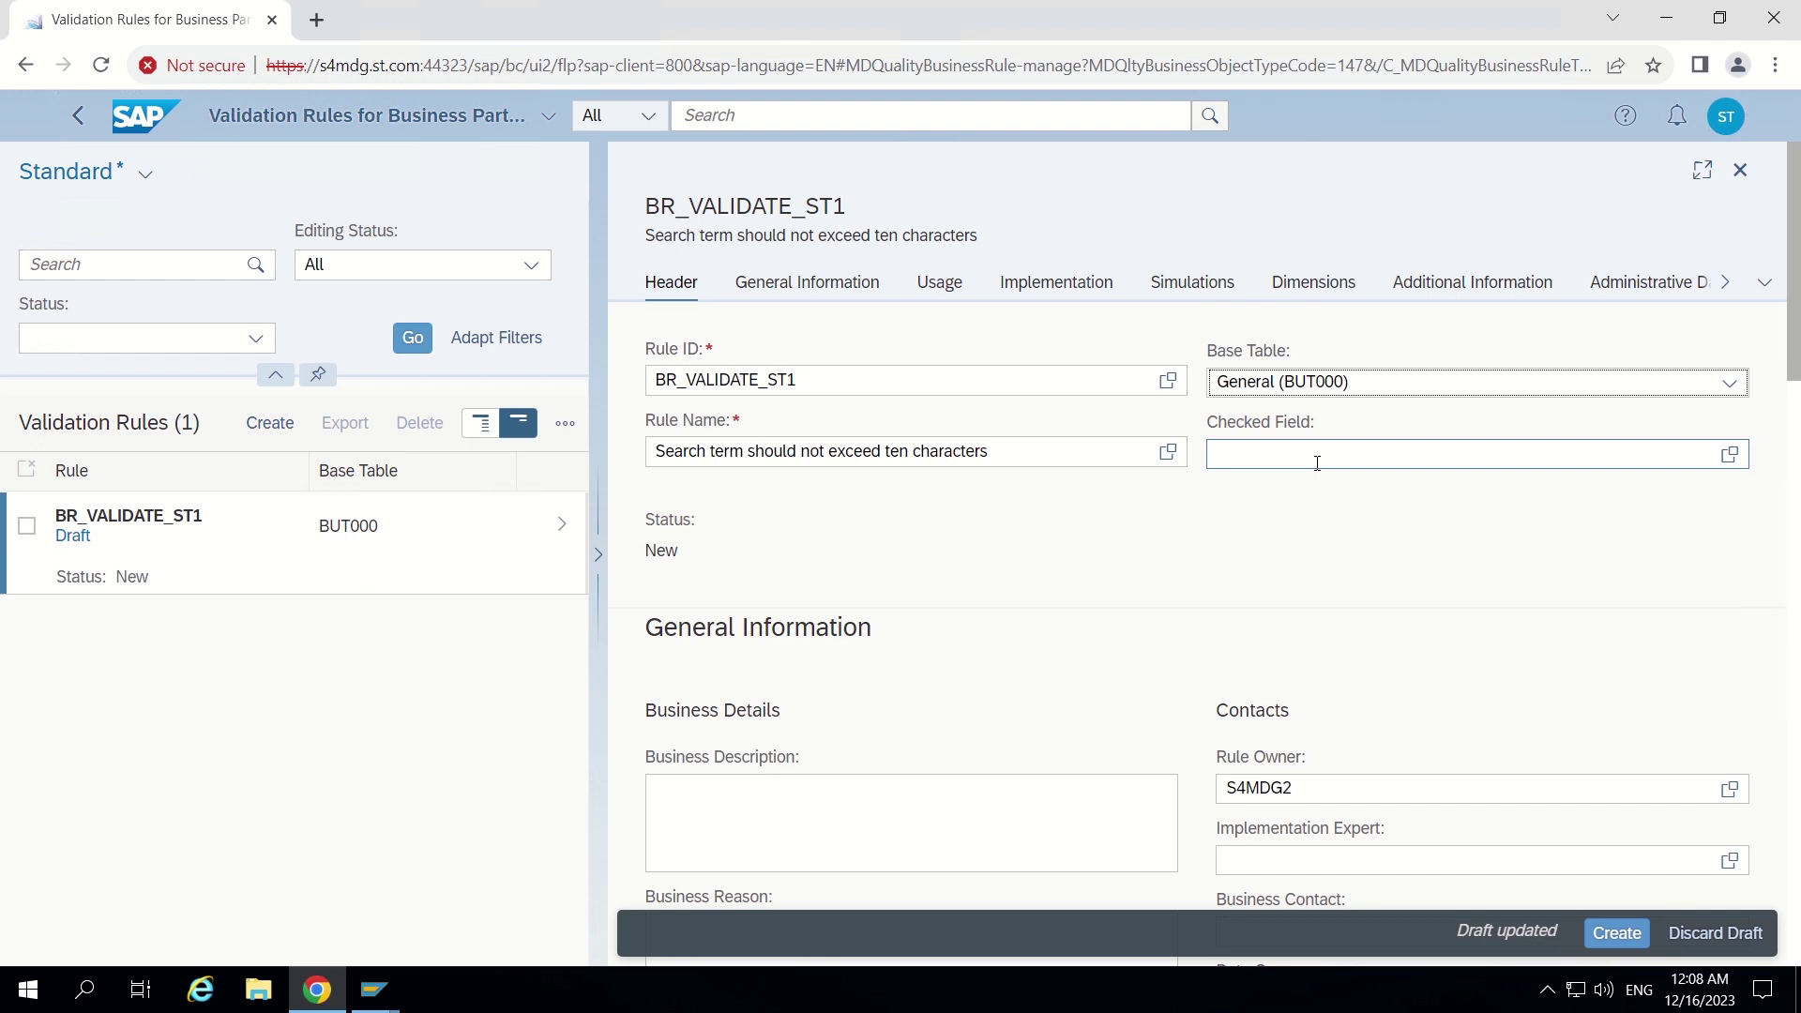
# Search the available checked fields by the field descriptions "search term" and "Search term", clearing the filter after each attempt
pyautogui.click(1269, 460)
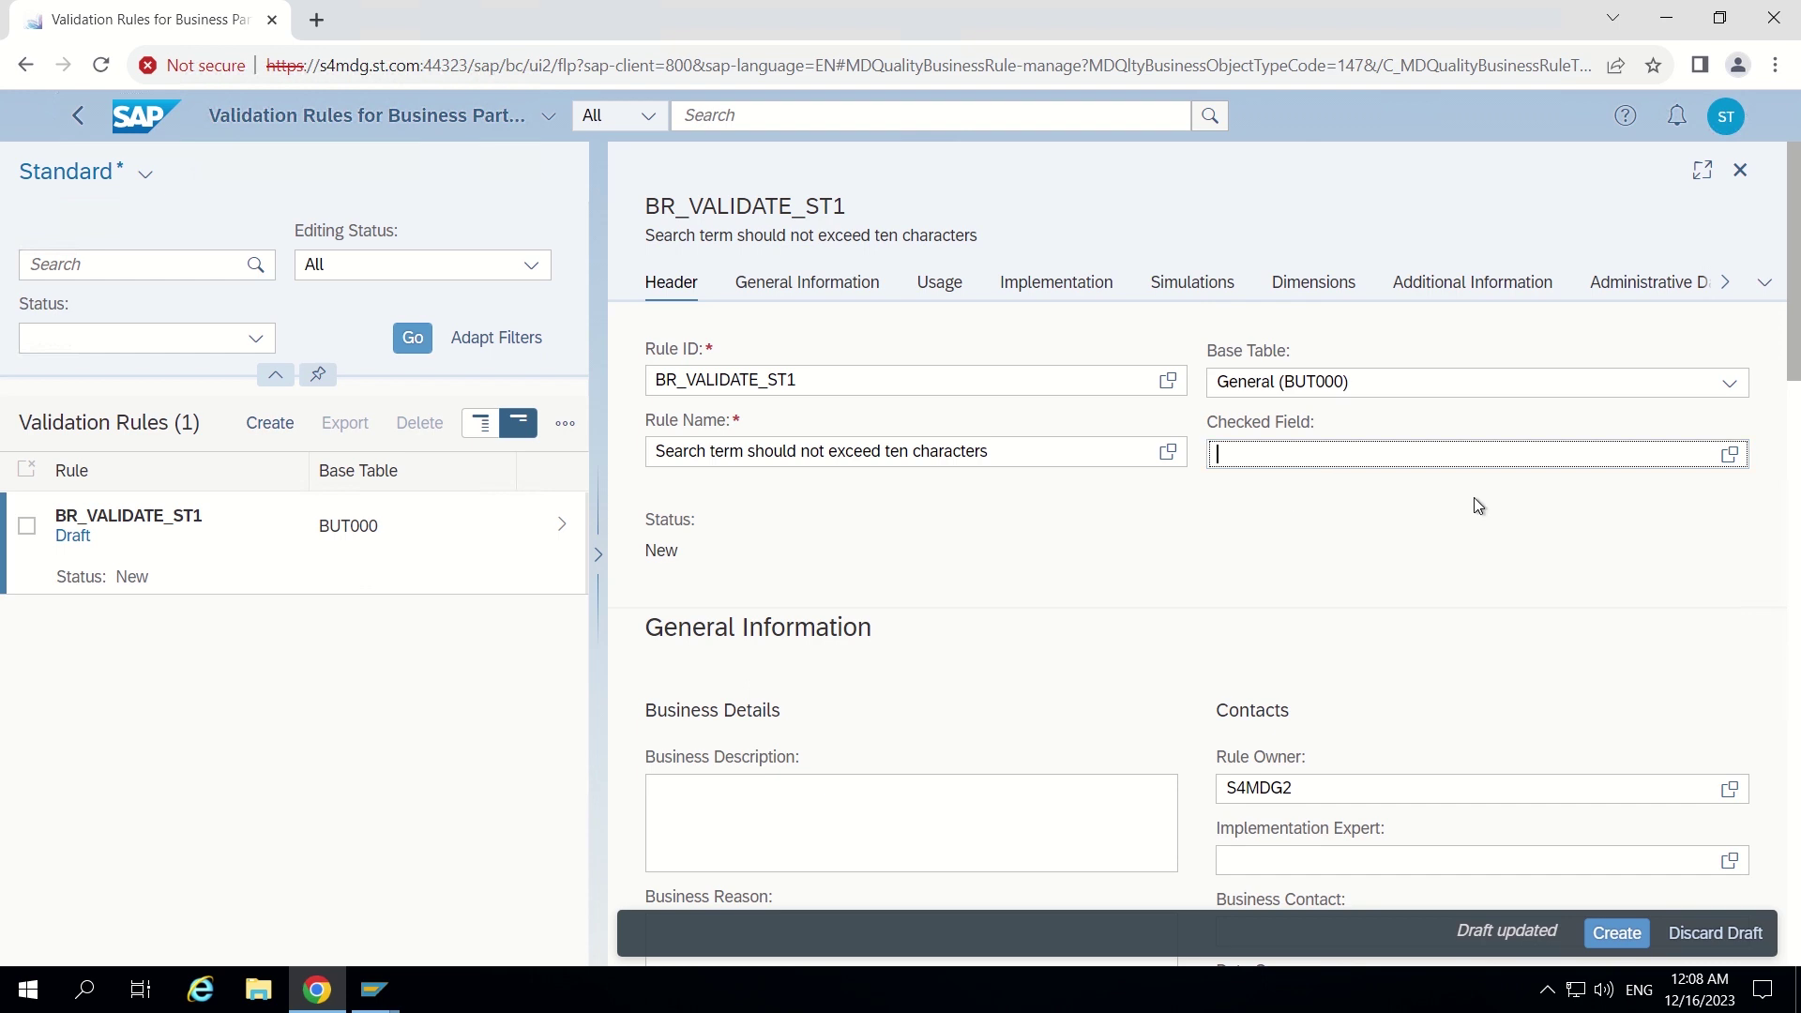
pyautogui.click(1730, 454)
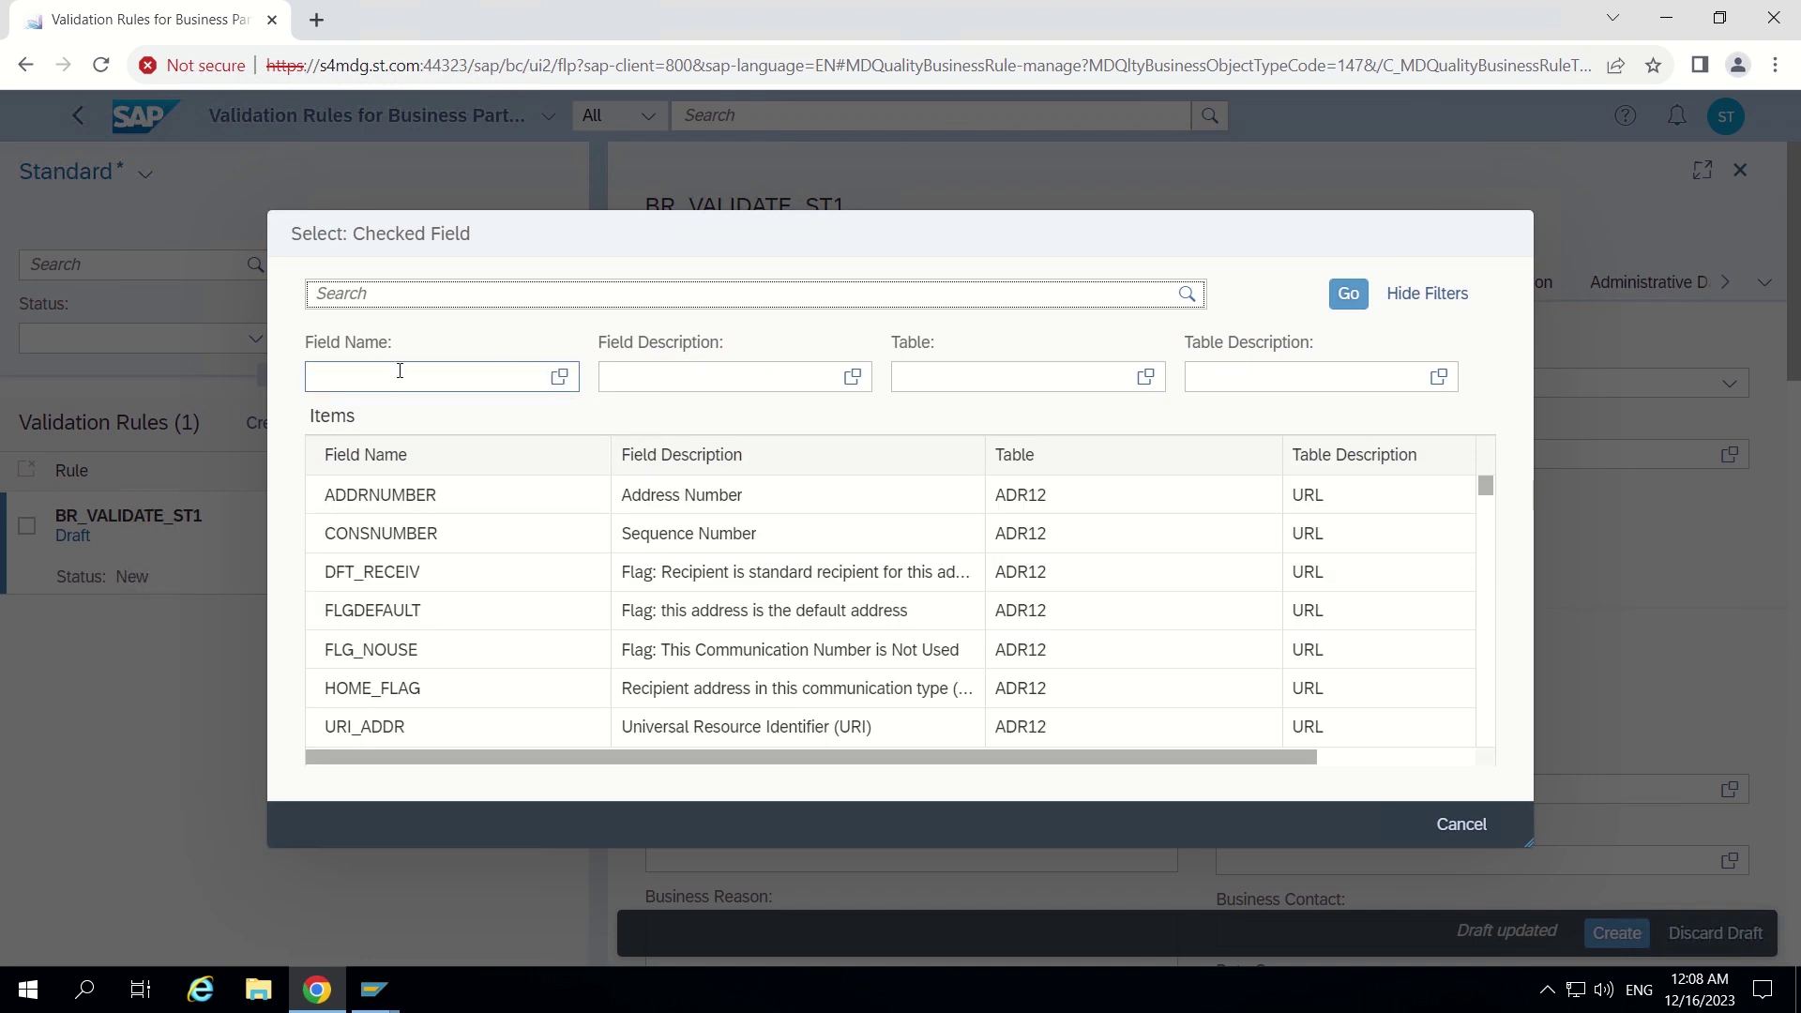
pyautogui.click(360, 386)
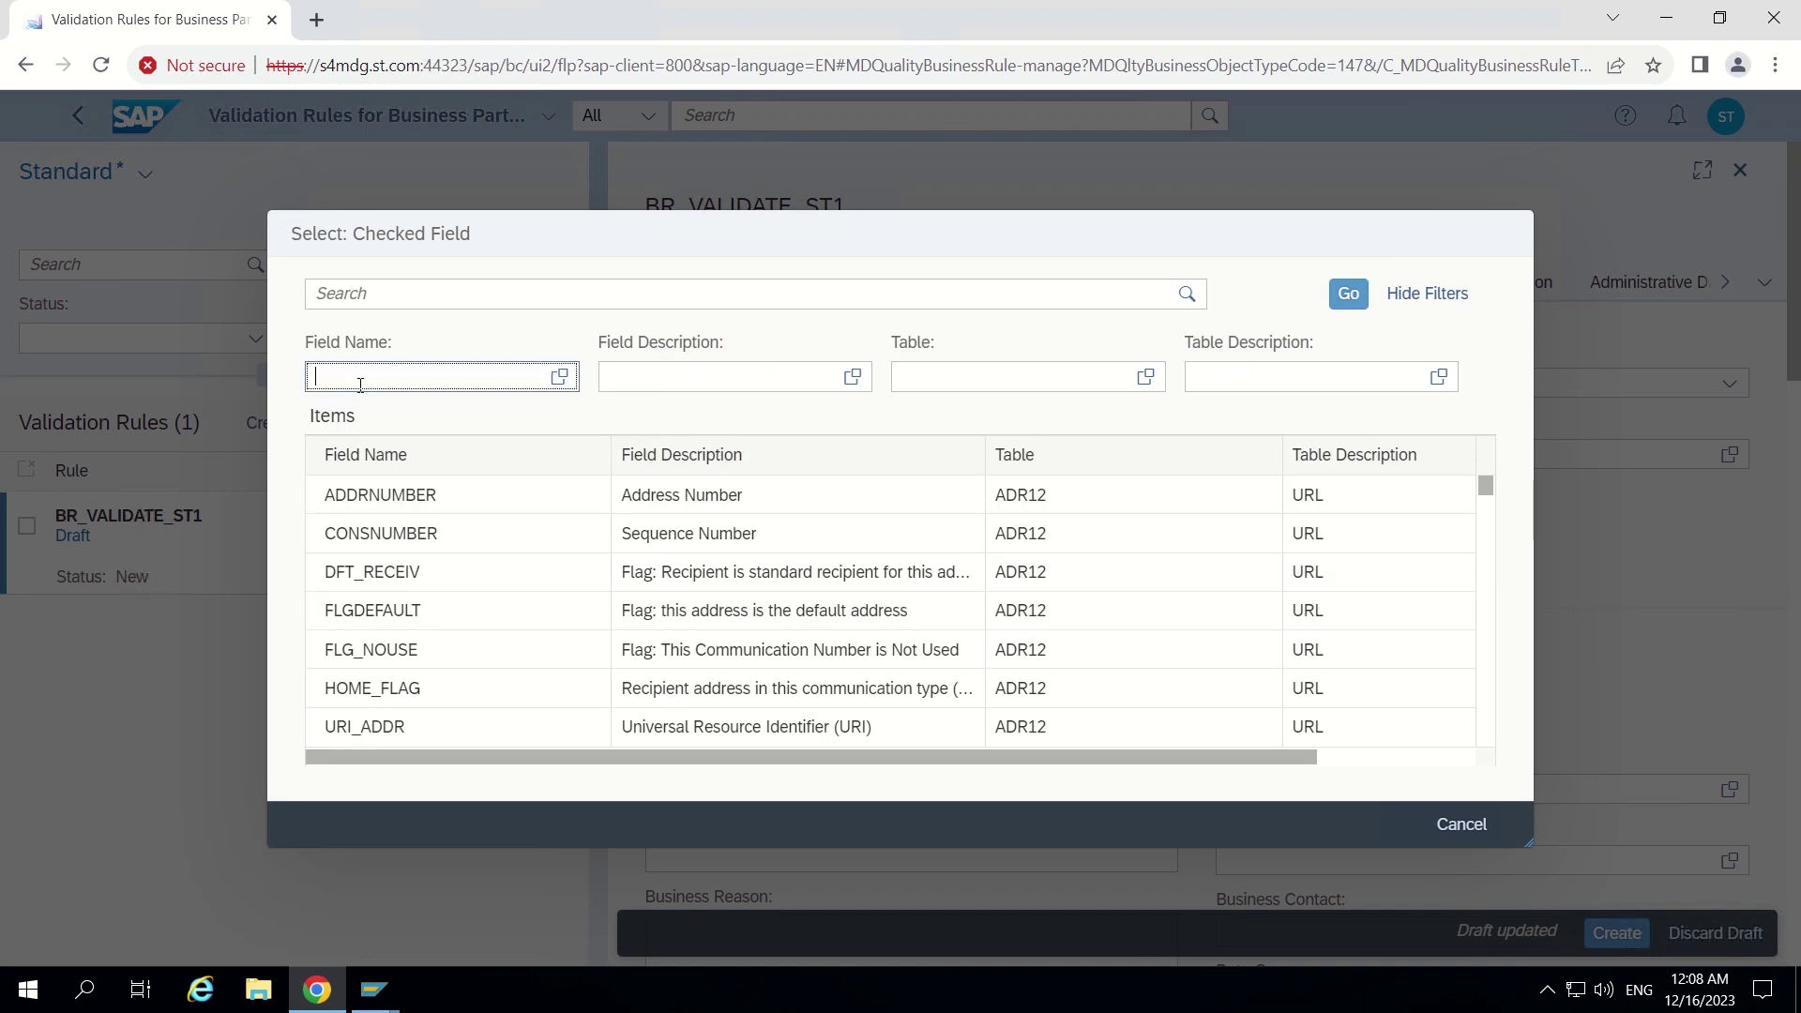
pyautogui.click(699, 383)
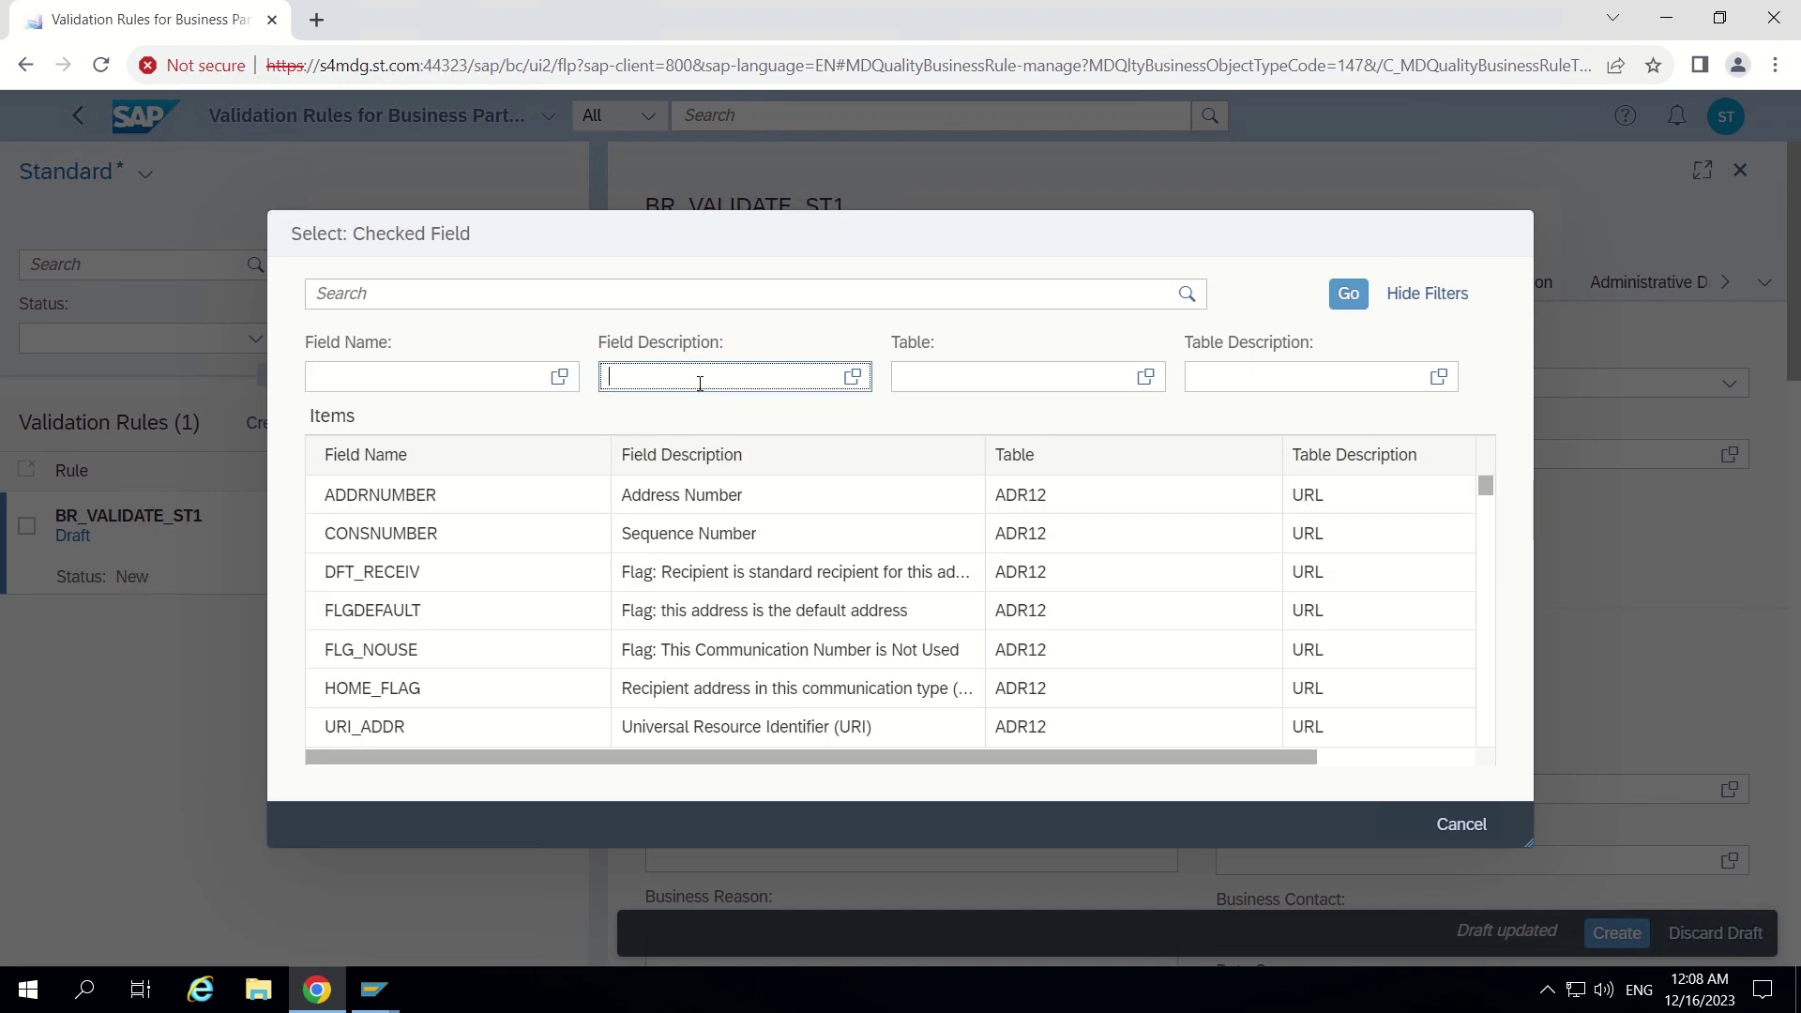
pyautogui.write('search term')
pyautogui.press('Return')
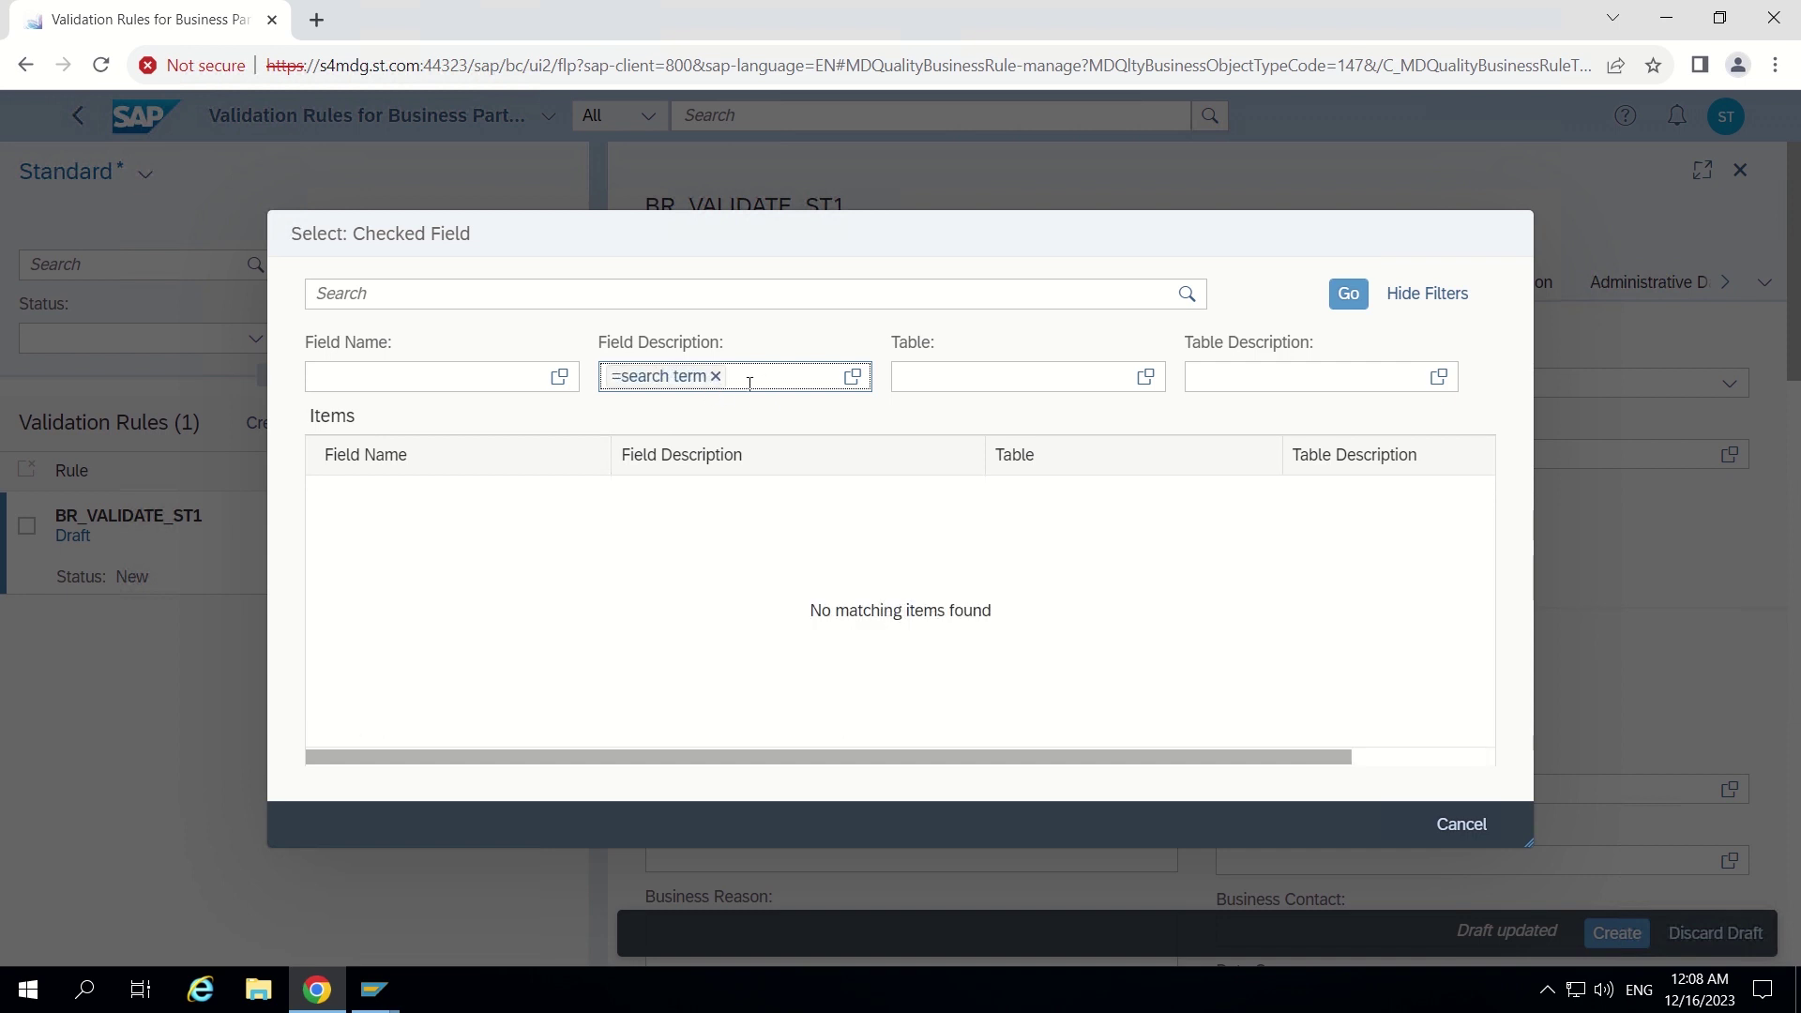
pyautogui.click(714, 377)
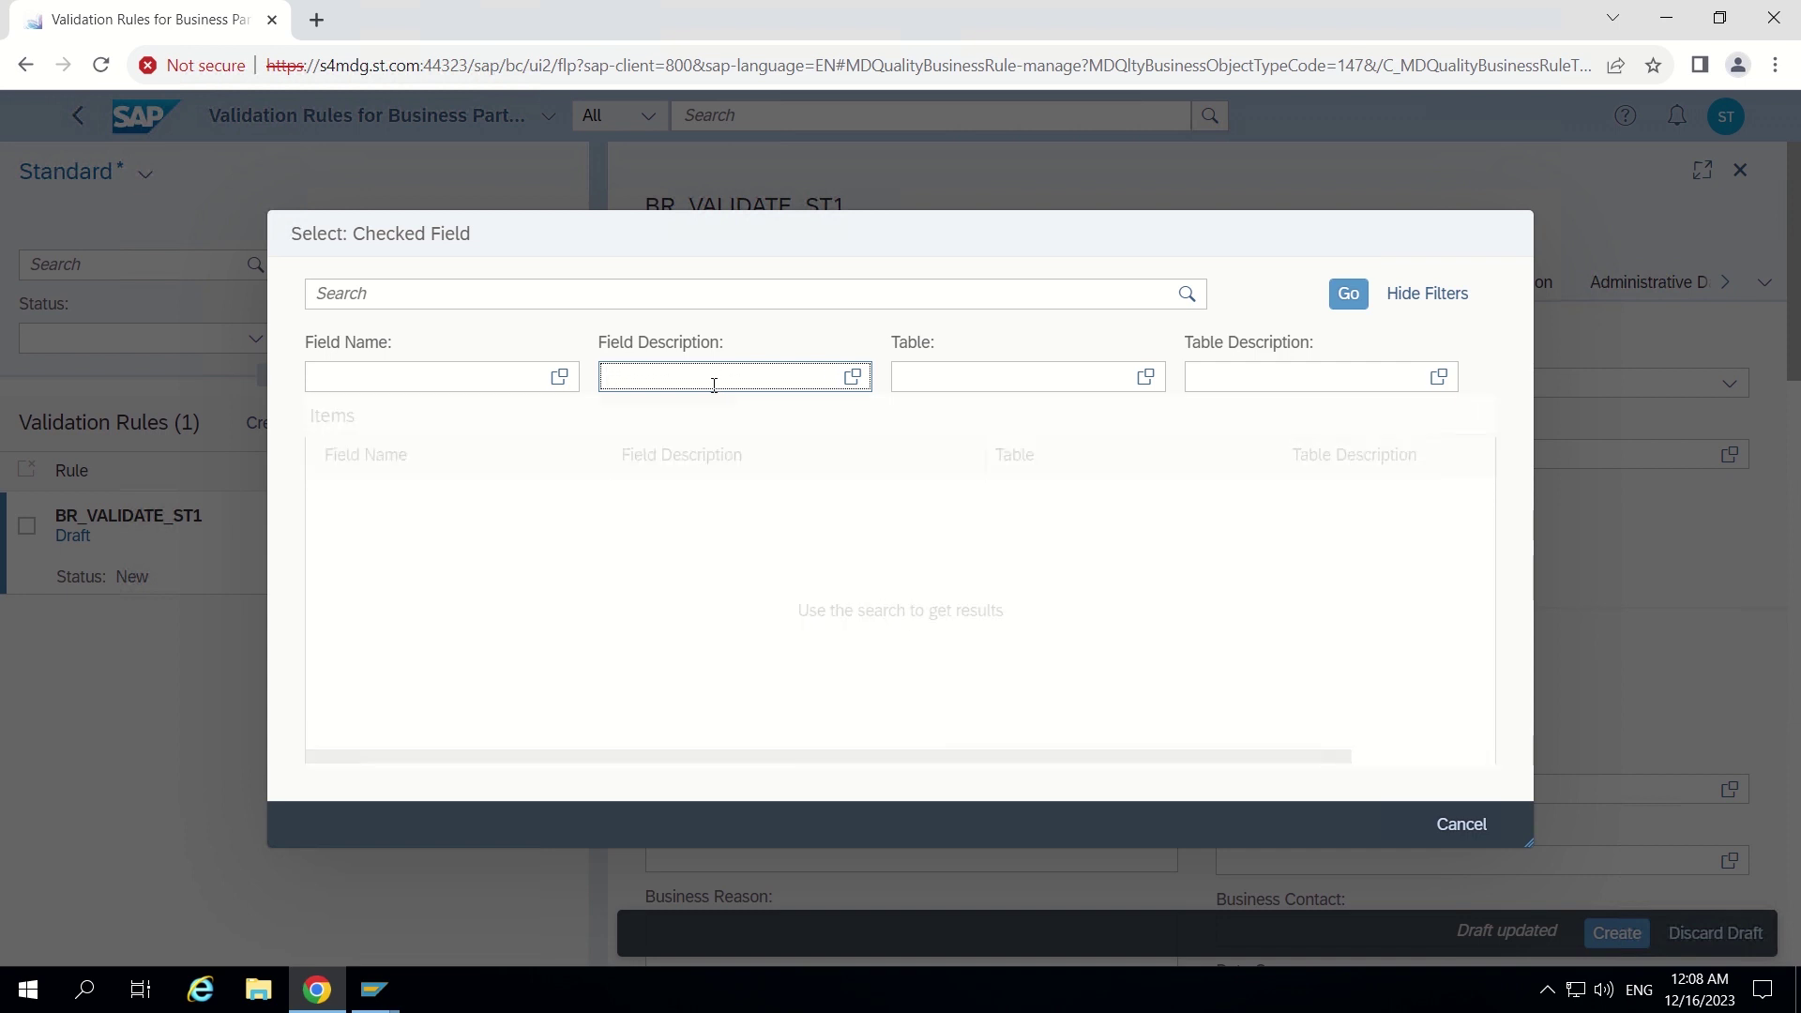
pyautogui.write('Search term')
pyautogui.press('Return')
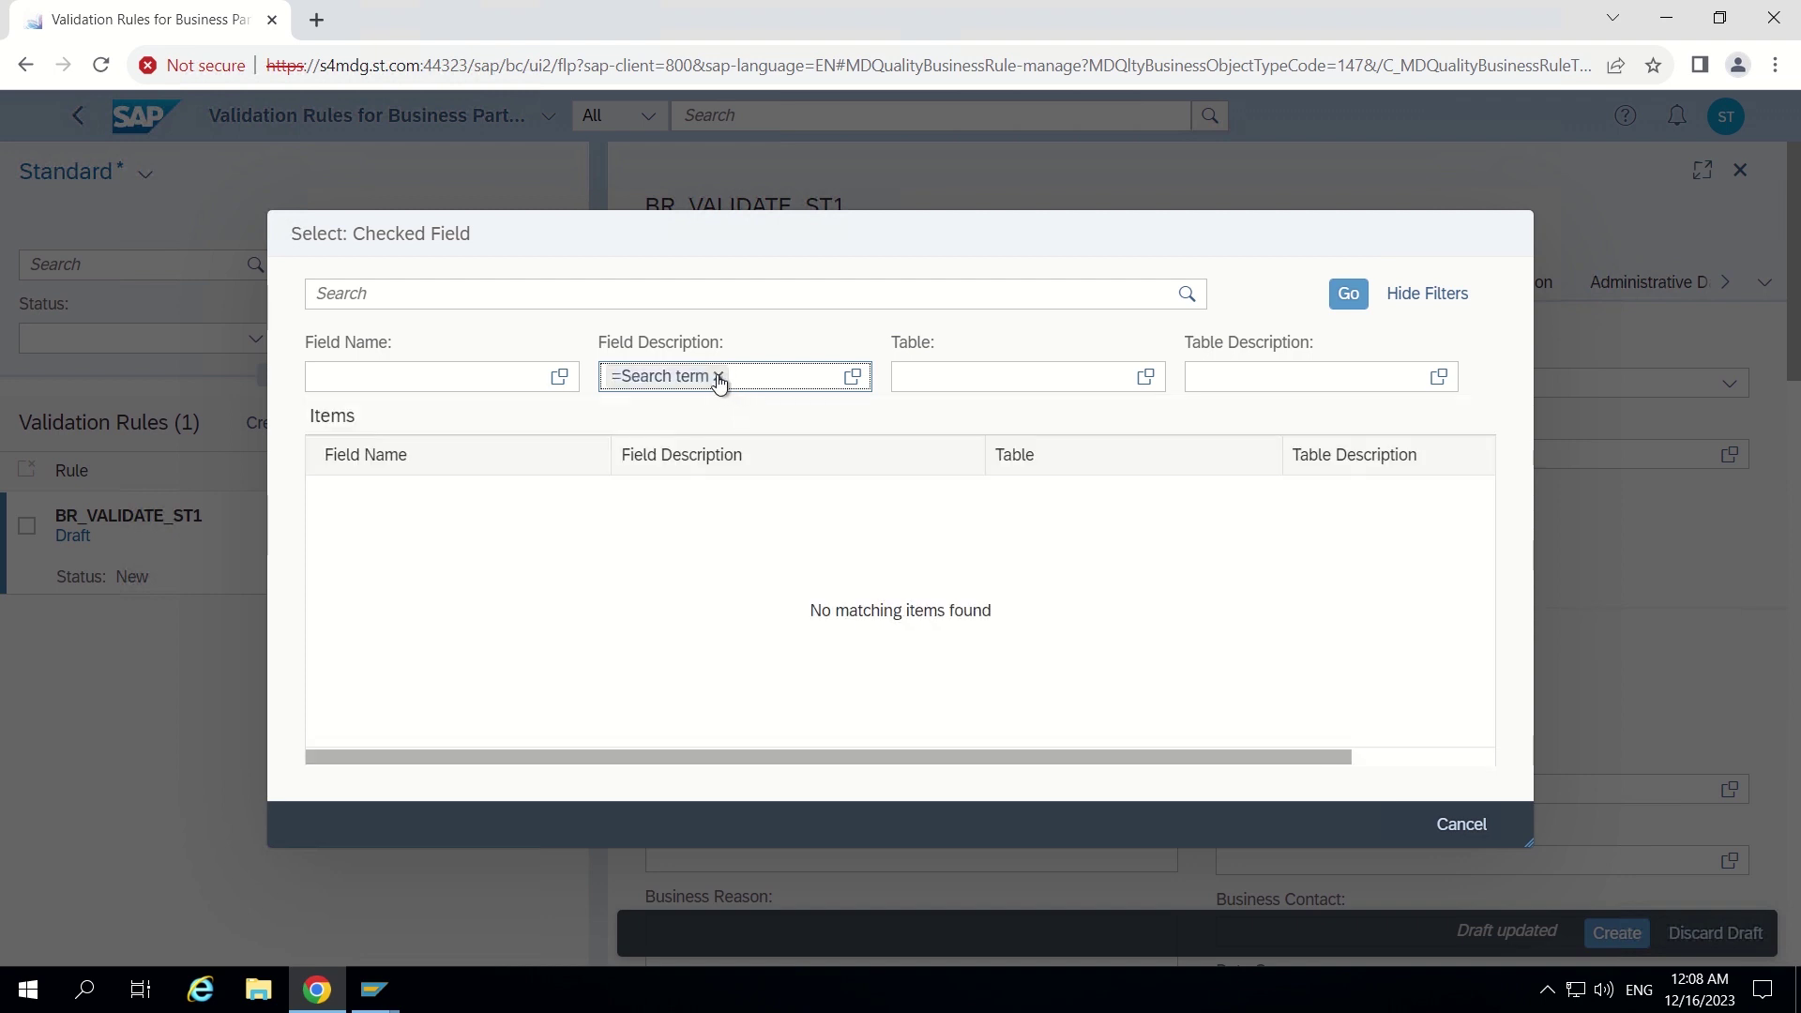
pyautogui.click(718, 378)
# Filter the available checked fields by table BUT000
pyautogui.click(988, 380)
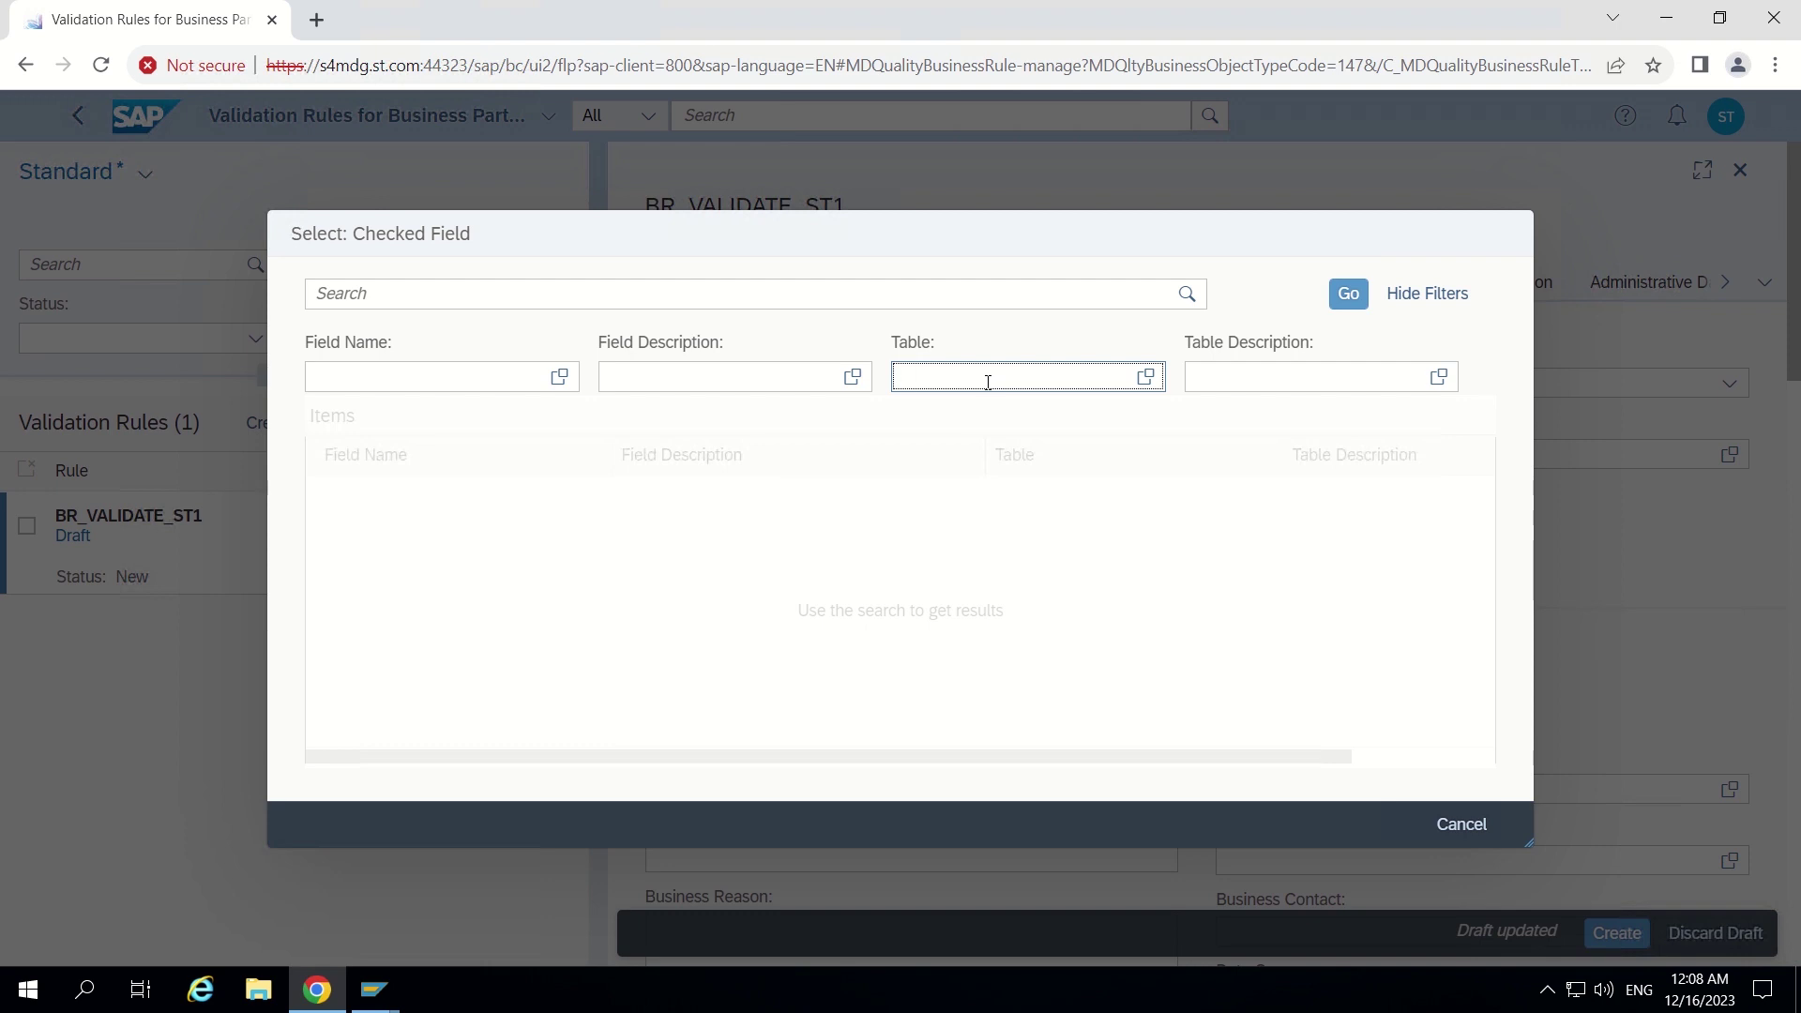
pyautogui.write('BUT000')
pyautogui.click(1347, 293)
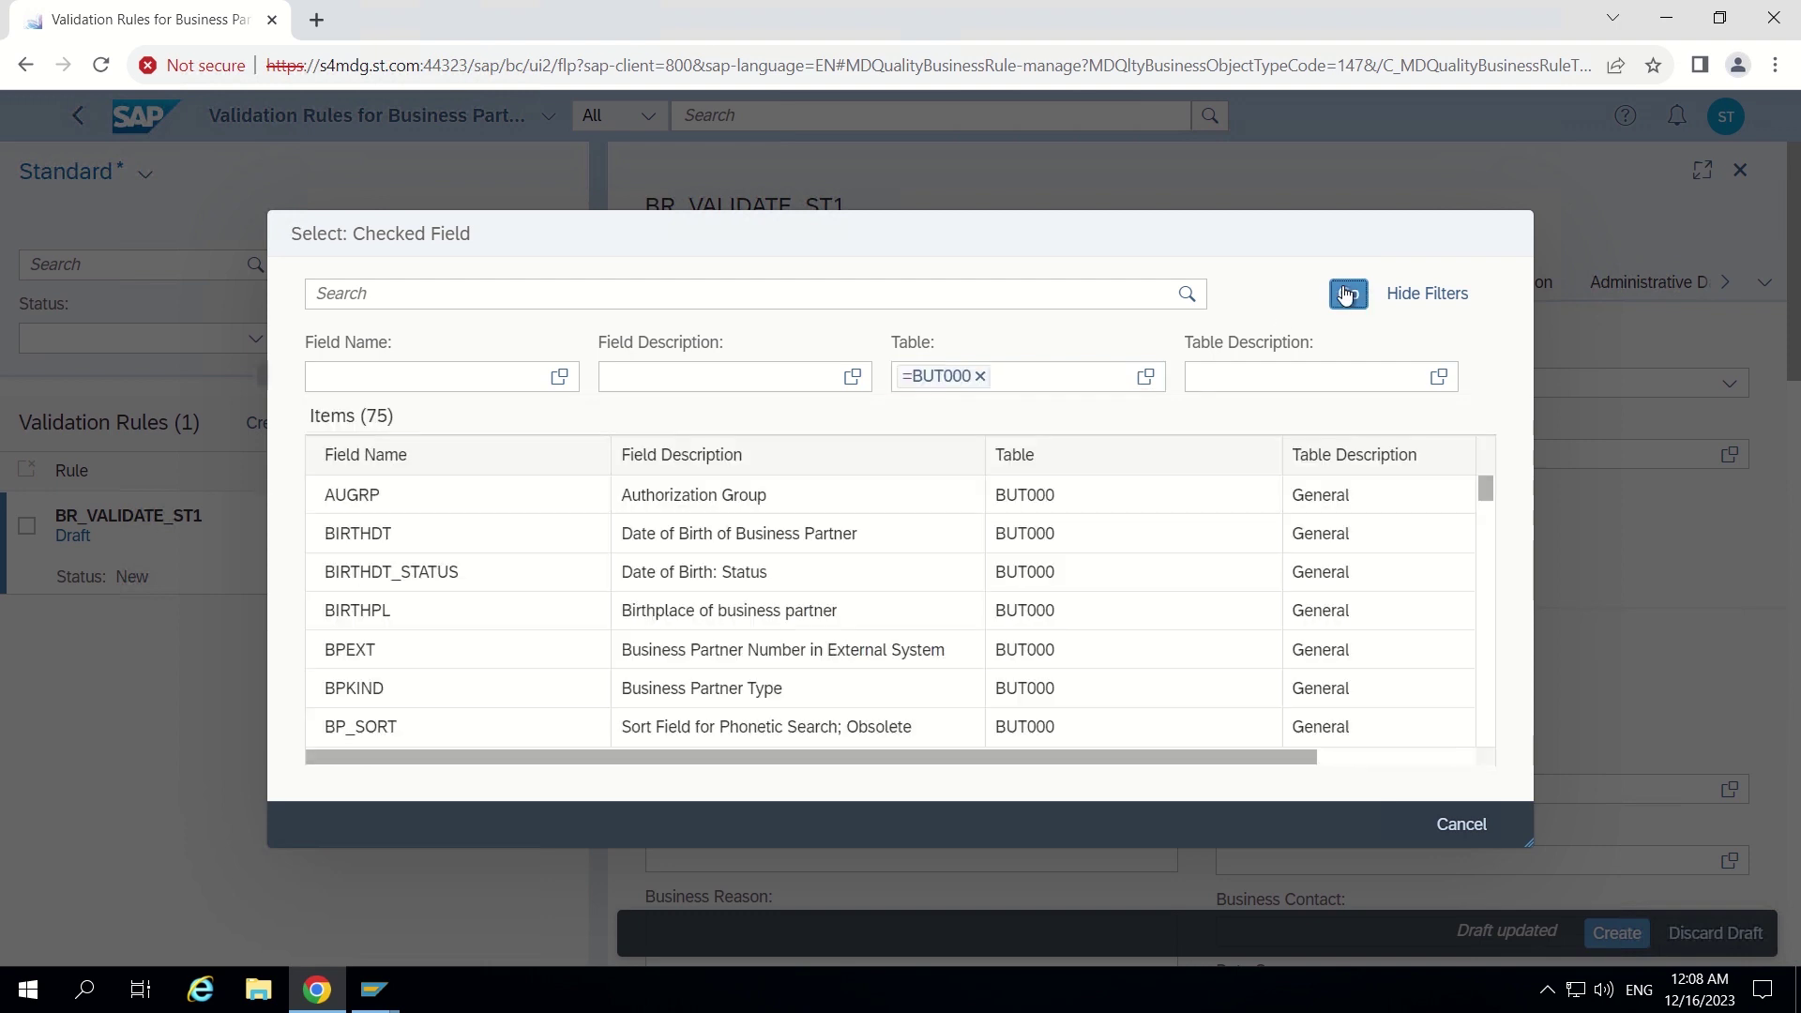
# Choose Search Term 1 for Business Partner (BU_SORT1) as the rule's checked field
pyautogui.scroll(-4, 747, 561)
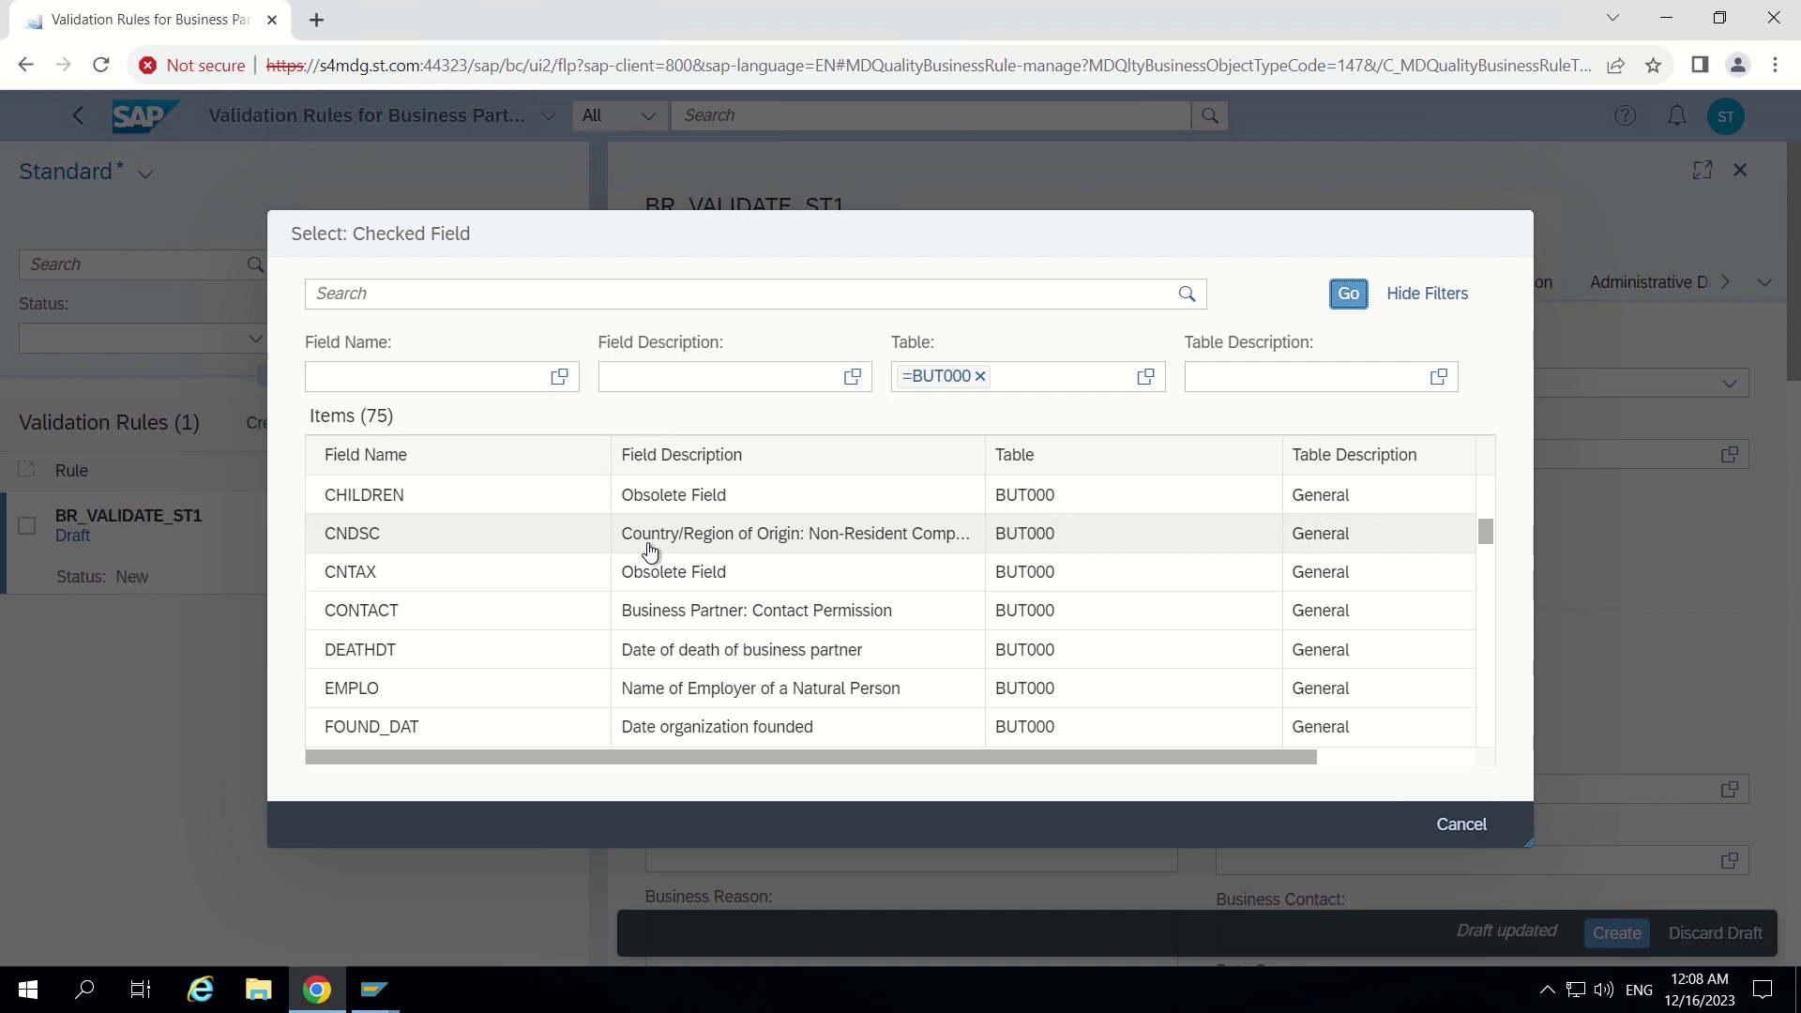
pyautogui.scroll(3, 651, 551)
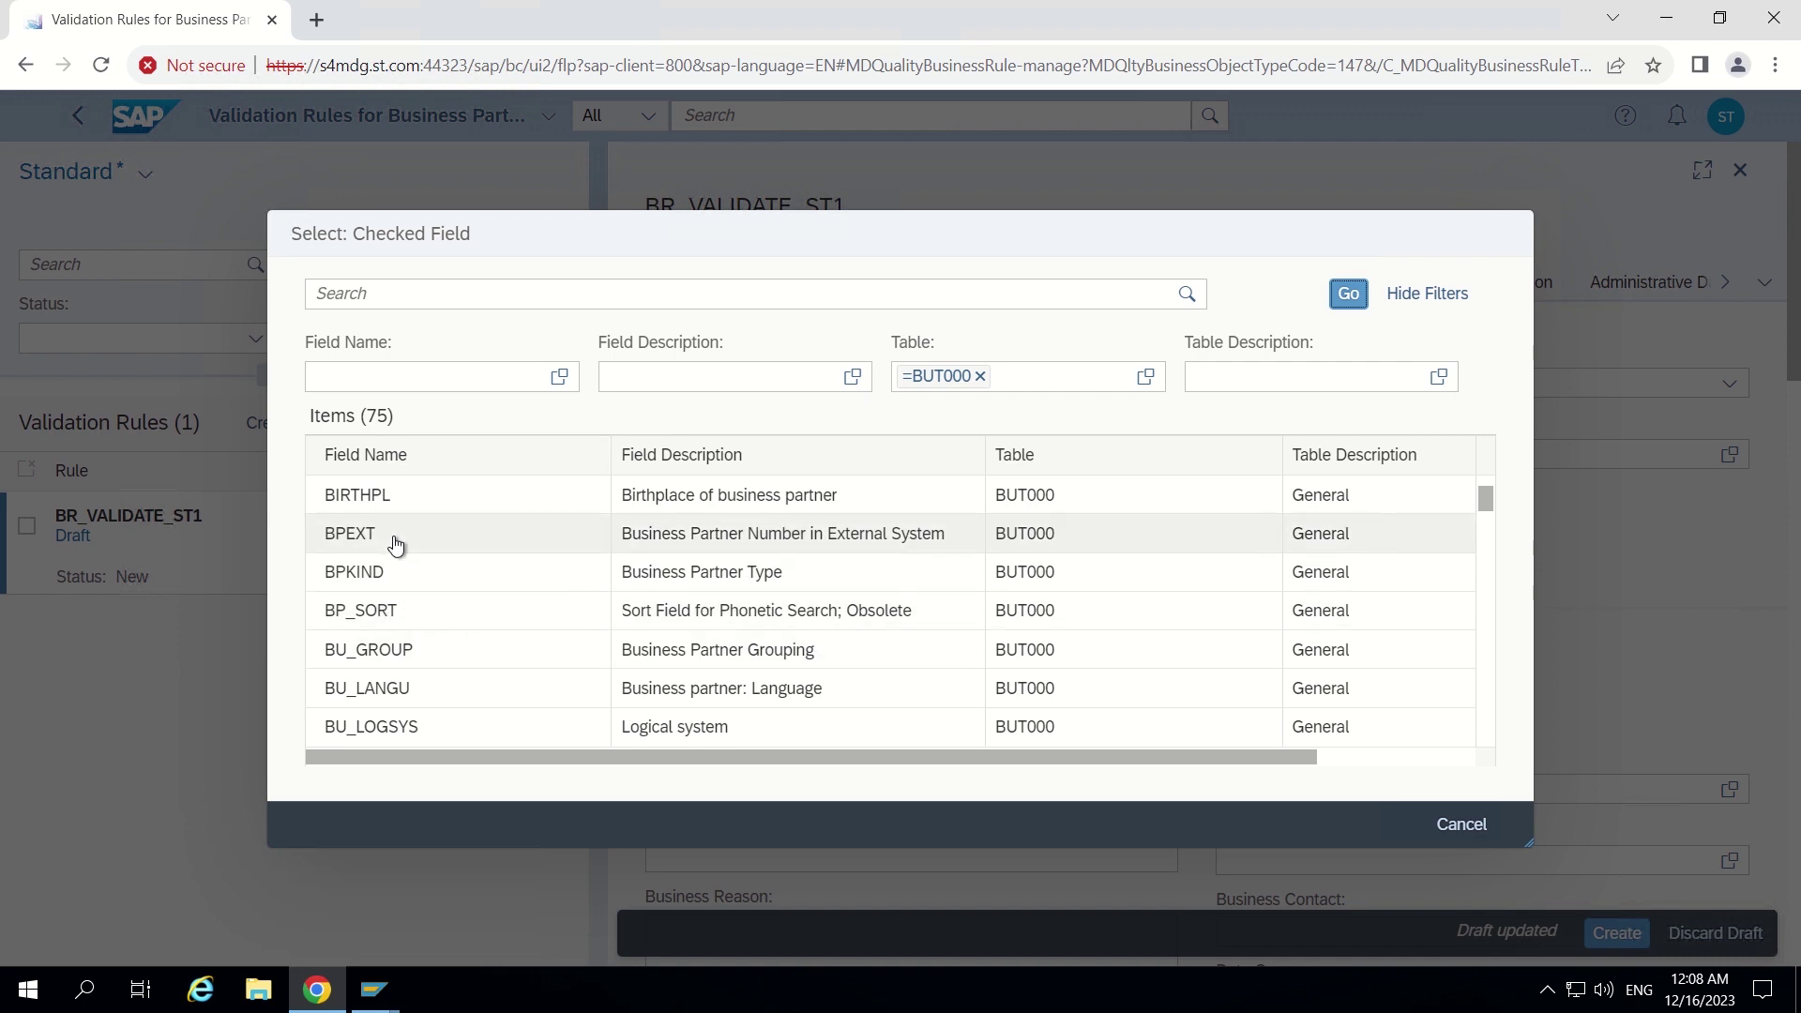
pyautogui.scroll(1, 394, 544)
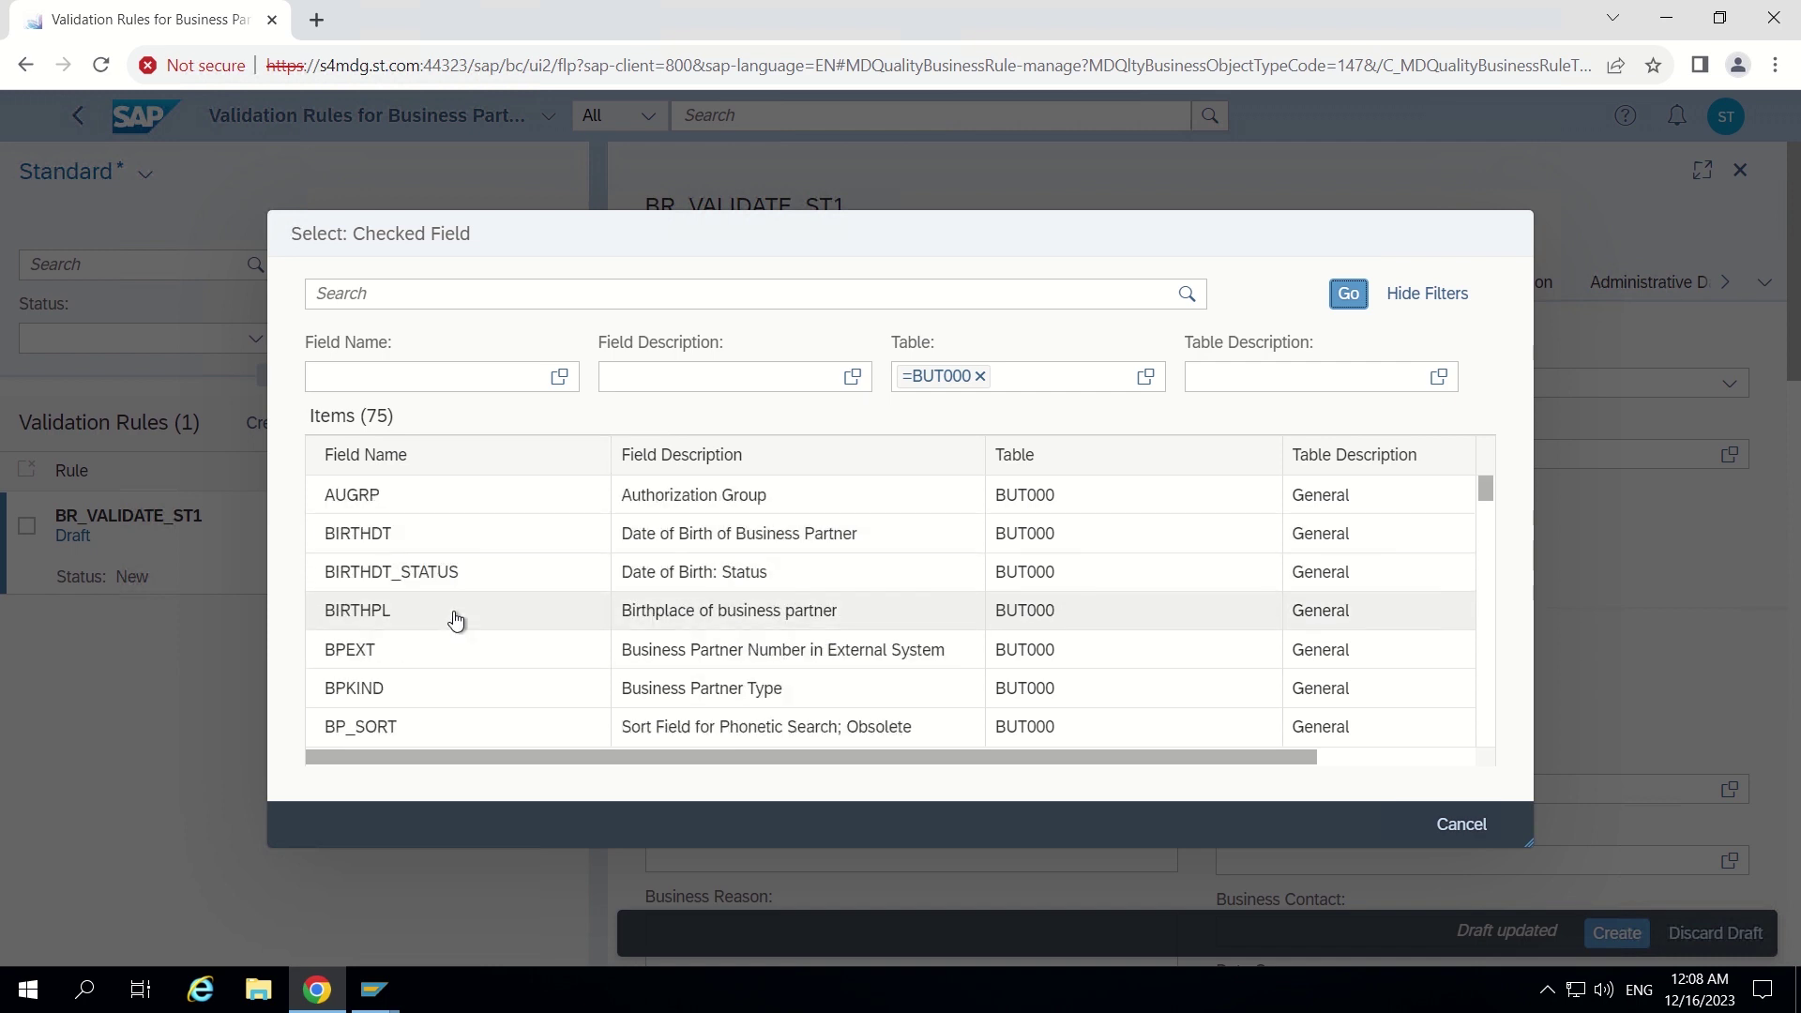
pyautogui.scroll(-7, 555, 642)
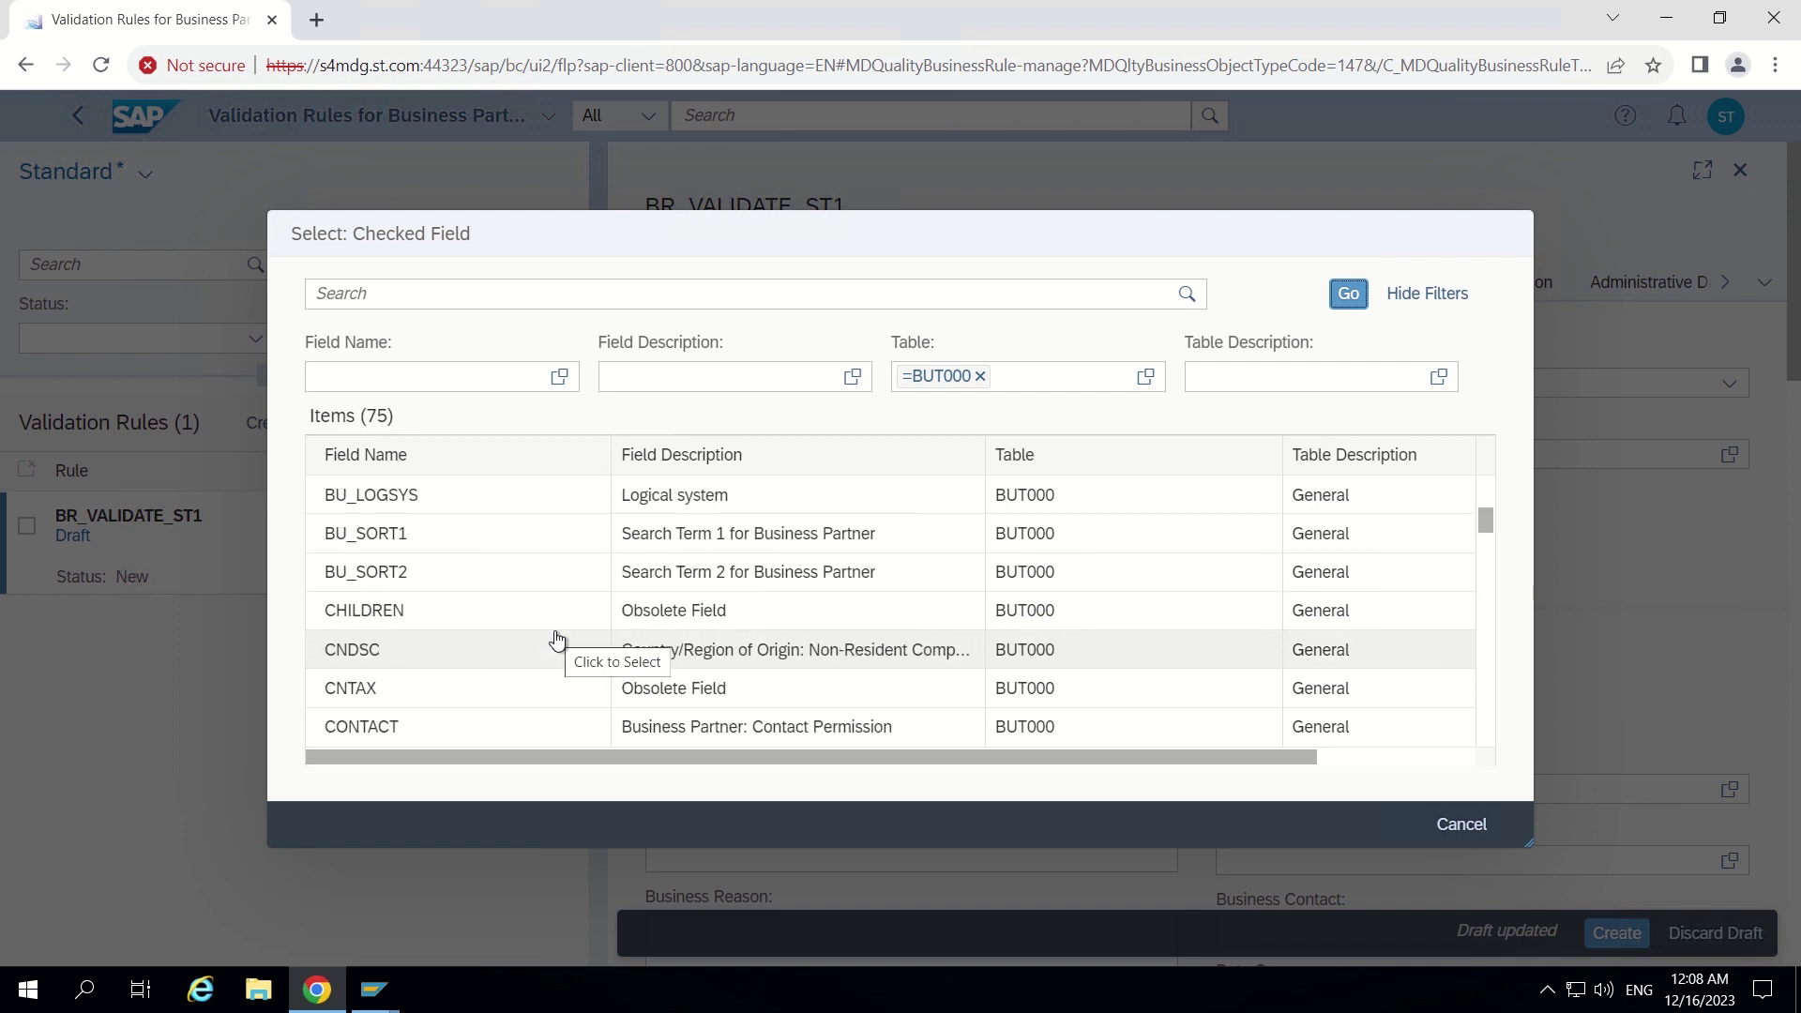
pyautogui.scroll(-7, 557, 641)
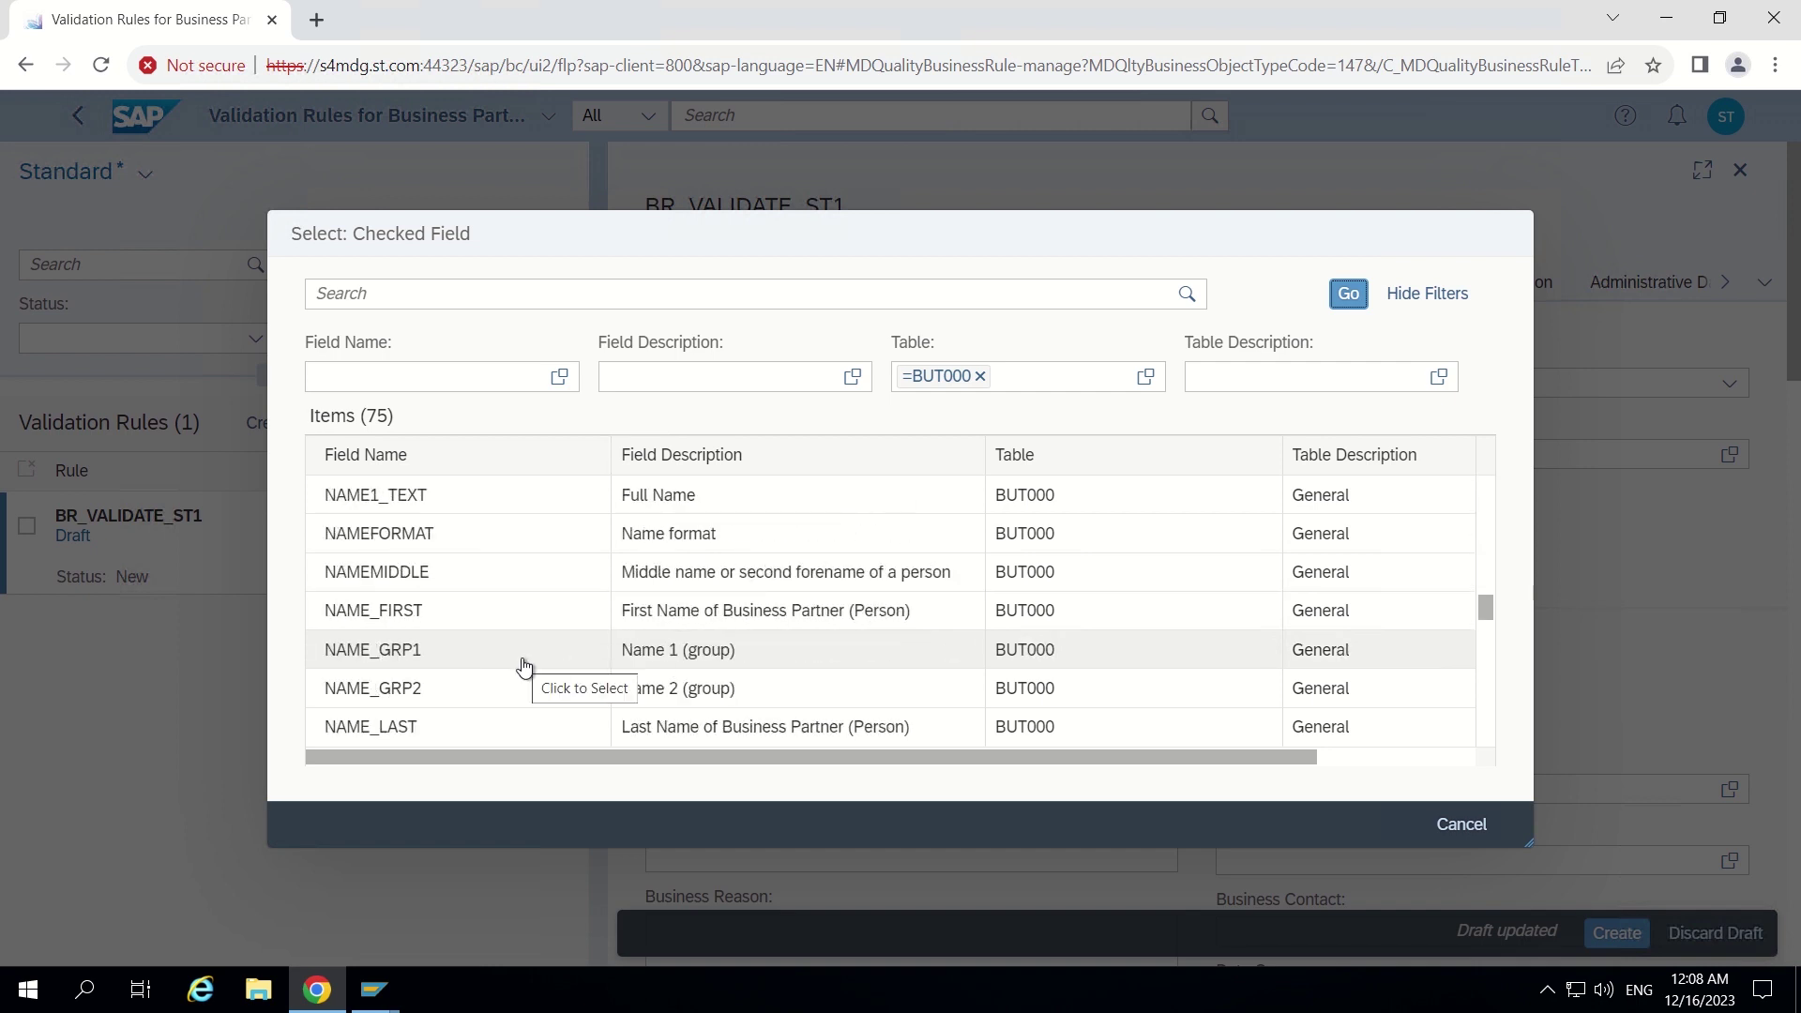
pyautogui.scroll(-8, 524, 665)
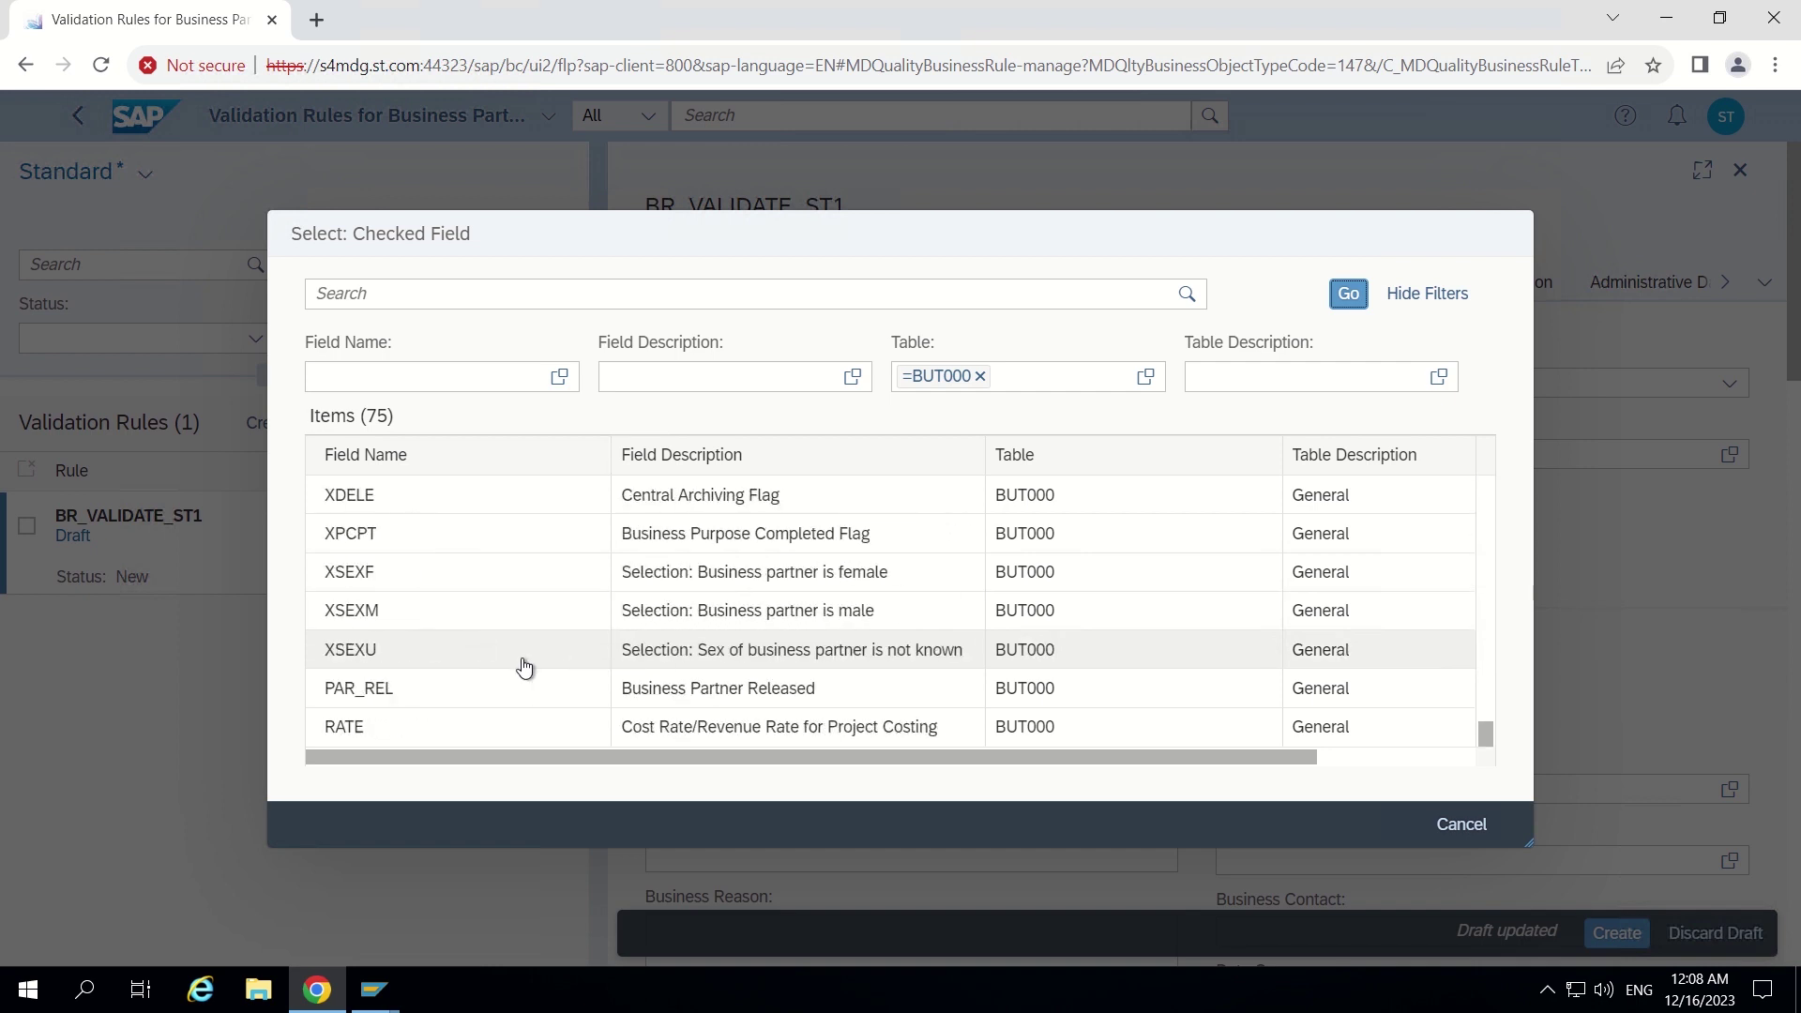
pyautogui.scroll(3, 524, 666)
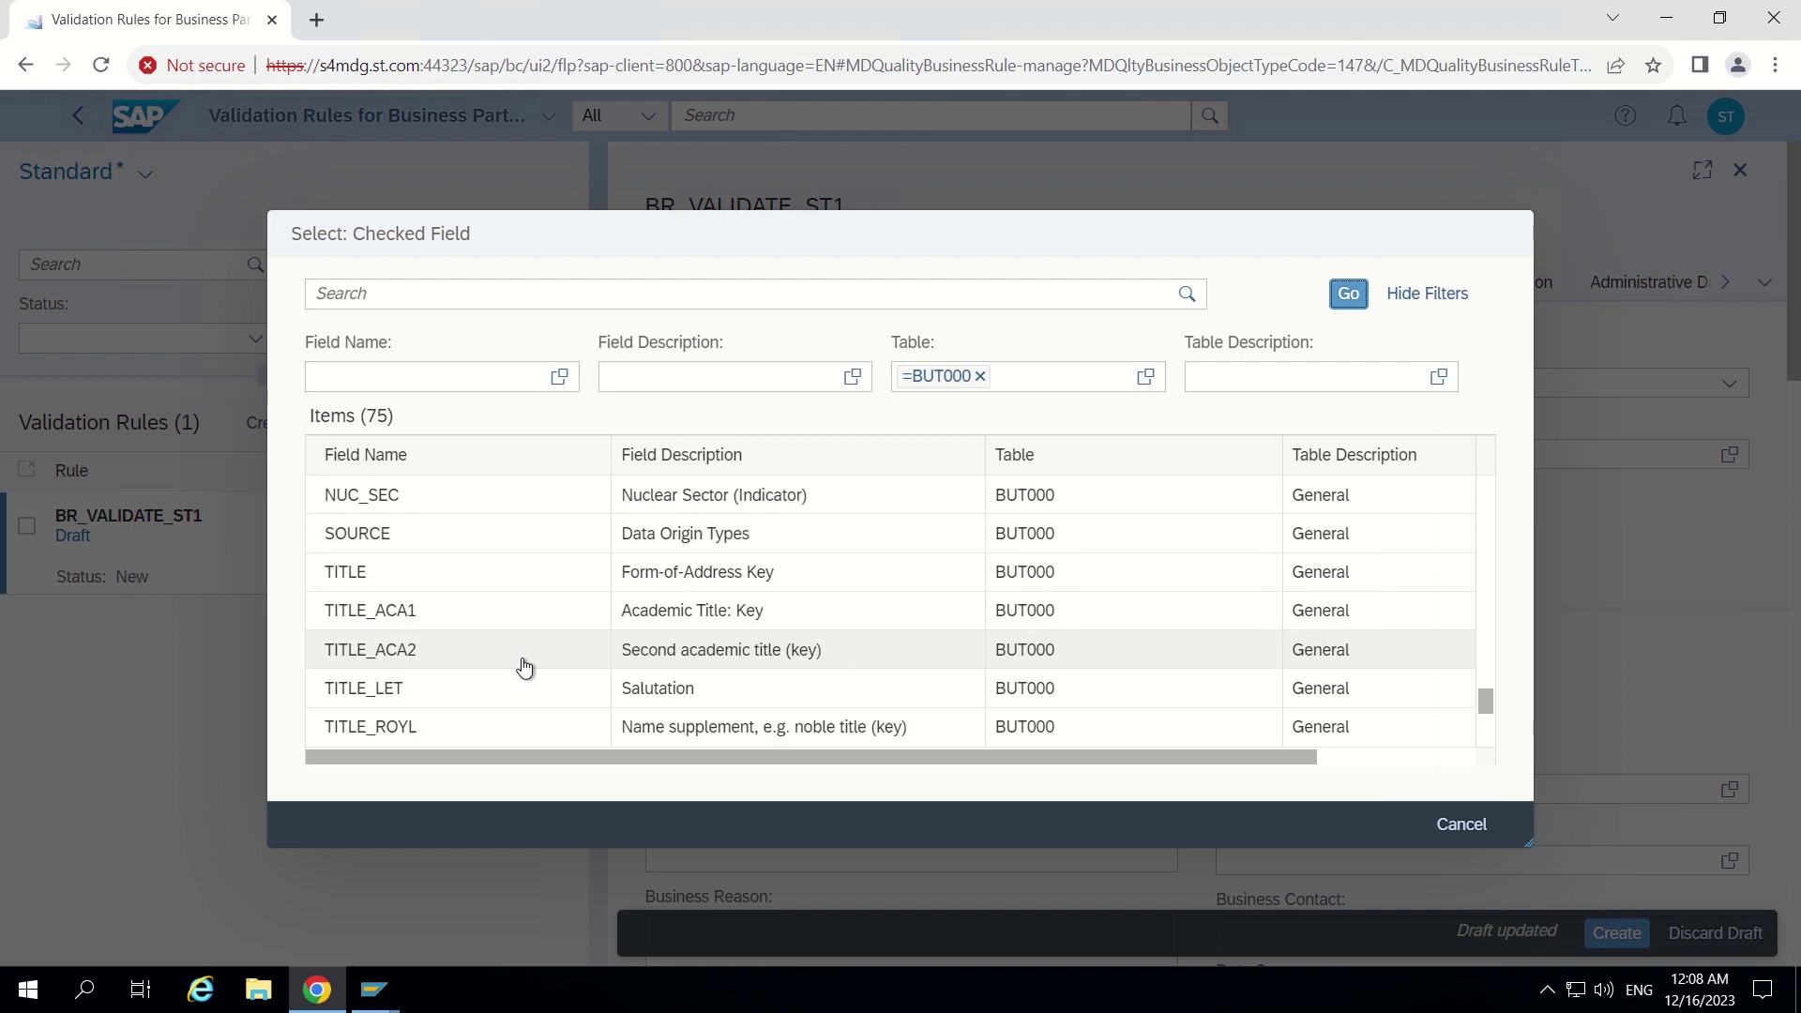
pyautogui.scroll(3, 525, 666)
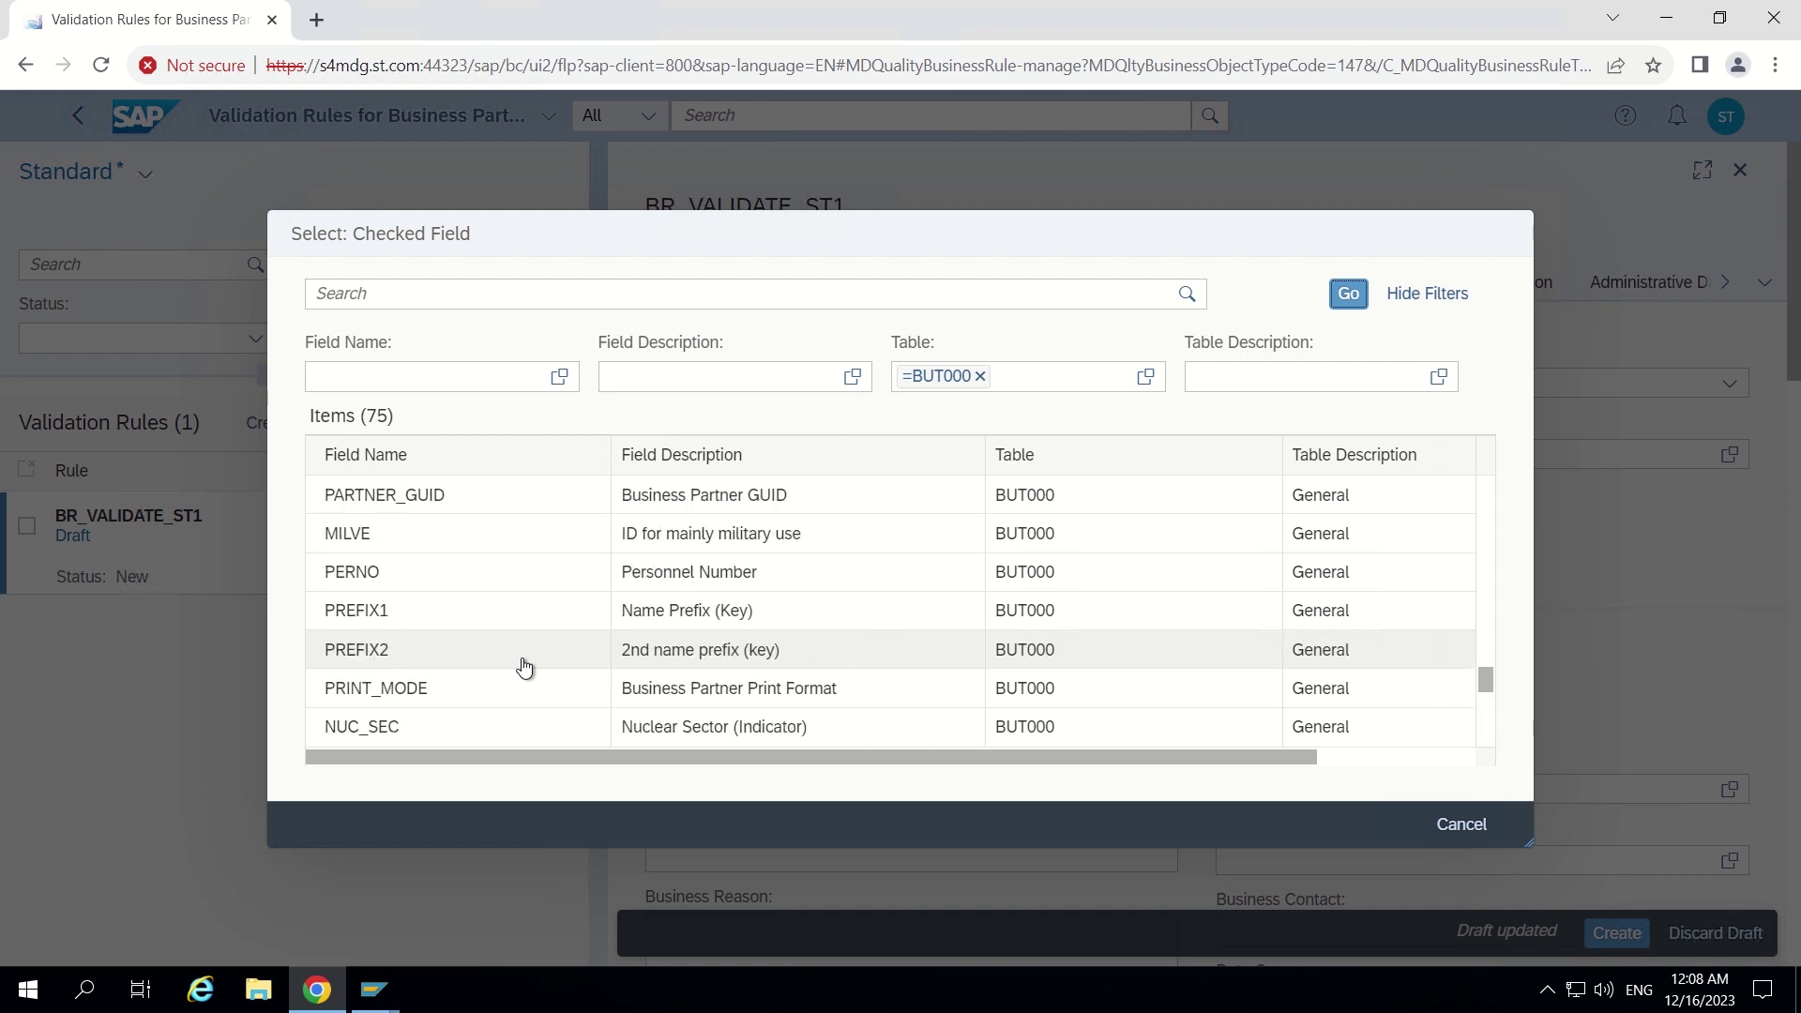
pyautogui.scroll(3, 525, 666)
pyautogui.scroll(3, 524, 665)
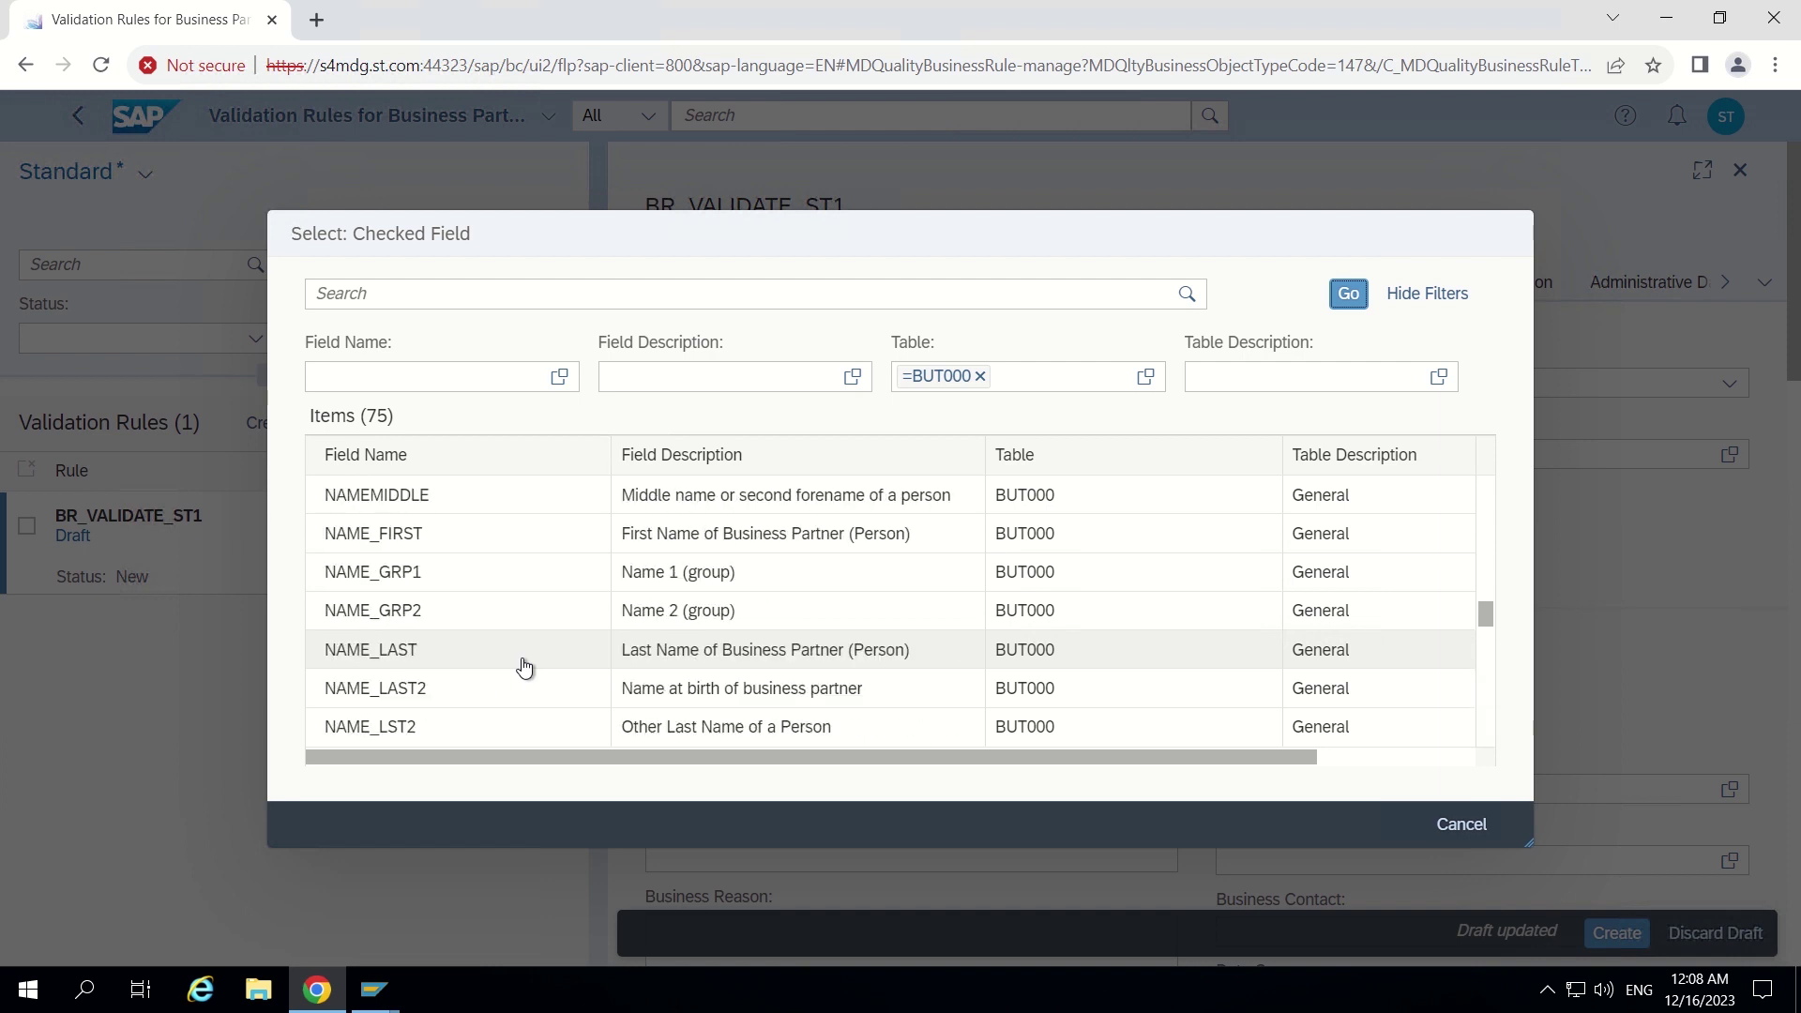
pyautogui.scroll(9, 524, 666)
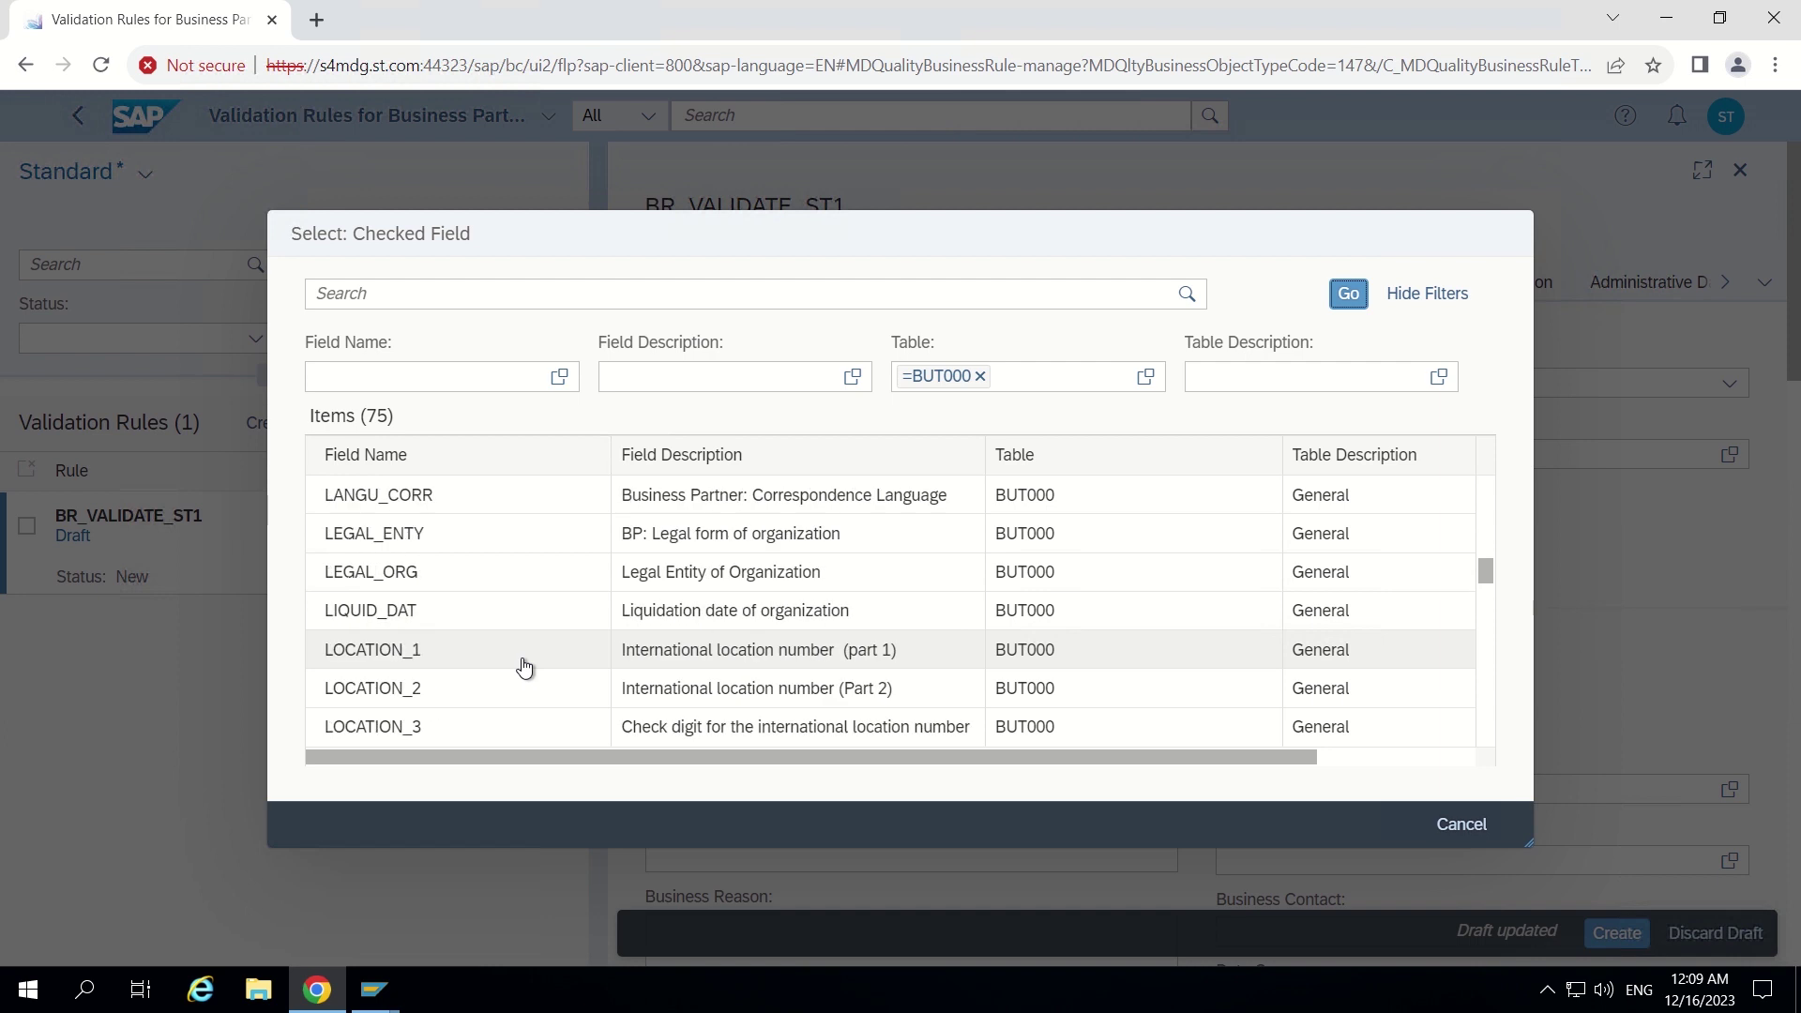
pyautogui.scroll(9, 525, 666)
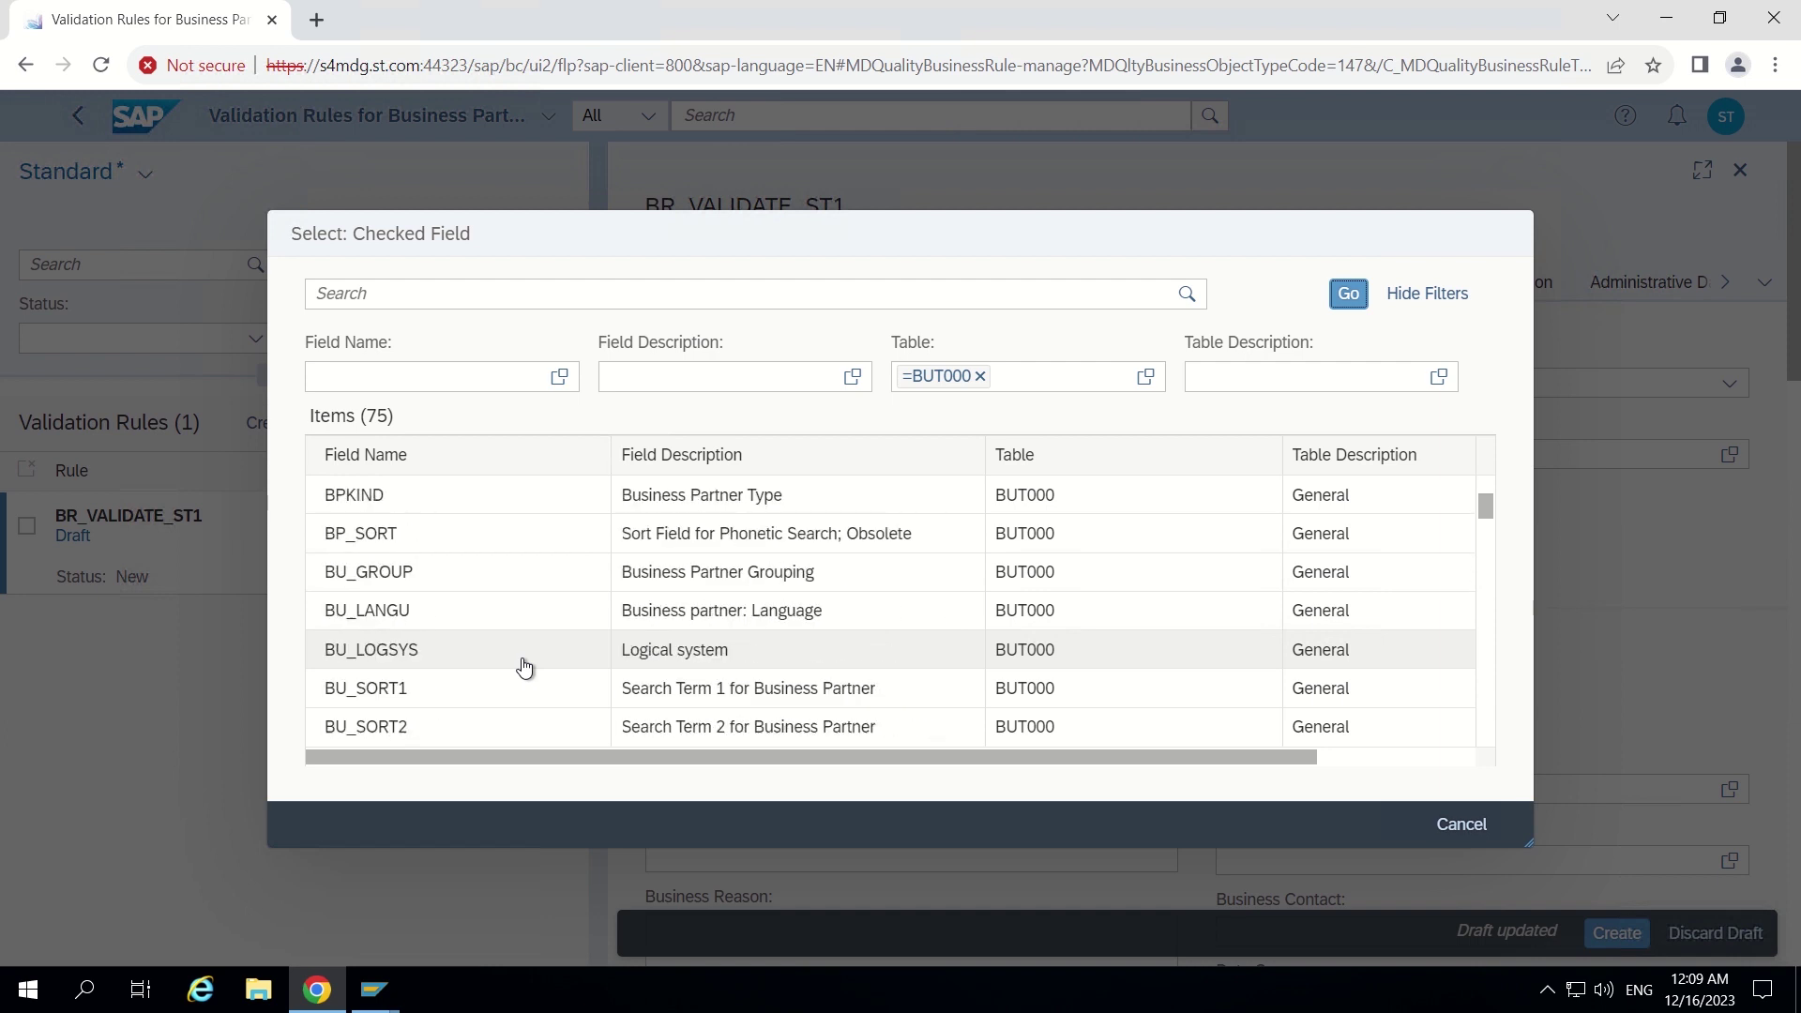
pyautogui.click(695, 699)
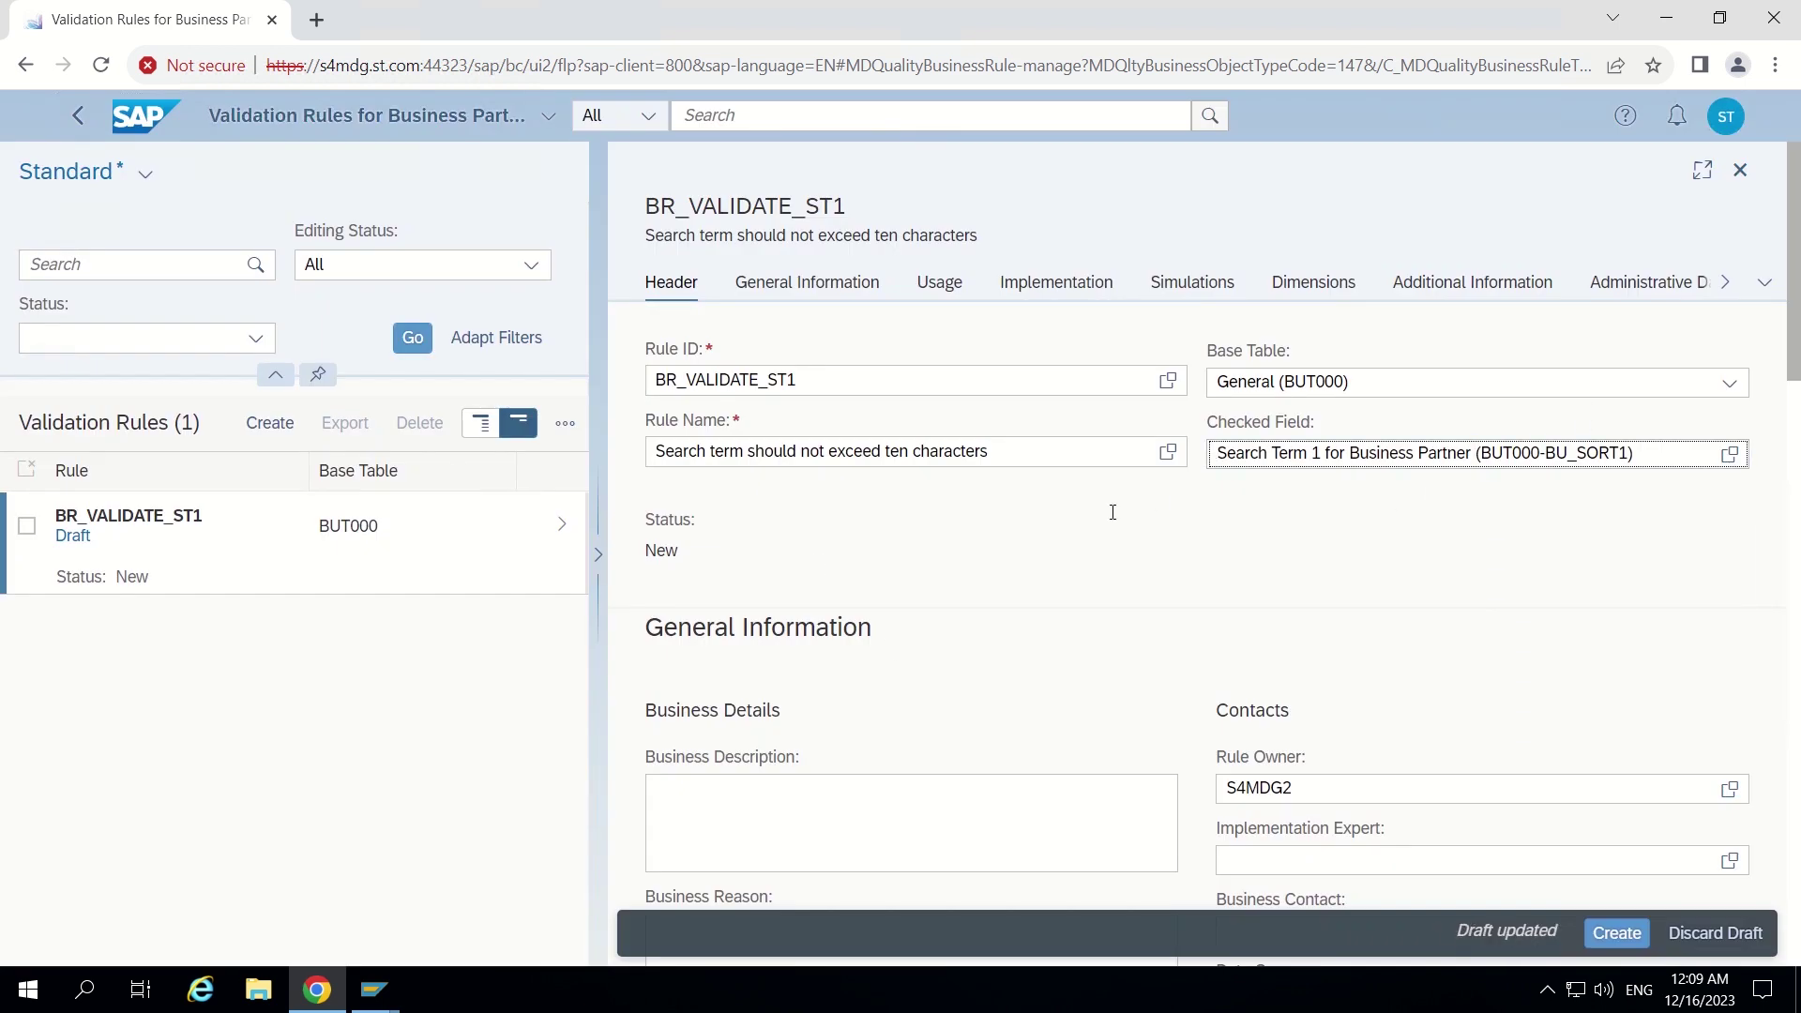
# Review the draft's general information, usage and implementation sections, and create the validation rule from the draft
pyautogui.scroll(-2, 847, 682)
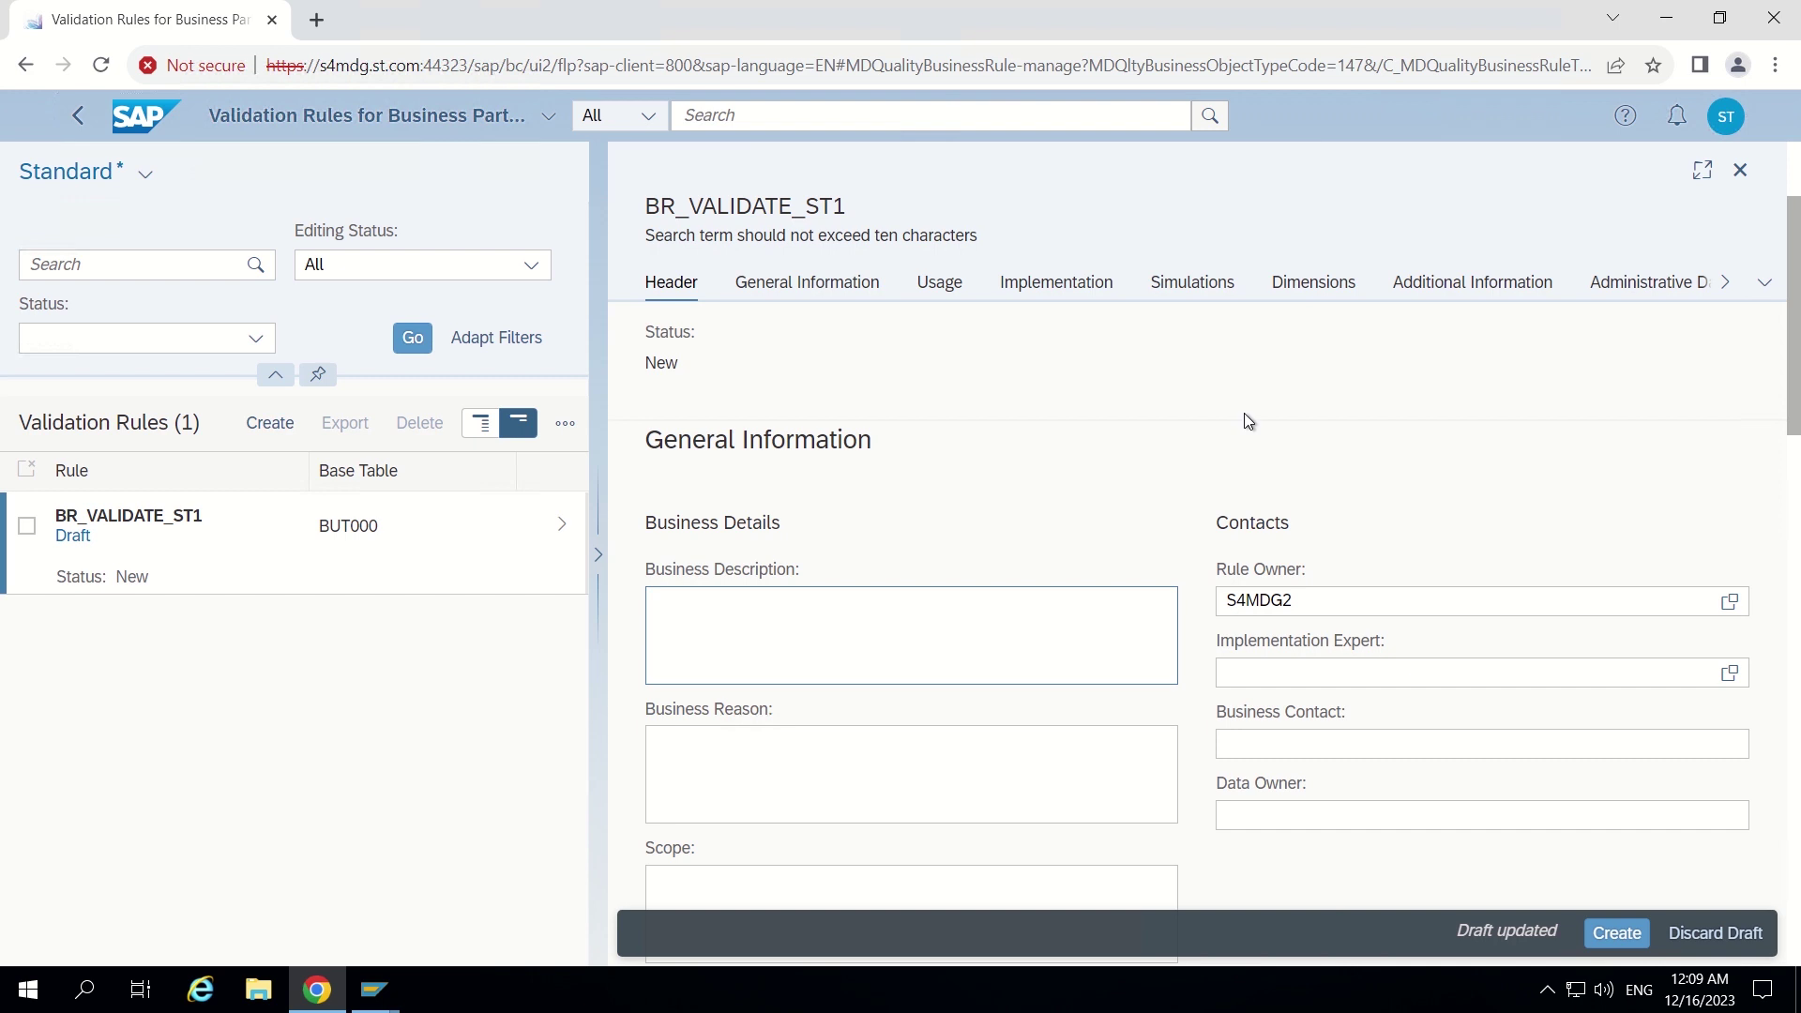
pyautogui.scroll(-4, 1248, 420)
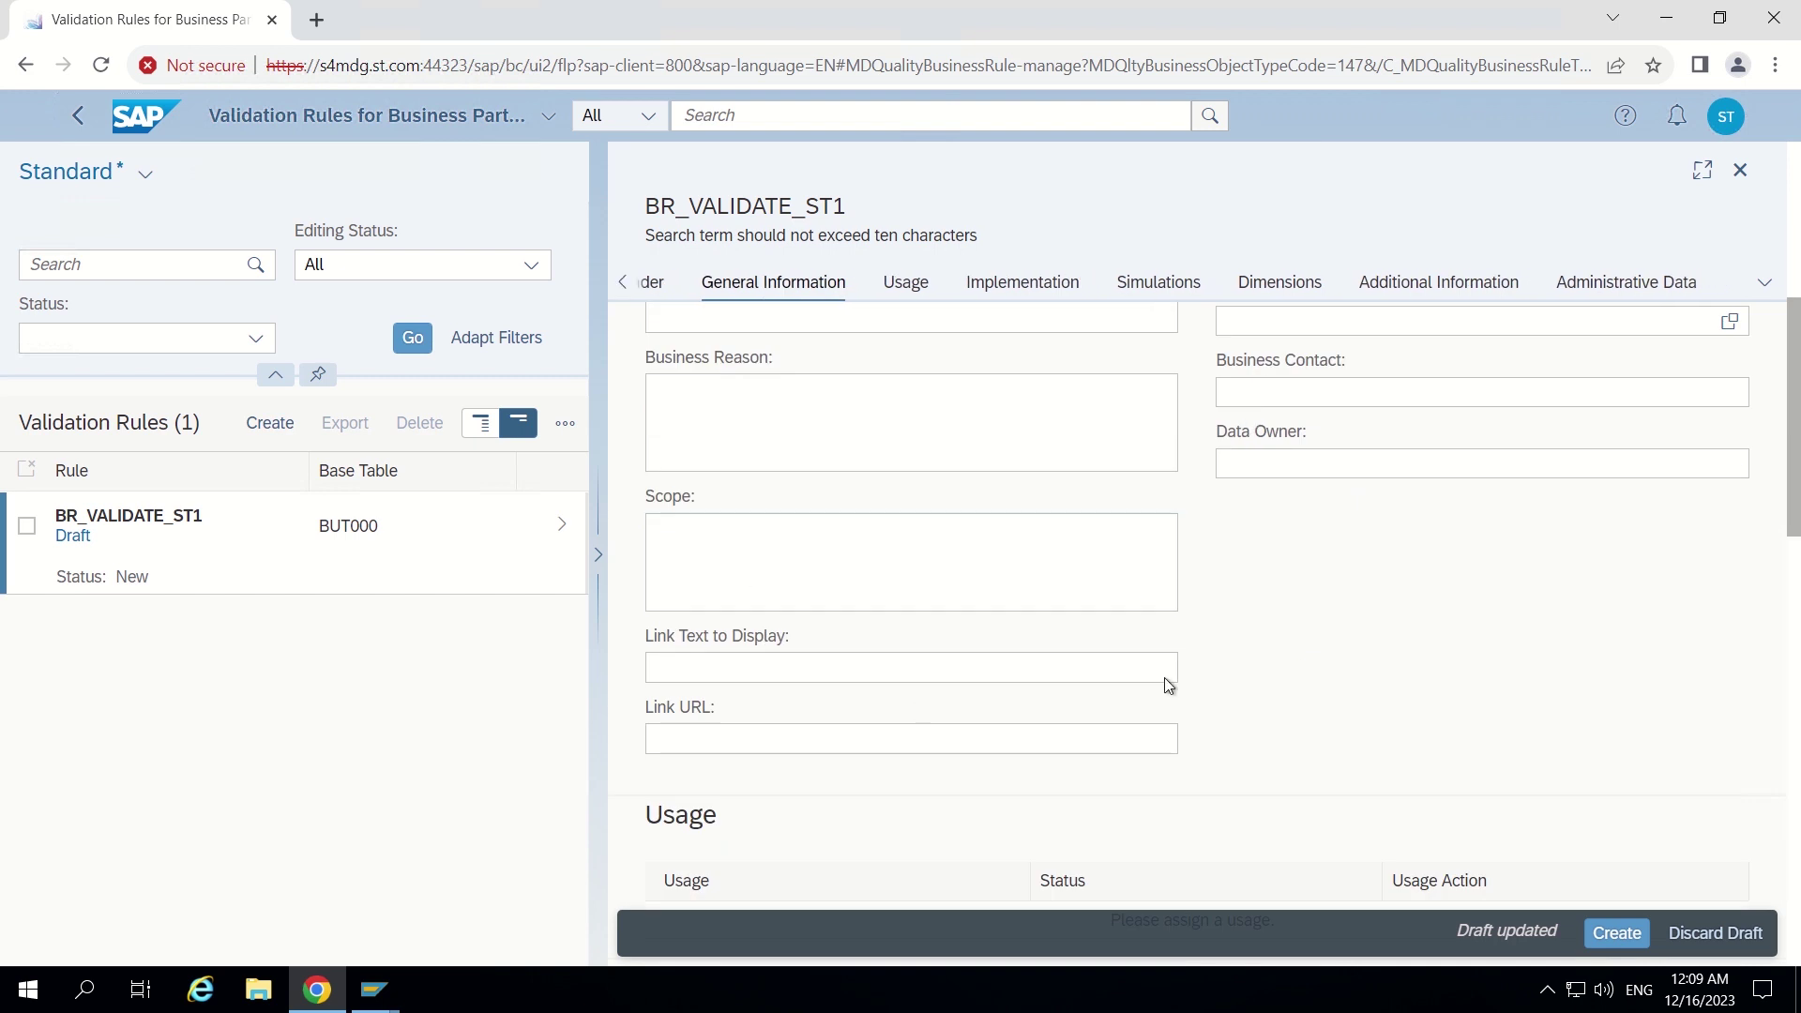
pyautogui.scroll(-5, 1131, 657)
pyautogui.scroll(3, 1131, 657)
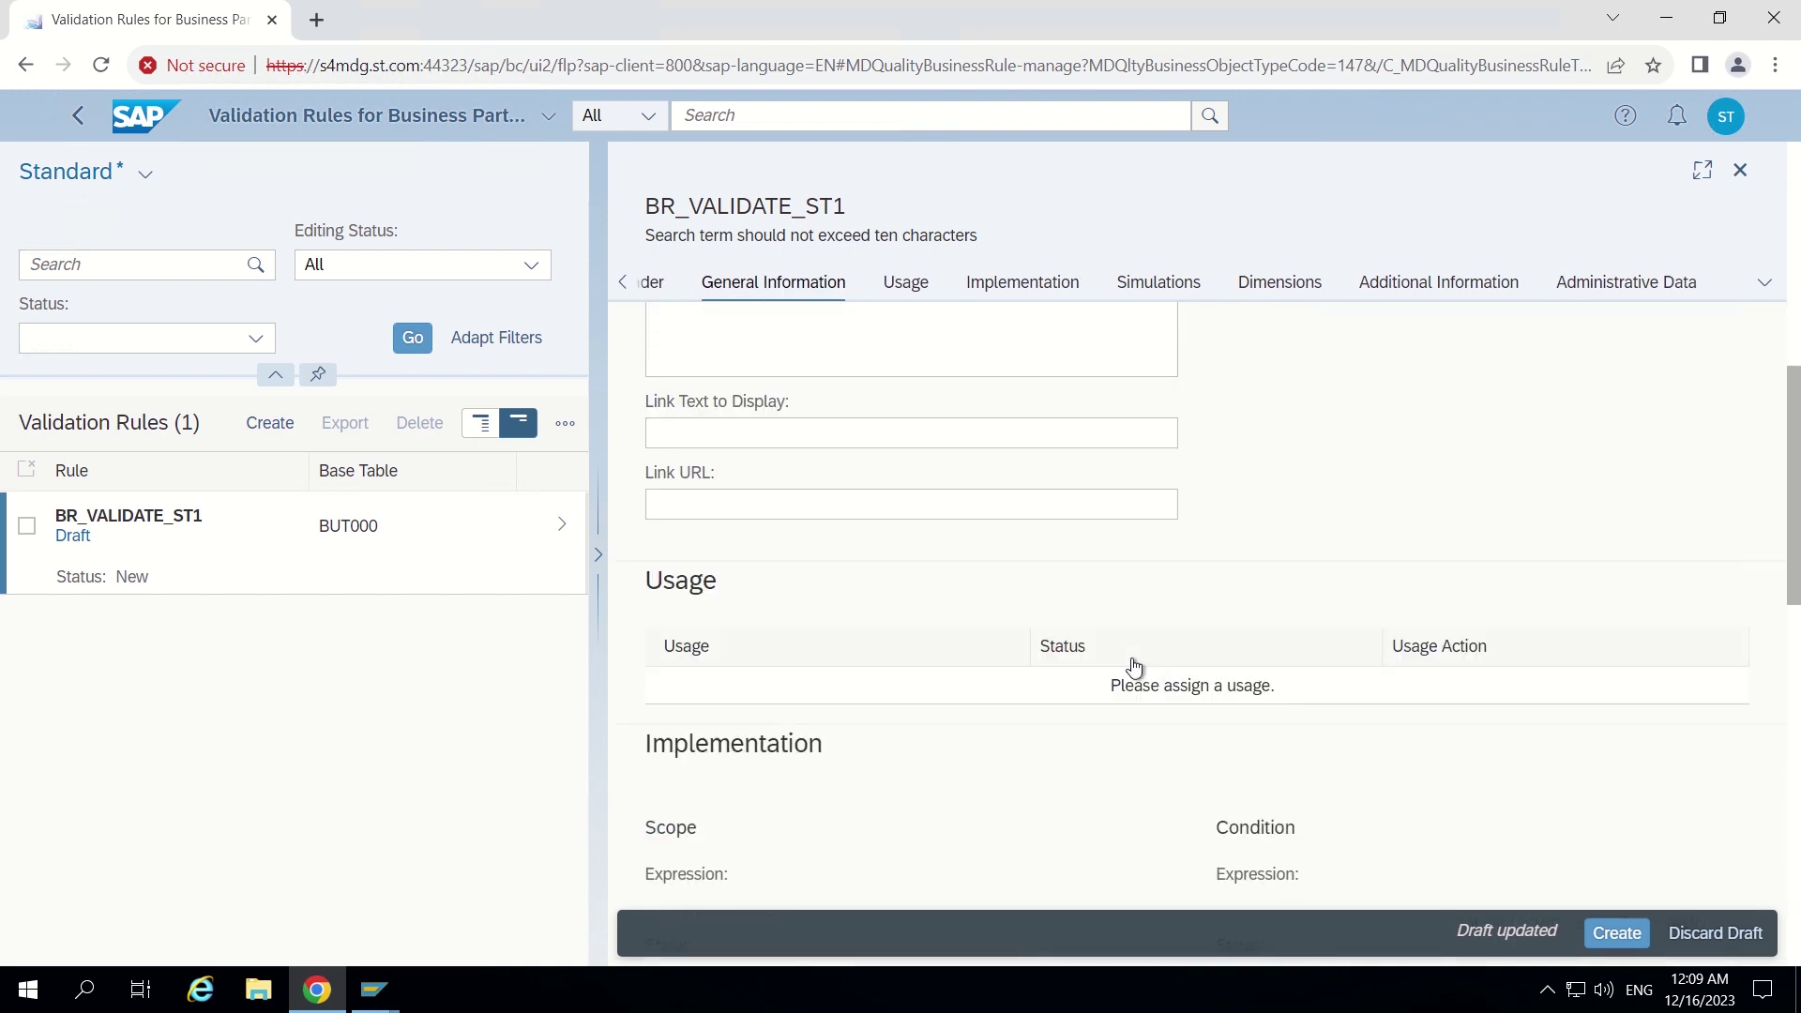
pyautogui.scroll(-1, 1503, 844)
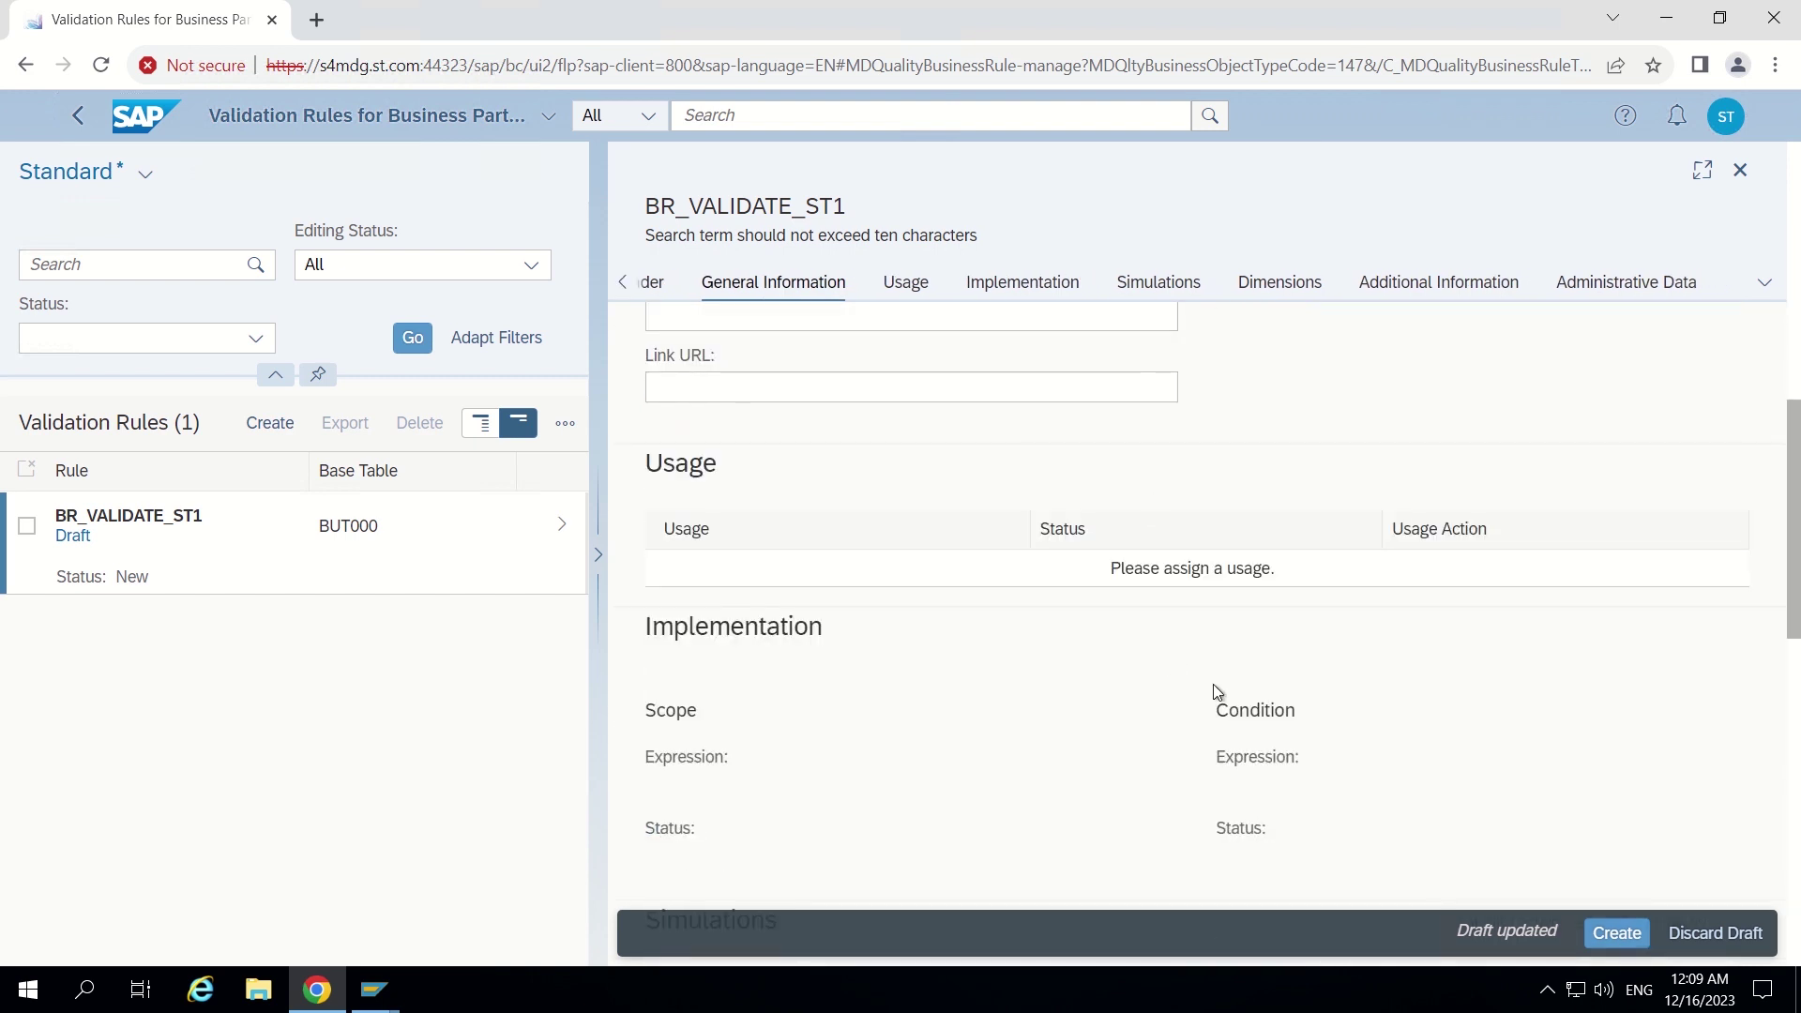
pyautogui.scroll(2, 1153, 662)
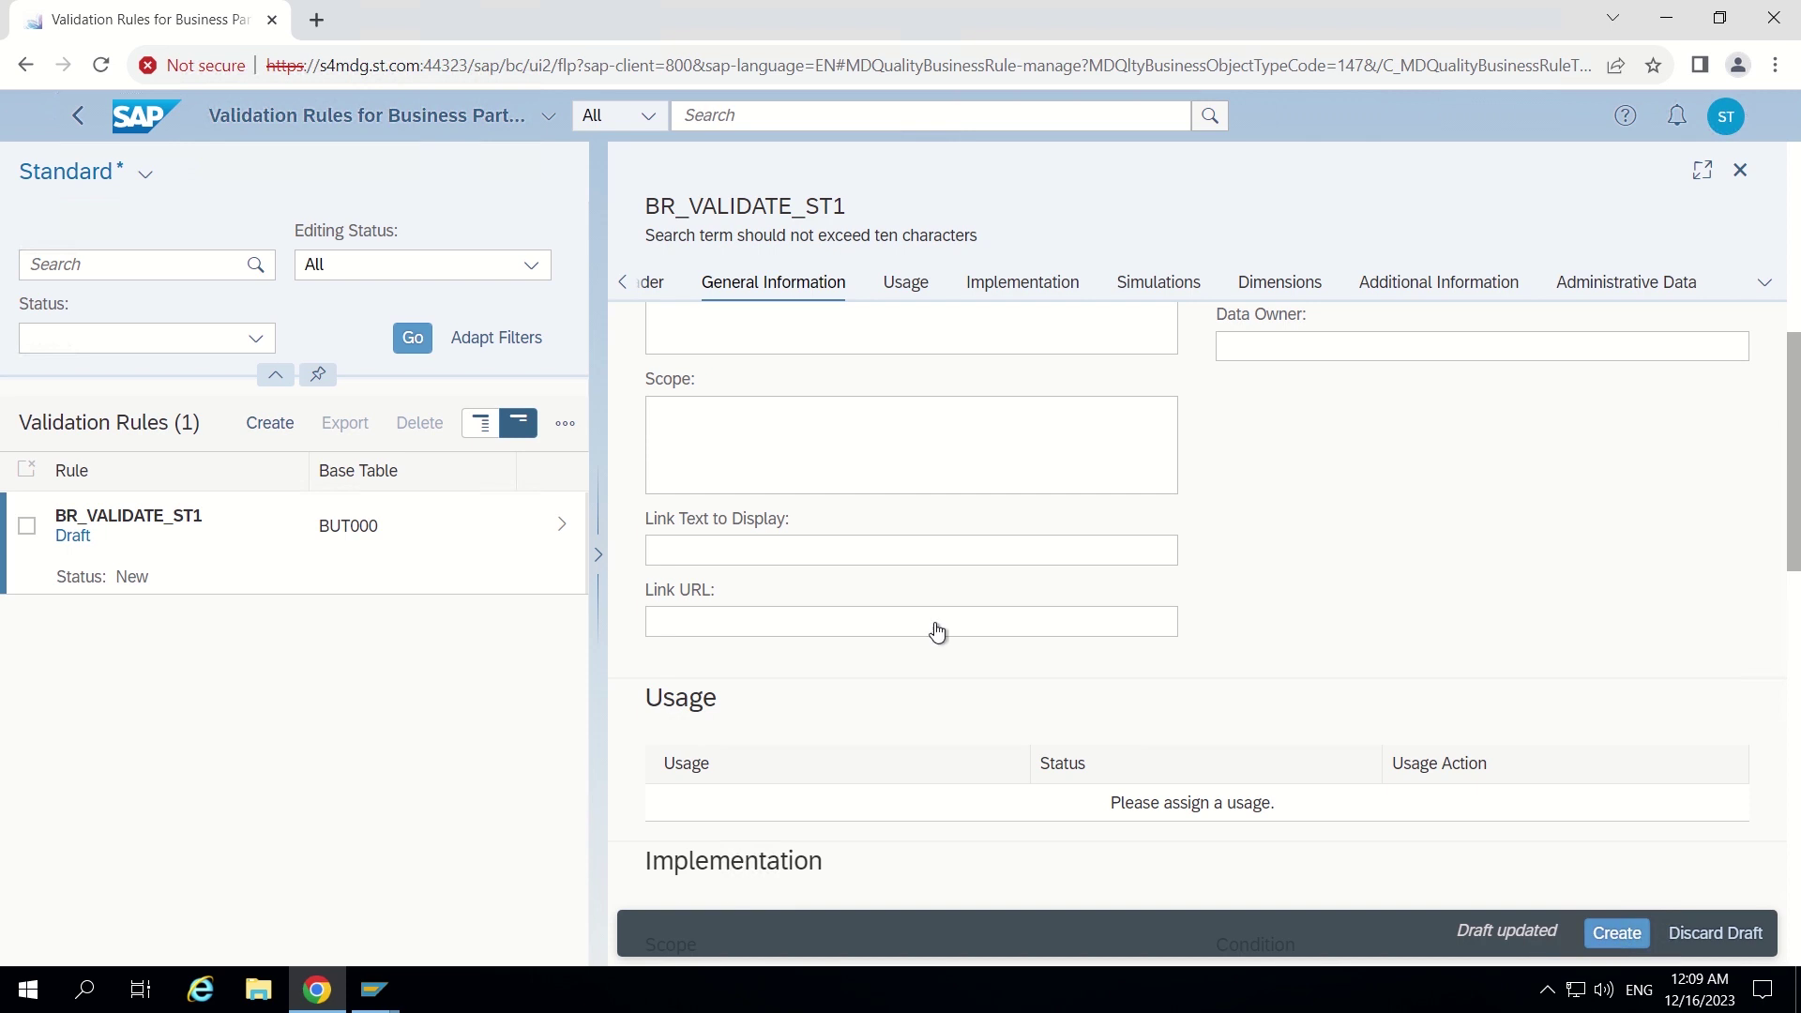
pyautogui.click(1635, 932)
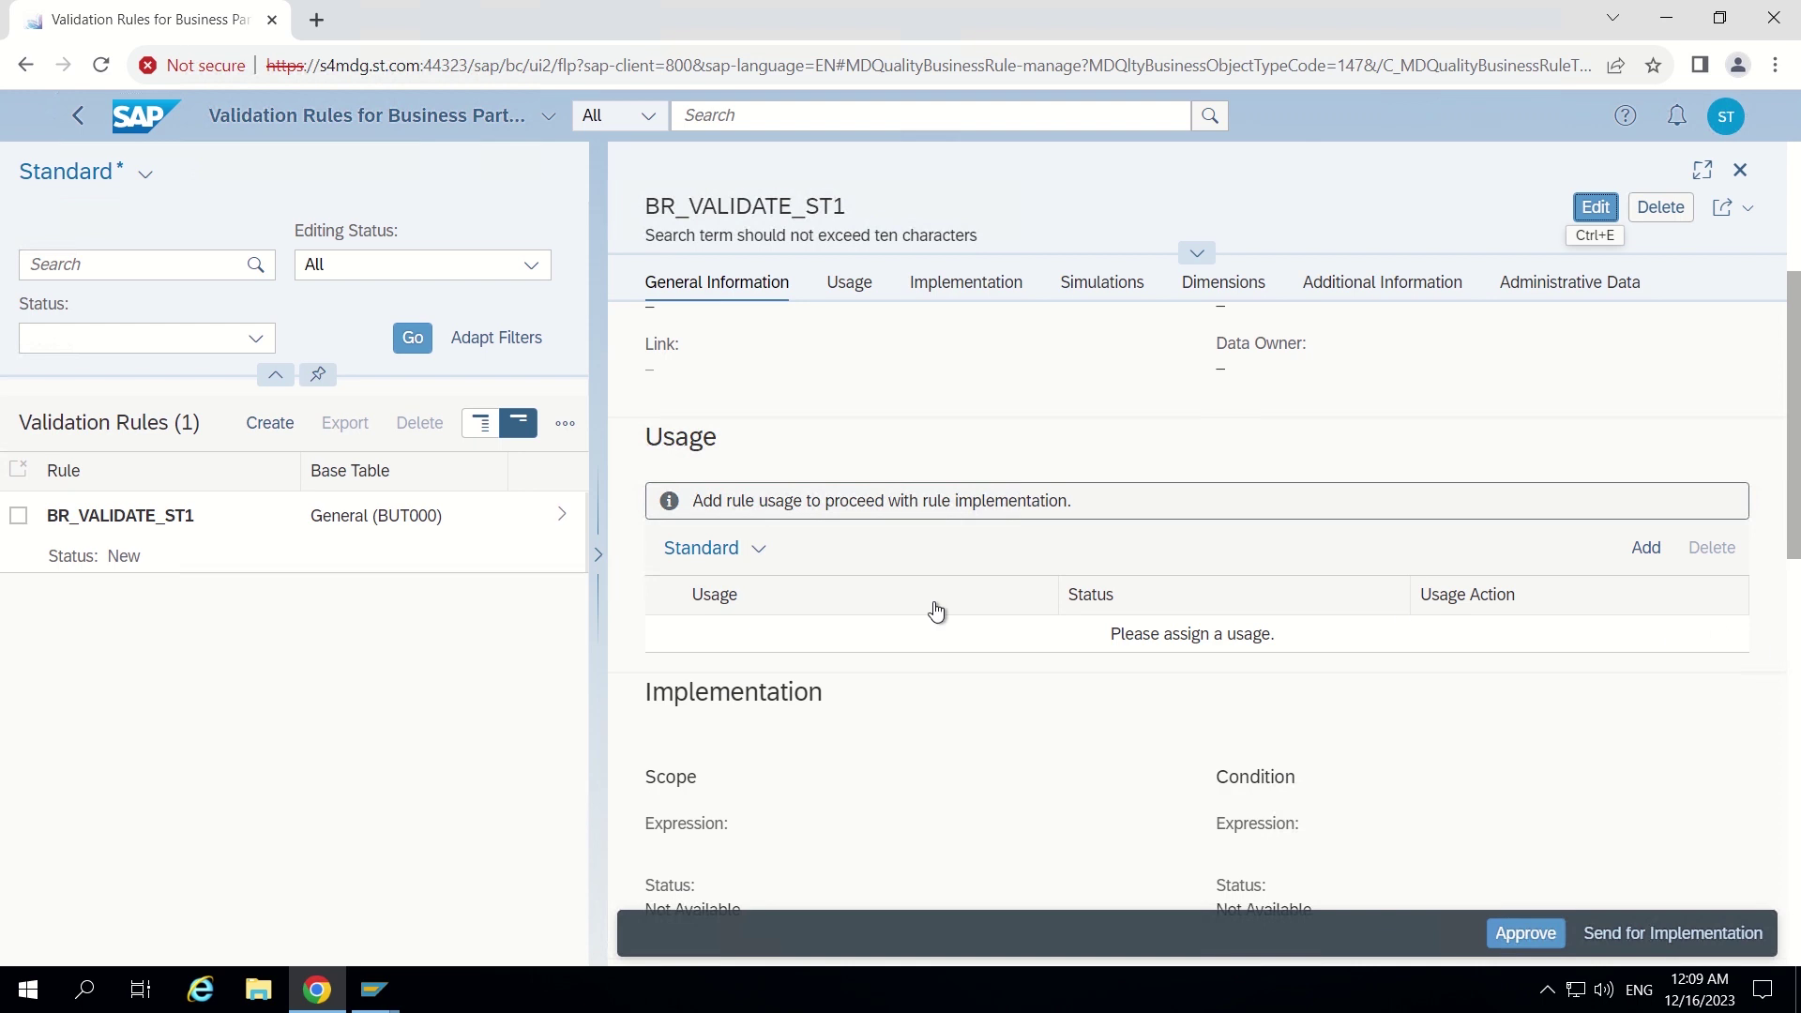
# Add the usage Check in Change Requests to the rule and prepare it with base table General (BUT000)
pyautogui.click(1647, 555)
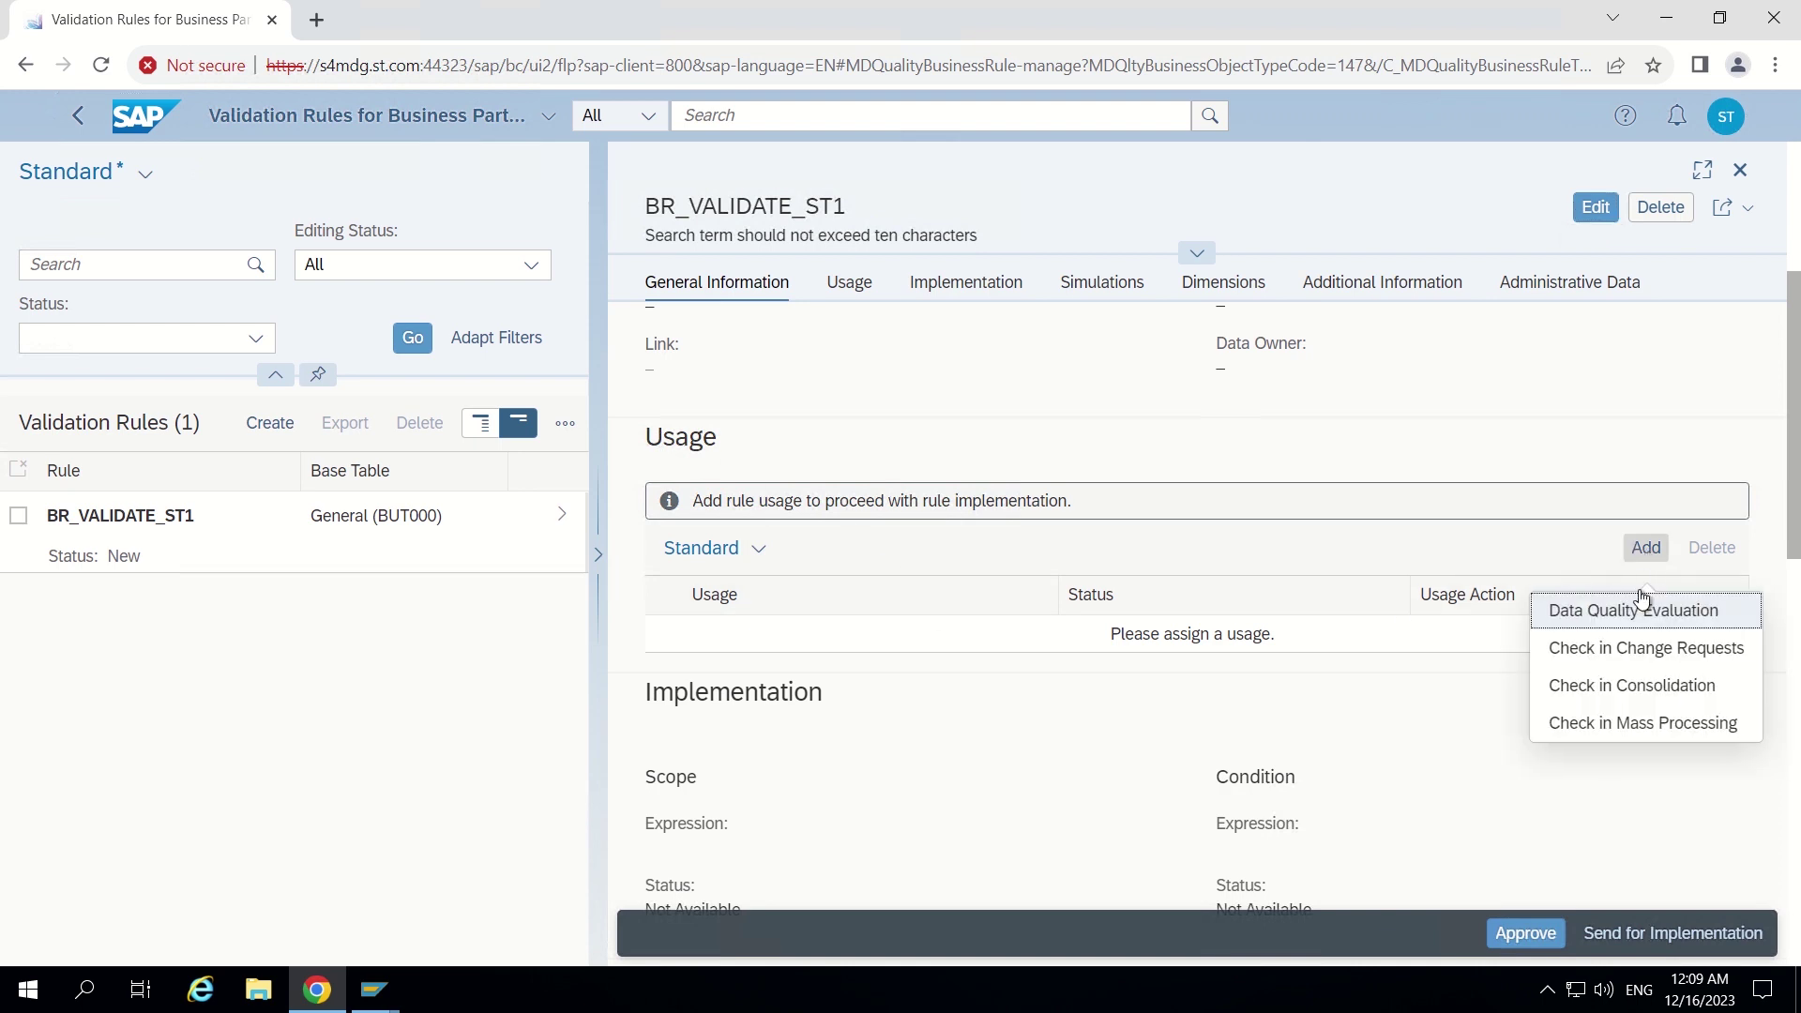
pyautogui.click(1583, 655)
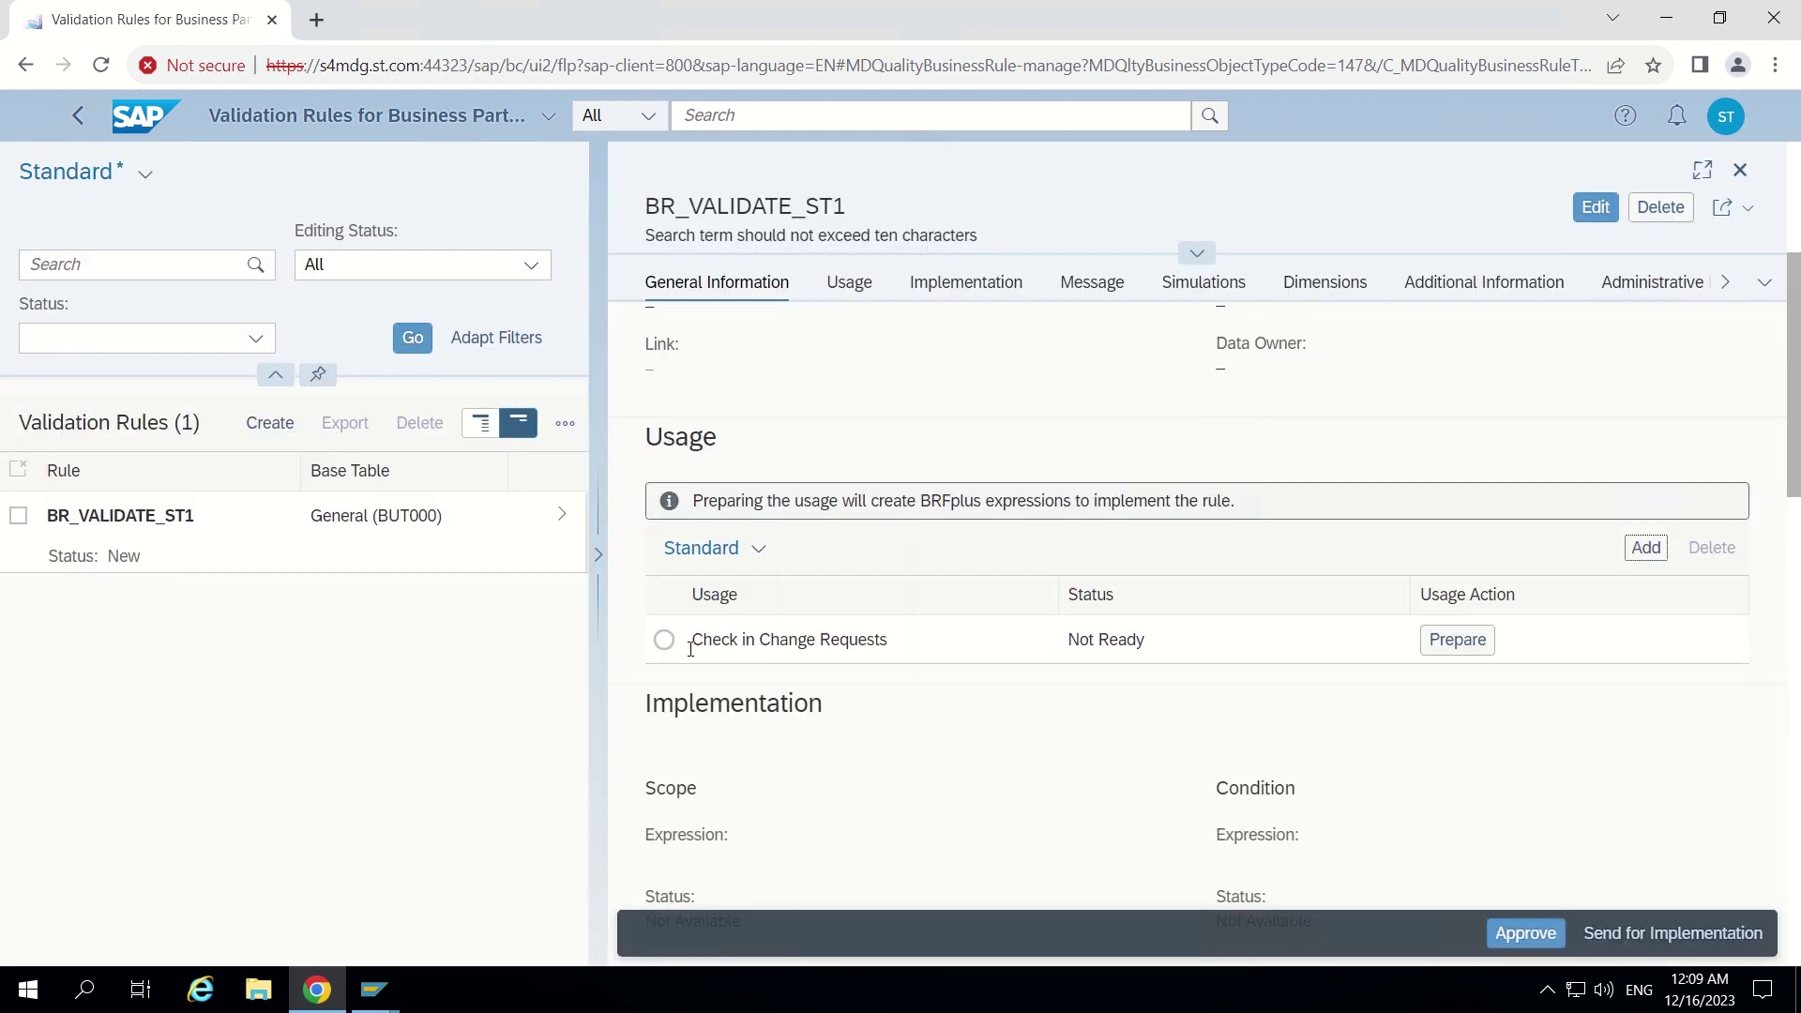
pyautogui.click(1460, 646)
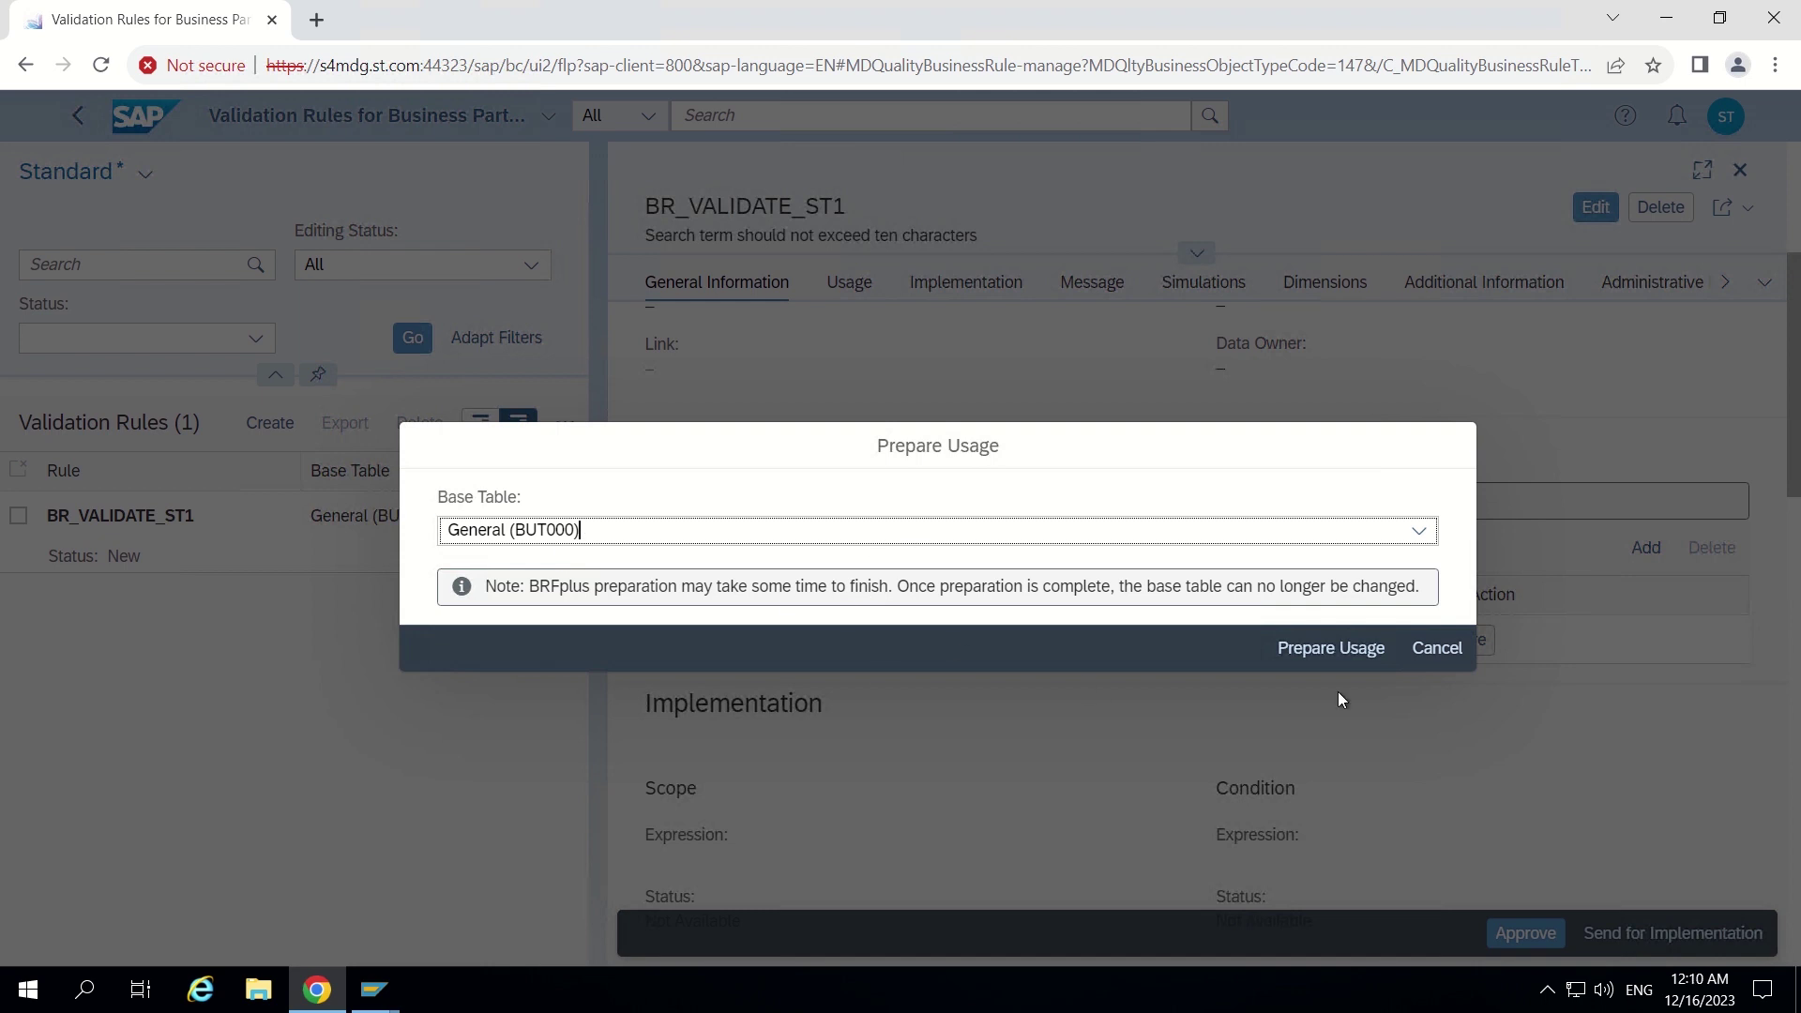
pyautogui.click(1339, 645)
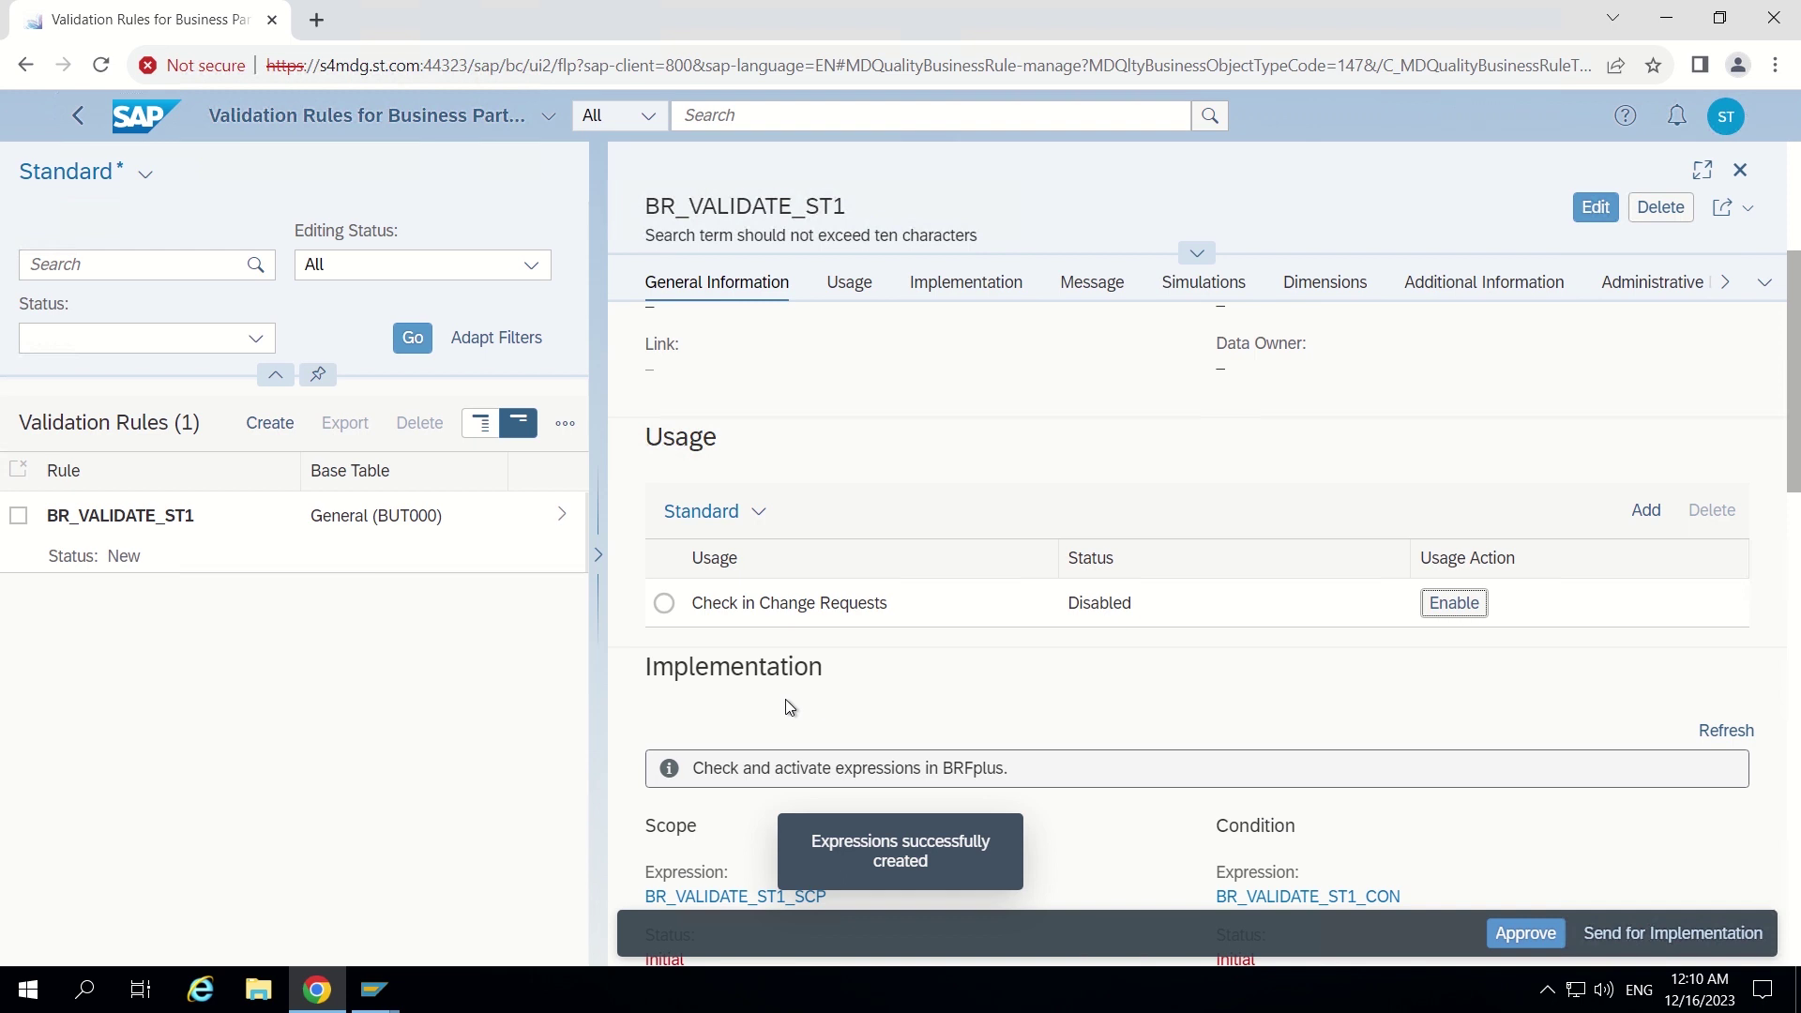
# Open the rule's scope expression BR_VALIDATE_ST1_SCP in the BRFplus Workbench and switch it to edit mode
pyautogui.scroll(-3, 788, 706)
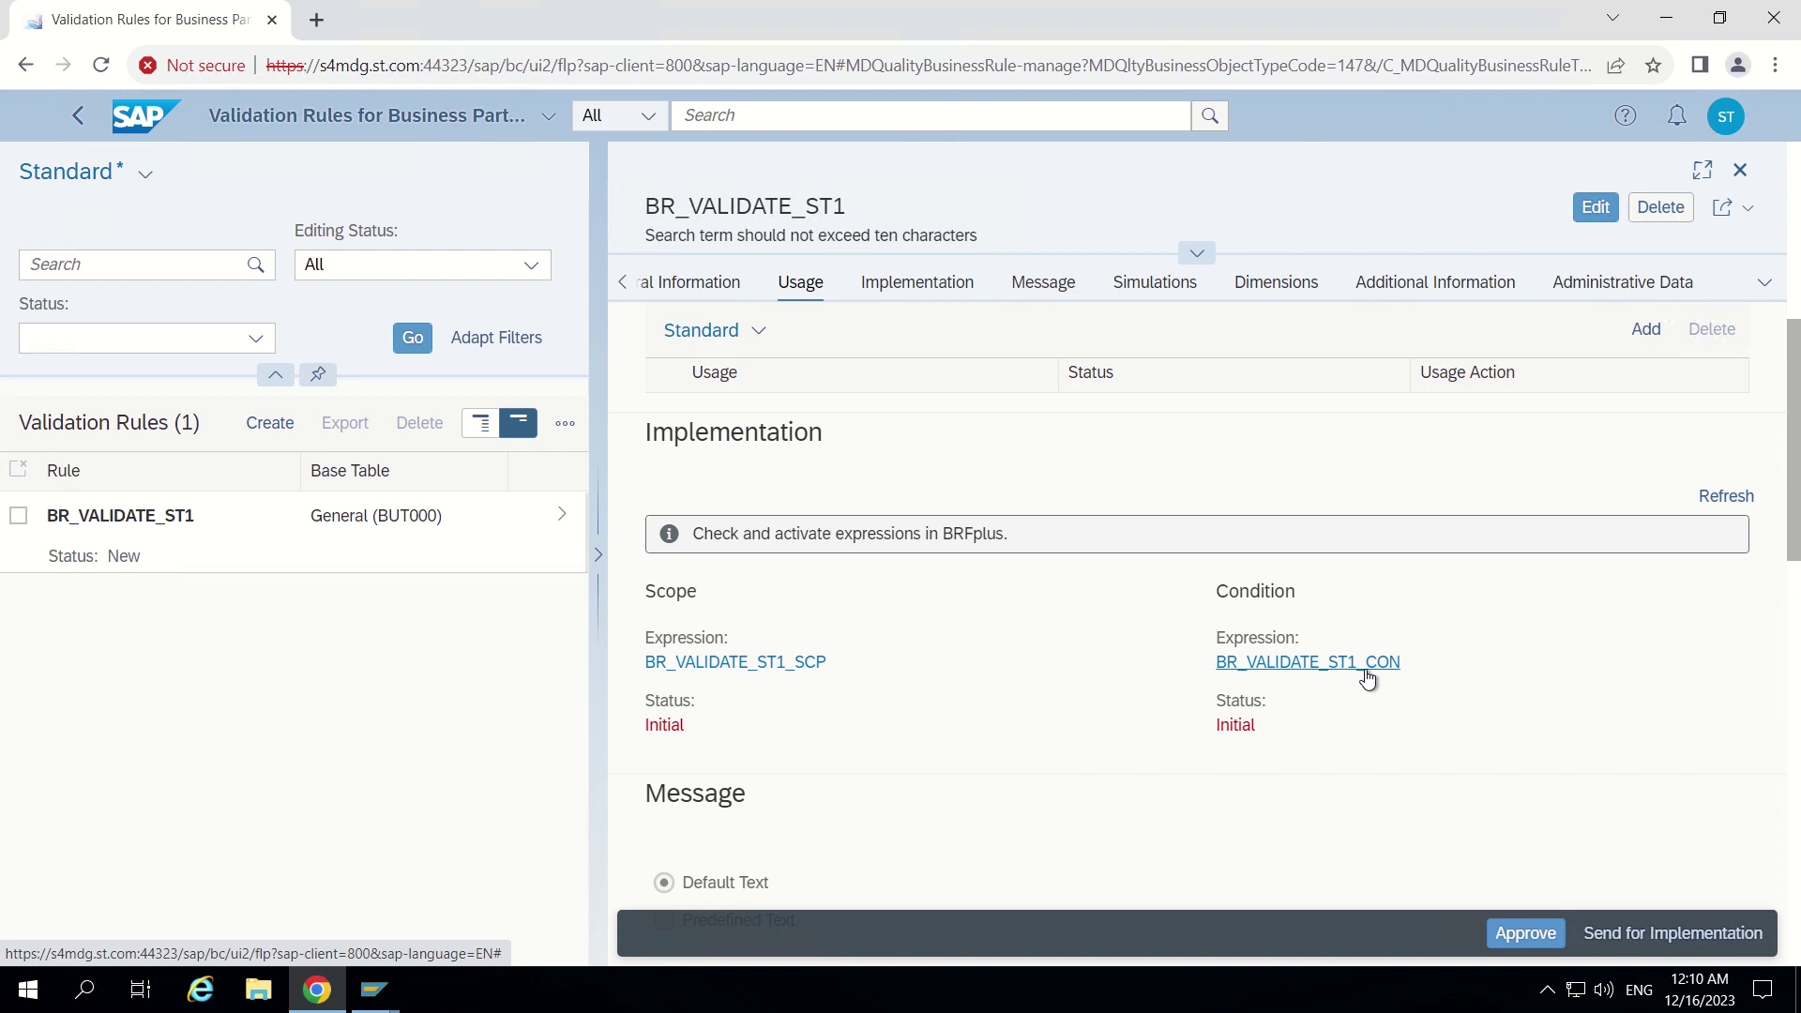
pyautogui.click(737, 663)
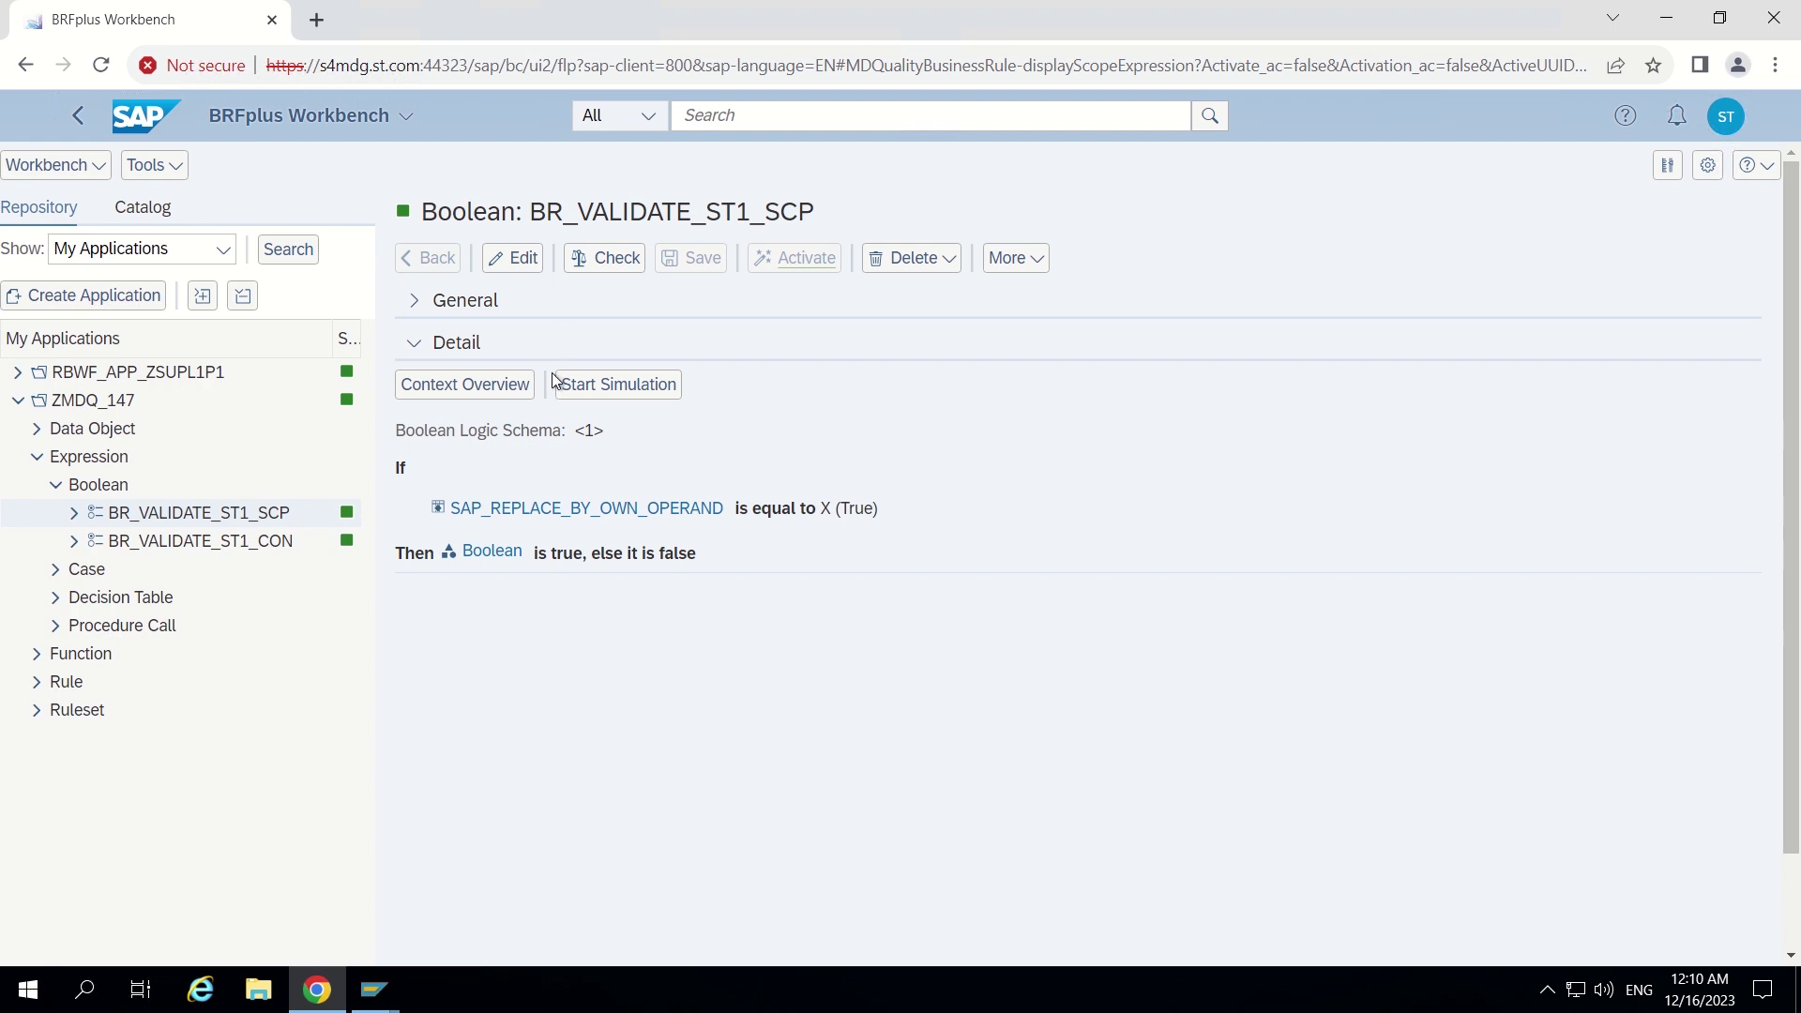
pyautogui.click(511, 260)
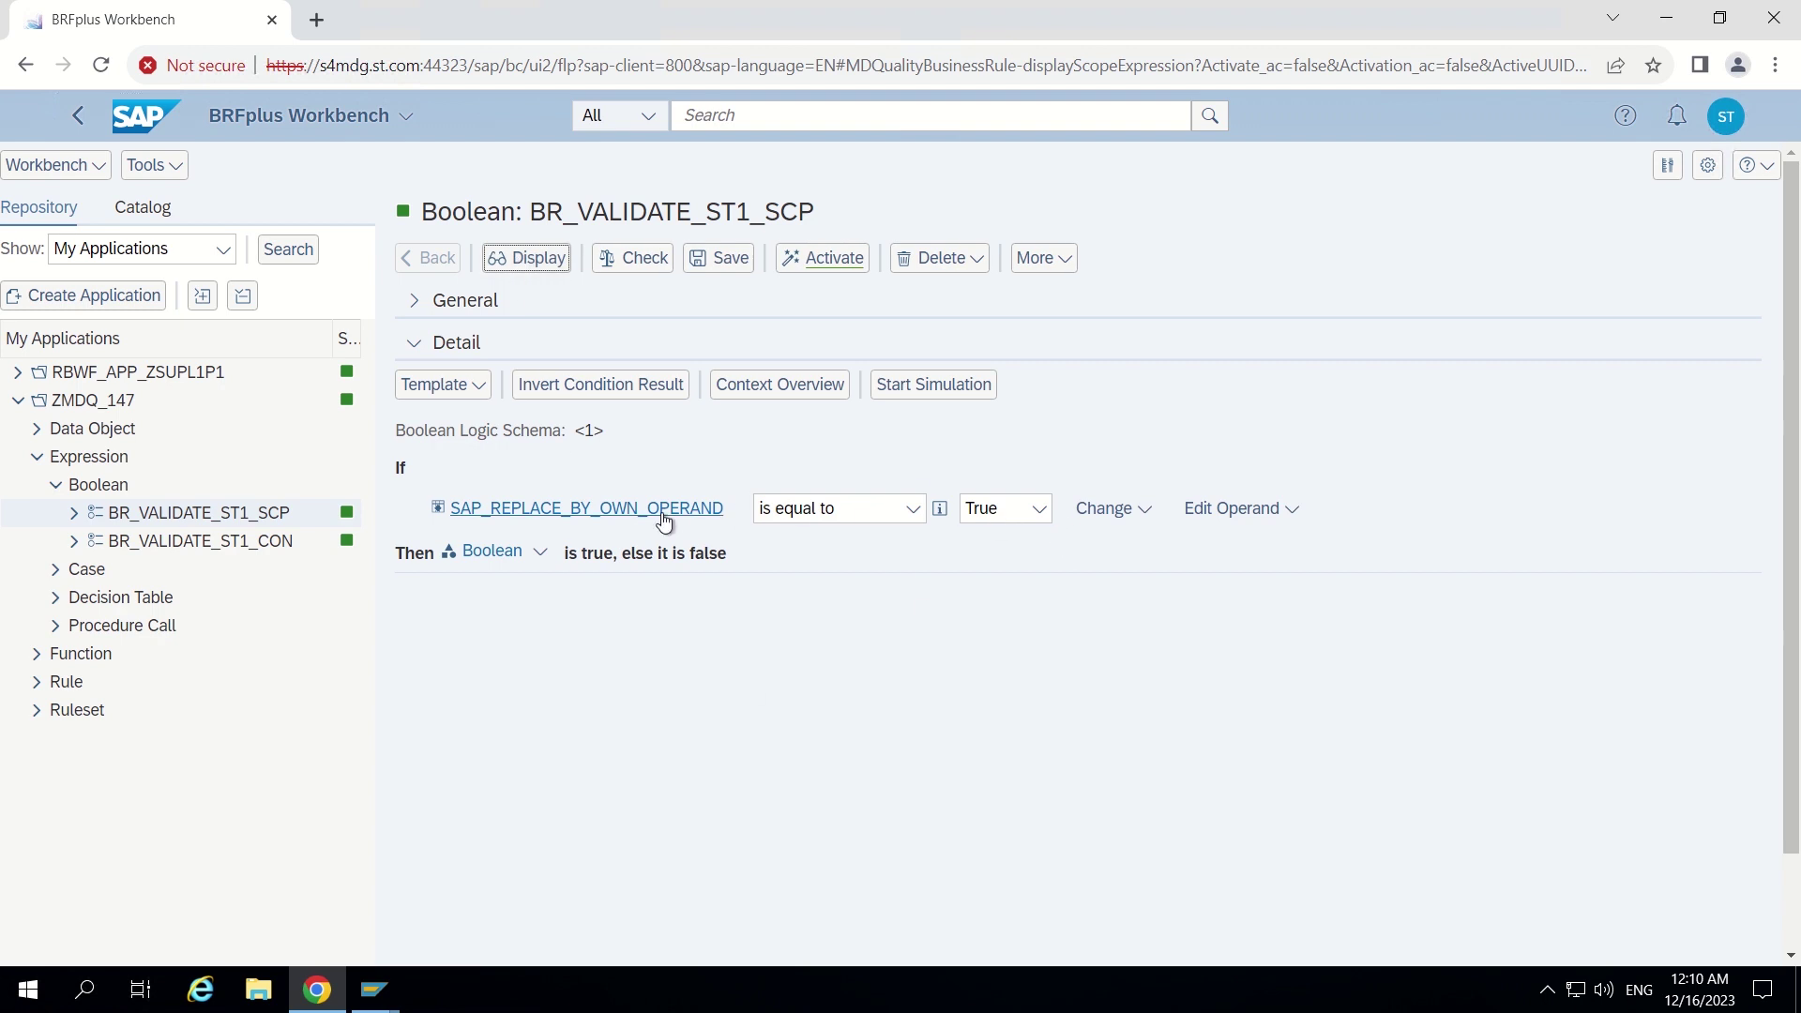
# Replace the placeholder operand SAP_REPLACE_BY_OWN_OPERAND in the scope condition with the default object True
pyautogui.click(1243, 519)
pyautogui.moveTo(1253, 543)
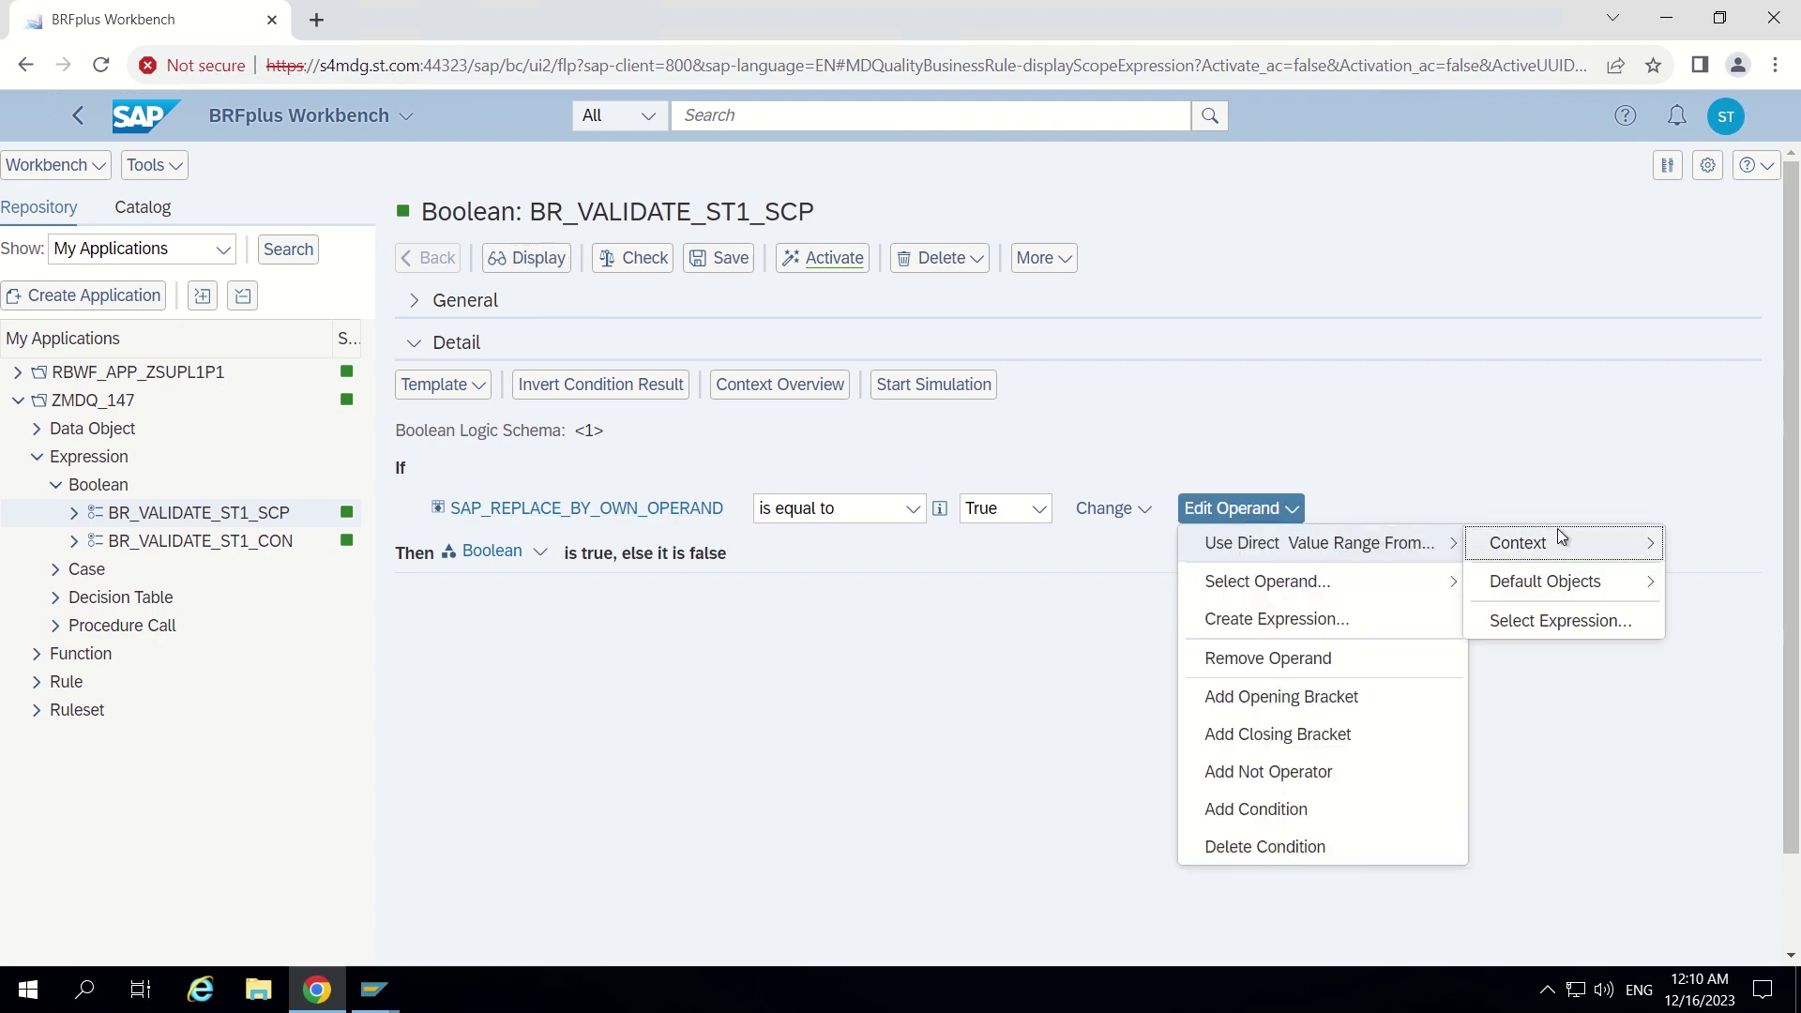
pyautogui.moveTo(1565, 556)
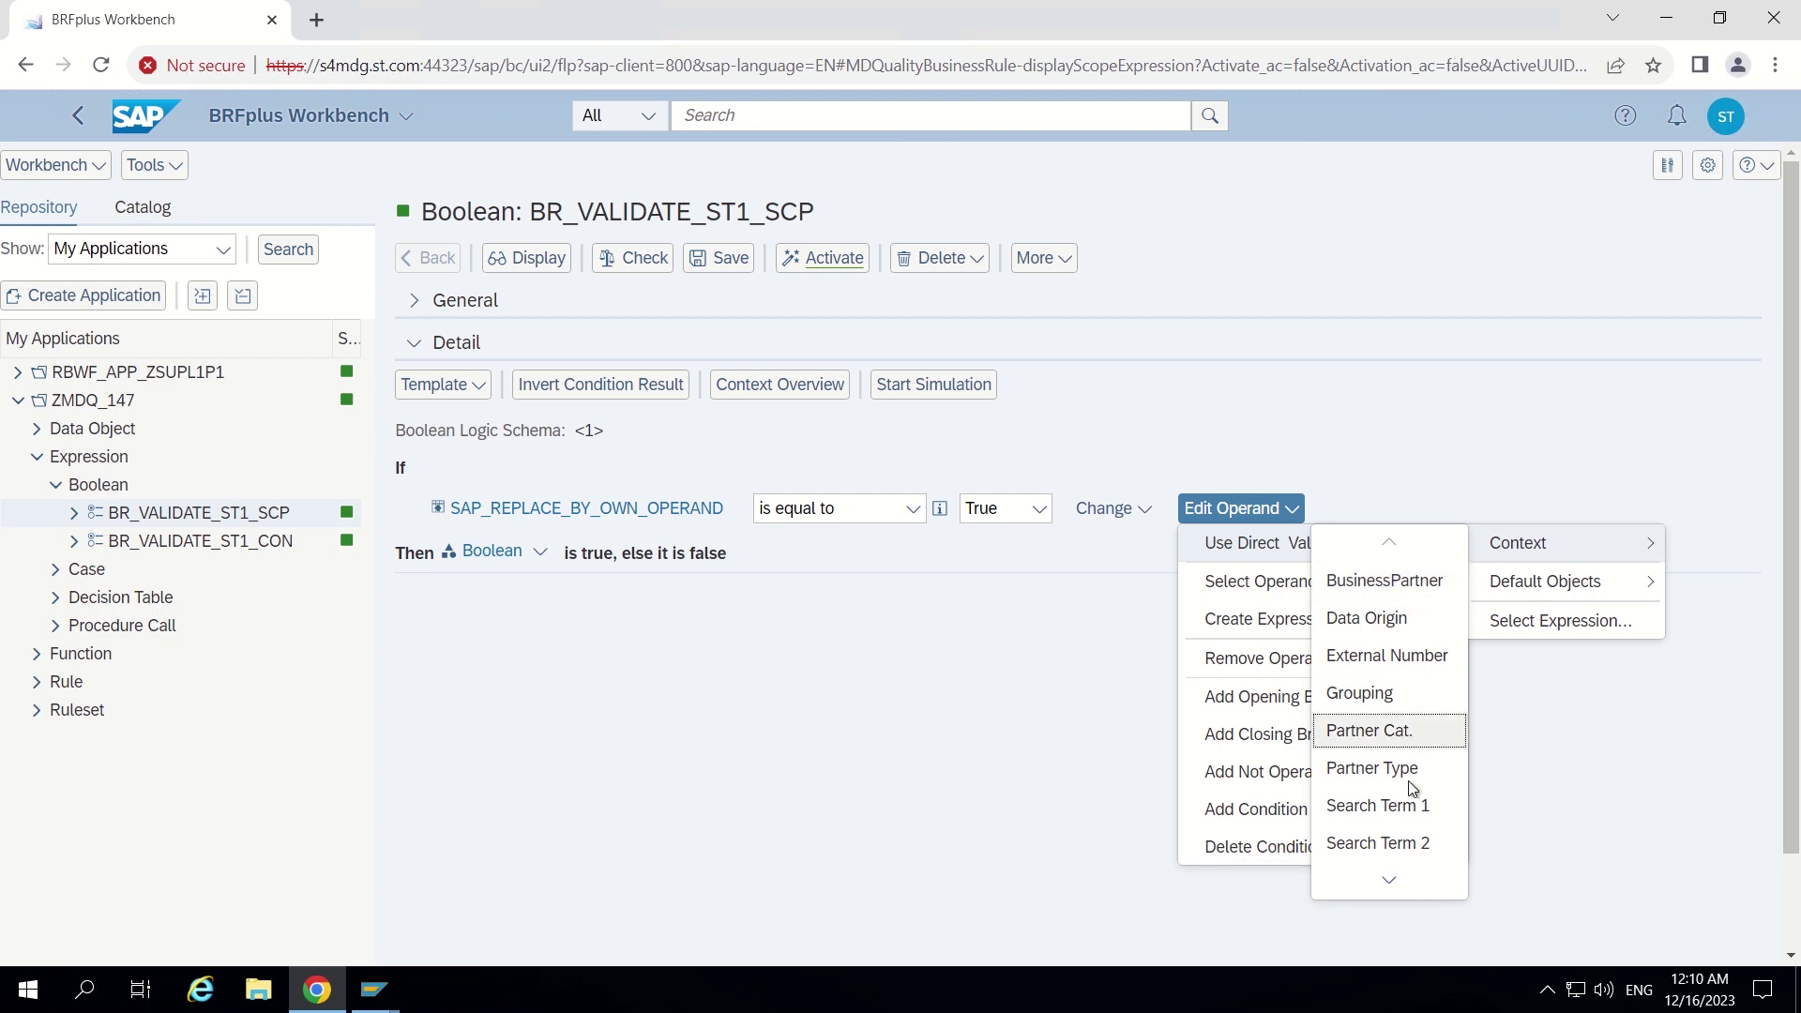
pyautogui.moveTo(1615, 589)
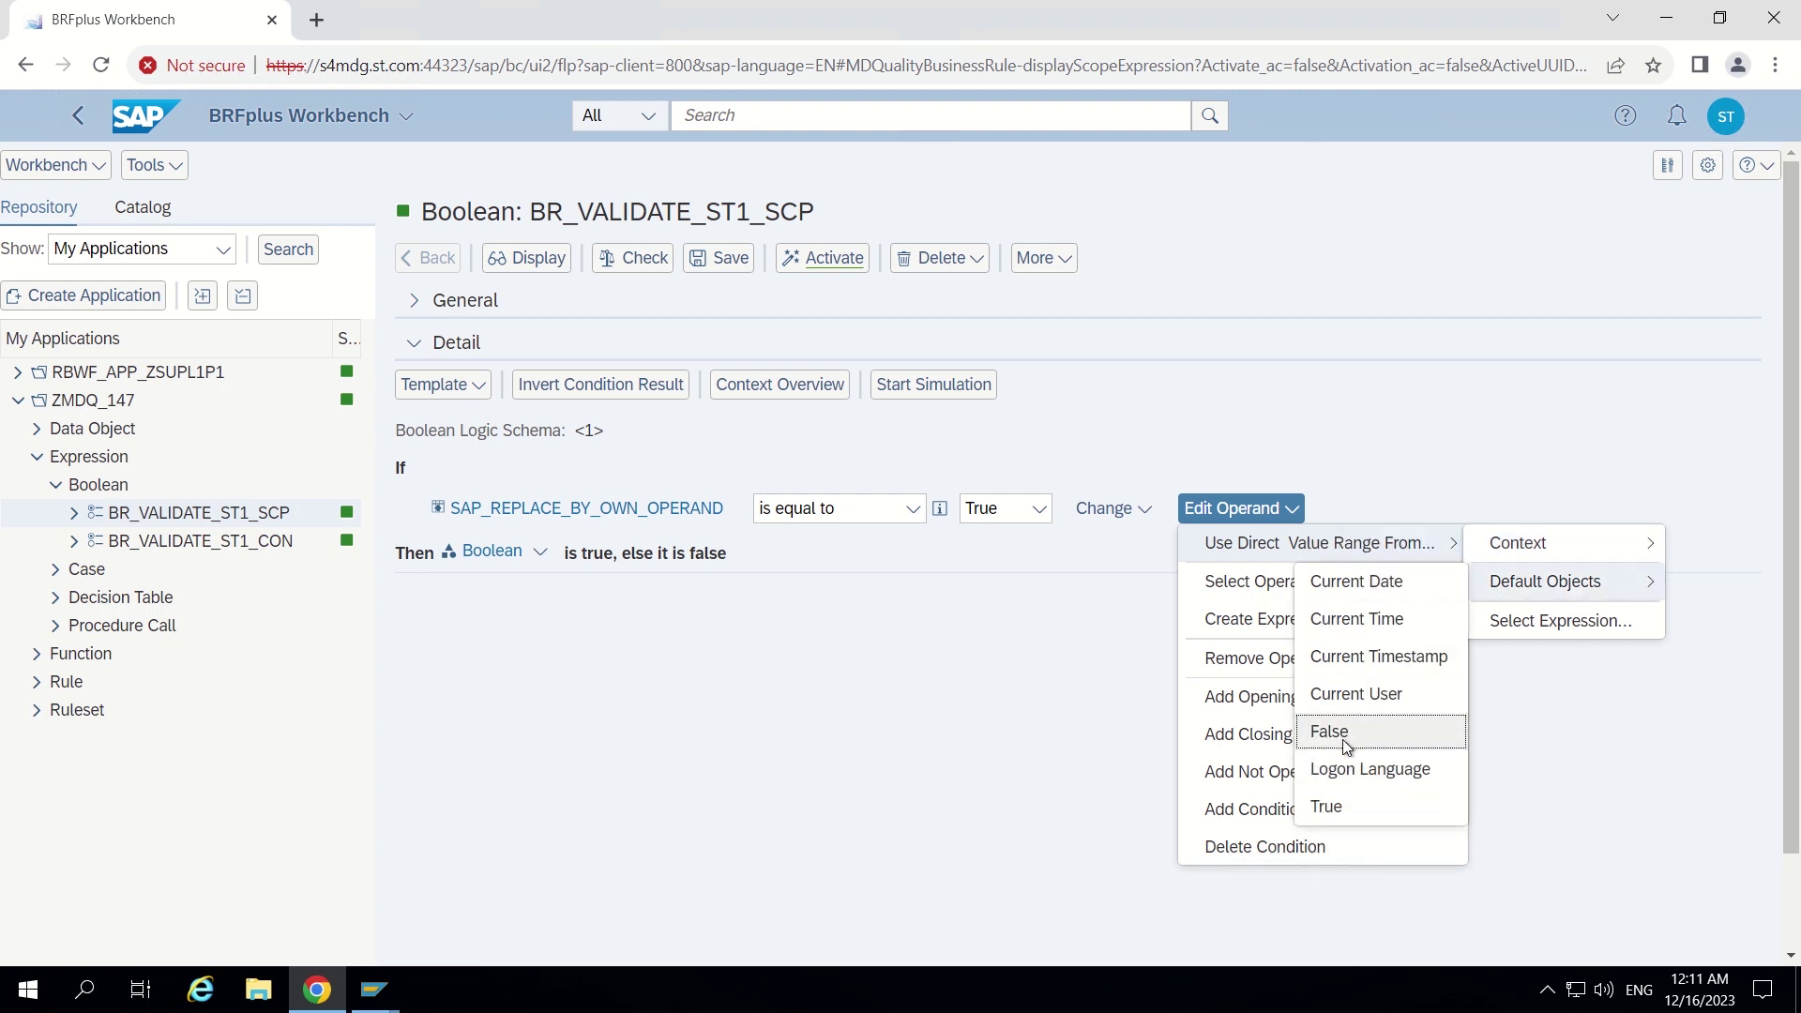
pyautogui.click(1346, 808)
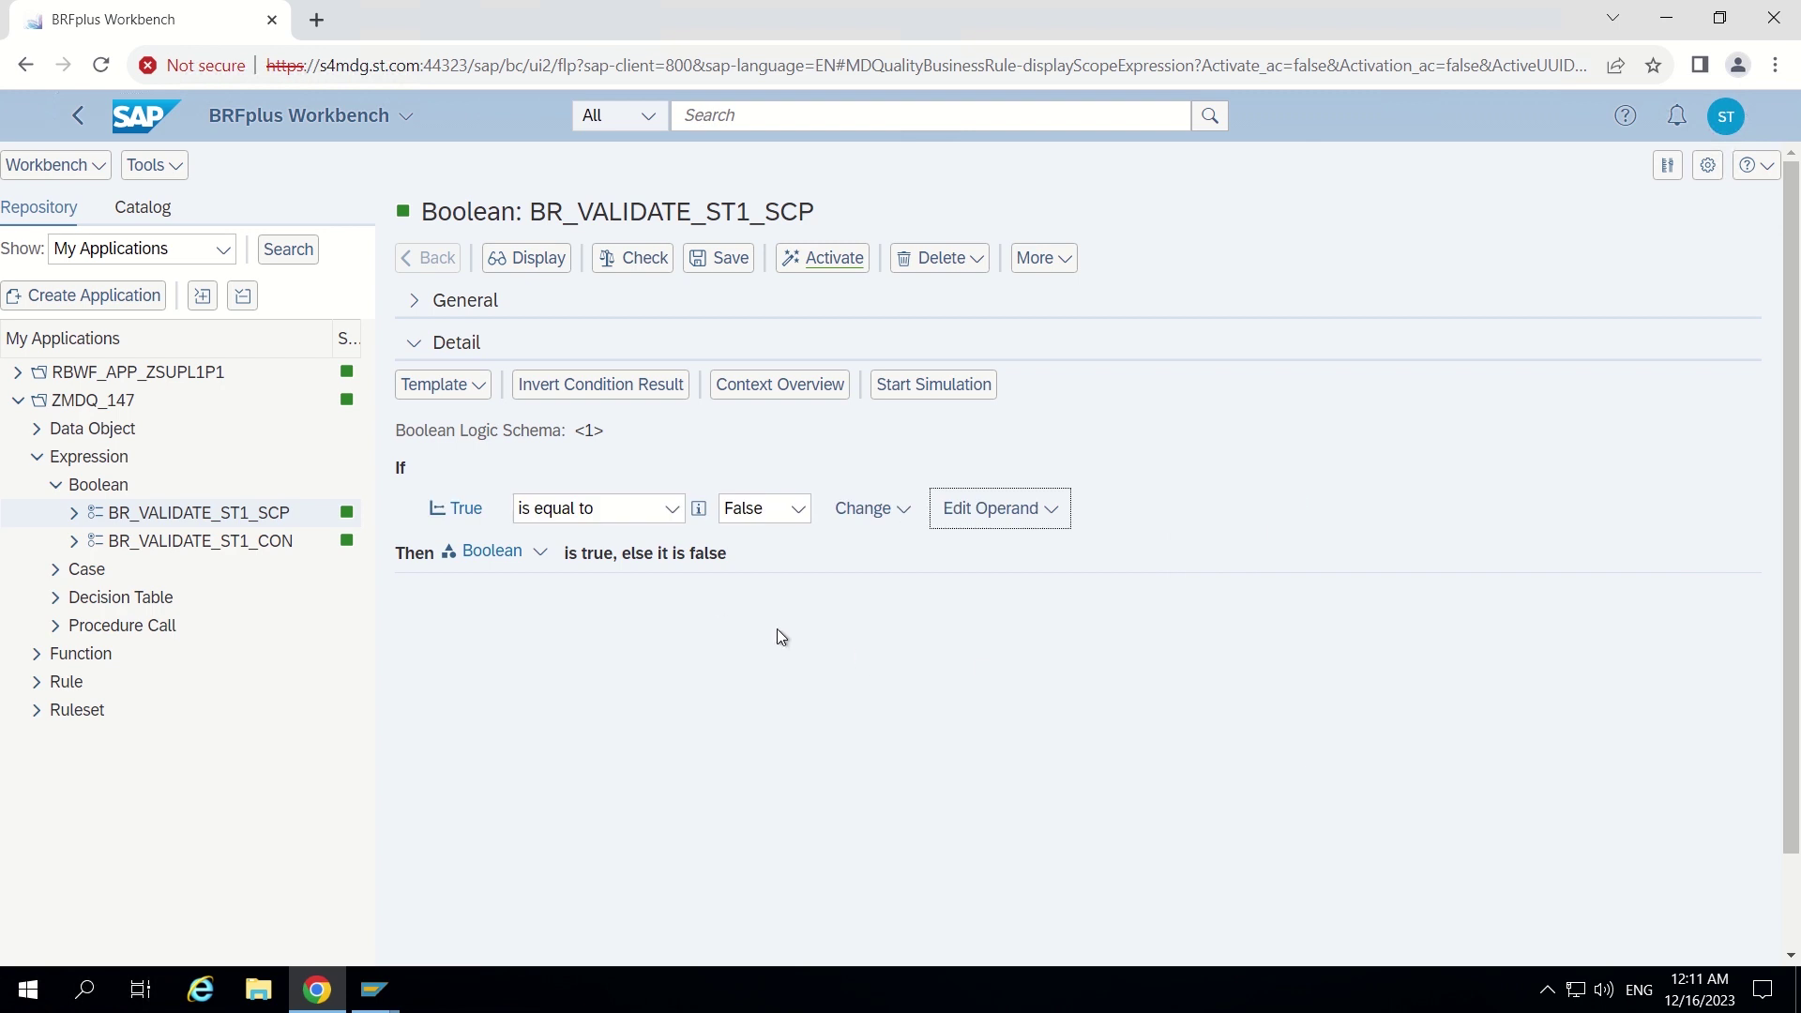
# Set the scope condition's comparison value to True, and save and activate the expression
pyautogui.click(799, 511)
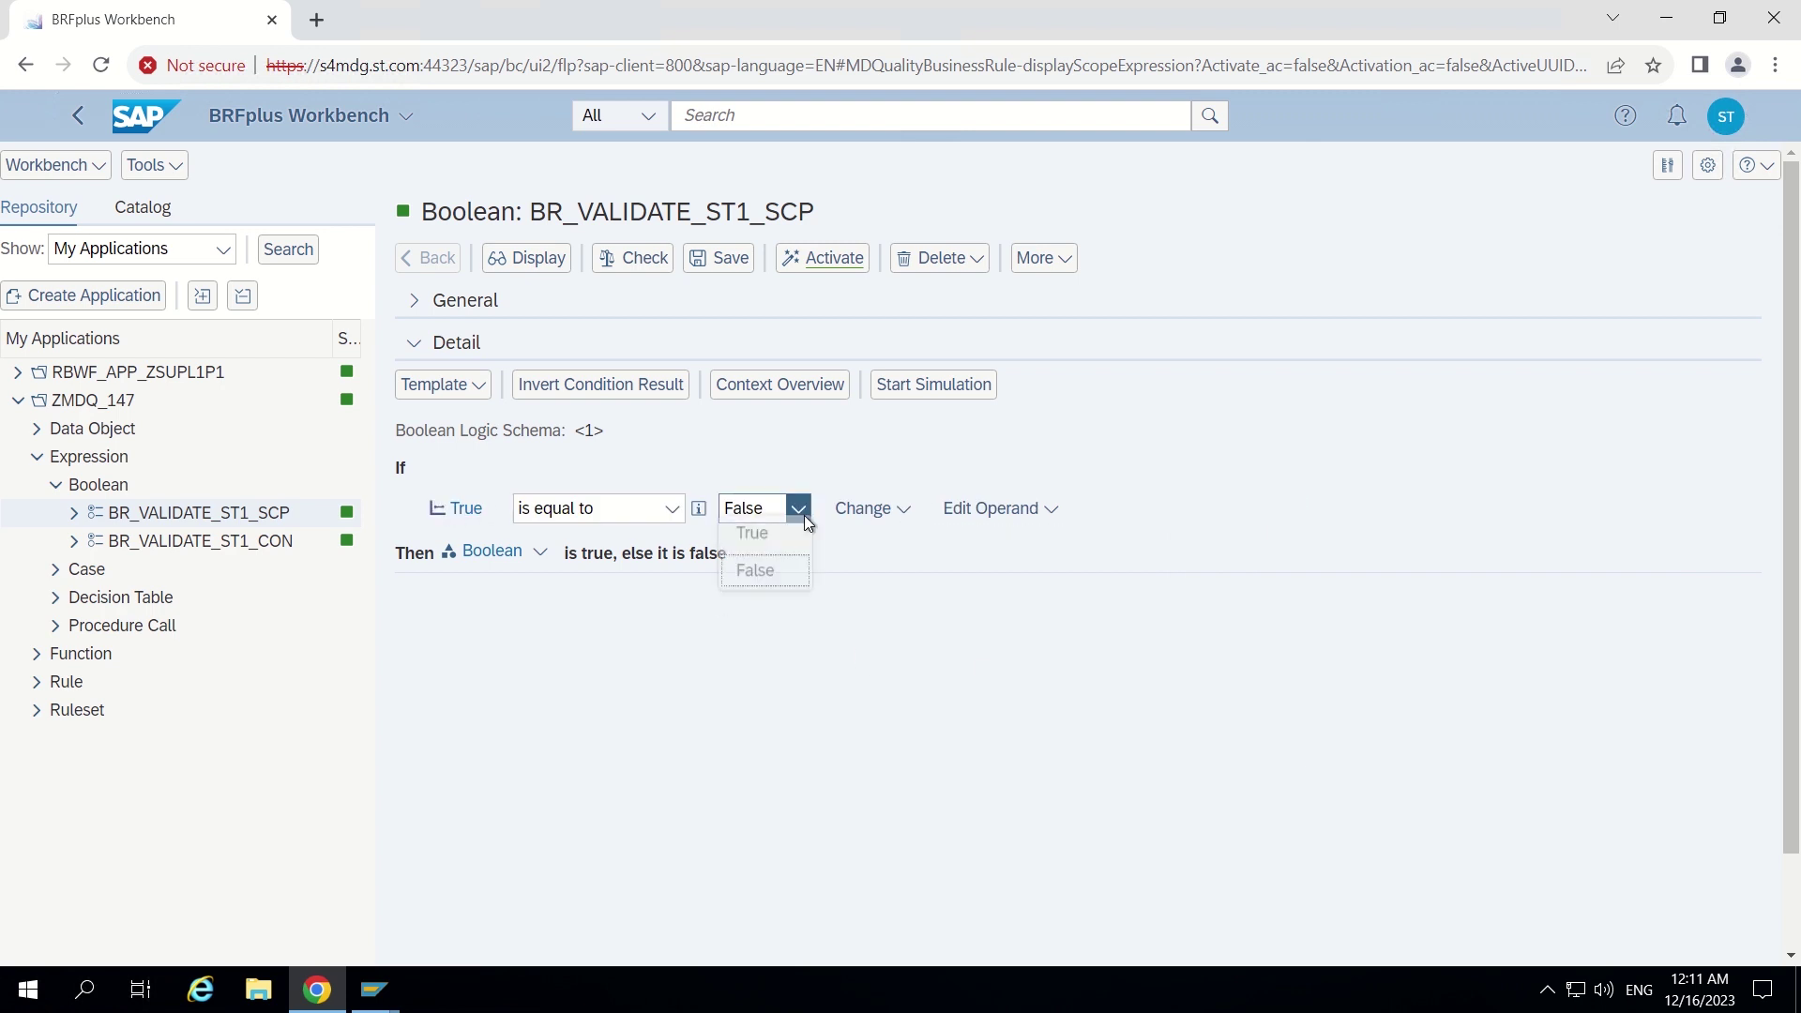
pyautogui.click(778, 542)
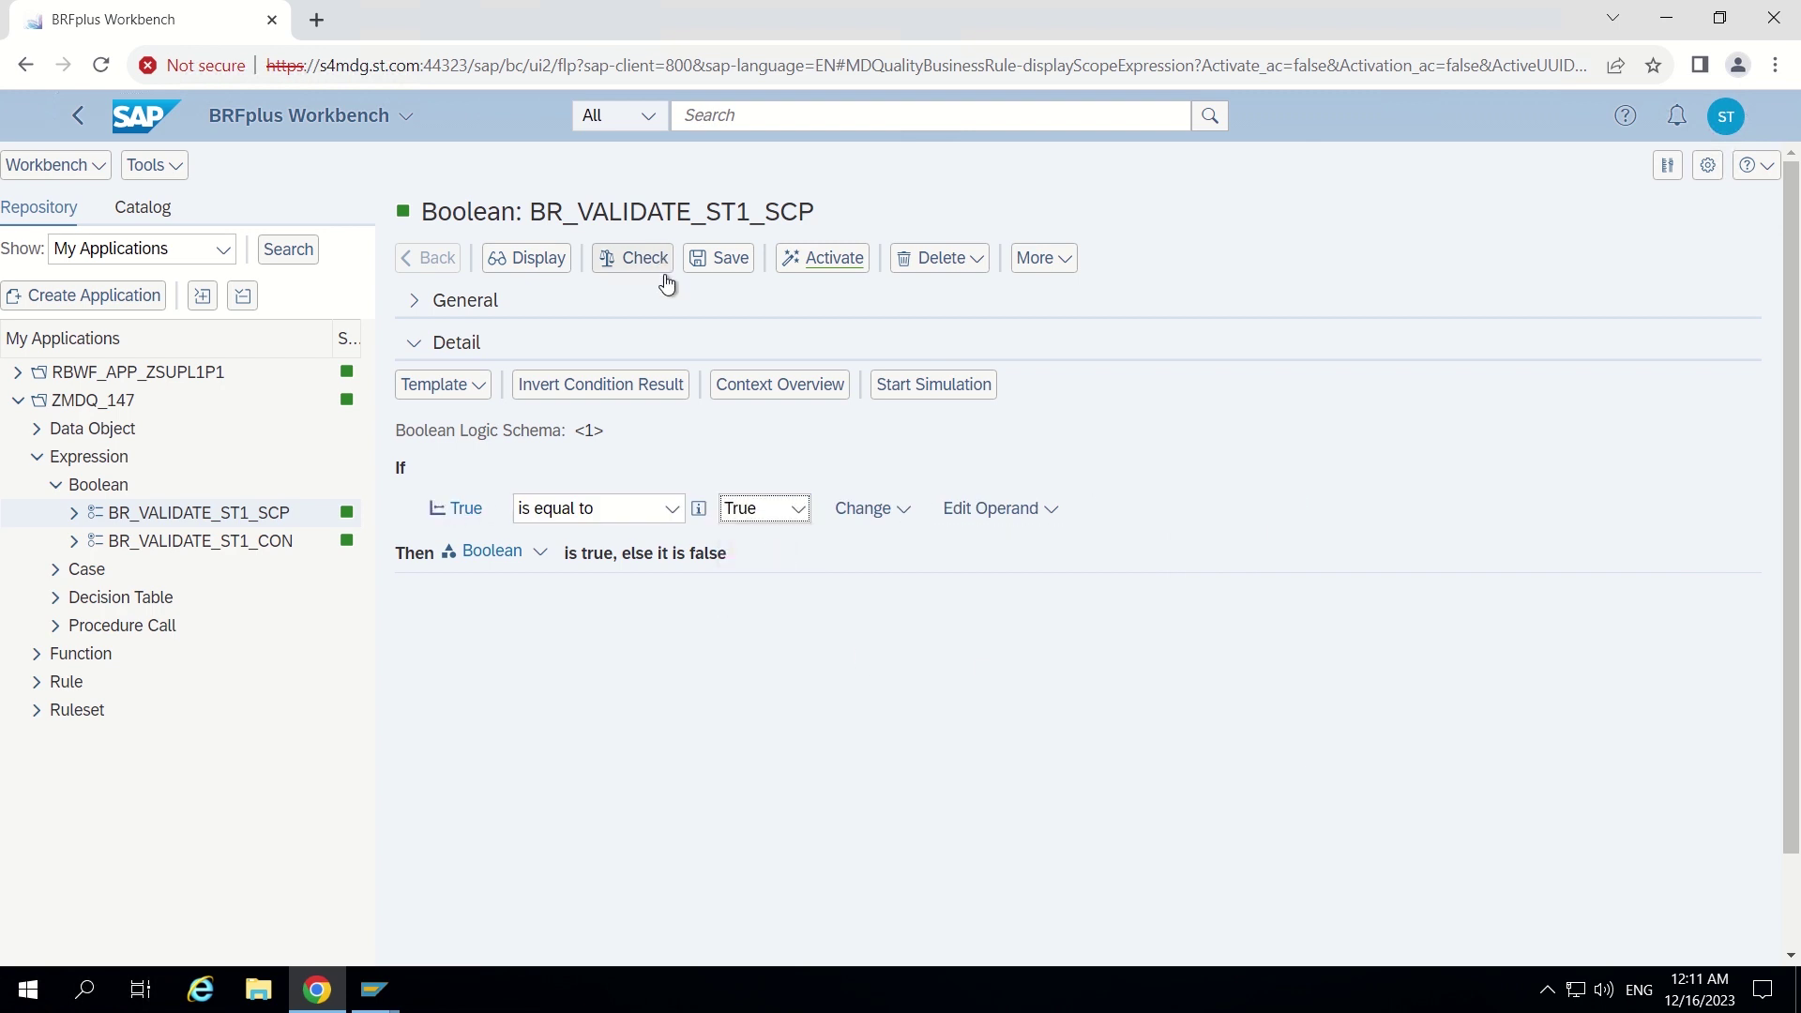
pyautogui.click(730, 262)
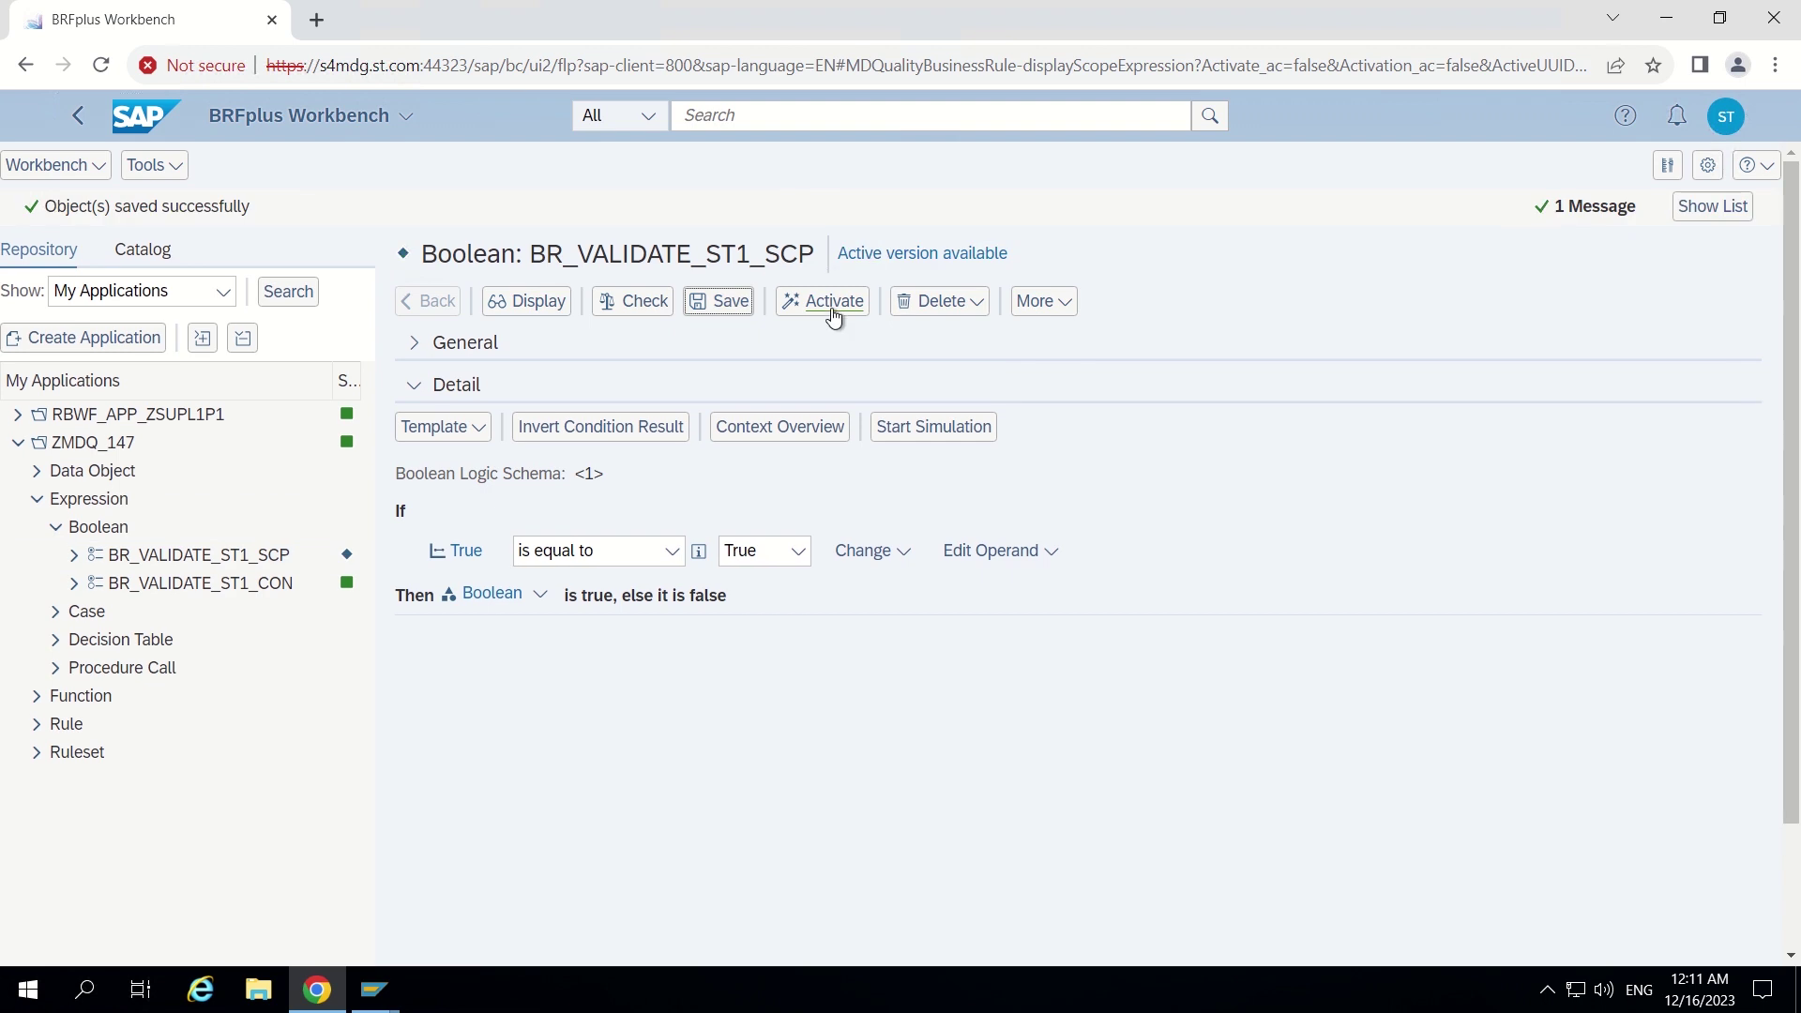
pyautogui.click(831, 309)
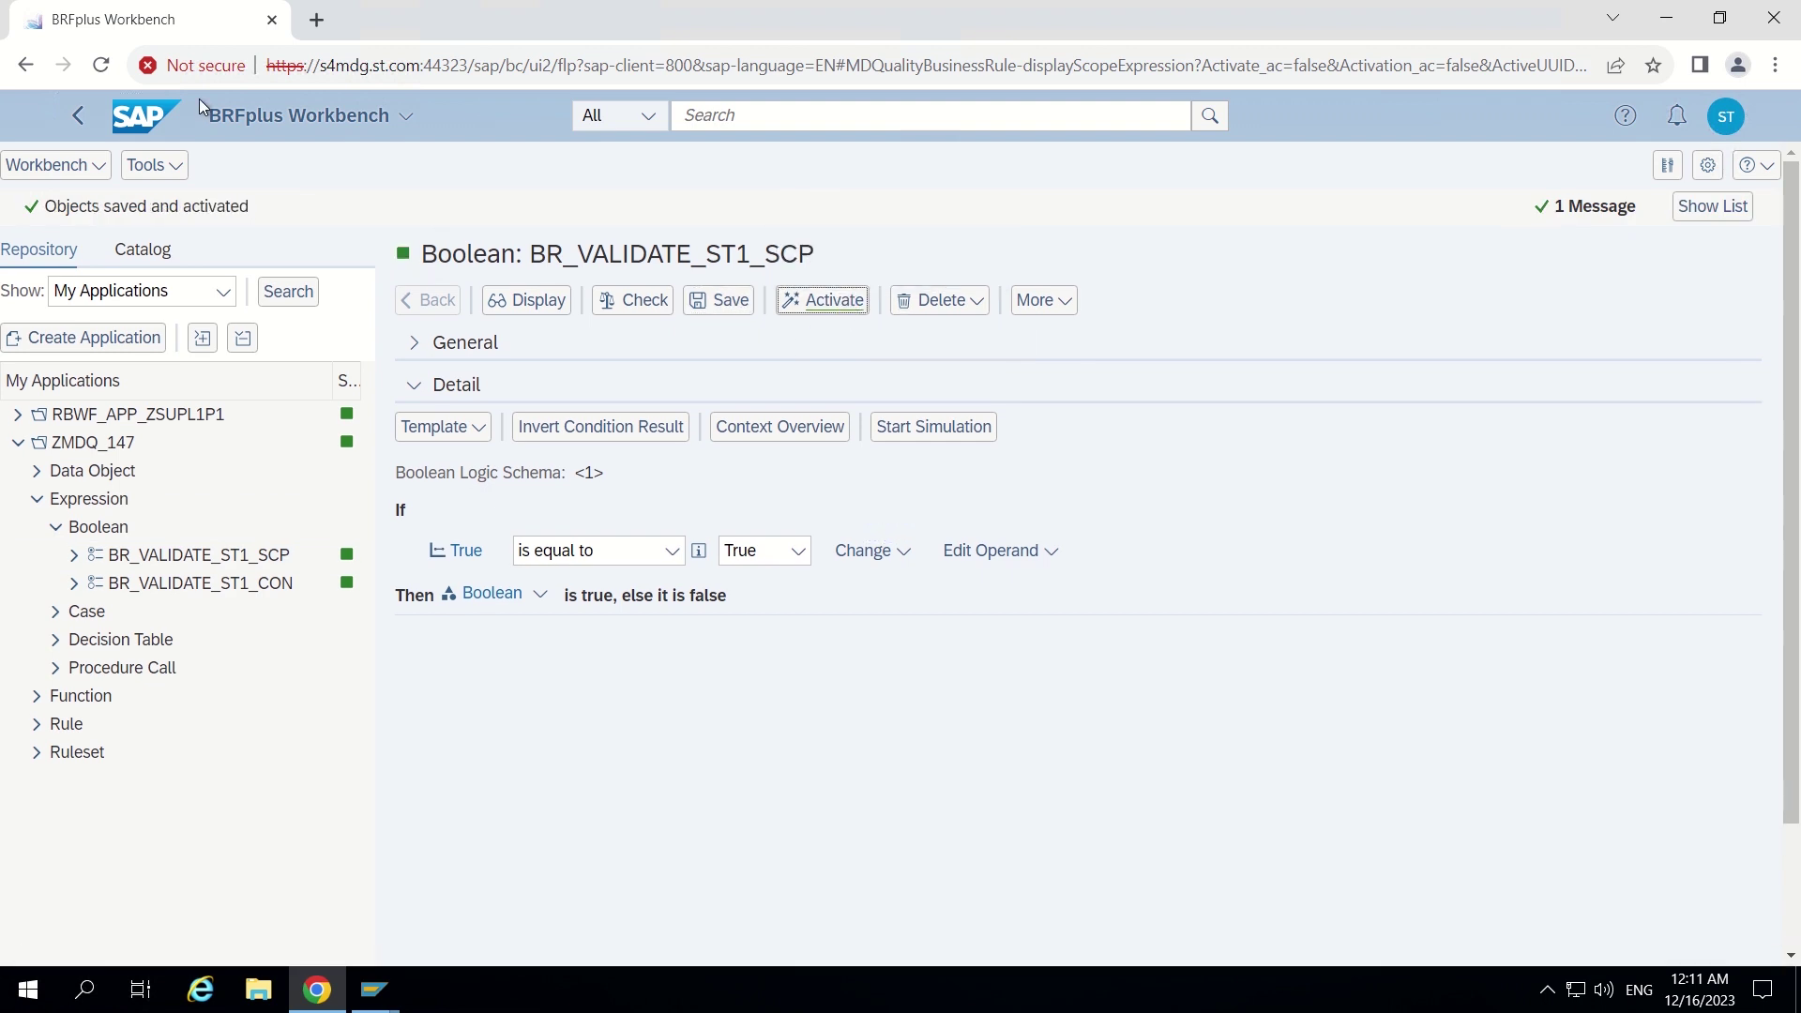
# Leave the scope expression and start a new expression of type Formula as the operand of the rule's condition expression BR_VALIDATE_ST1_CON
pyautogui.click(79, 117)
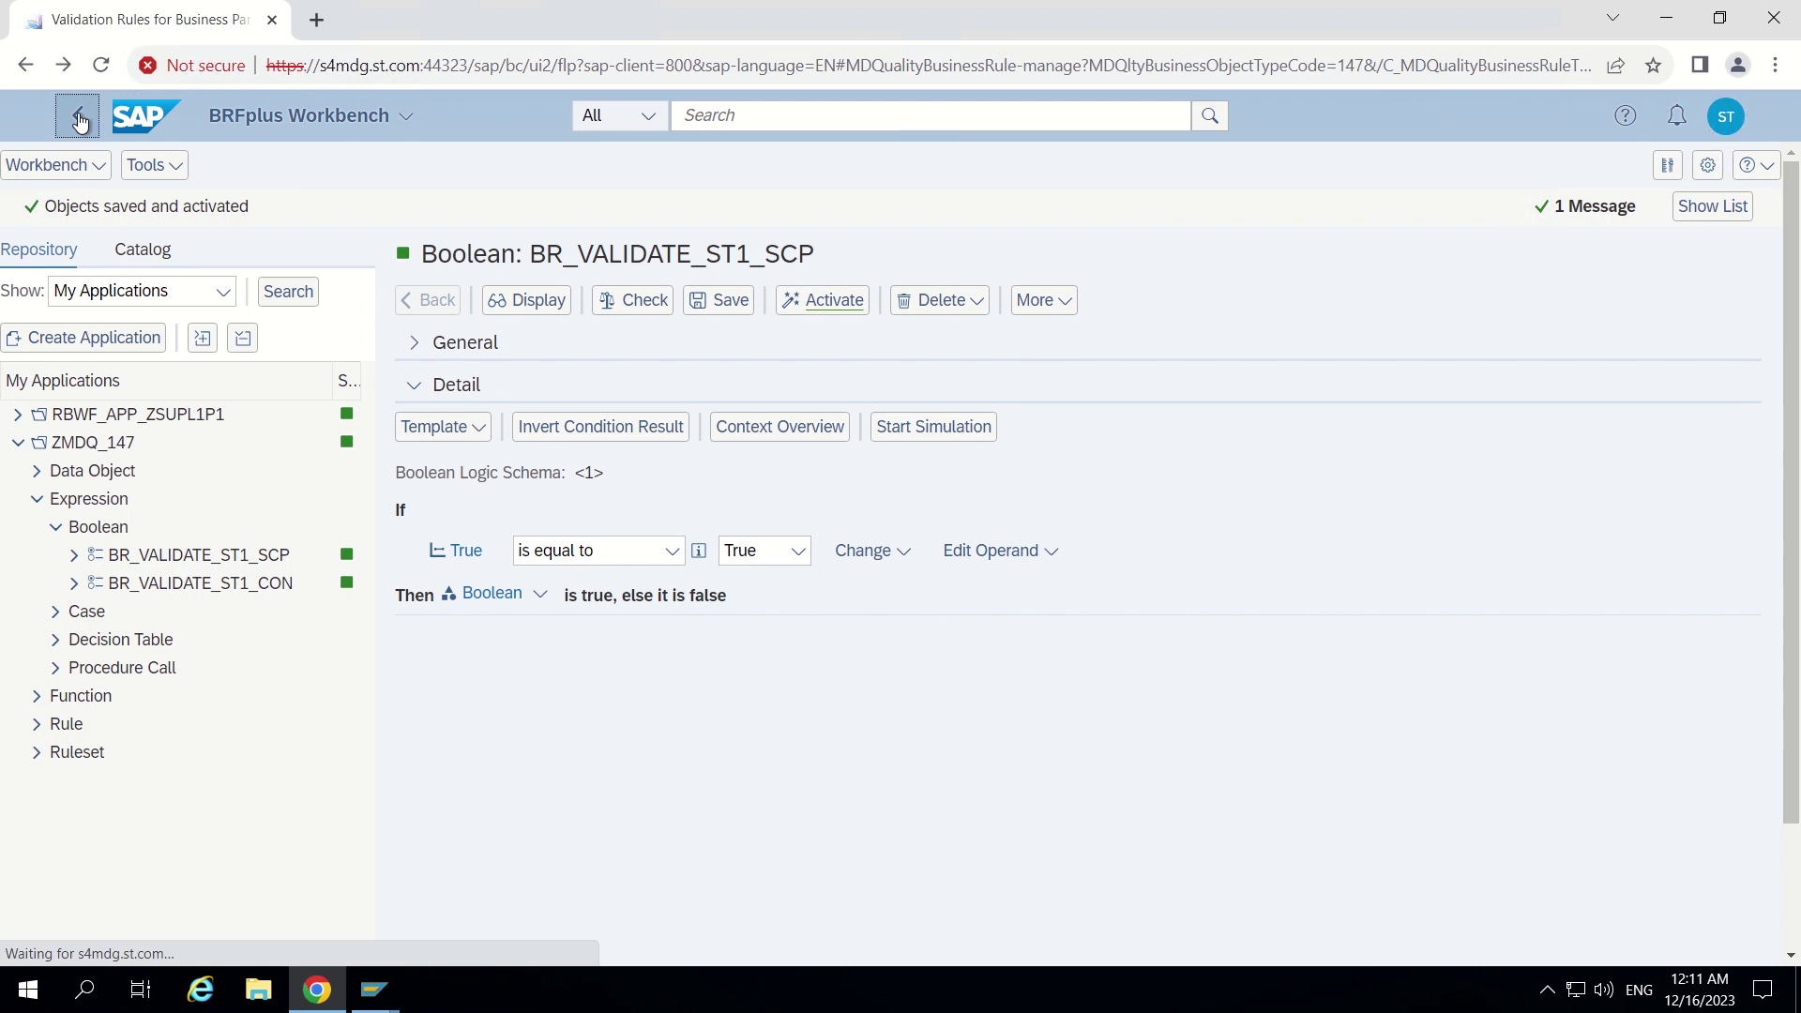
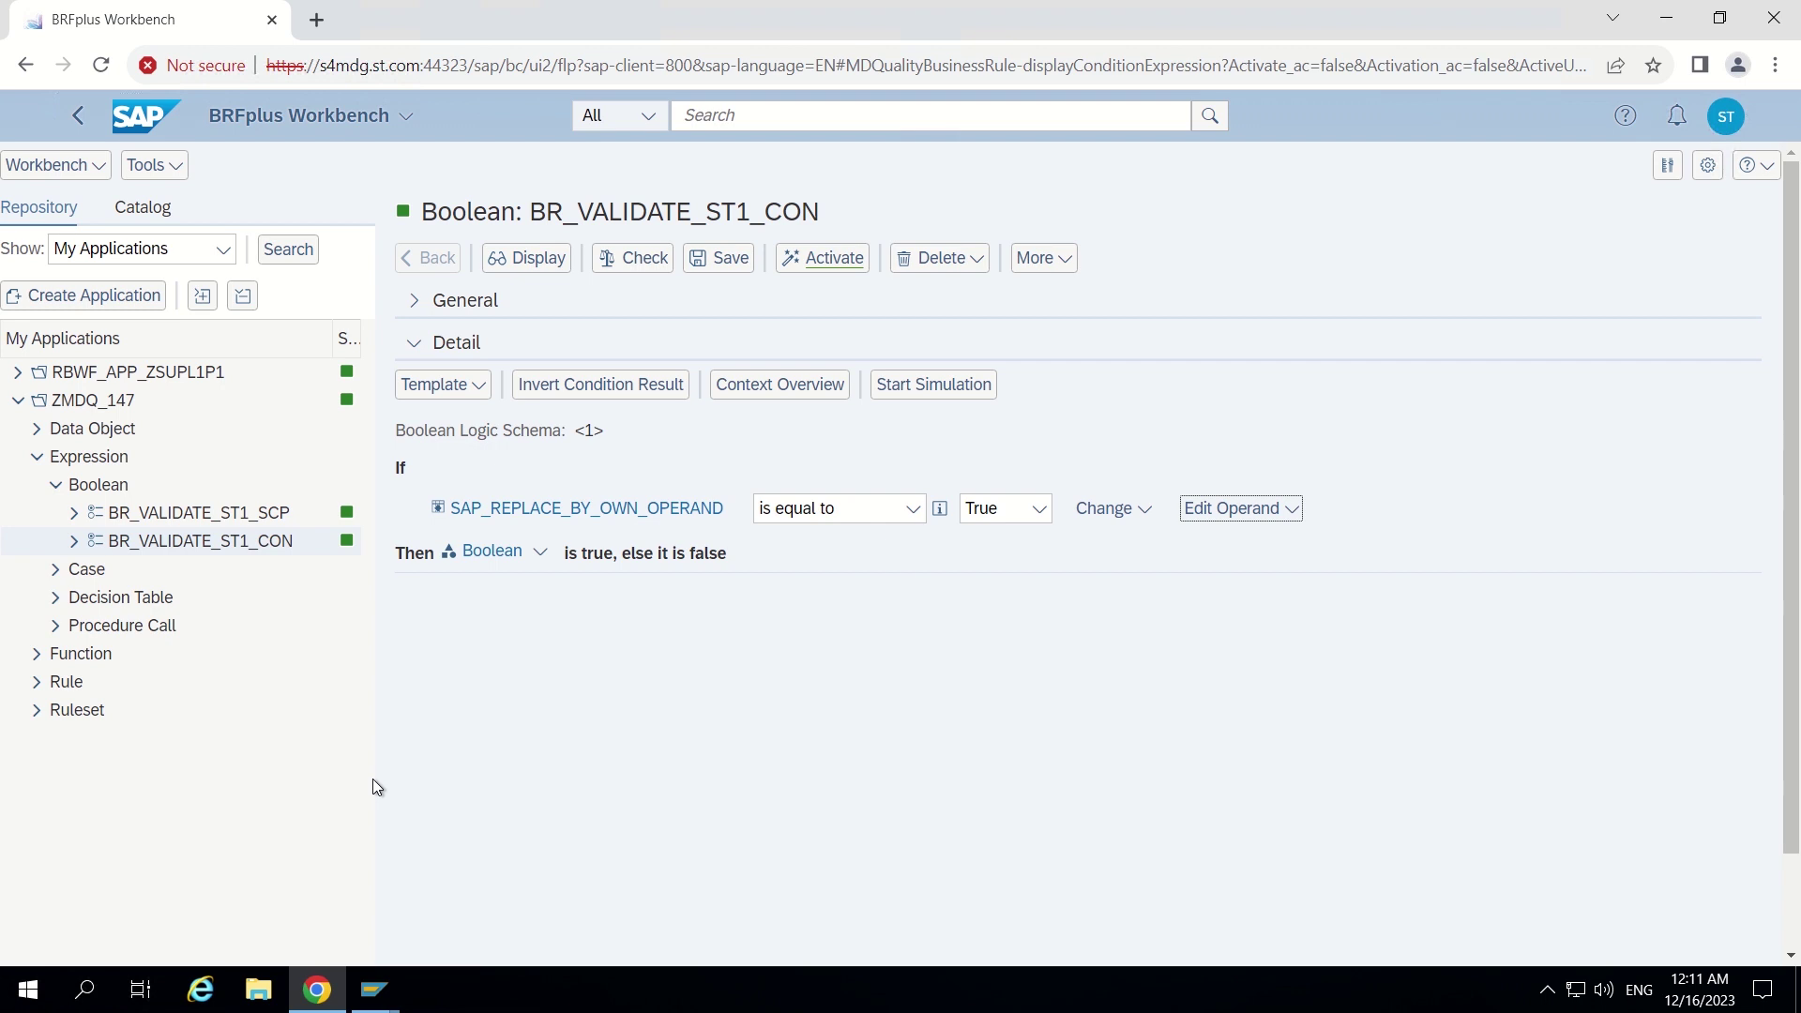
pyautogui.click(1283, 509)
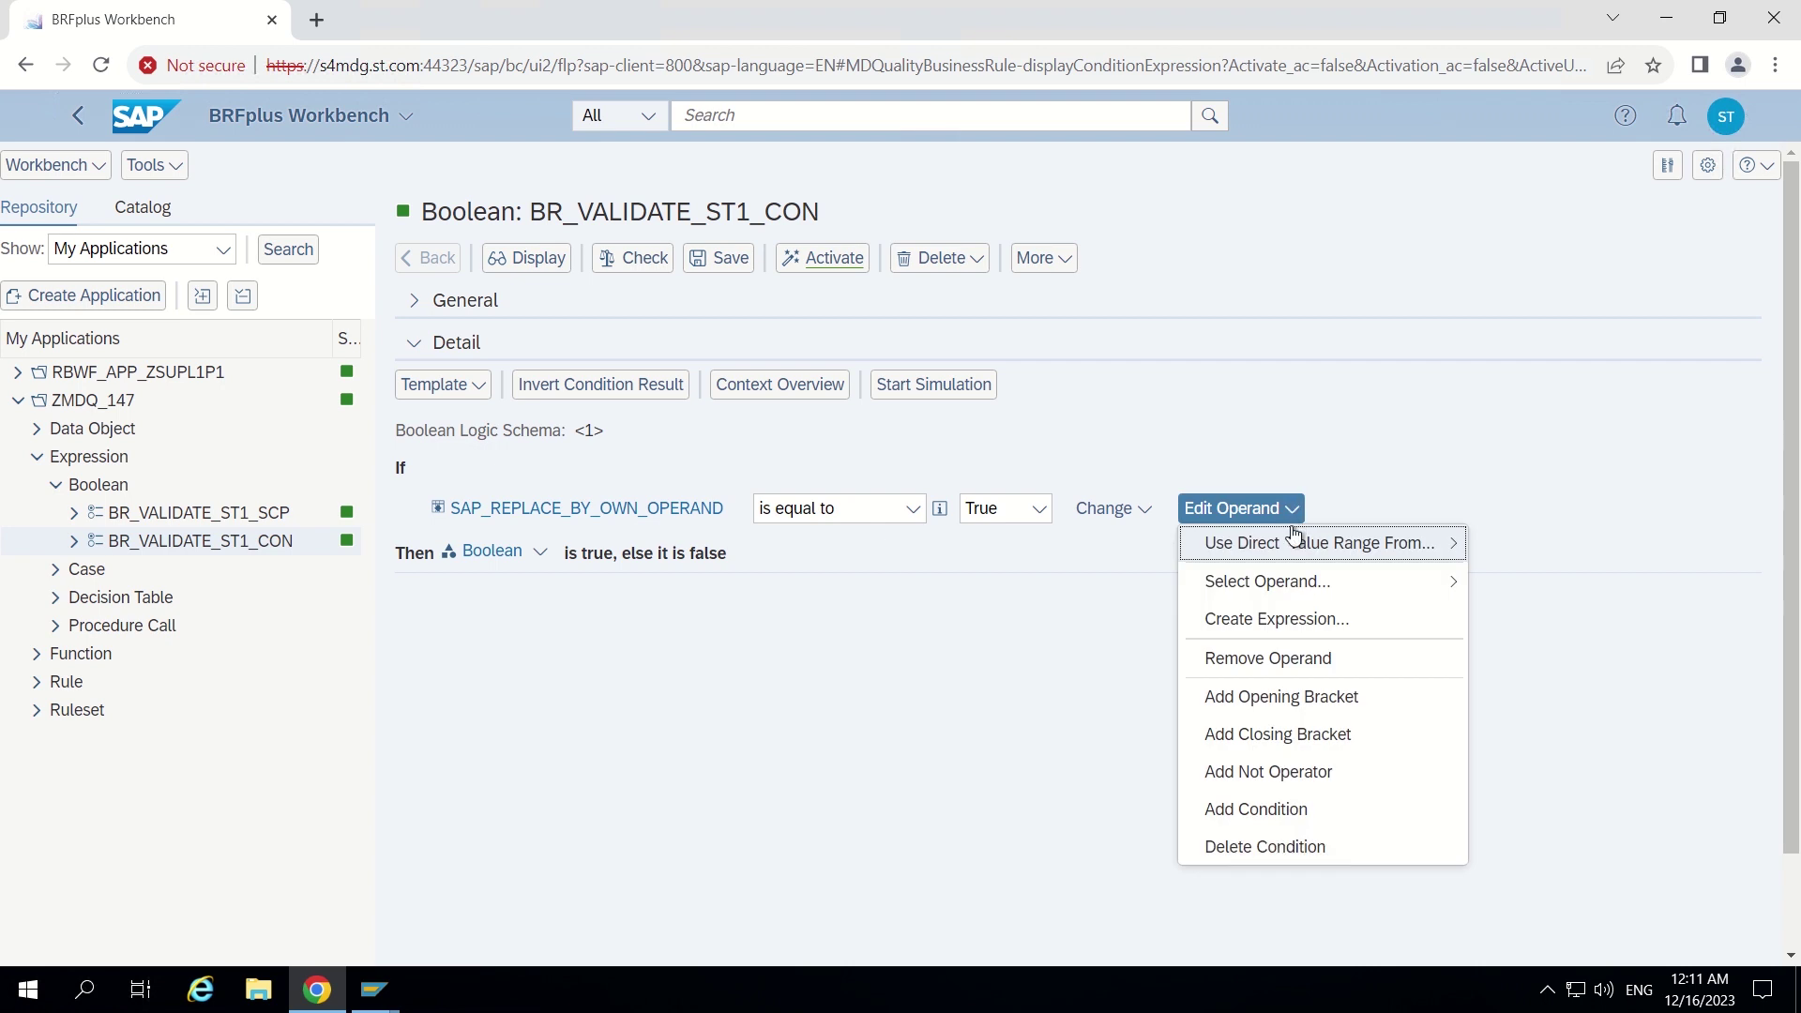
pyautogui.moveTo(1293, 543)
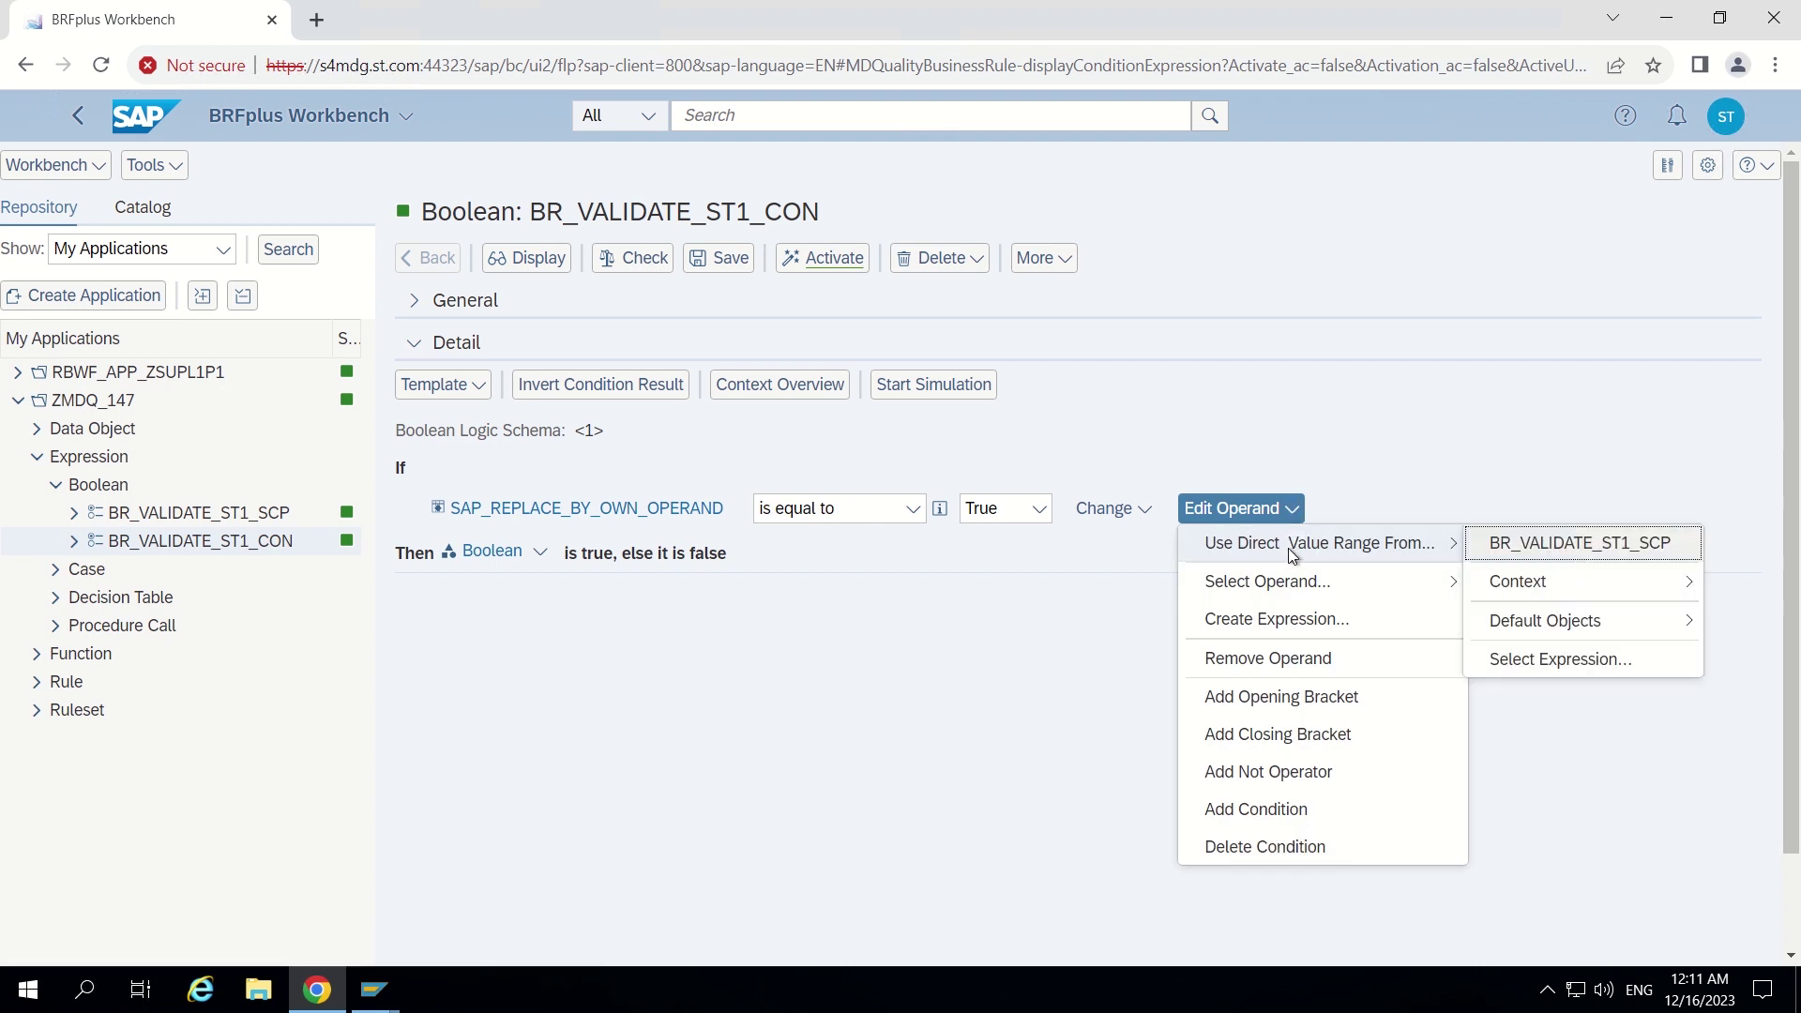
pyautogui.click(1252, 621)
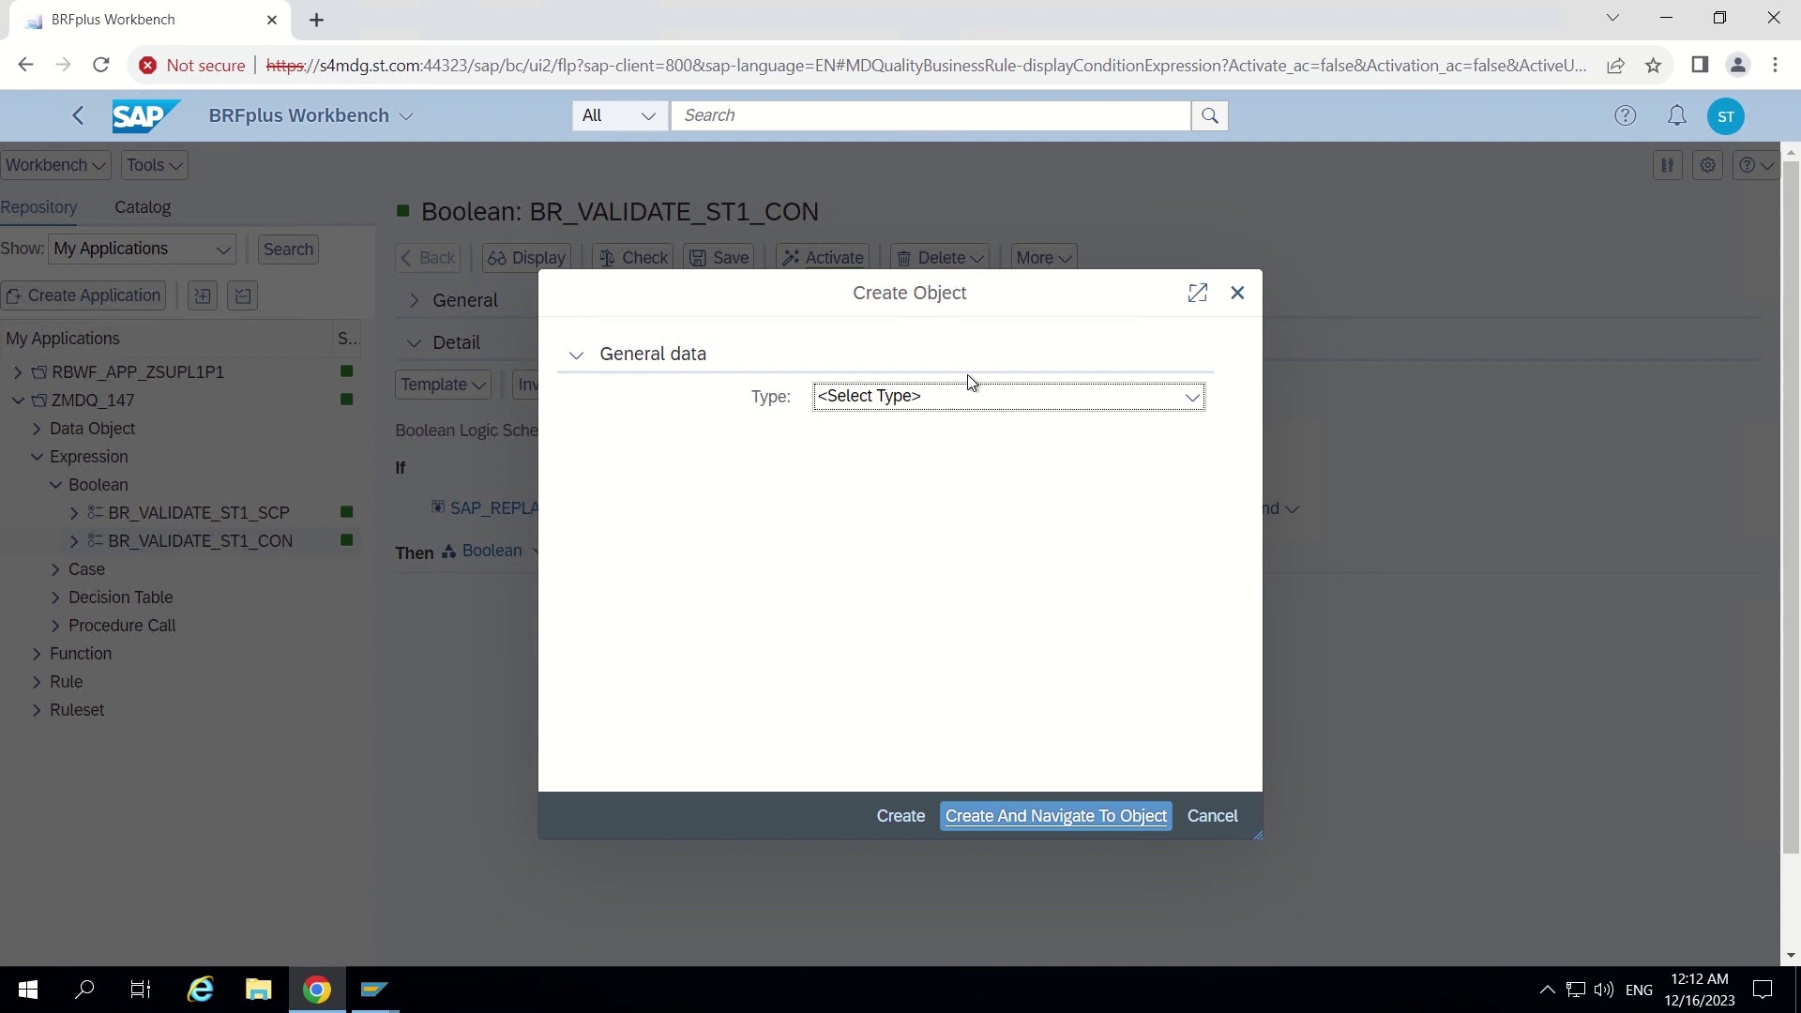
pyautogui.moveTo(912, 287); pyautogui.dragTo(887, 259)
pyautogui.click(950, 370)
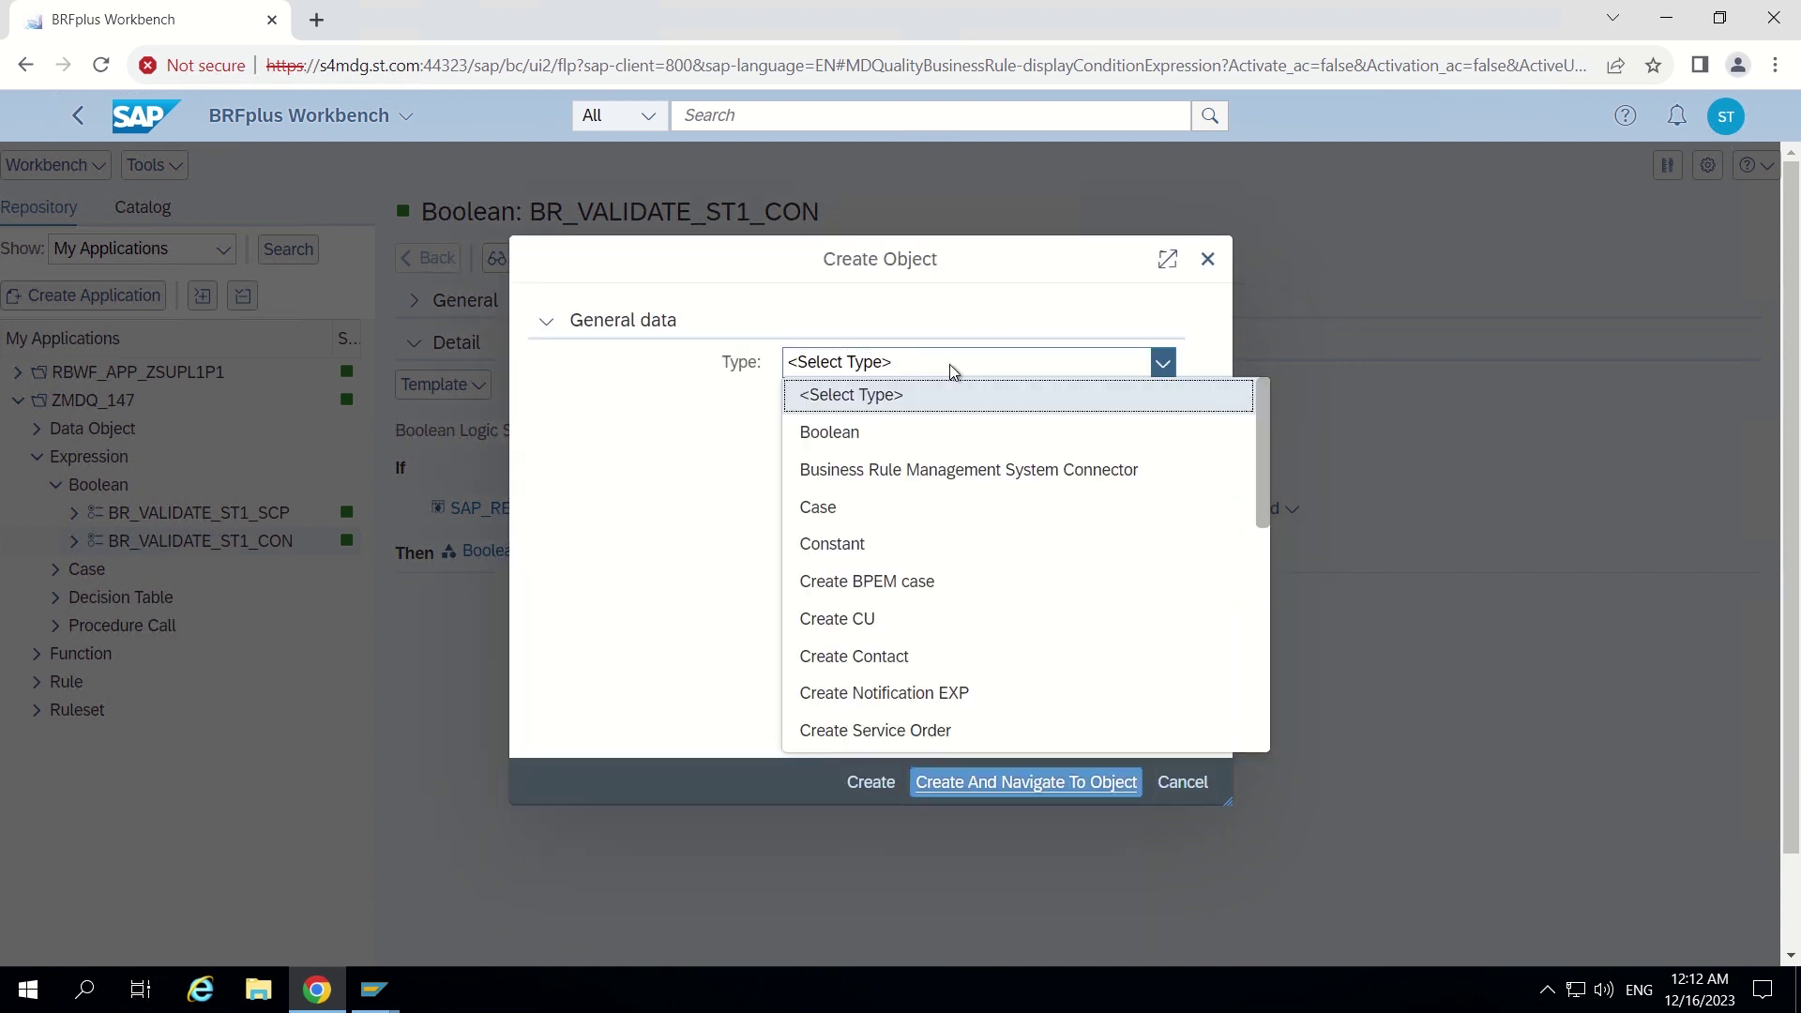
pyautogui.scroll(-4, 946, 579)
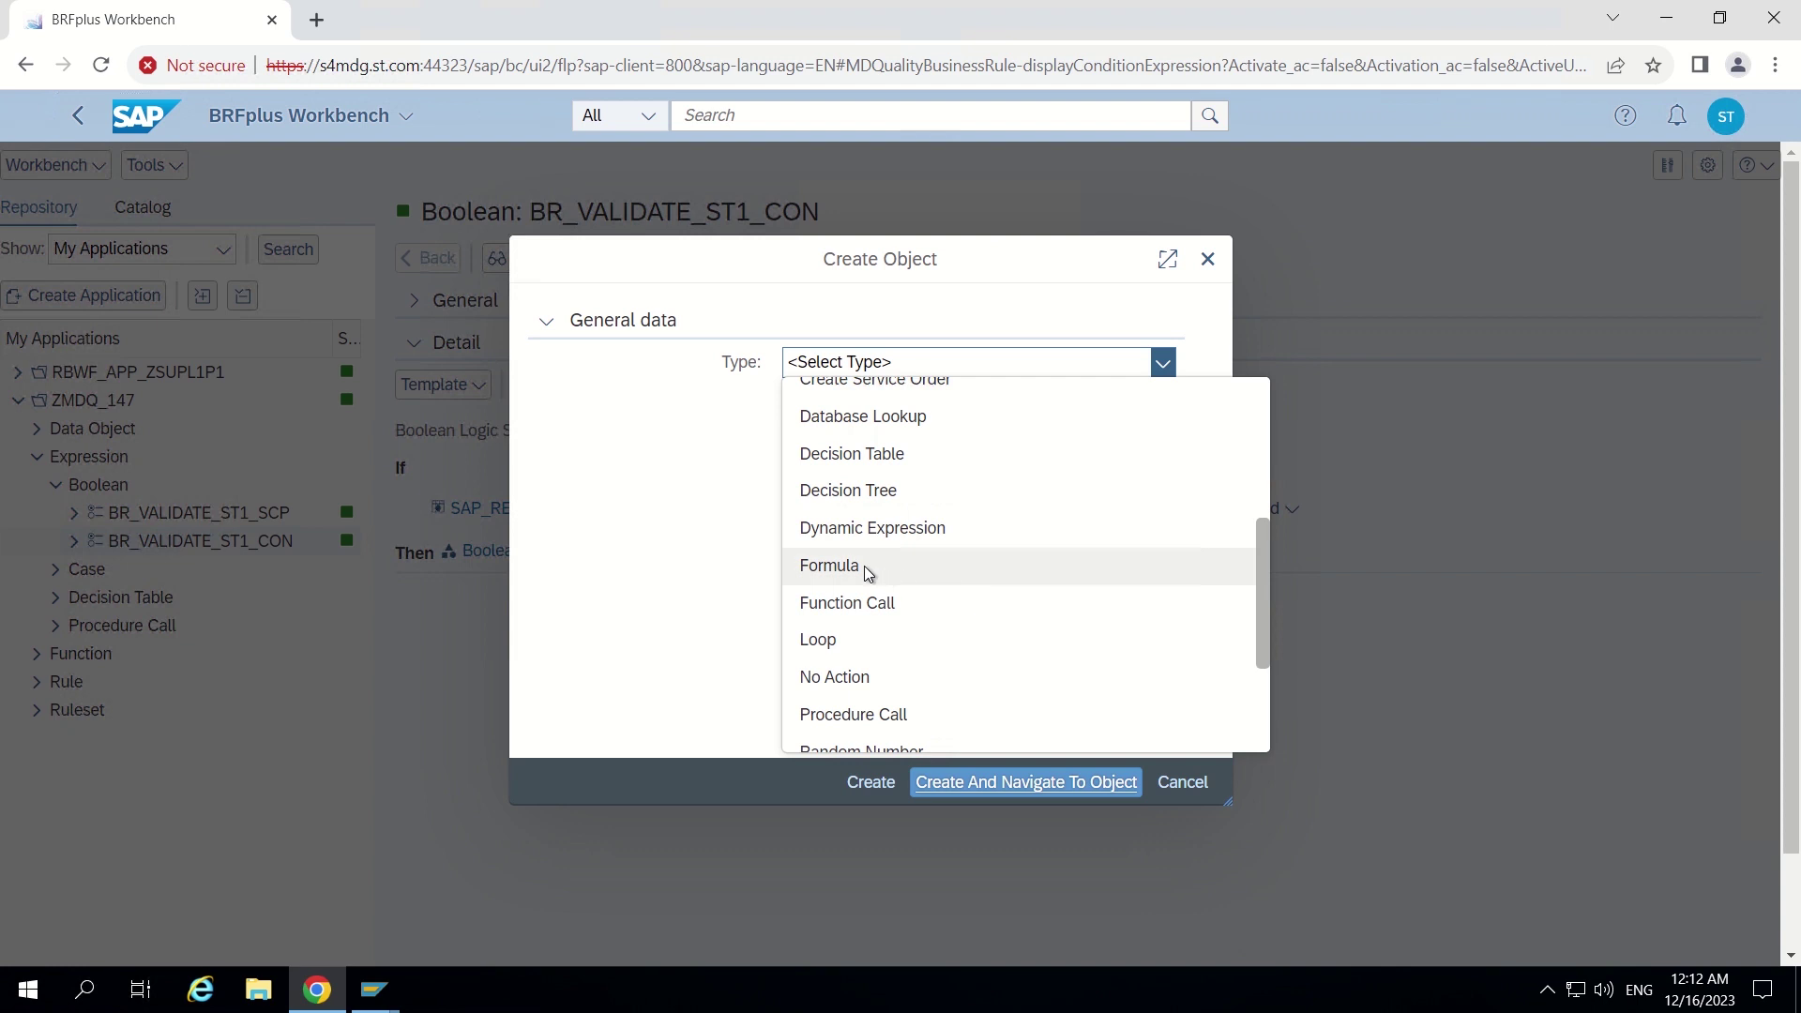
pyautogui.click(873, 572)
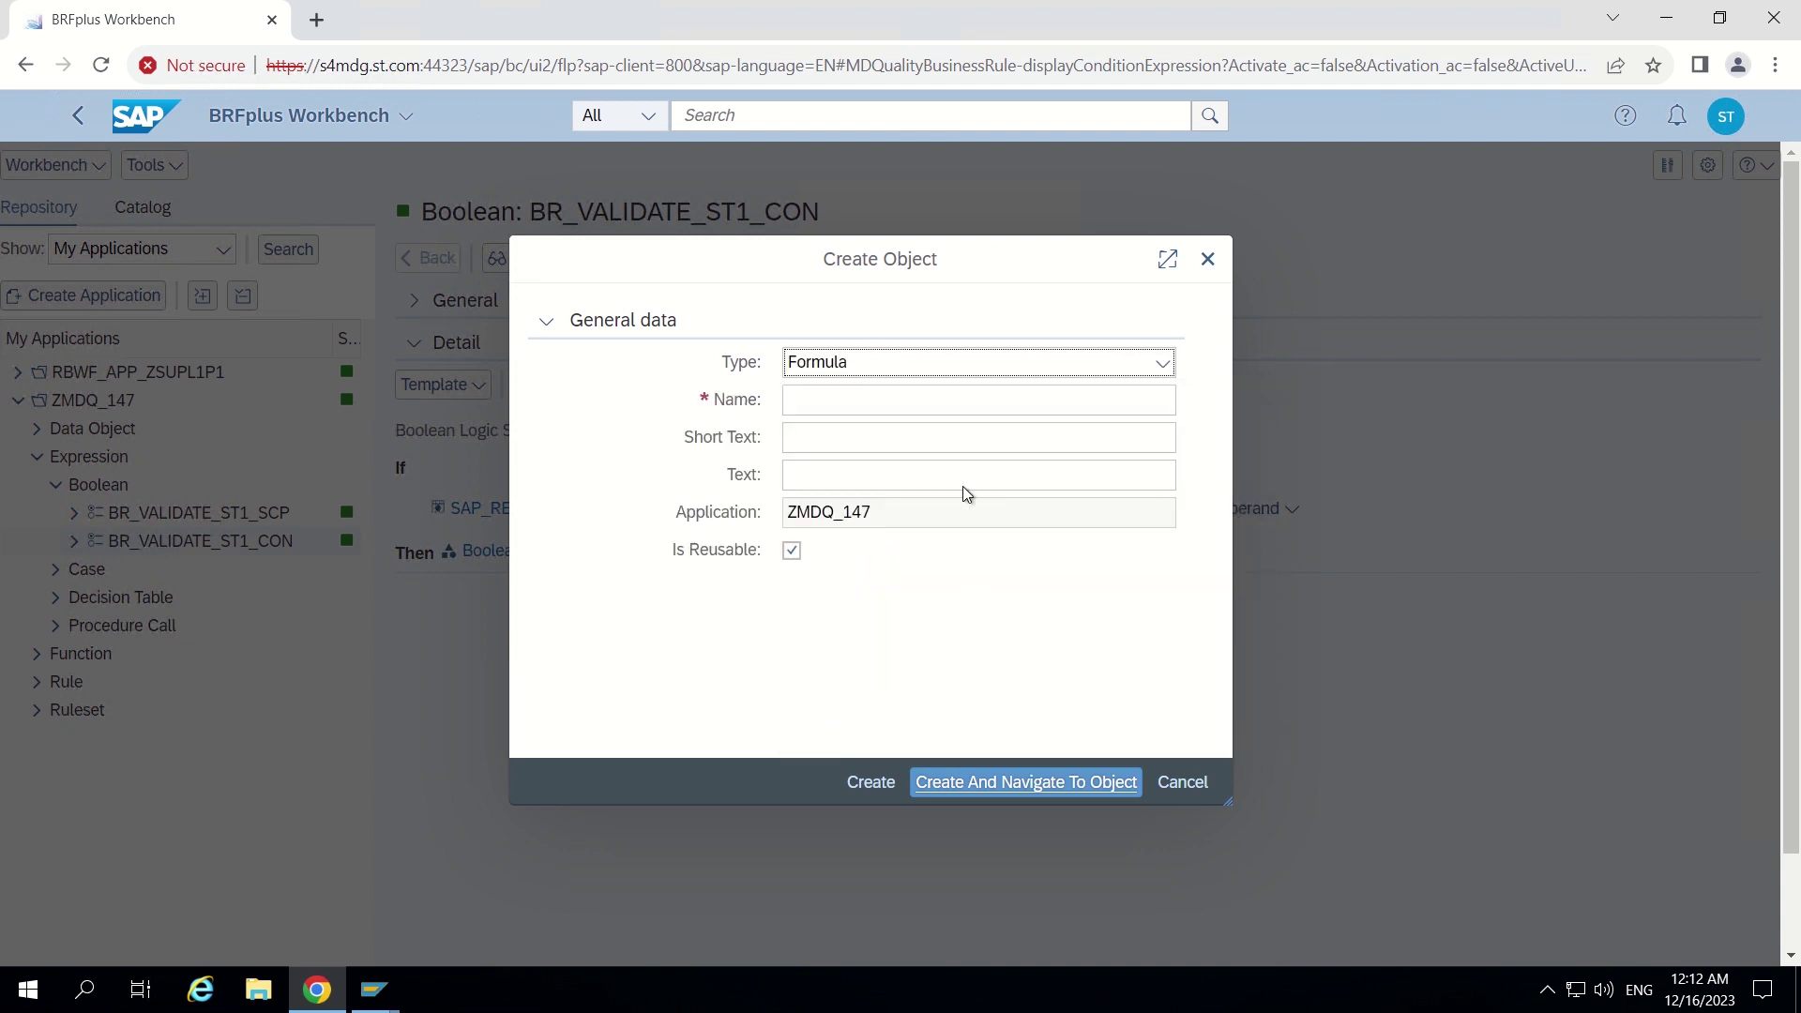
# Make the new formula non-reusable and set its short text to "Length of searchterm"
pyautogui.click(844, 407)
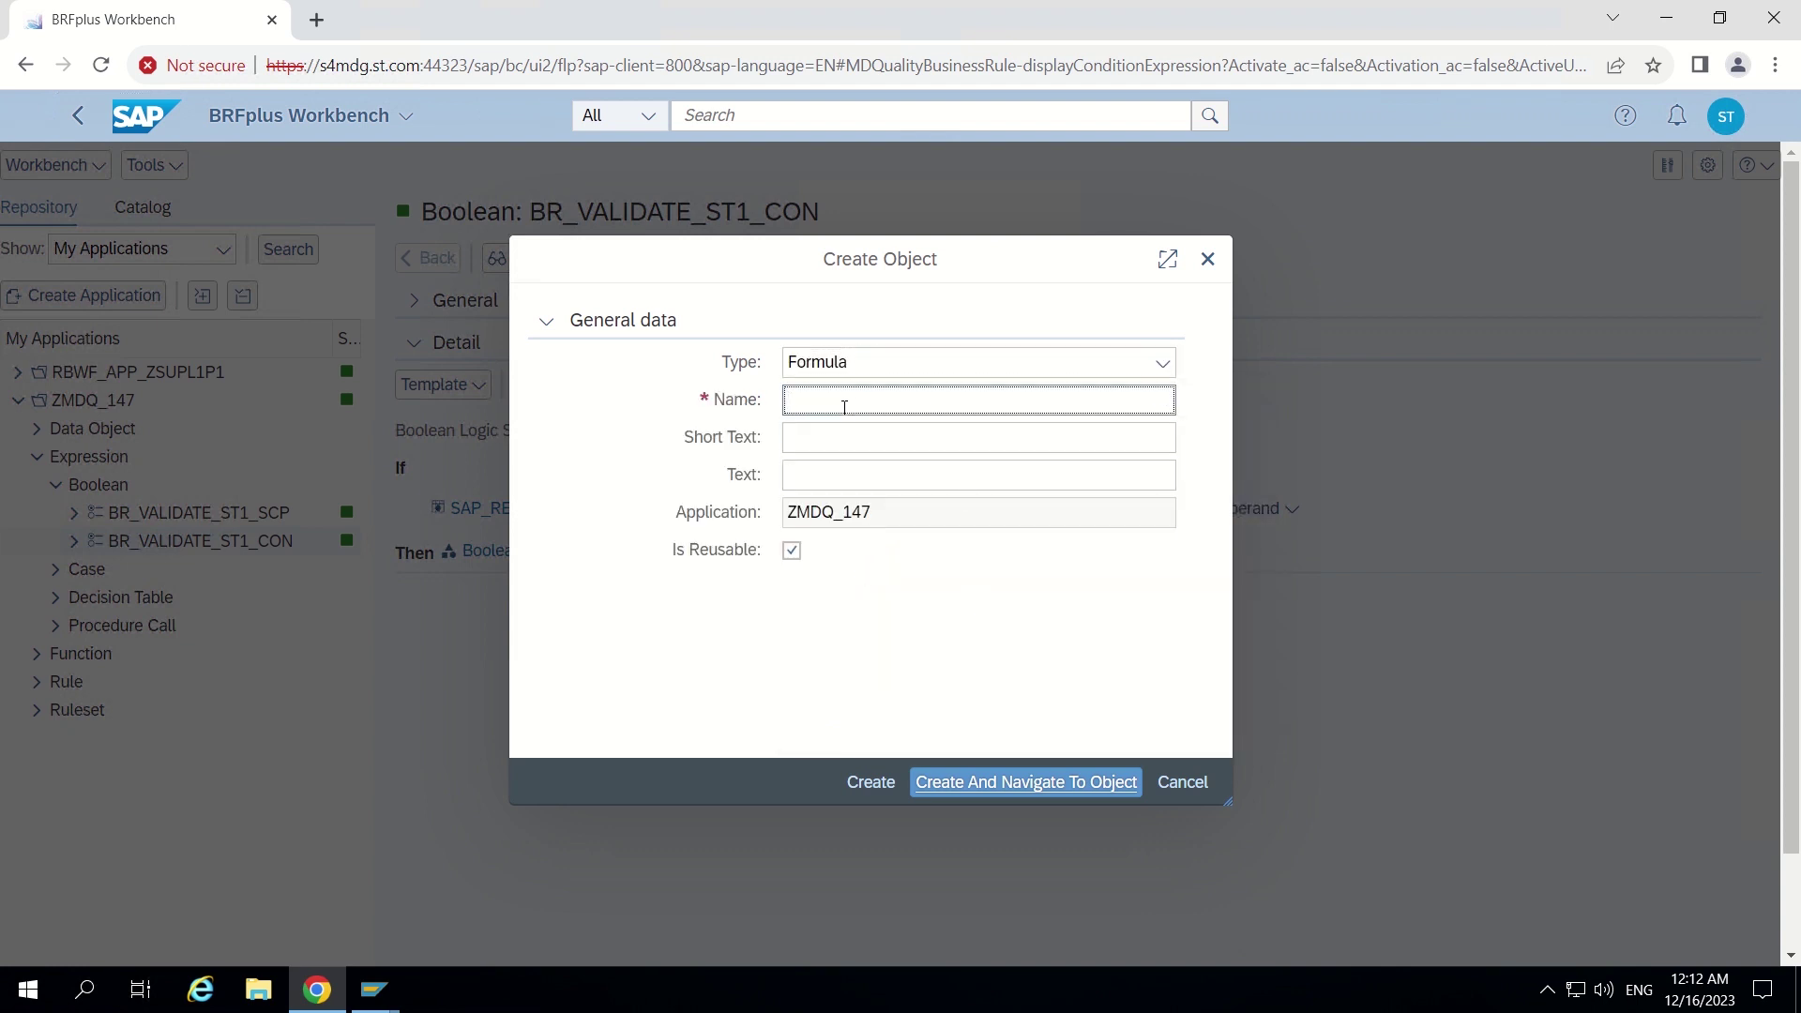
pyautogui.click(790, 552)
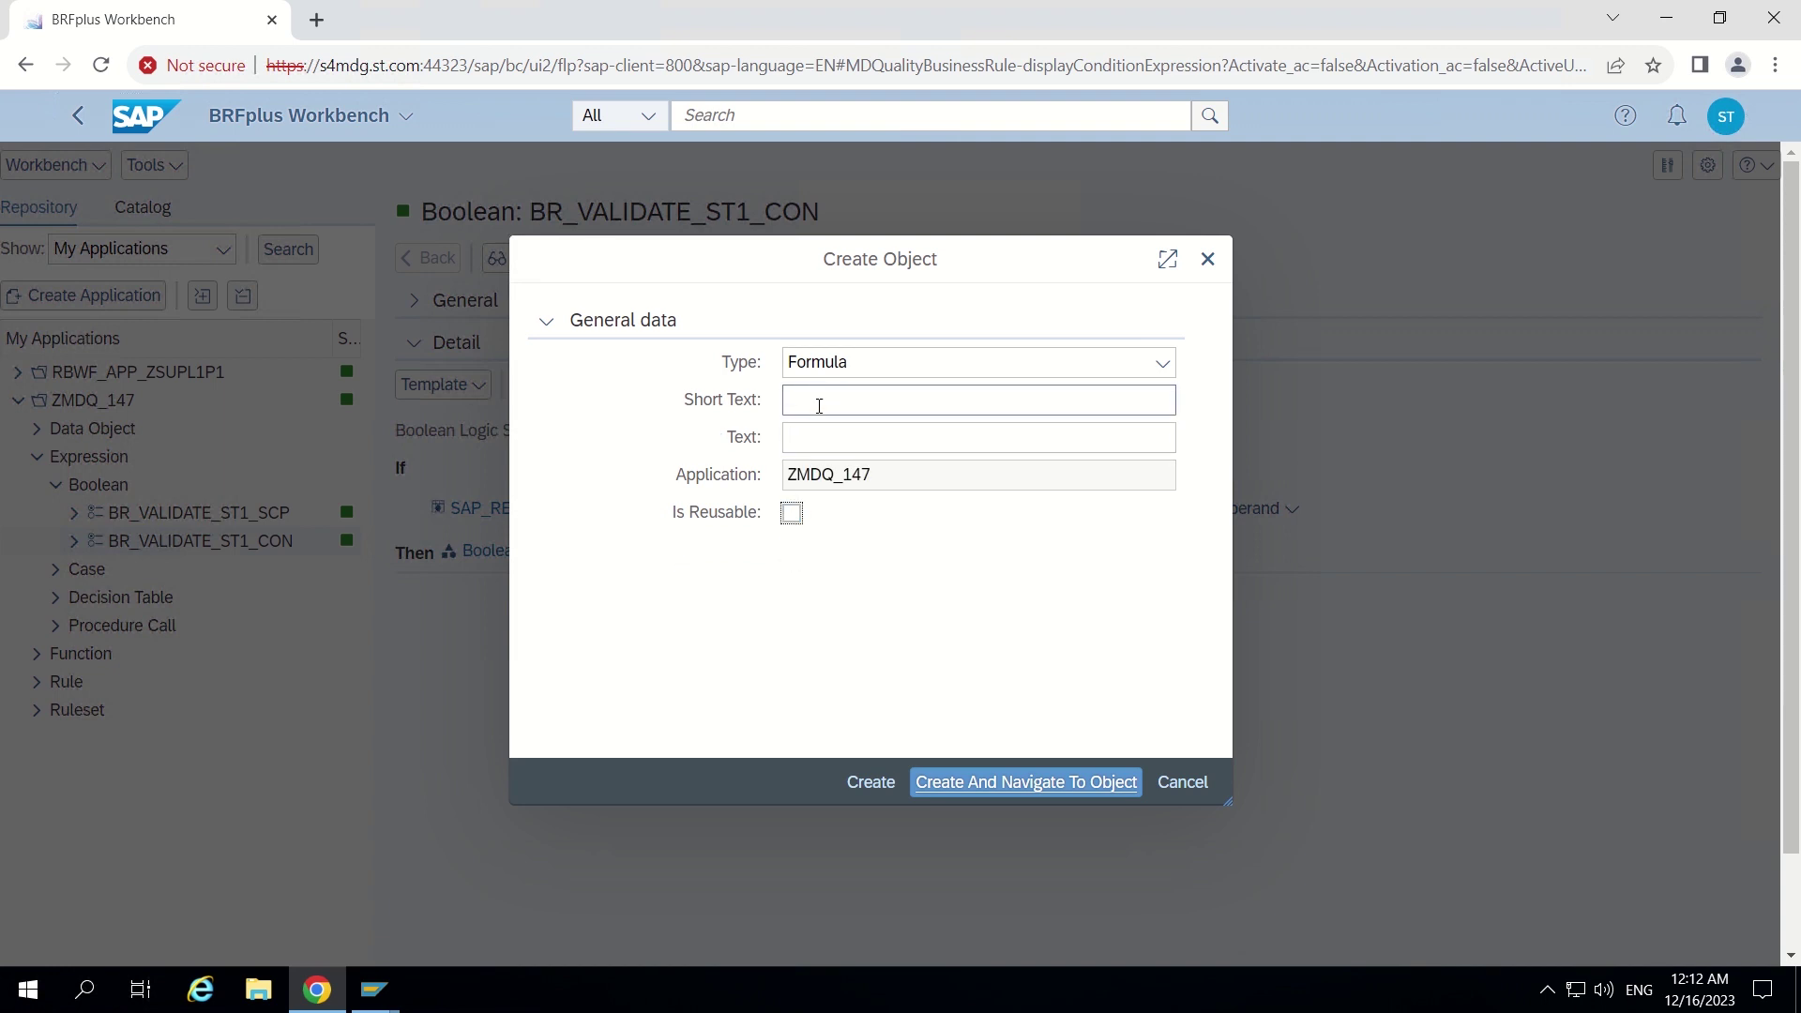
pyautogui.click(822, 401)
pyautogui.click(807, 433)
pyautogui.click(844, 404)
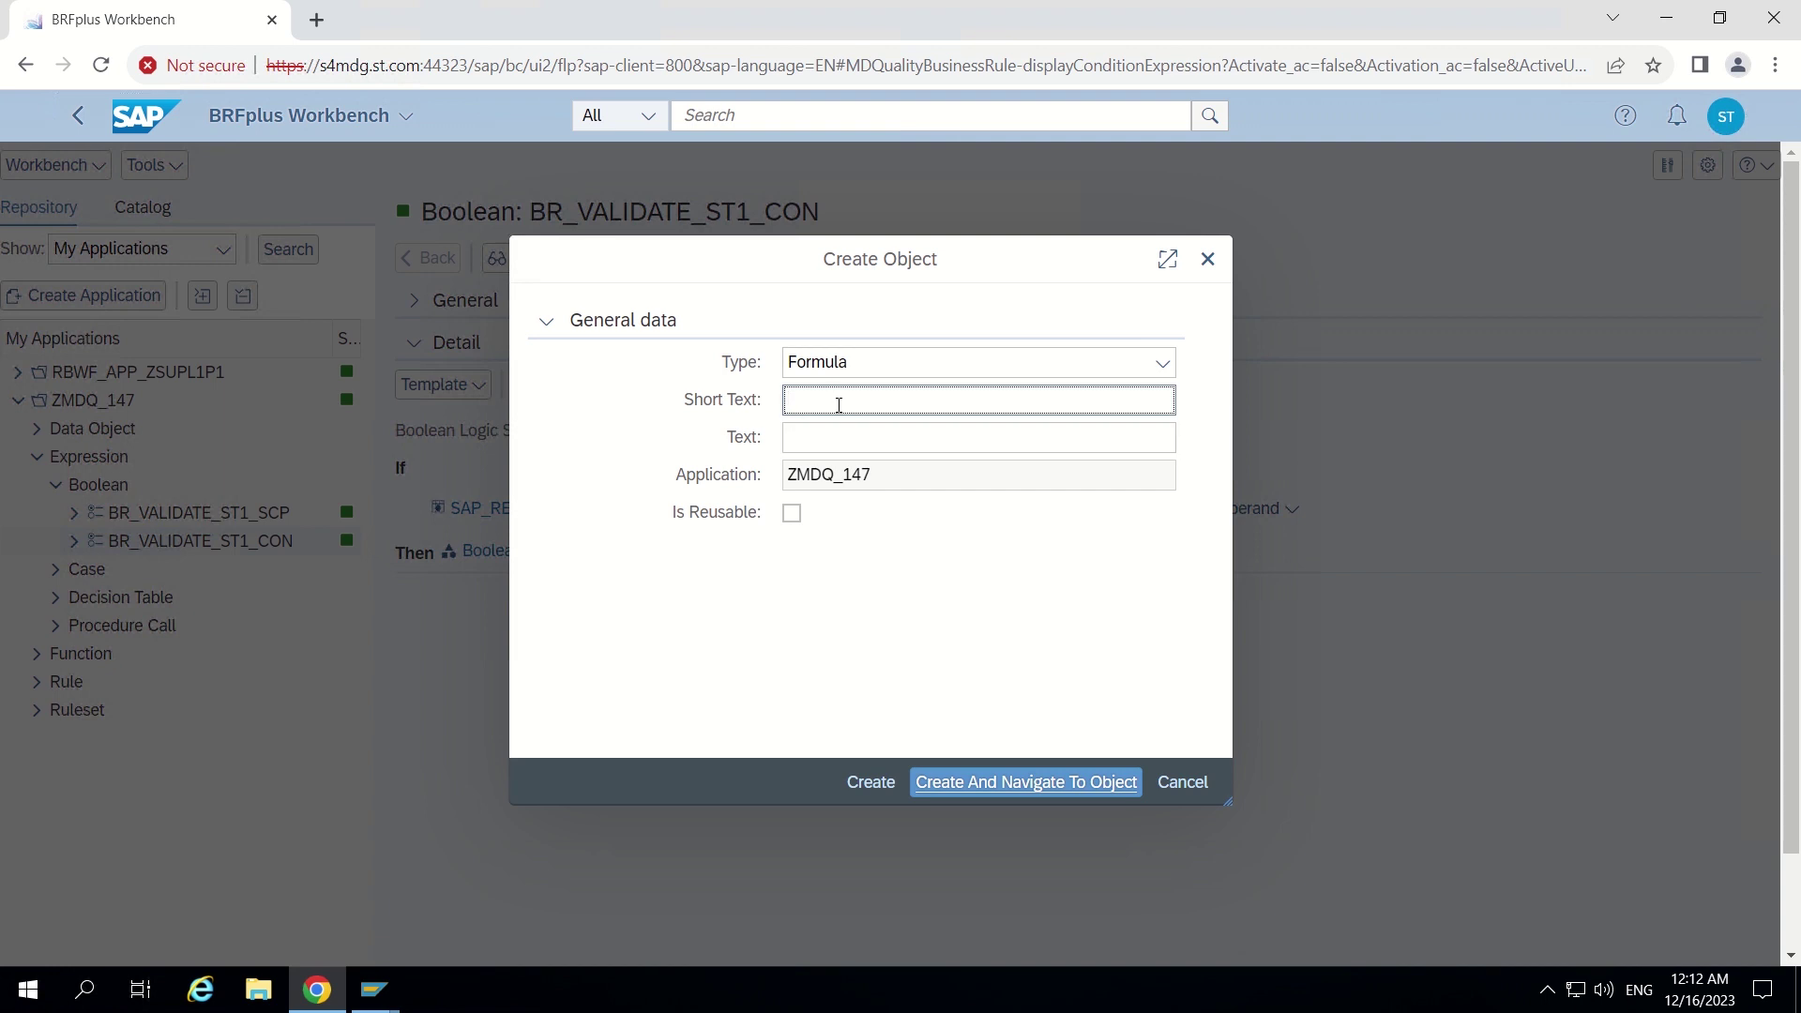
pyautogui.write('Lenght')
pyautogui.press('BackSpace')
pyautogui.press('BackSpace')
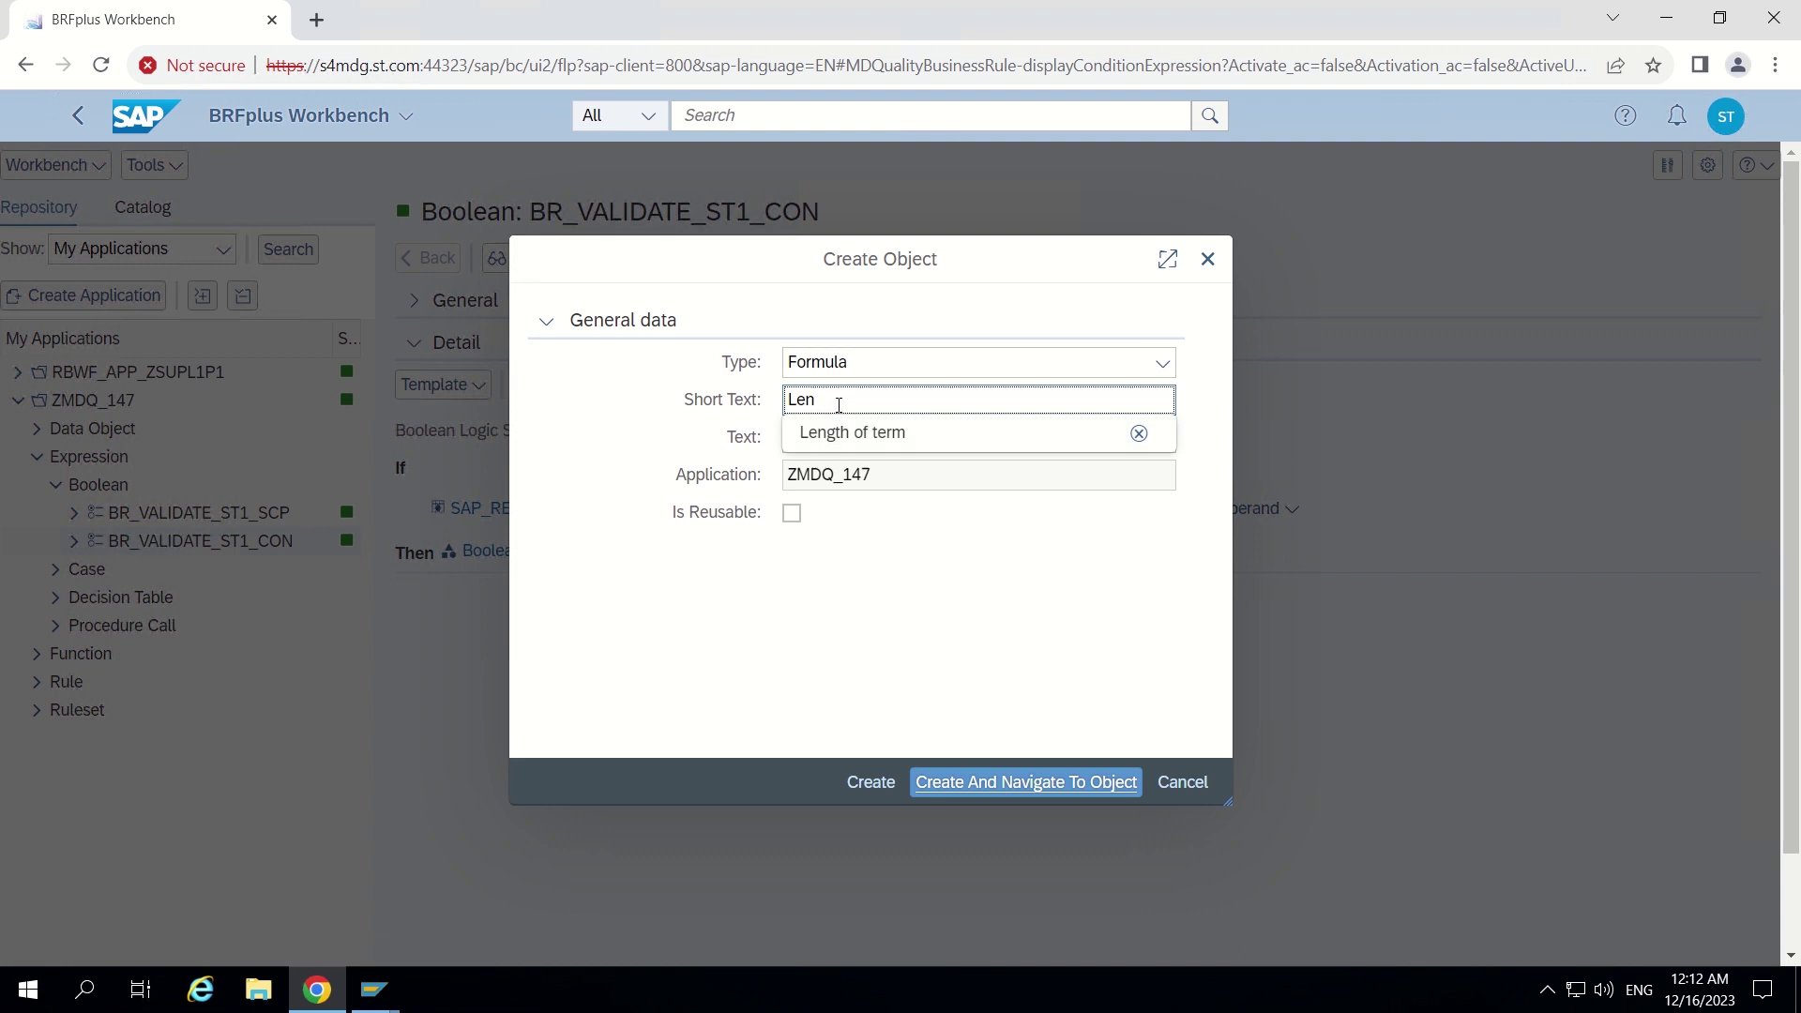
pyautogui.click(892, 437)
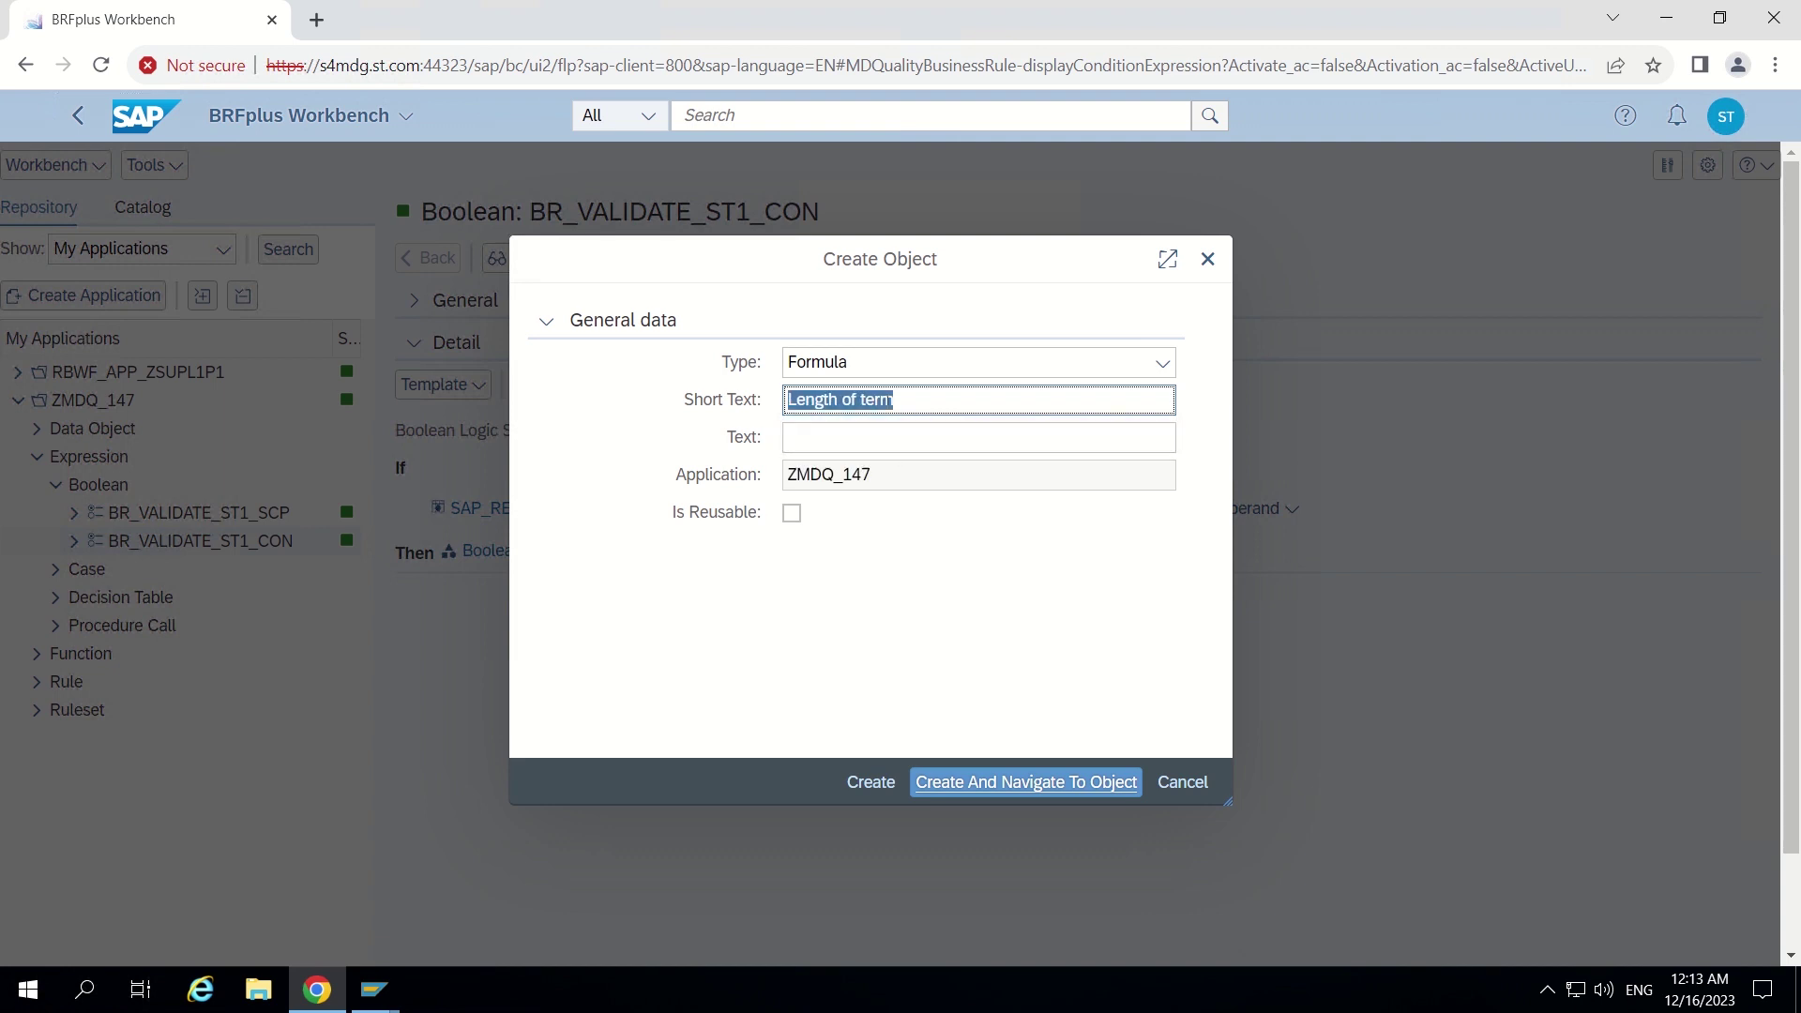
pyautogui.click(859, 398)
pyautogui.write('search')
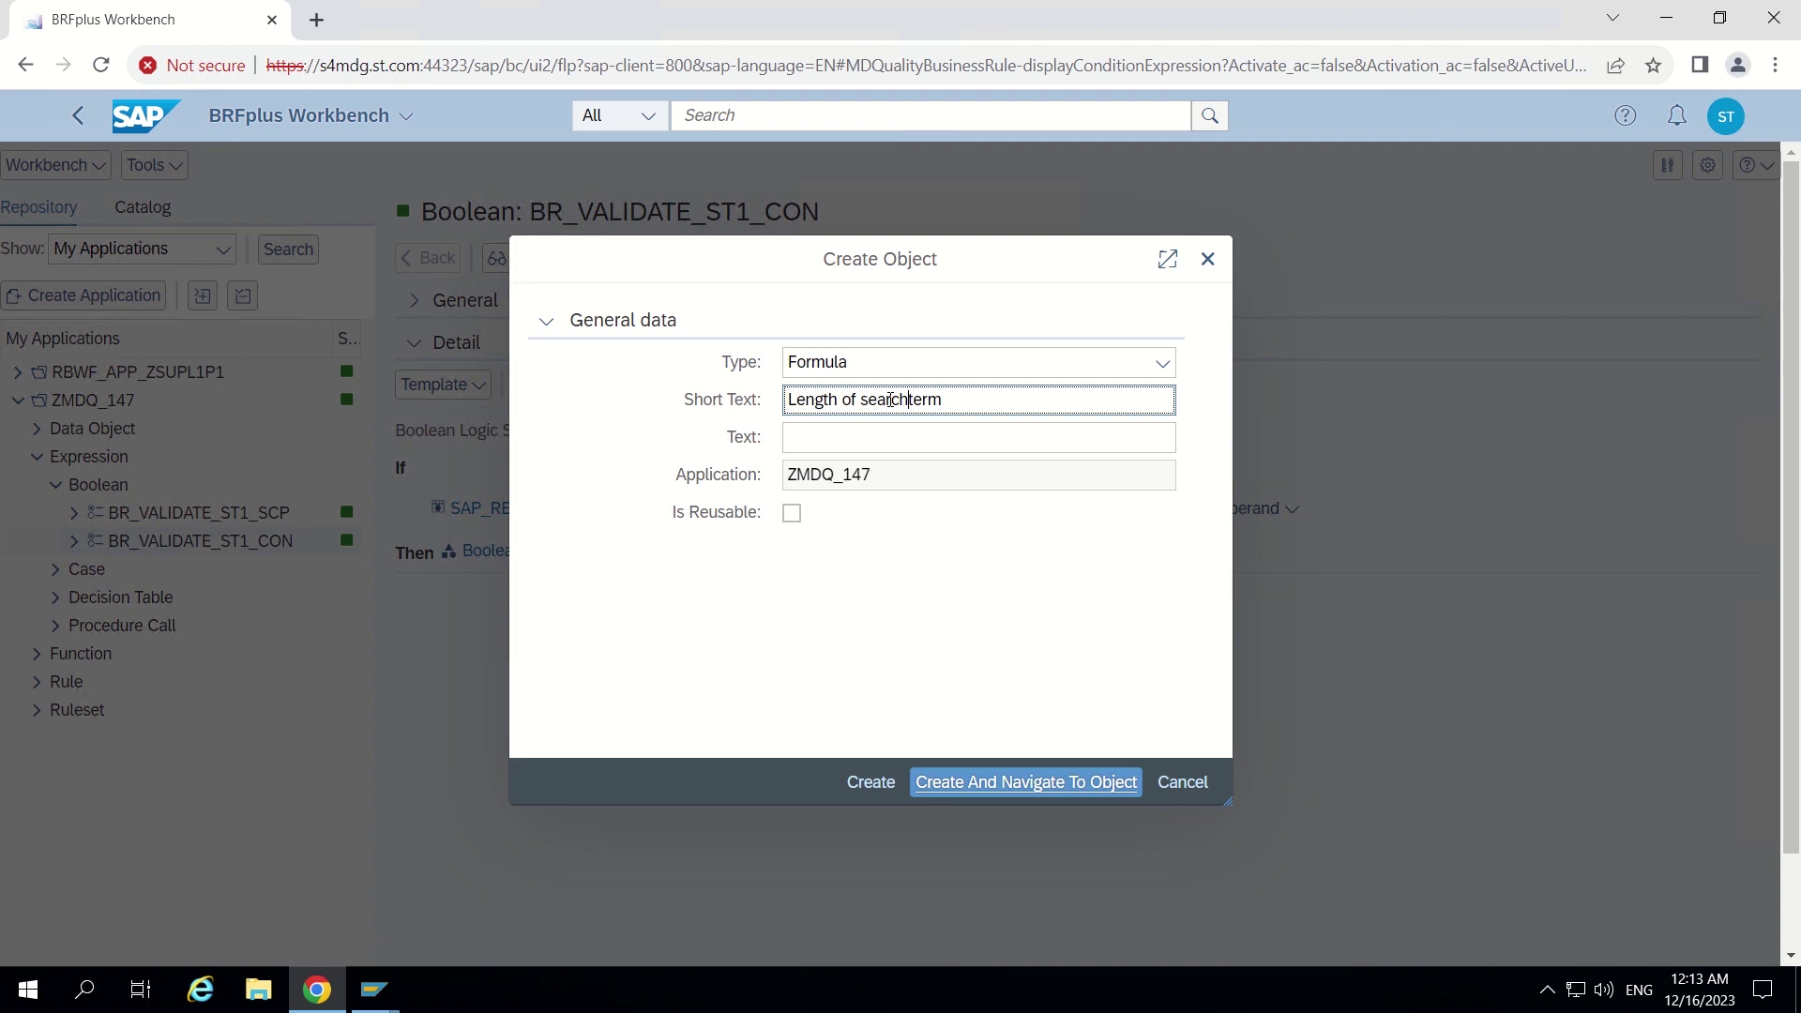
# Set the formula's text to "Length of search term", then create and open it, saving the changes to BR_VALIDATE_ST1_CON
pyautogui.click(956, 449)
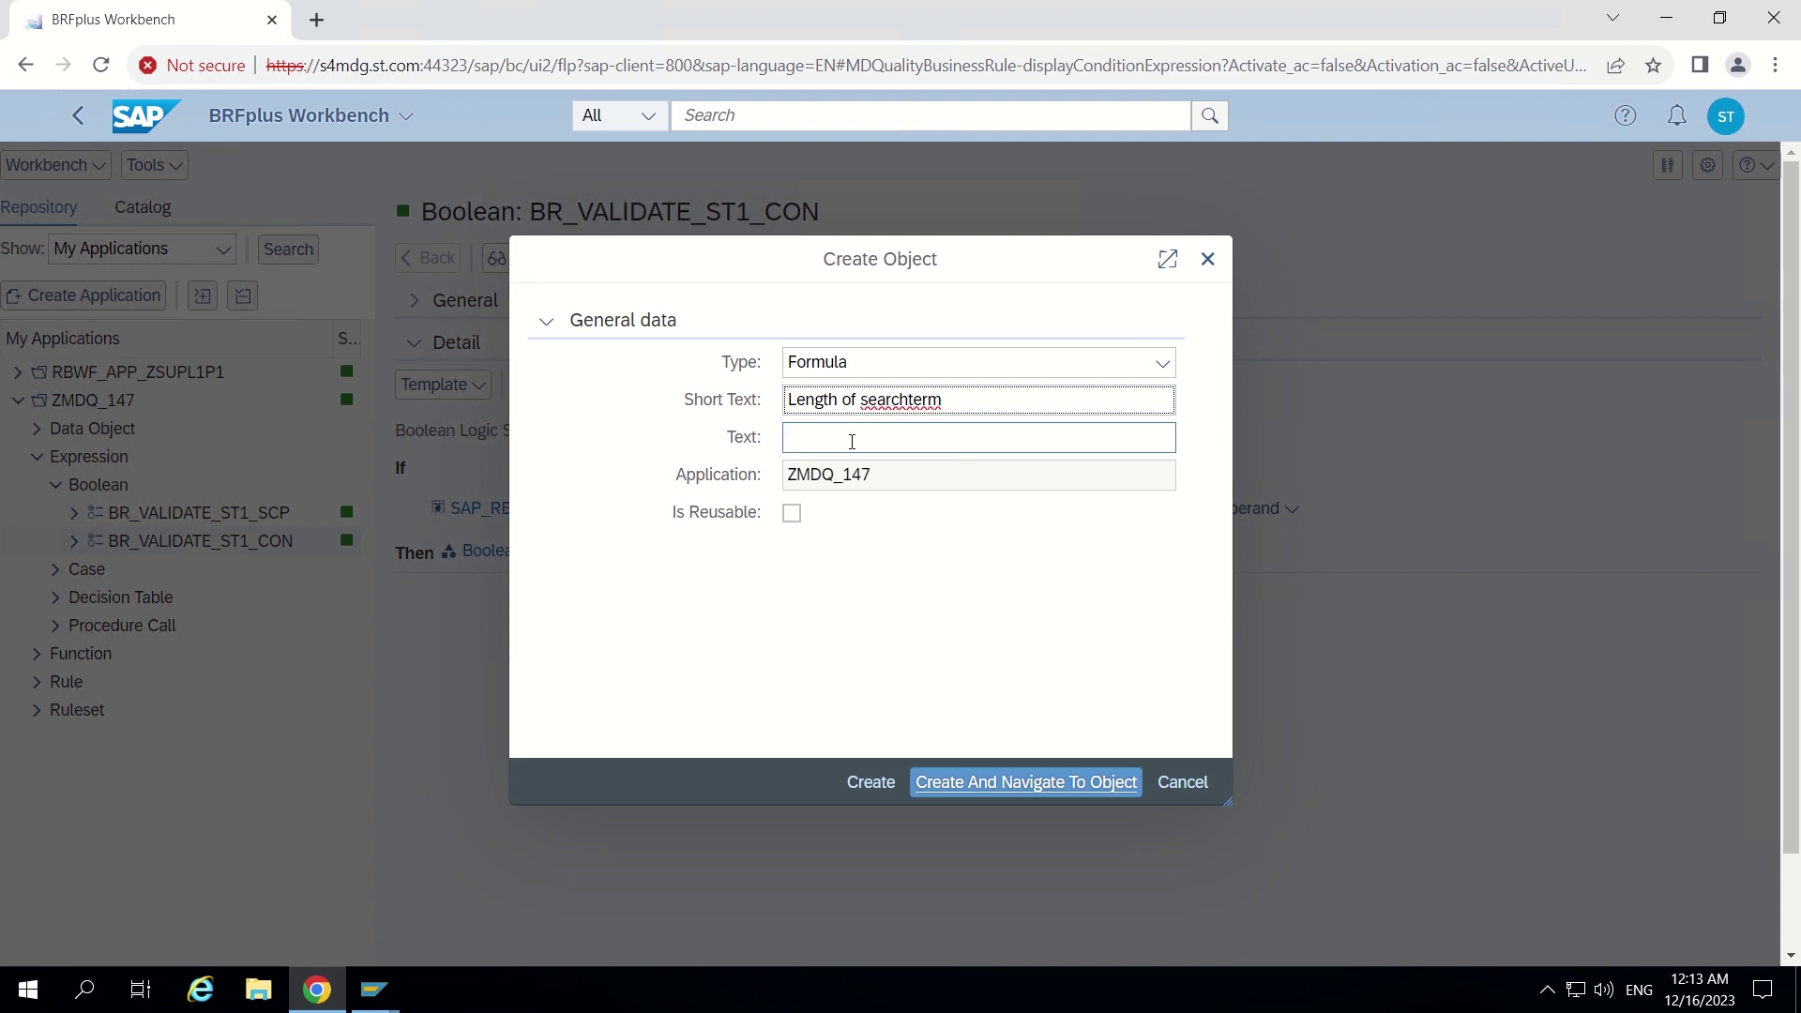
pyautogui.click(808, 440)
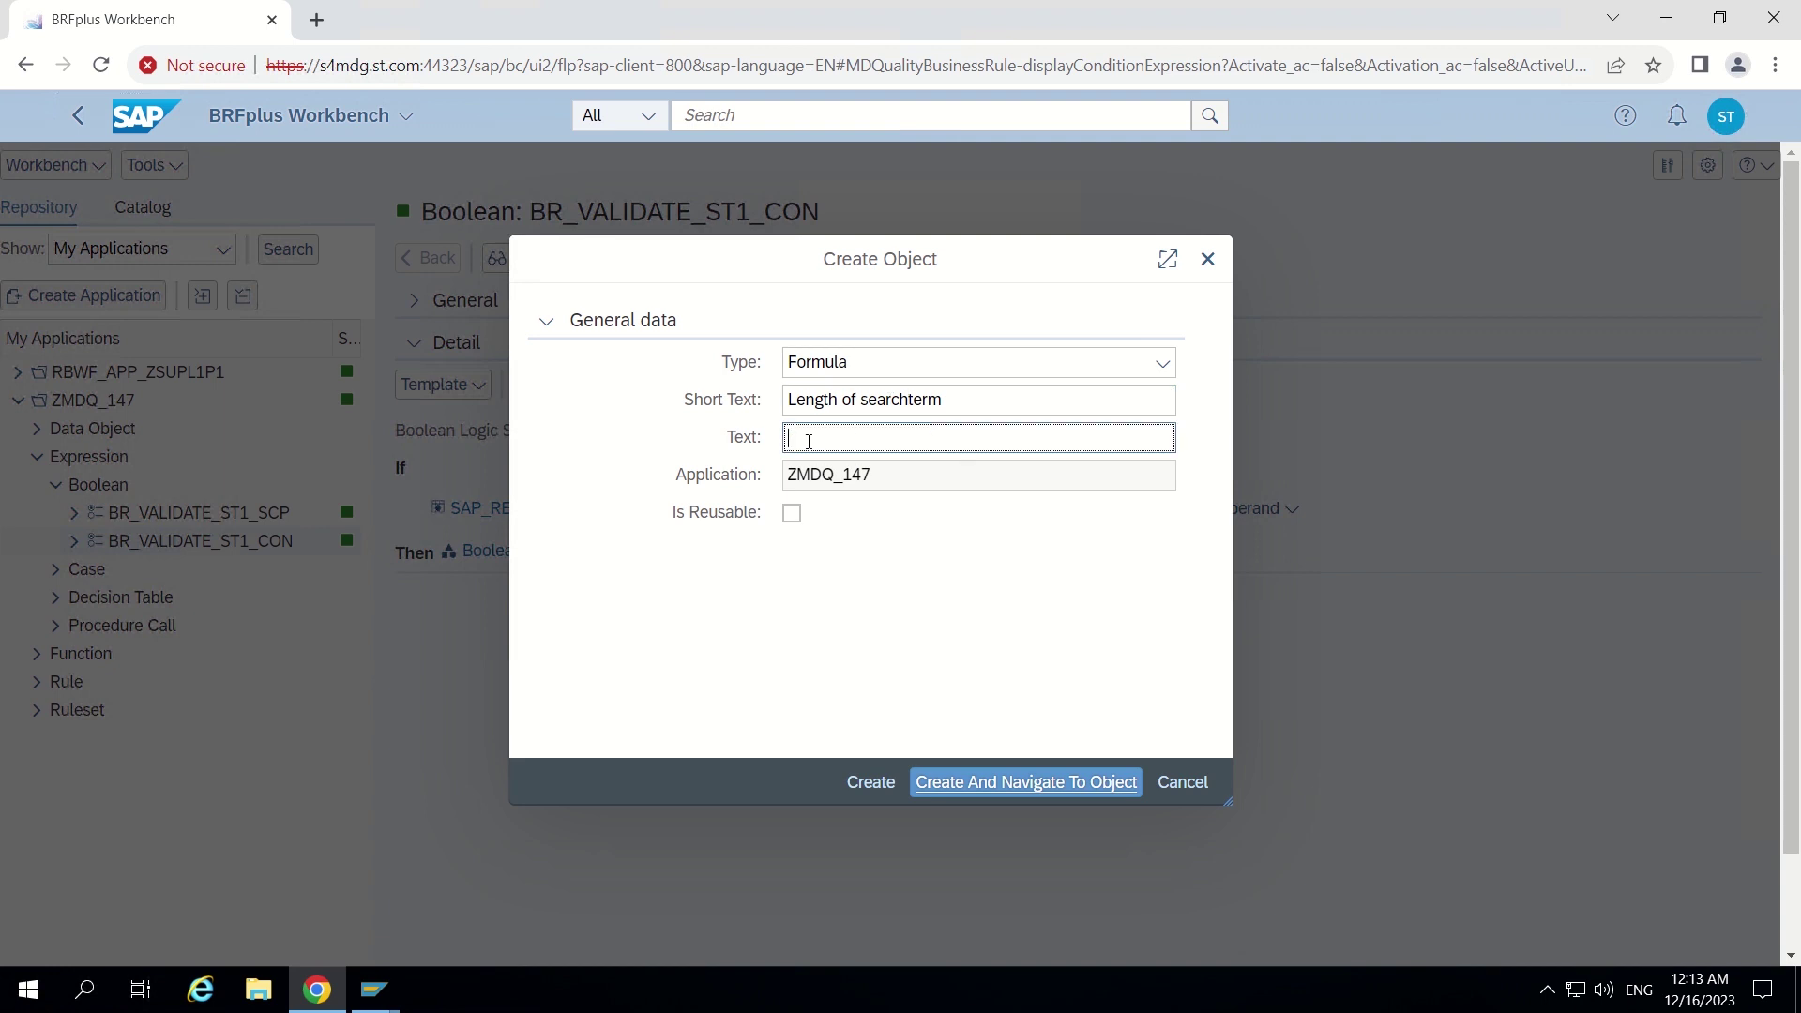
pyautogui.write('Leng')
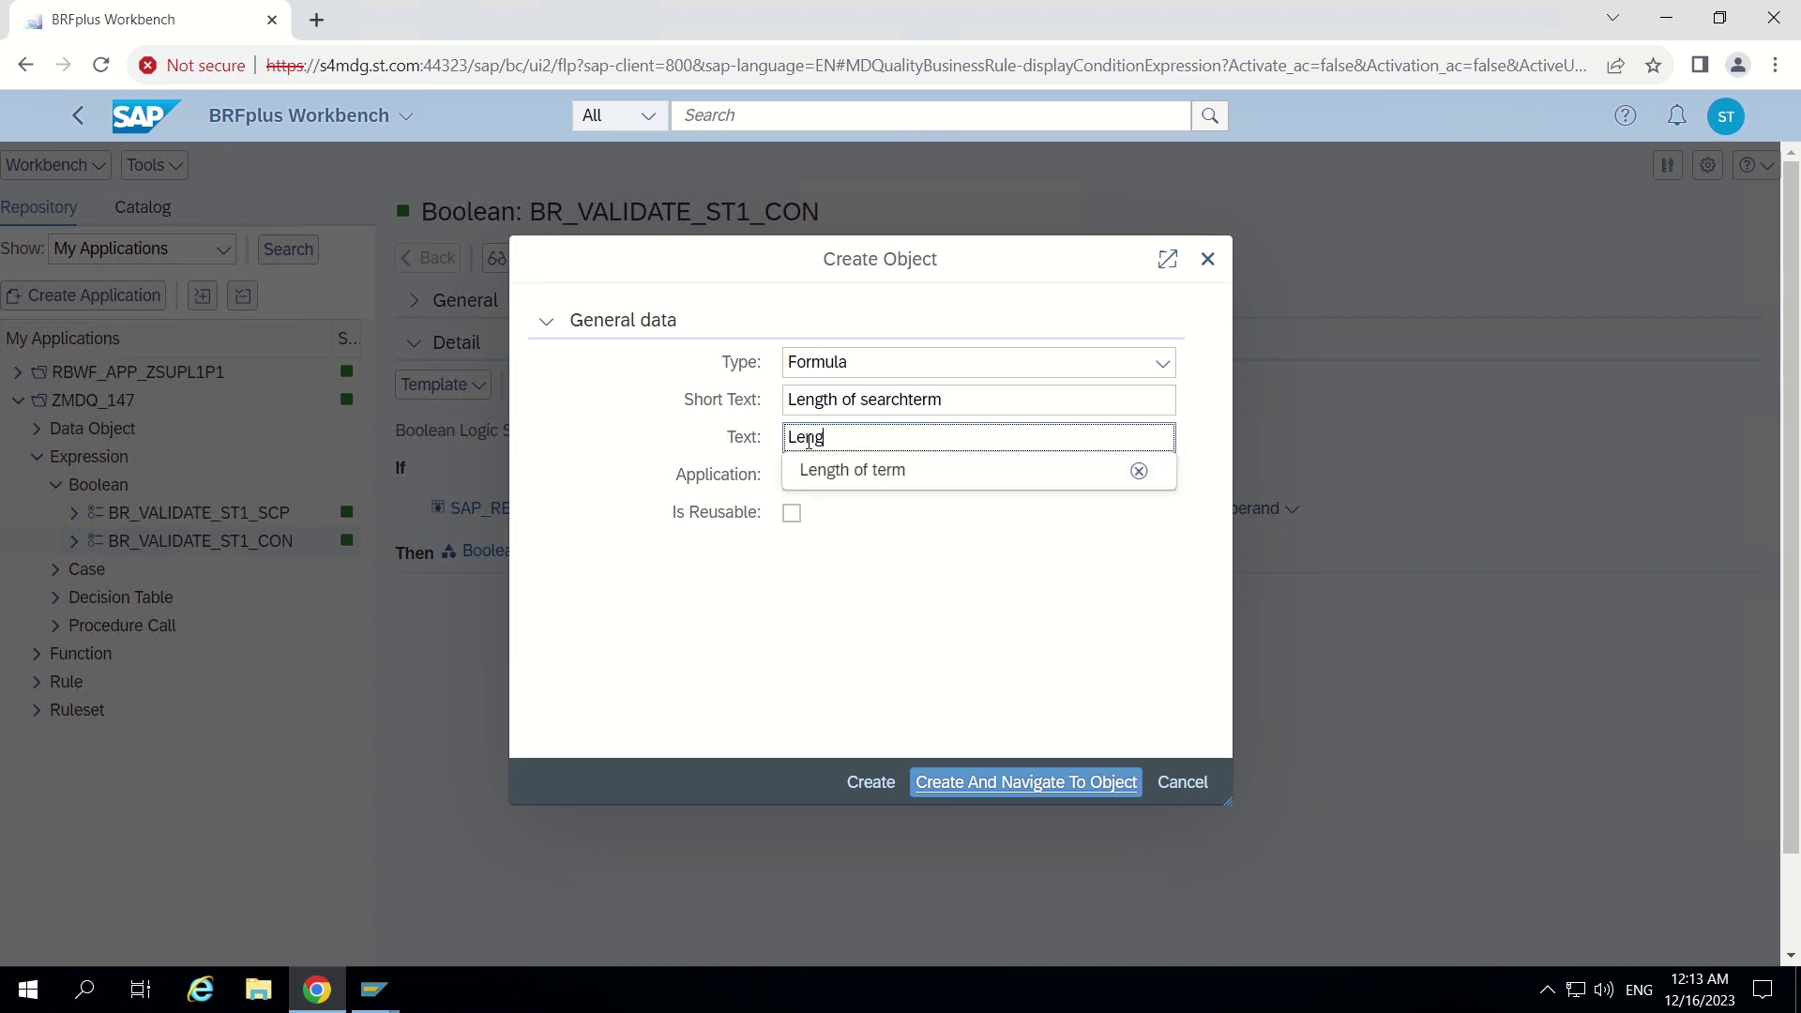
pyautogui.write('th of search term')
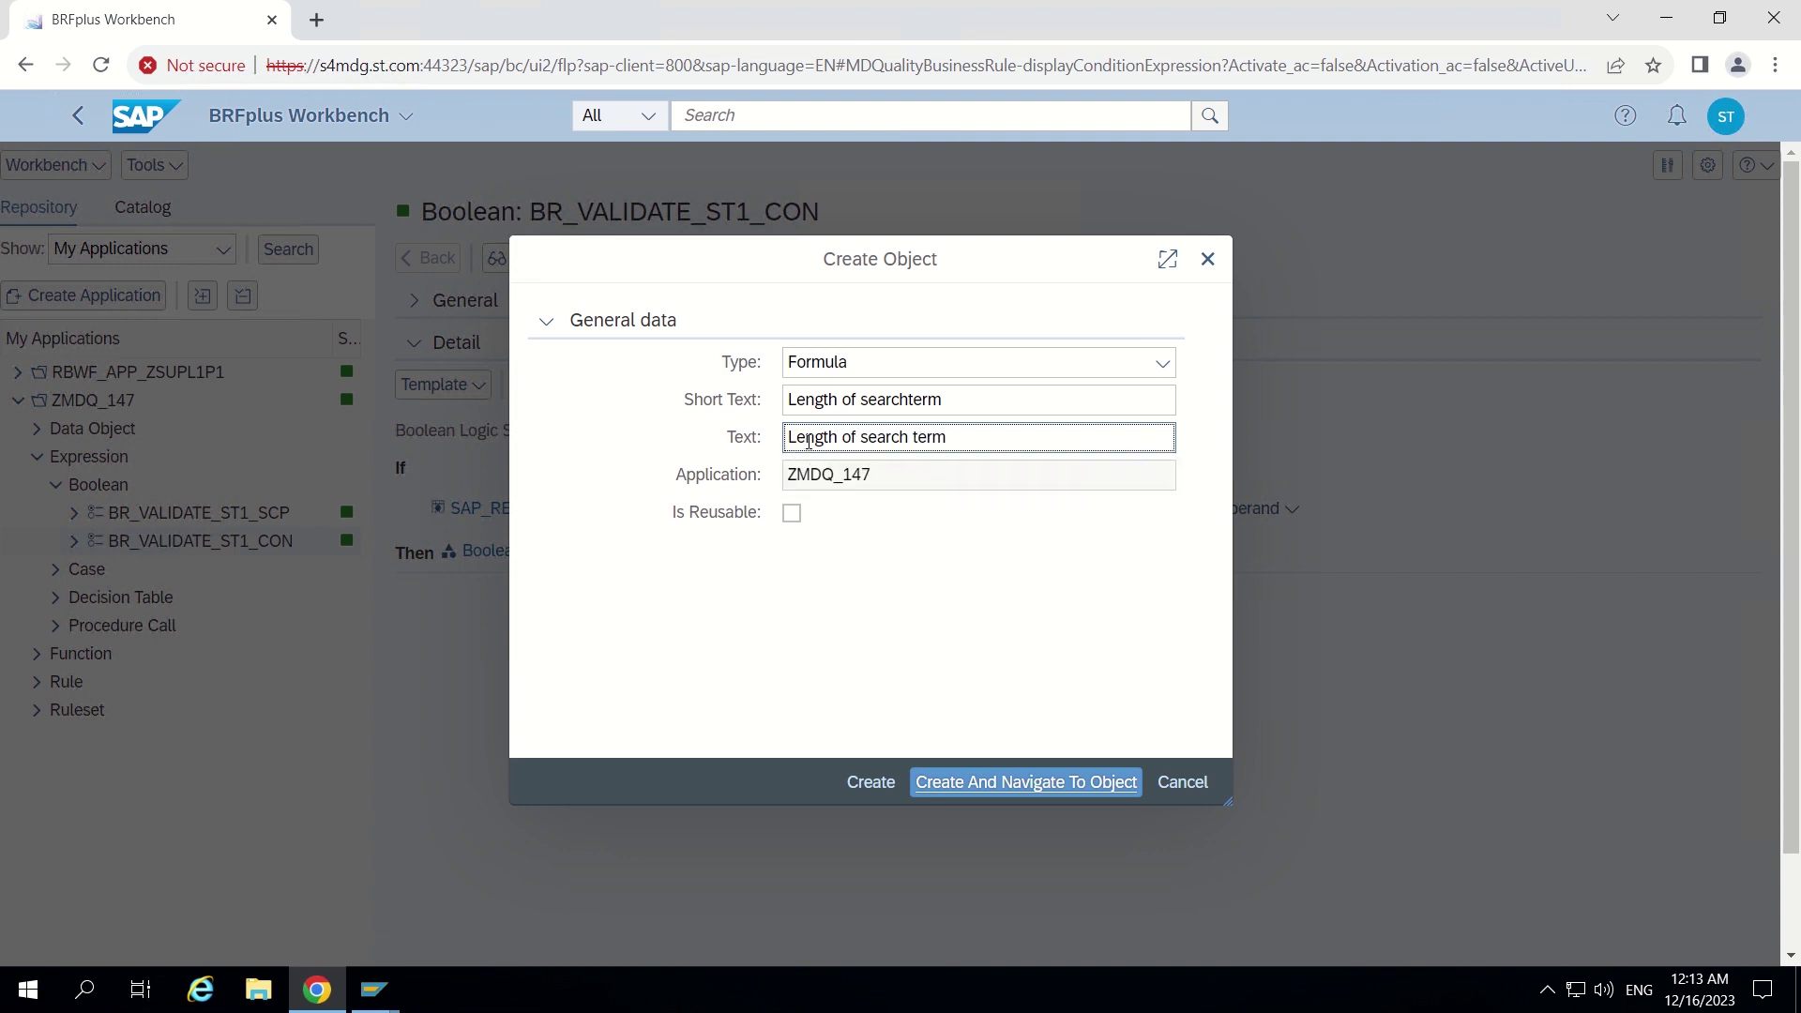
pyautogui.click(960, 782)
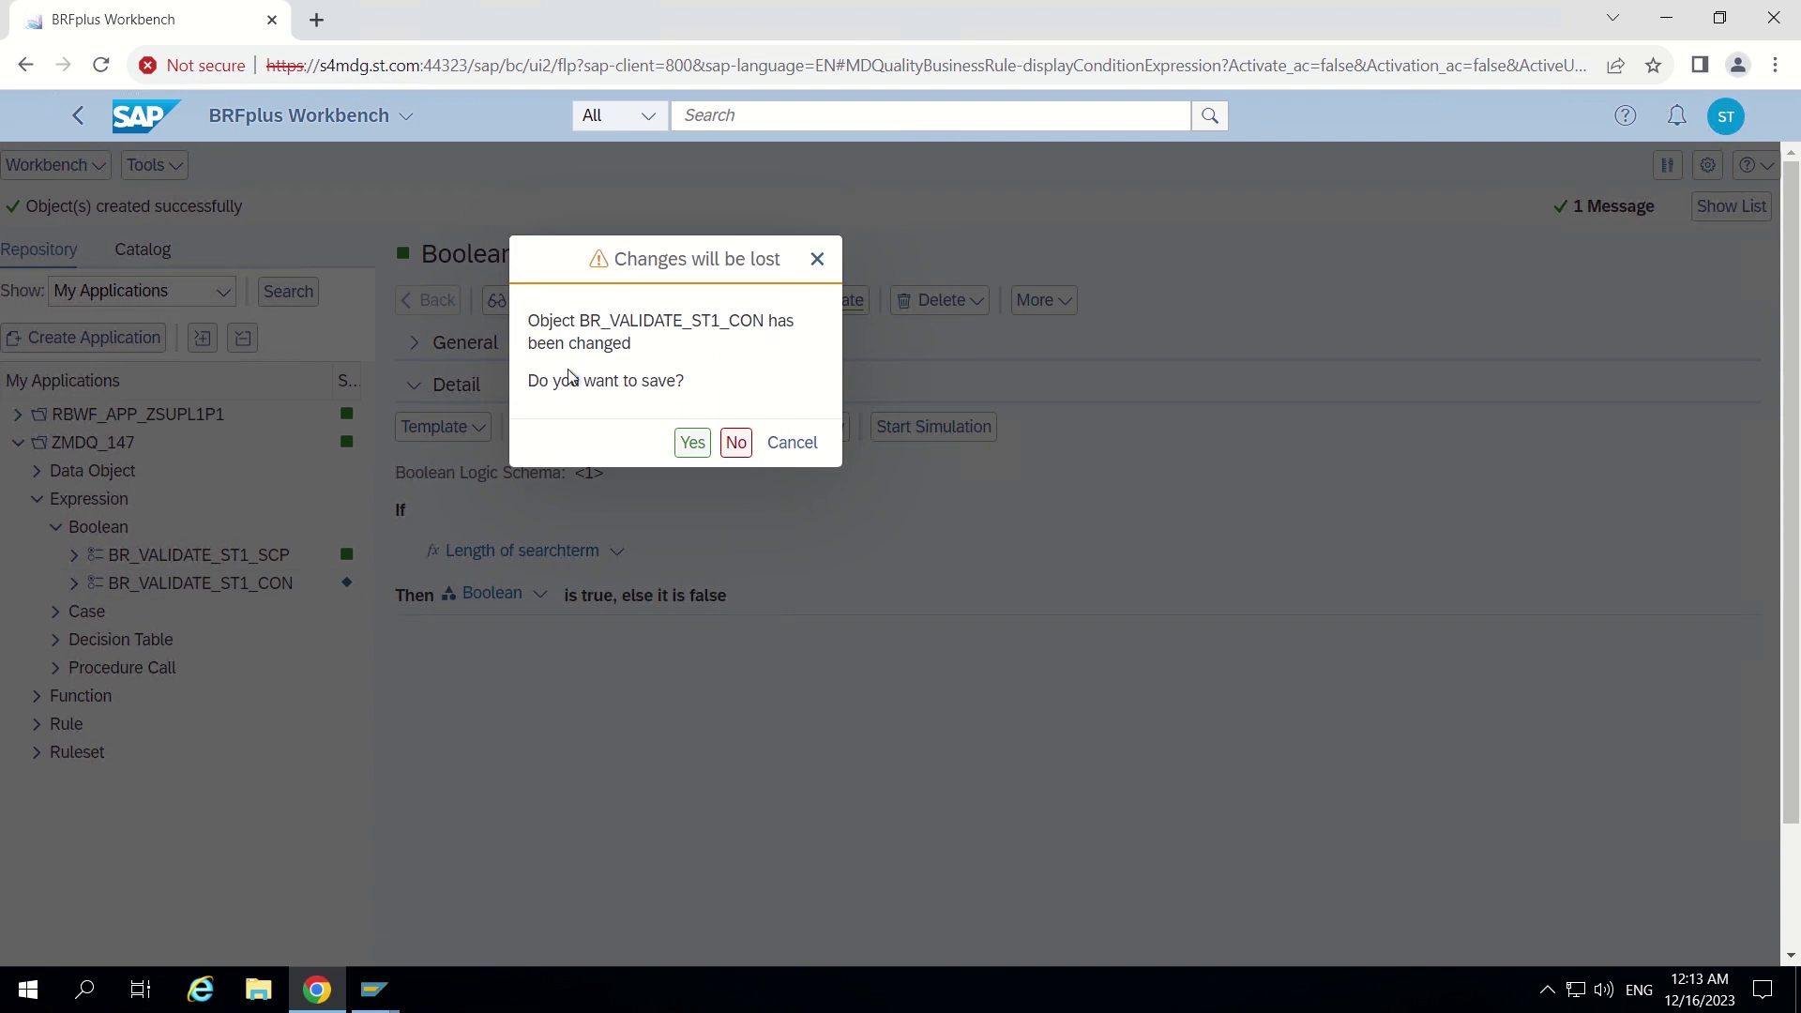
pyautogui.click(691, 444)
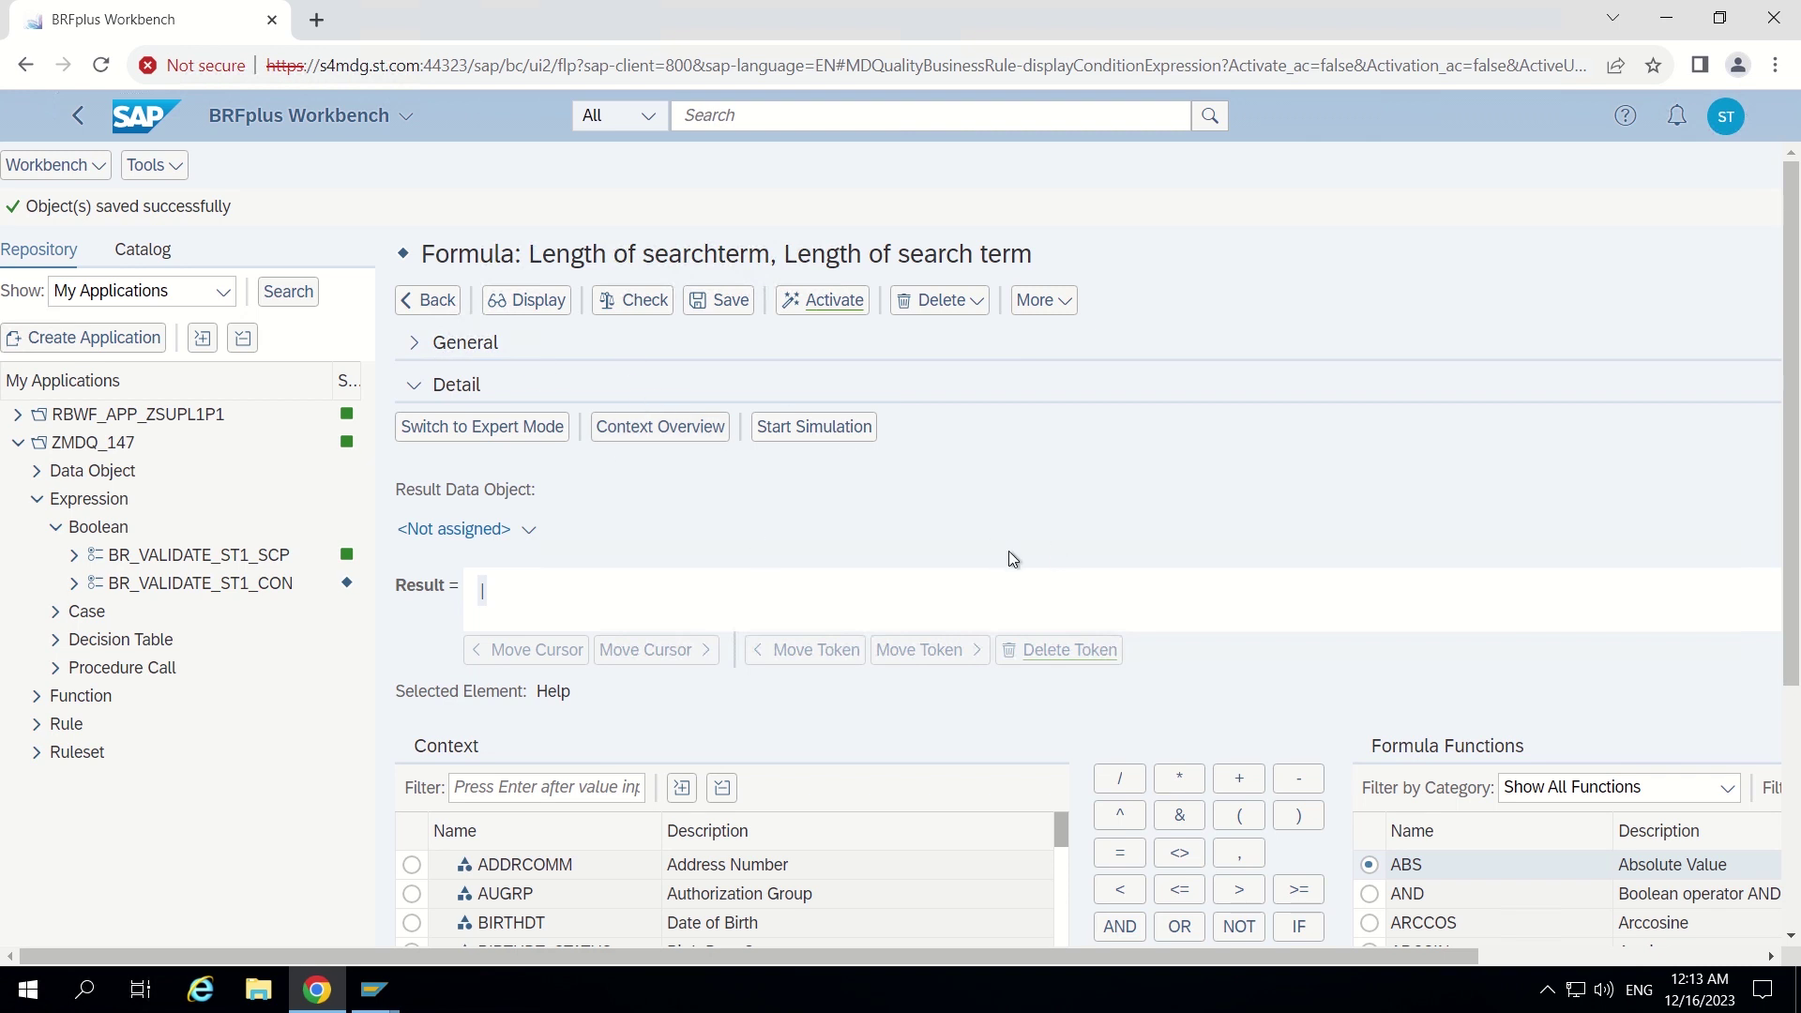
pyautogui.scroll(-1, 1009, 550)
pyautogui.scroll(1, 1009, 549)
pyautogui.moveTo(424, 253); pyautogui.dragTo(812, 245)
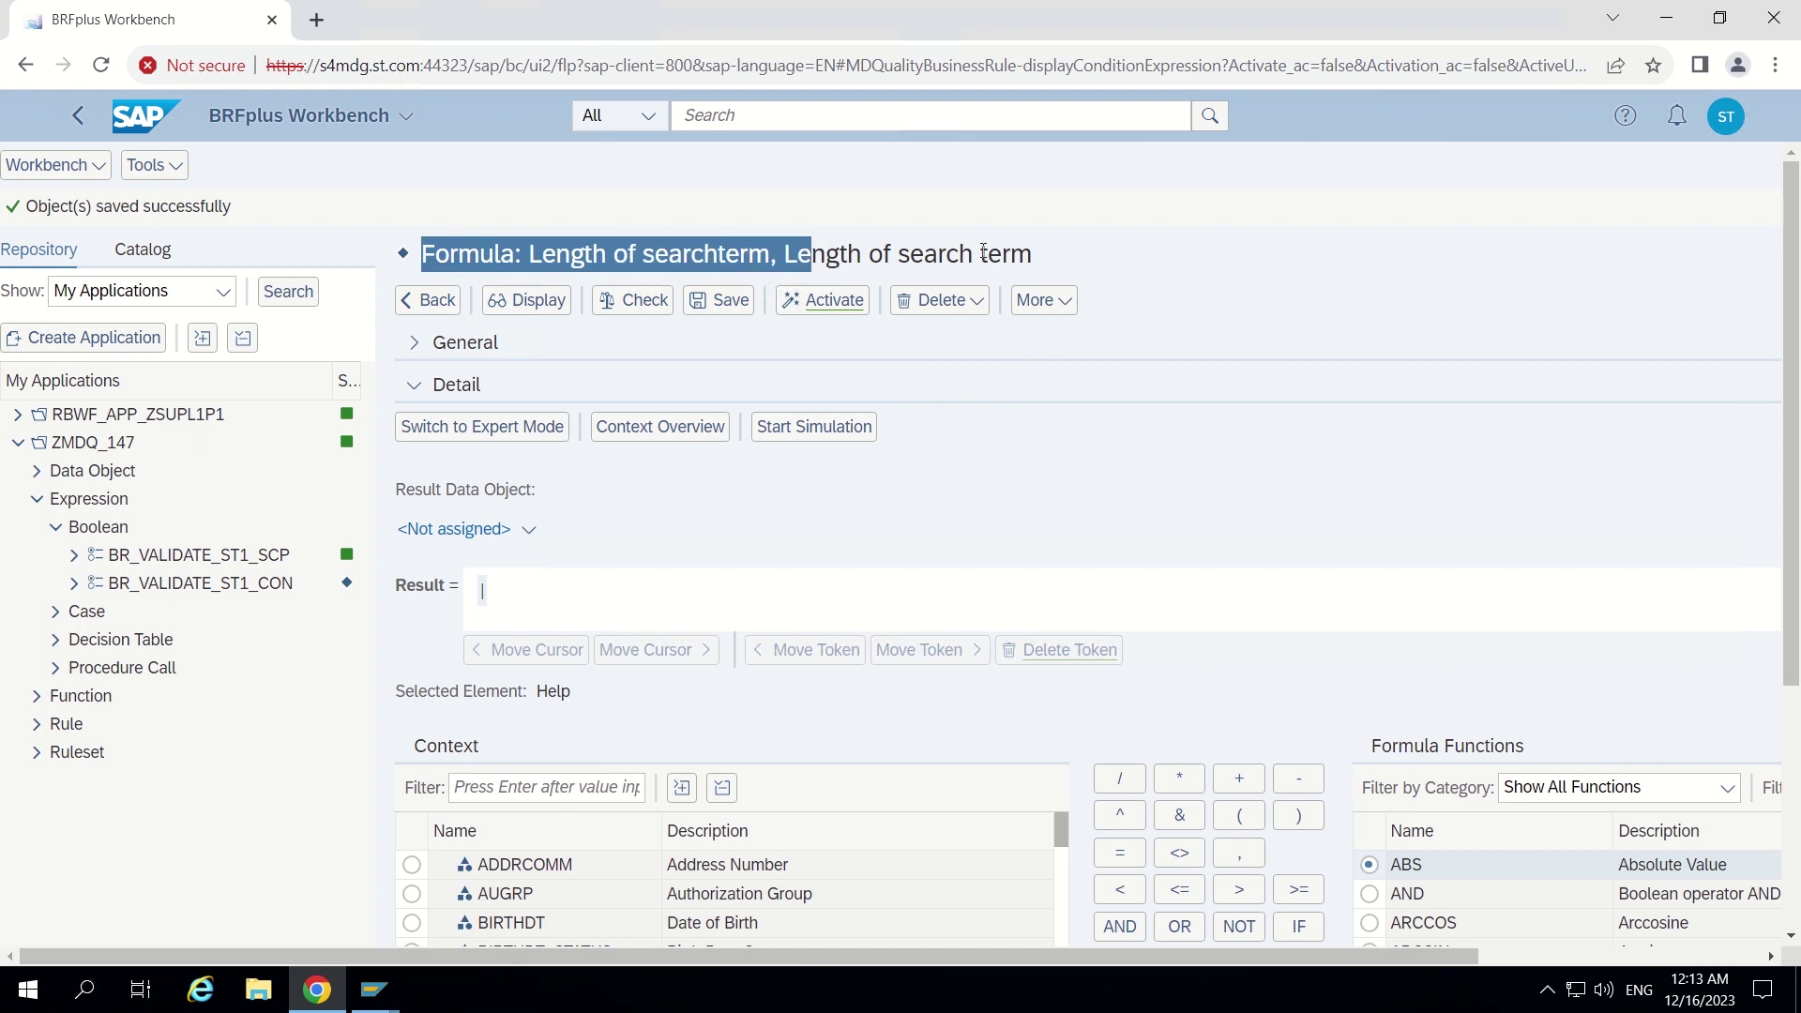
pyautogui.moveTo(1042, 251); pyautogui.dragTo(369, 240)
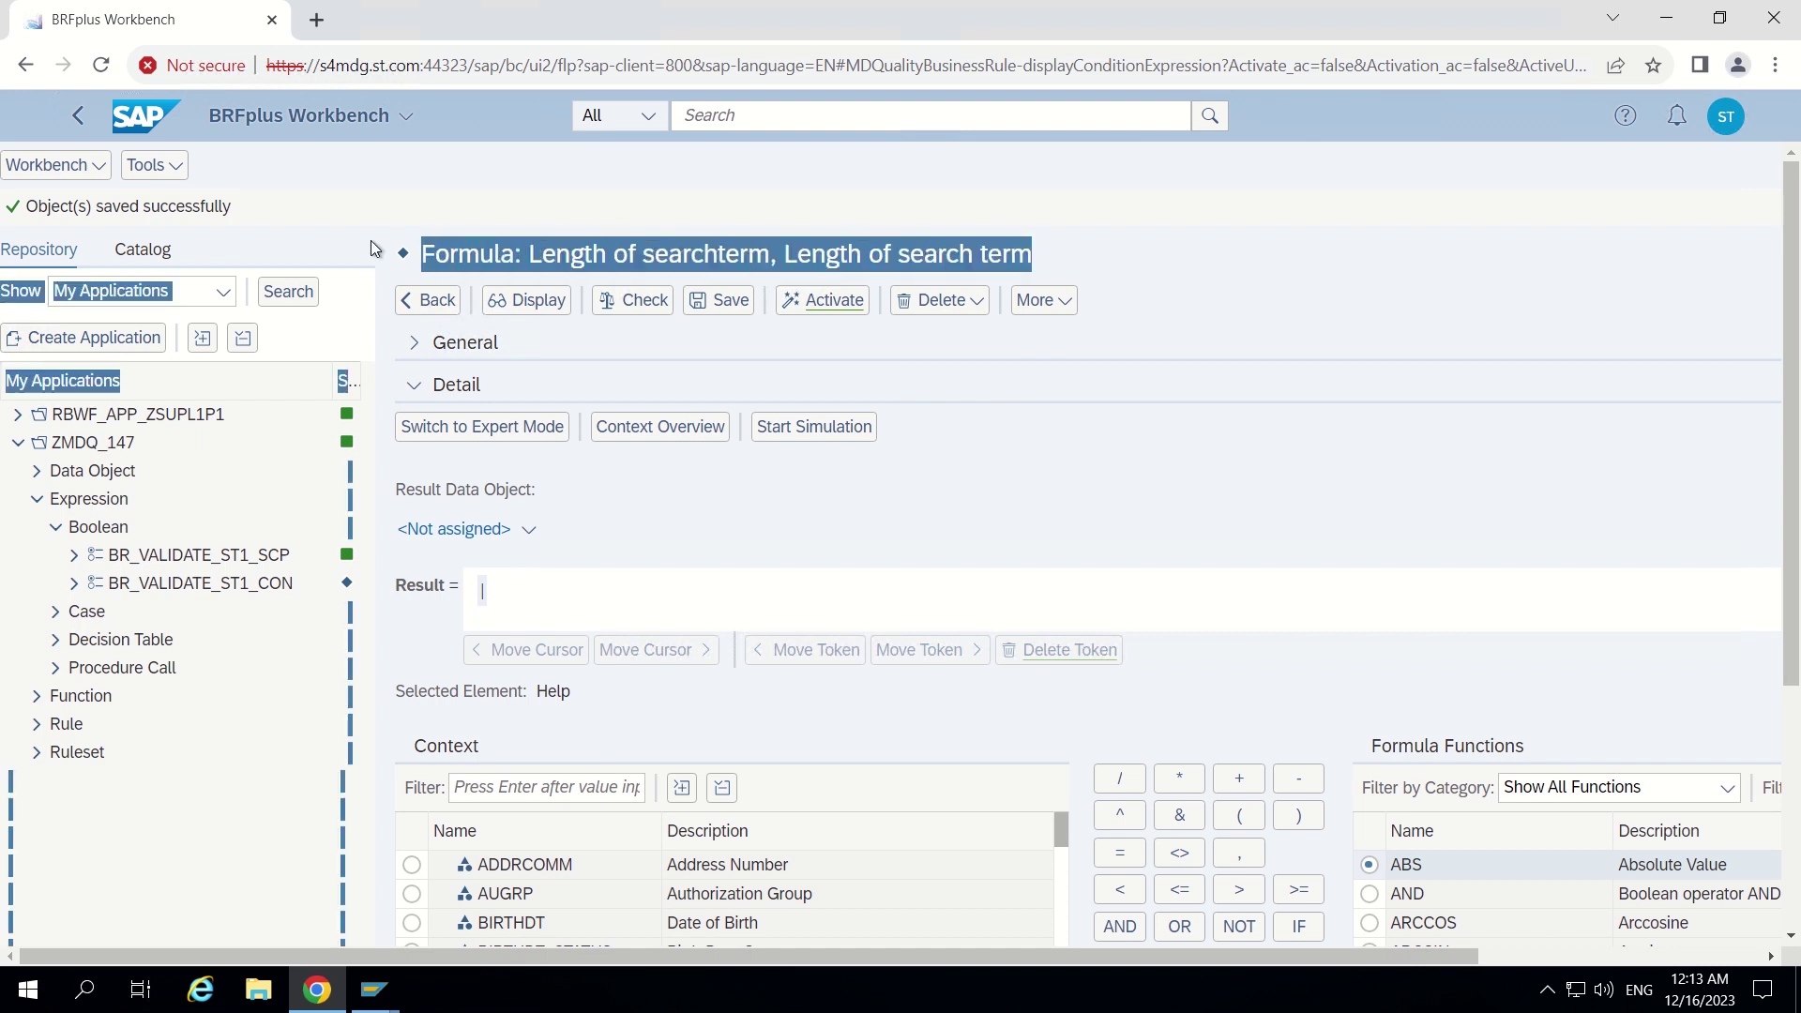
pyautogui.click(418, 253)
pyautogui.scroll(-4, 1006, 410)
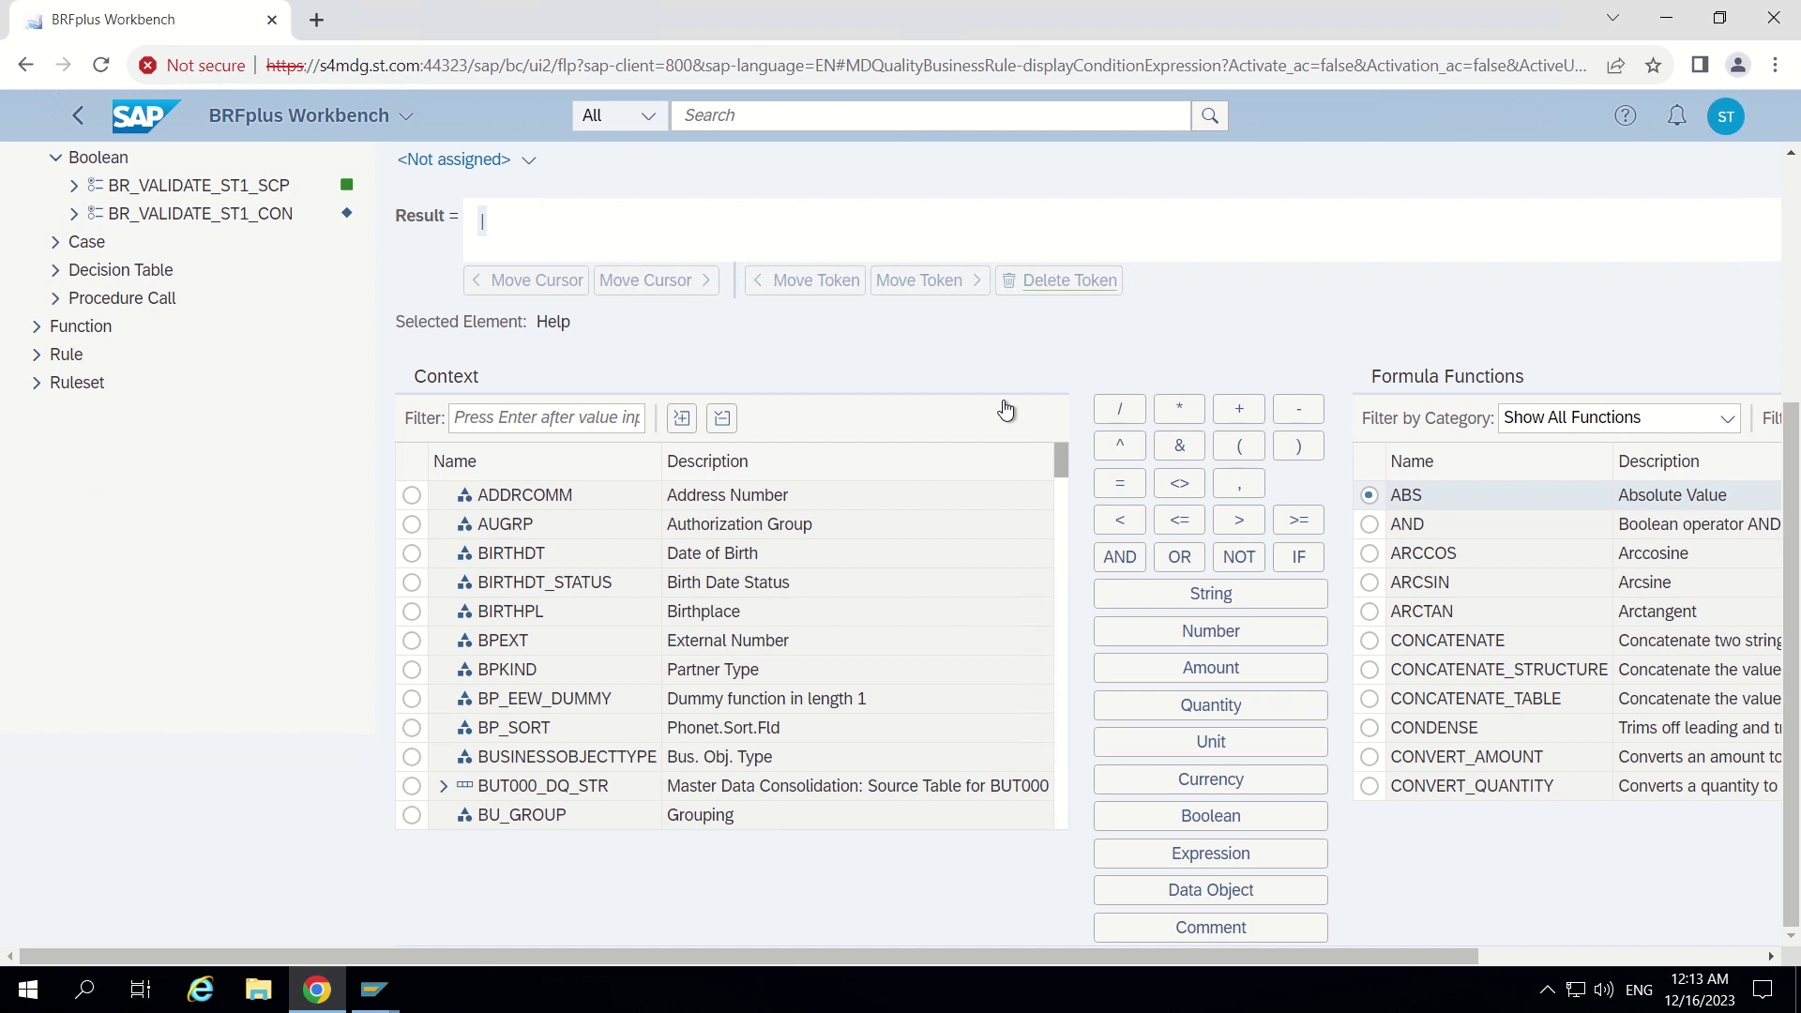
pyautogui.scroll(3, 1002, 406)
pyautogui.scroll(2, 955, 376)
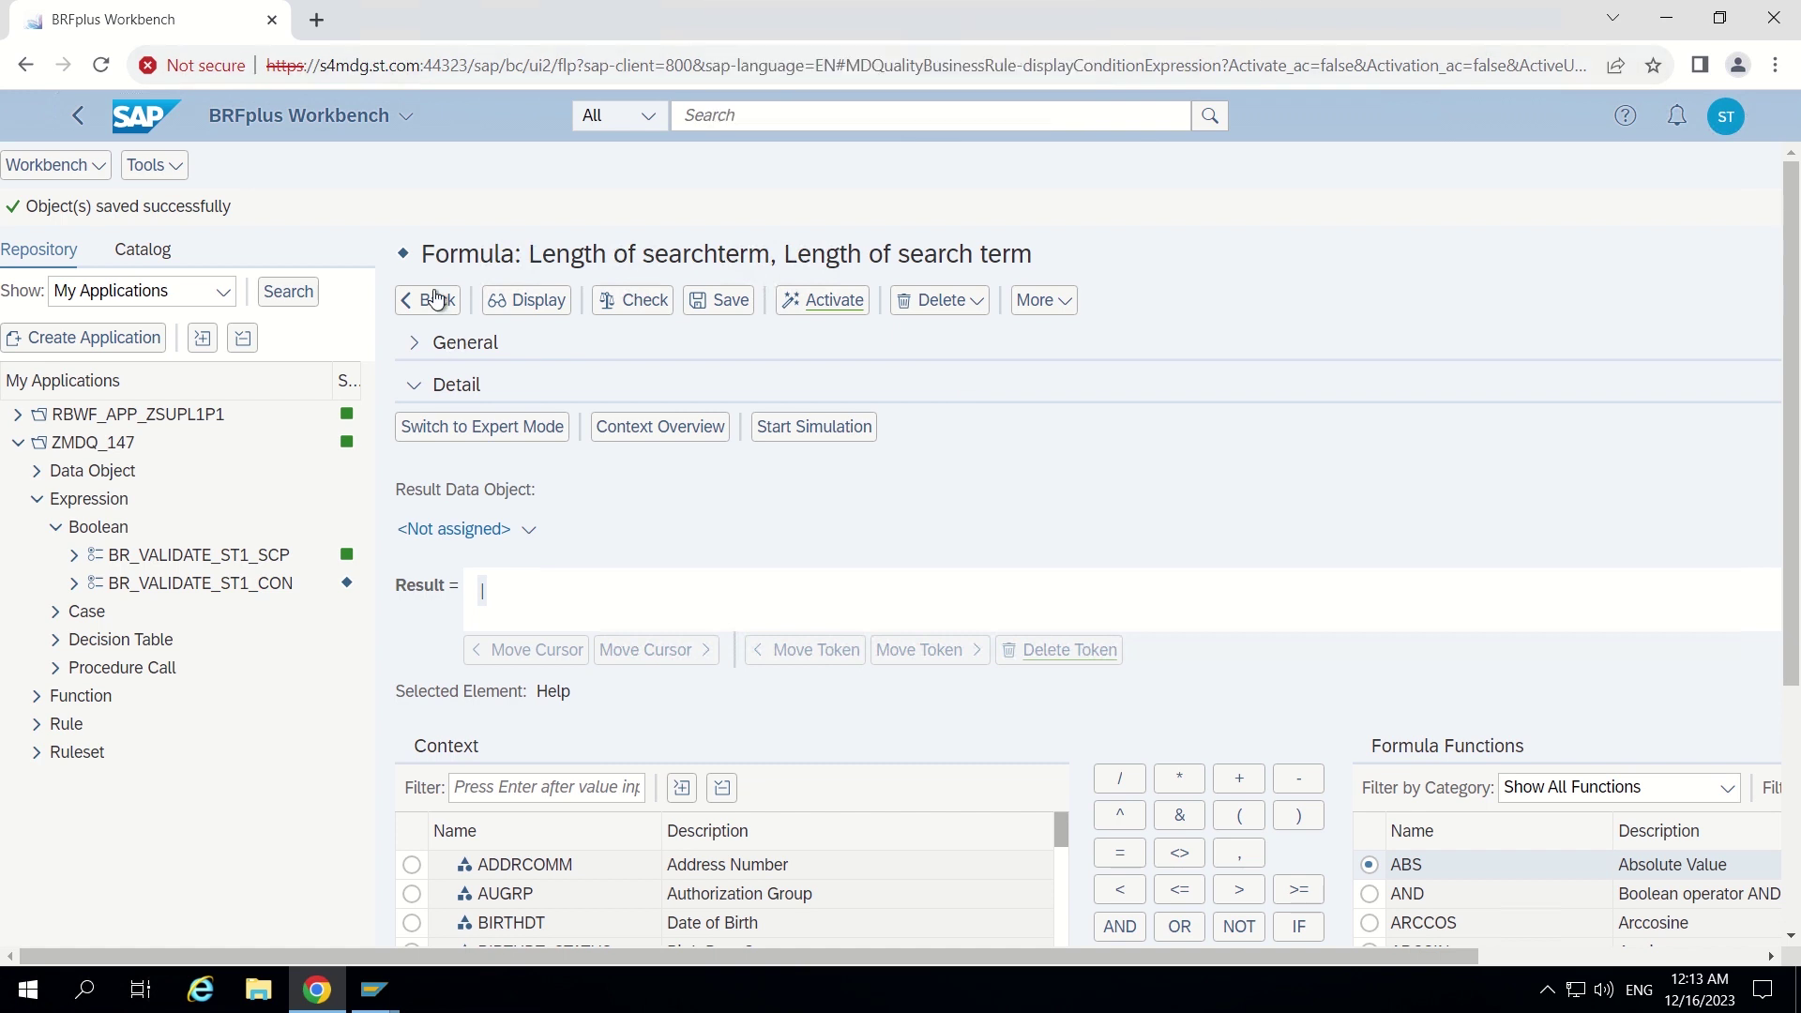
pyautogui.moveTo(421, 254); pyautogui.dragTo(722, 255)
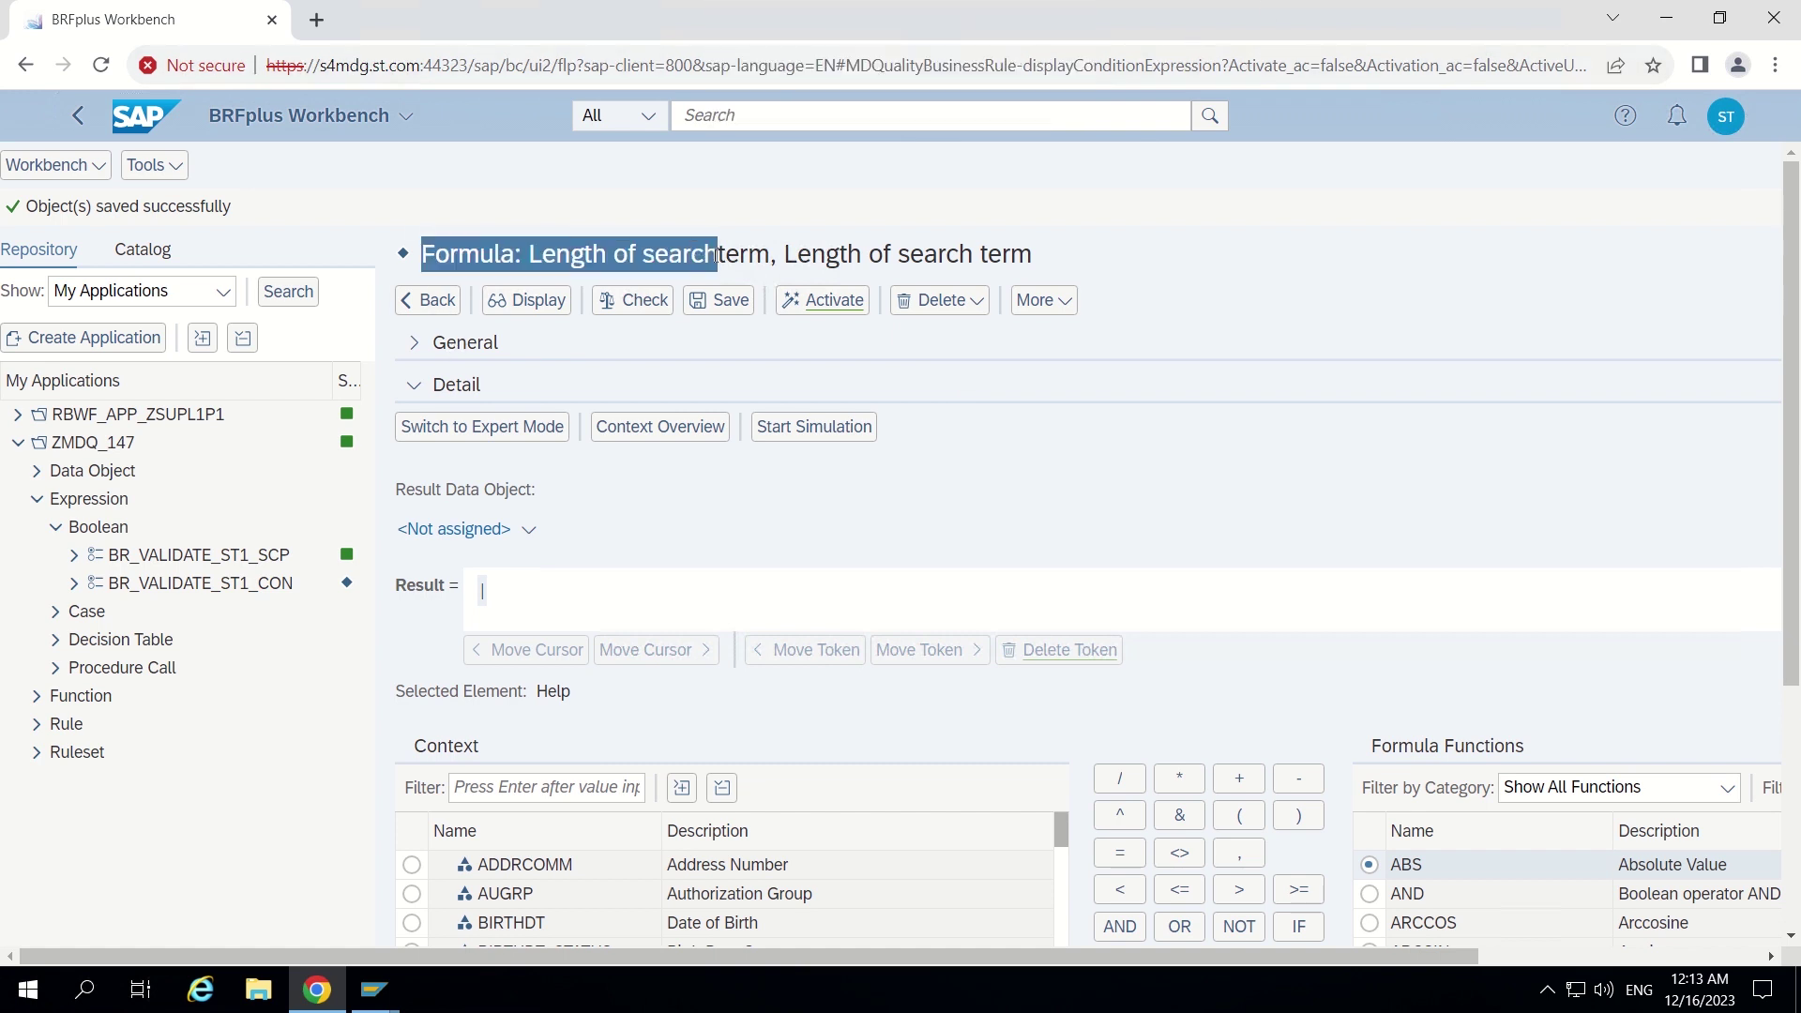
# Filter the formula functions by String Functions and insert STRING_LENGTH into the result, with the cursor between its parentheses
pyautogui.scroll(-4, 1078, 527)
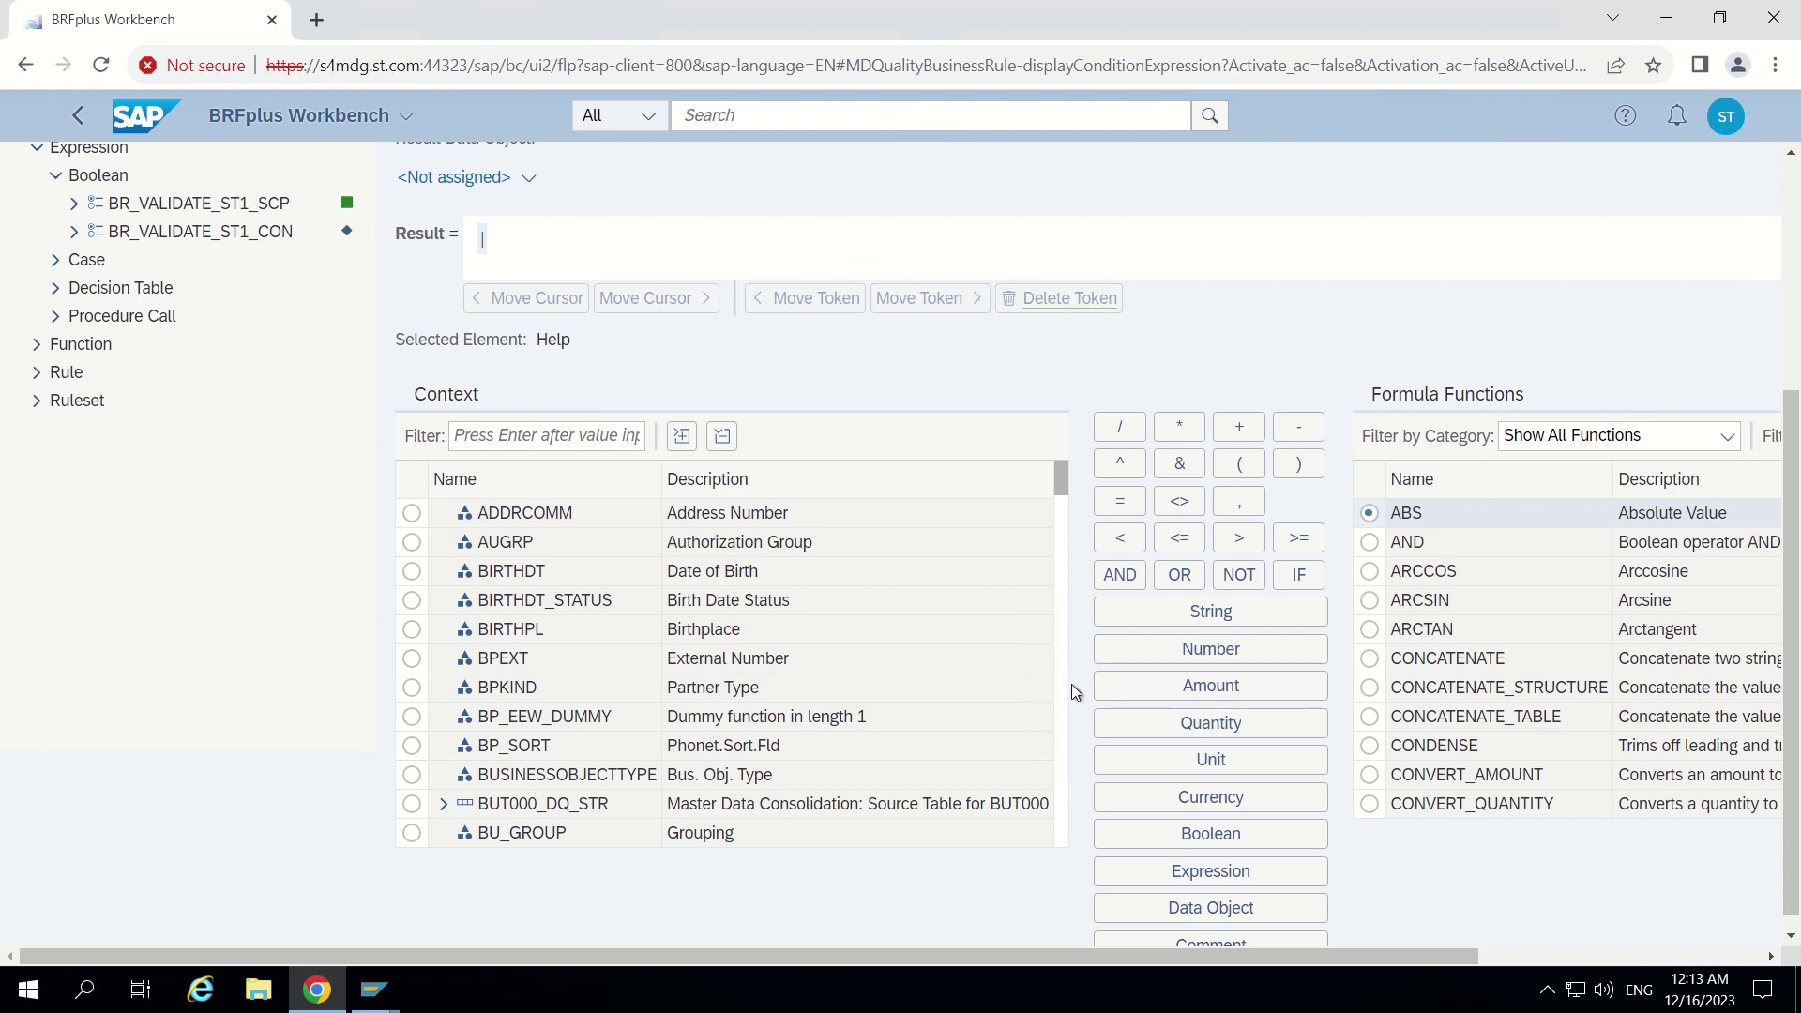
pyautogui.moveTo(897, 956); pyautogui.dragTo(1160, 950)
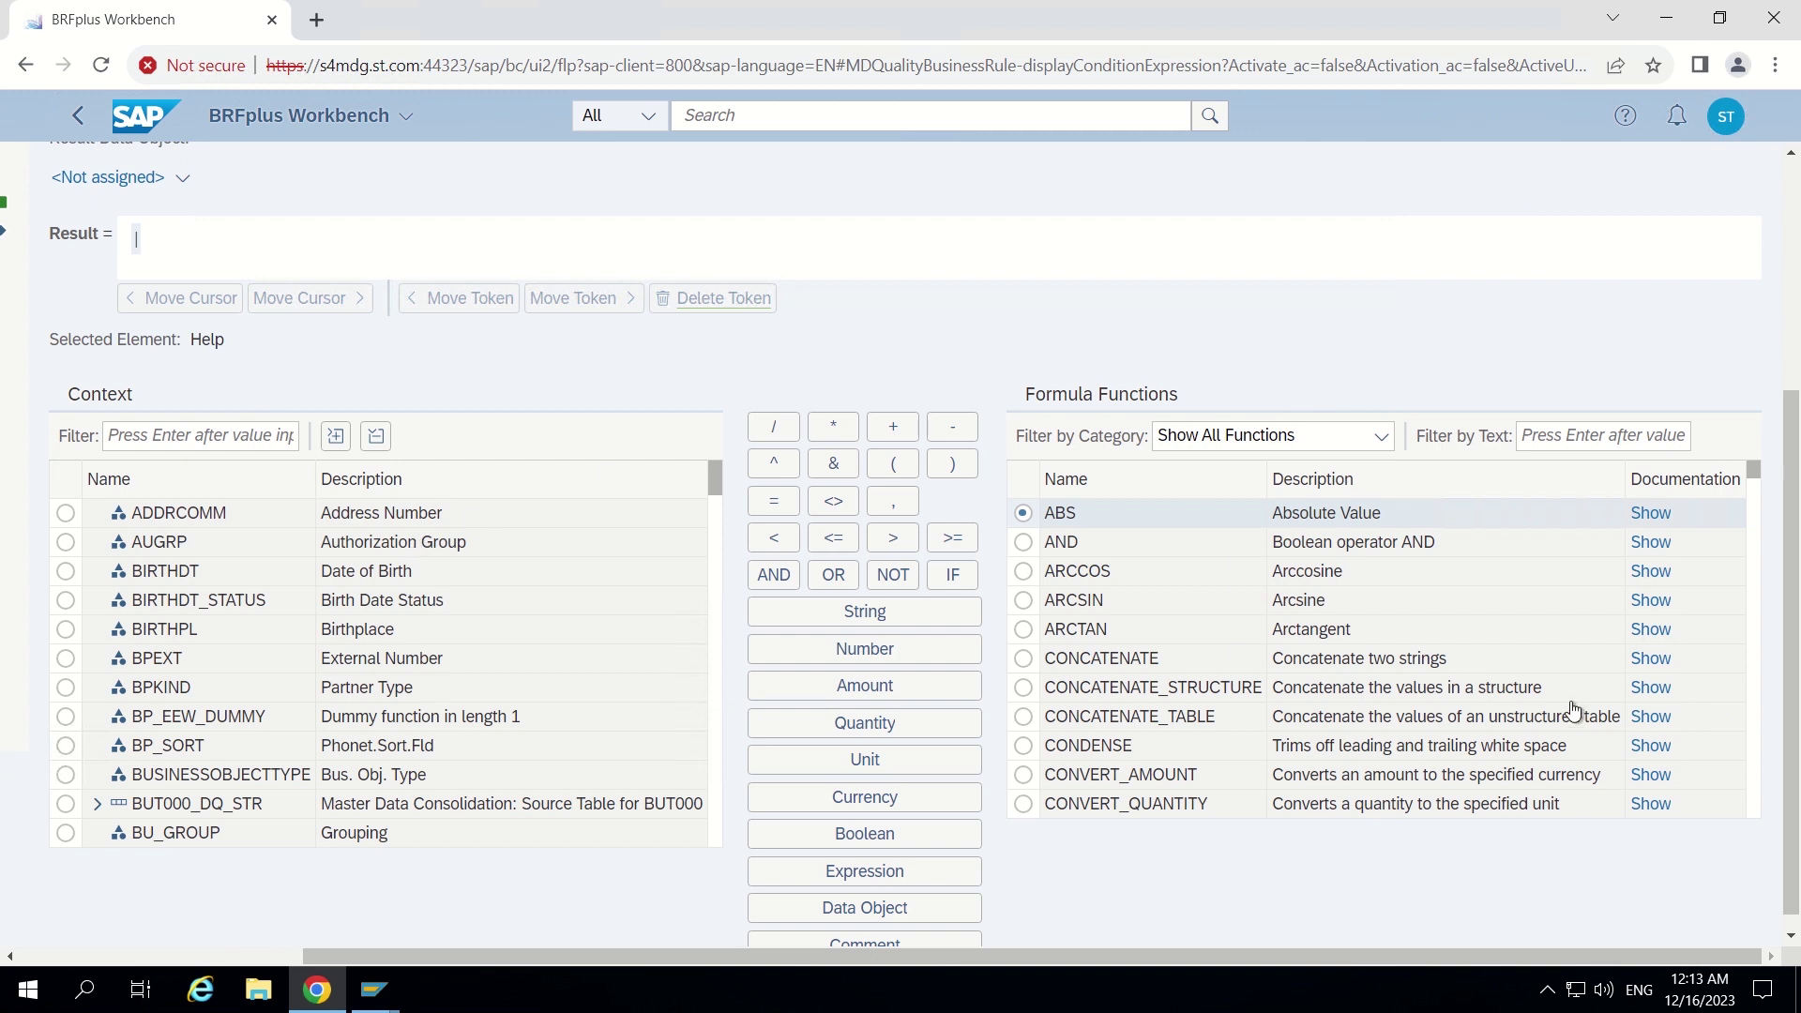
pyautogui.click(1350, 437)
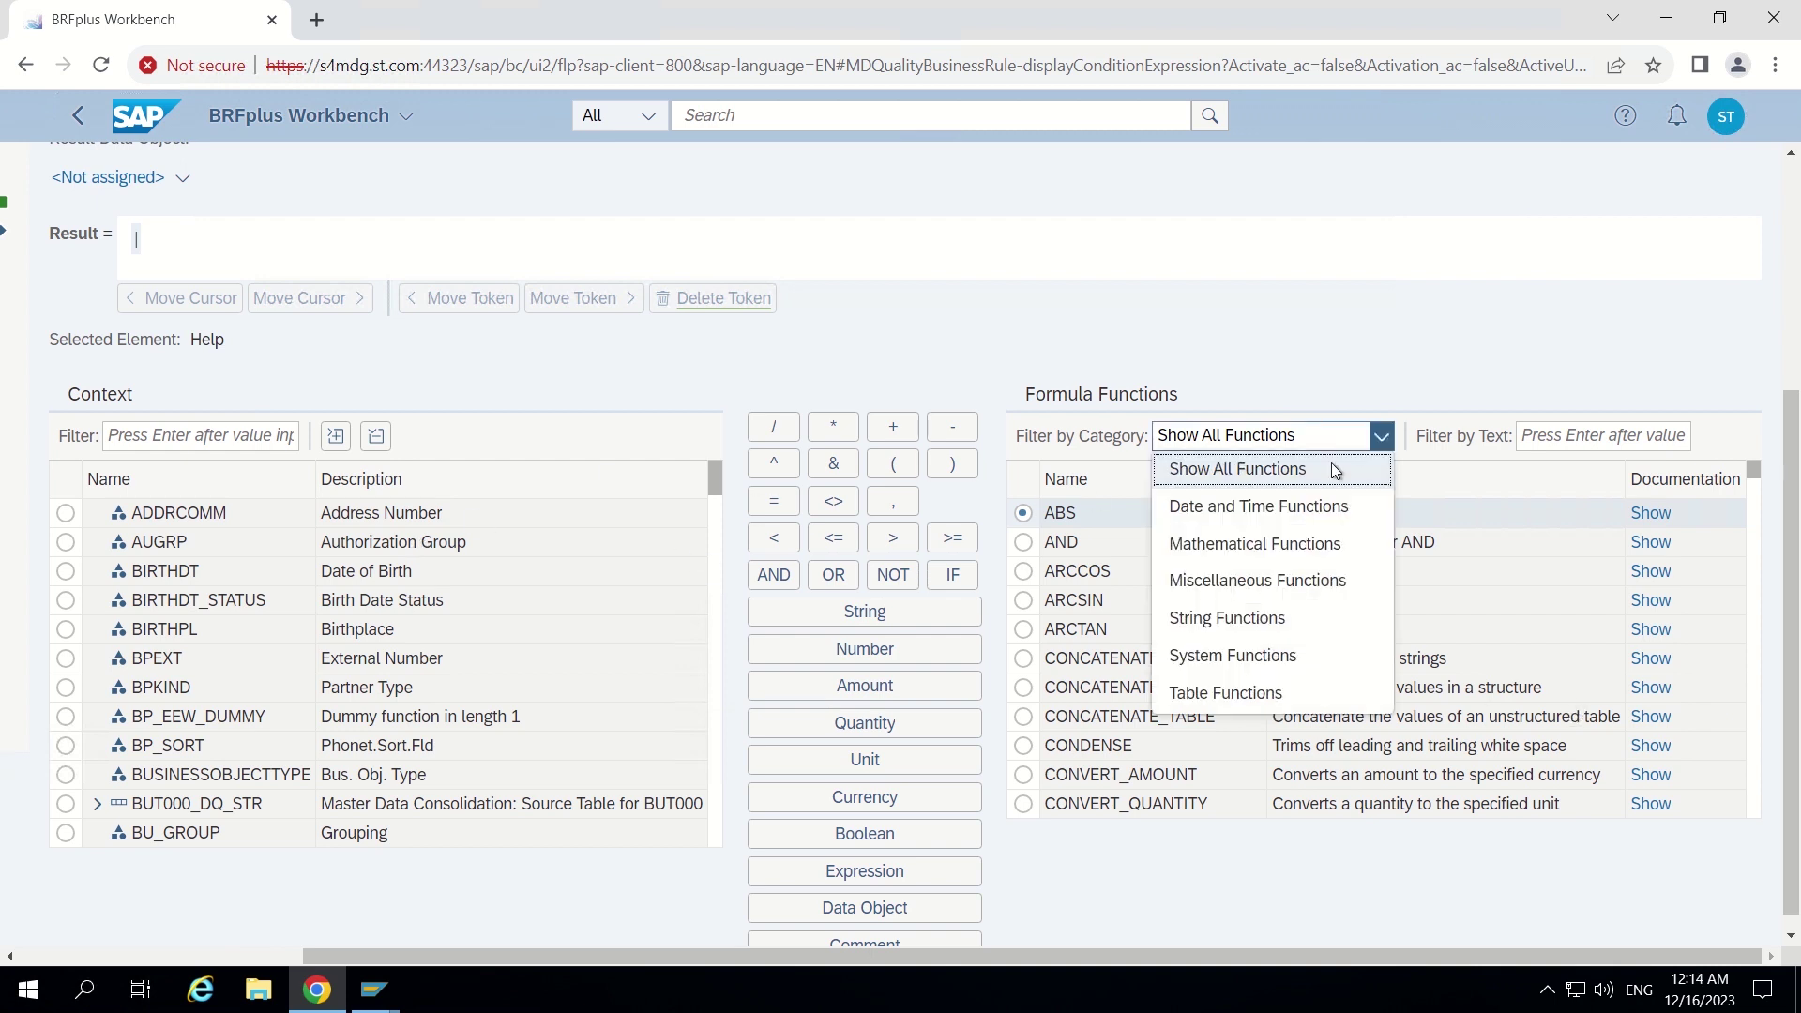
pyautogui.click(1210, 626)
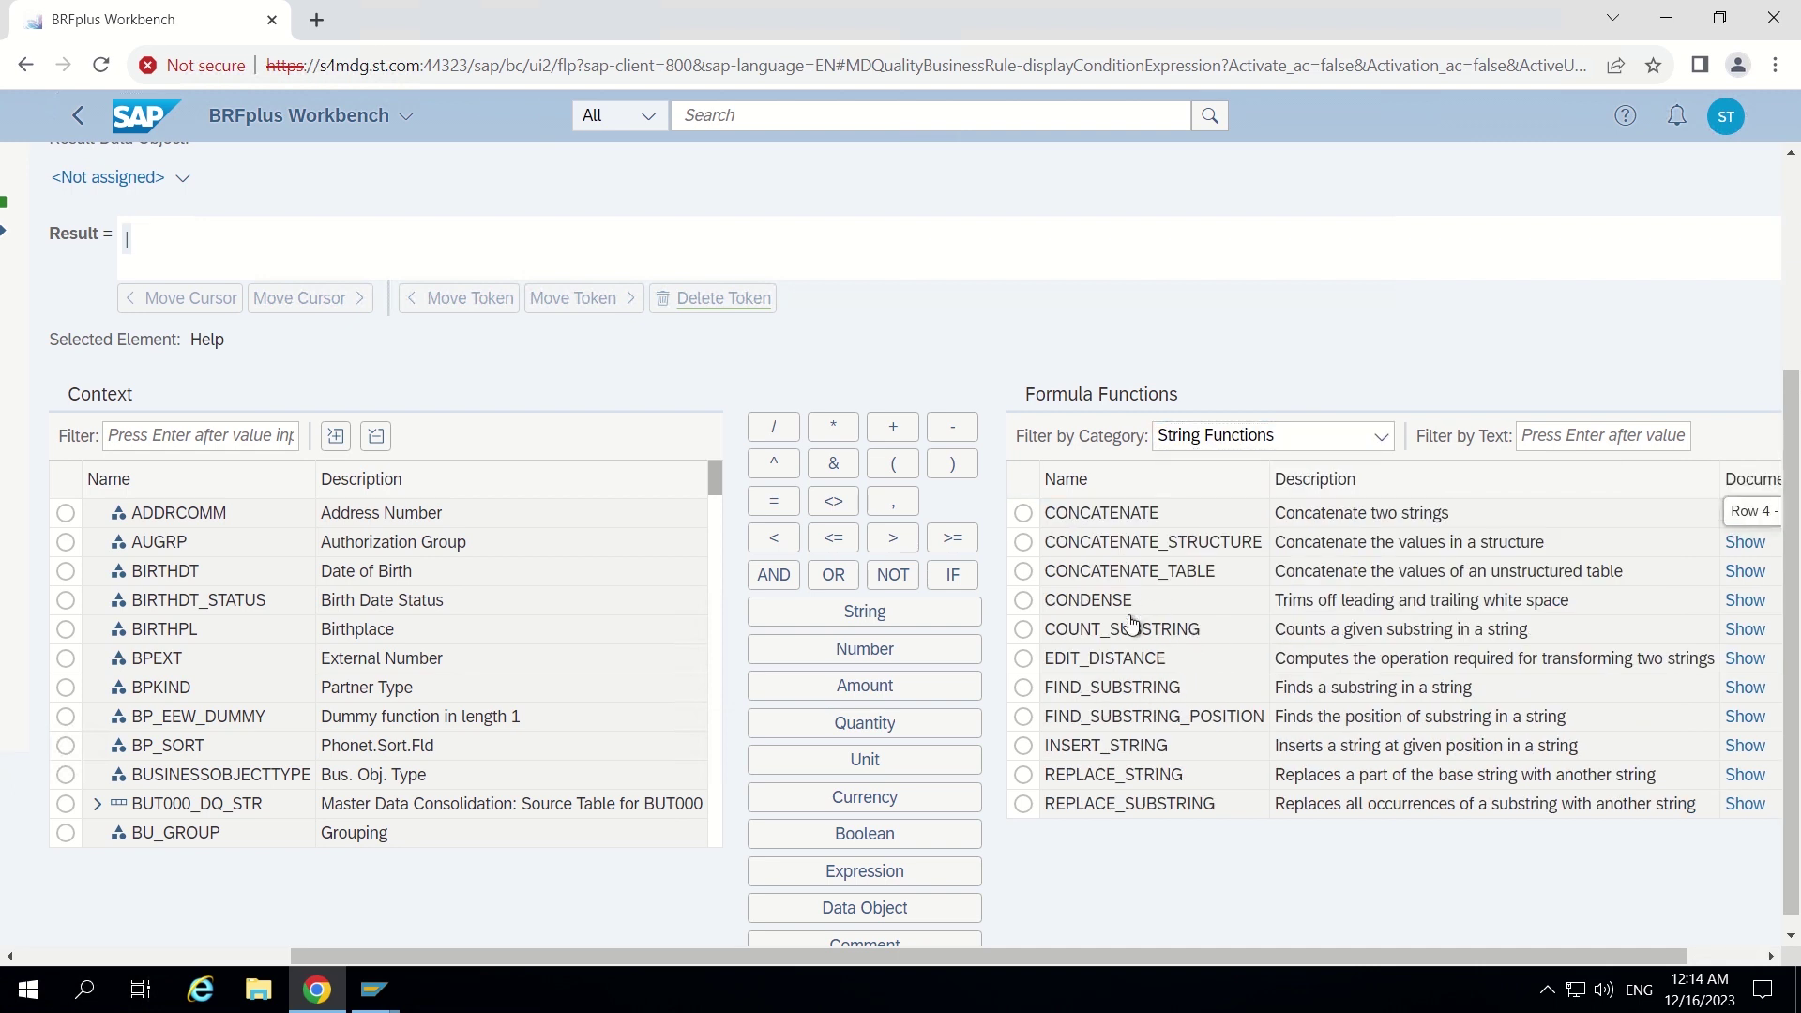
pyautogui.scroll(-1, 1135, 623)
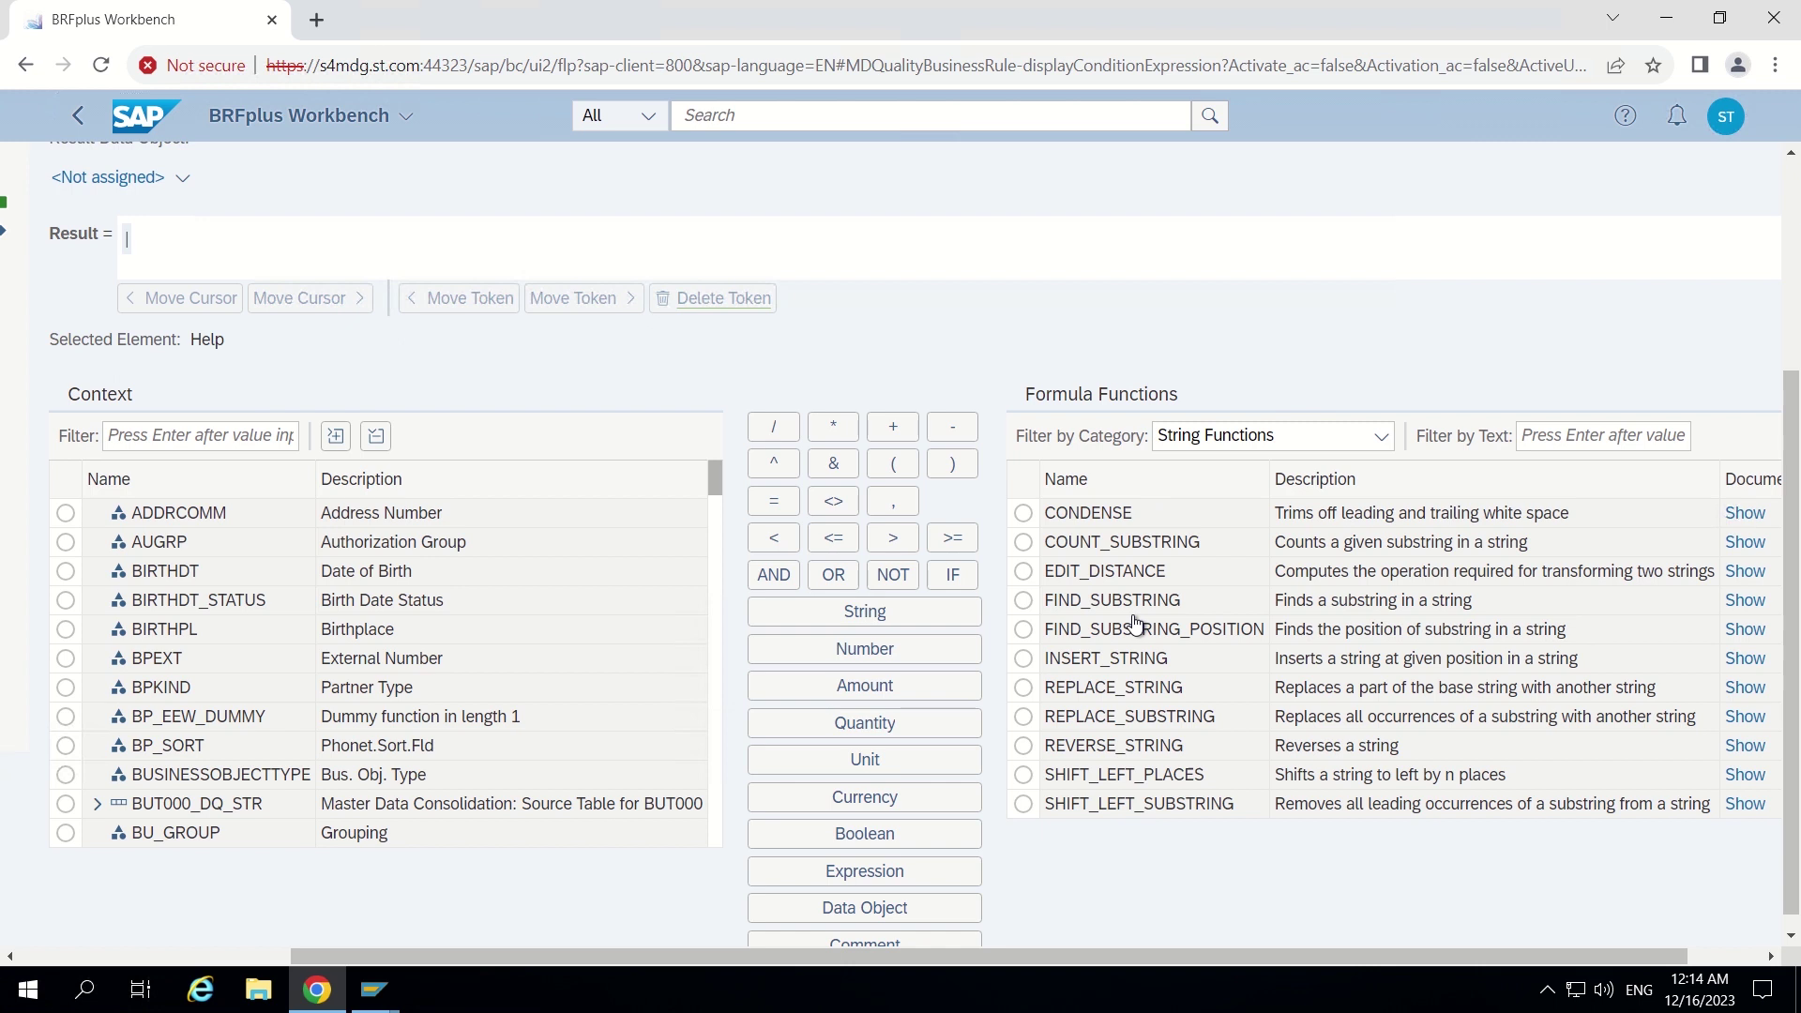
pyautogui.scroll(-1, 1135, 624)
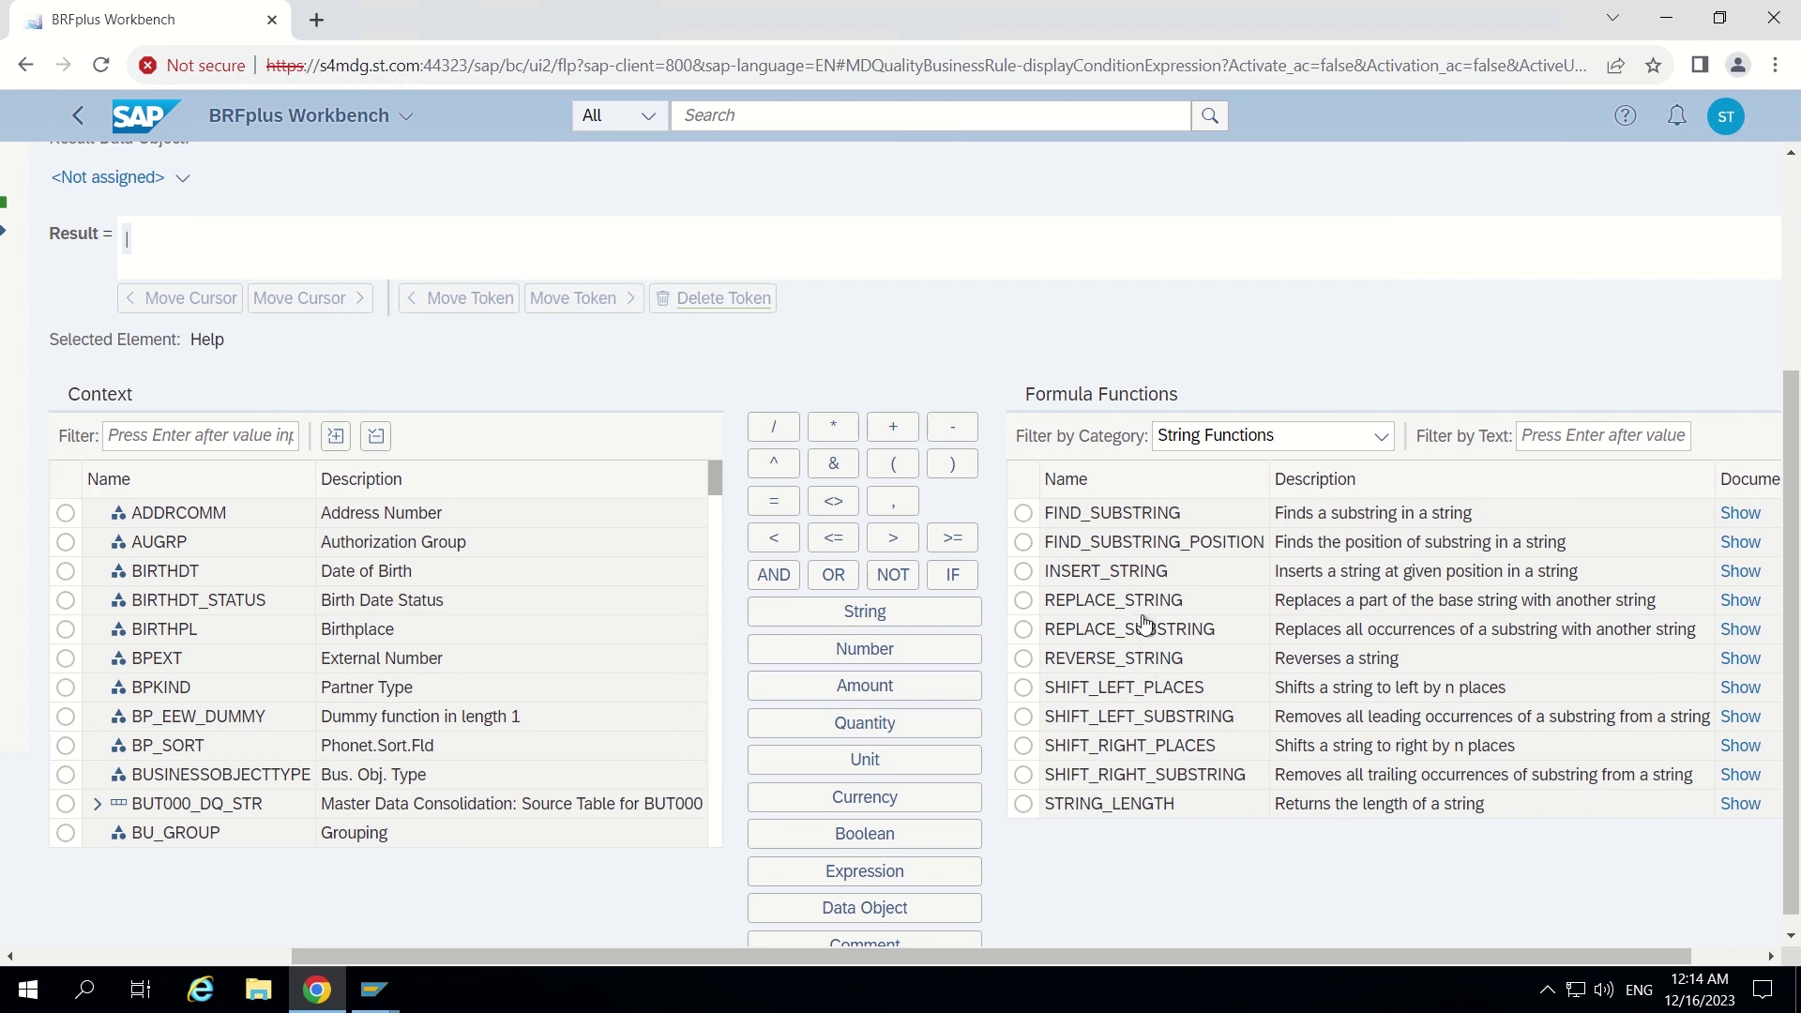
pyautogui.scroll(-1, 1144, 624)
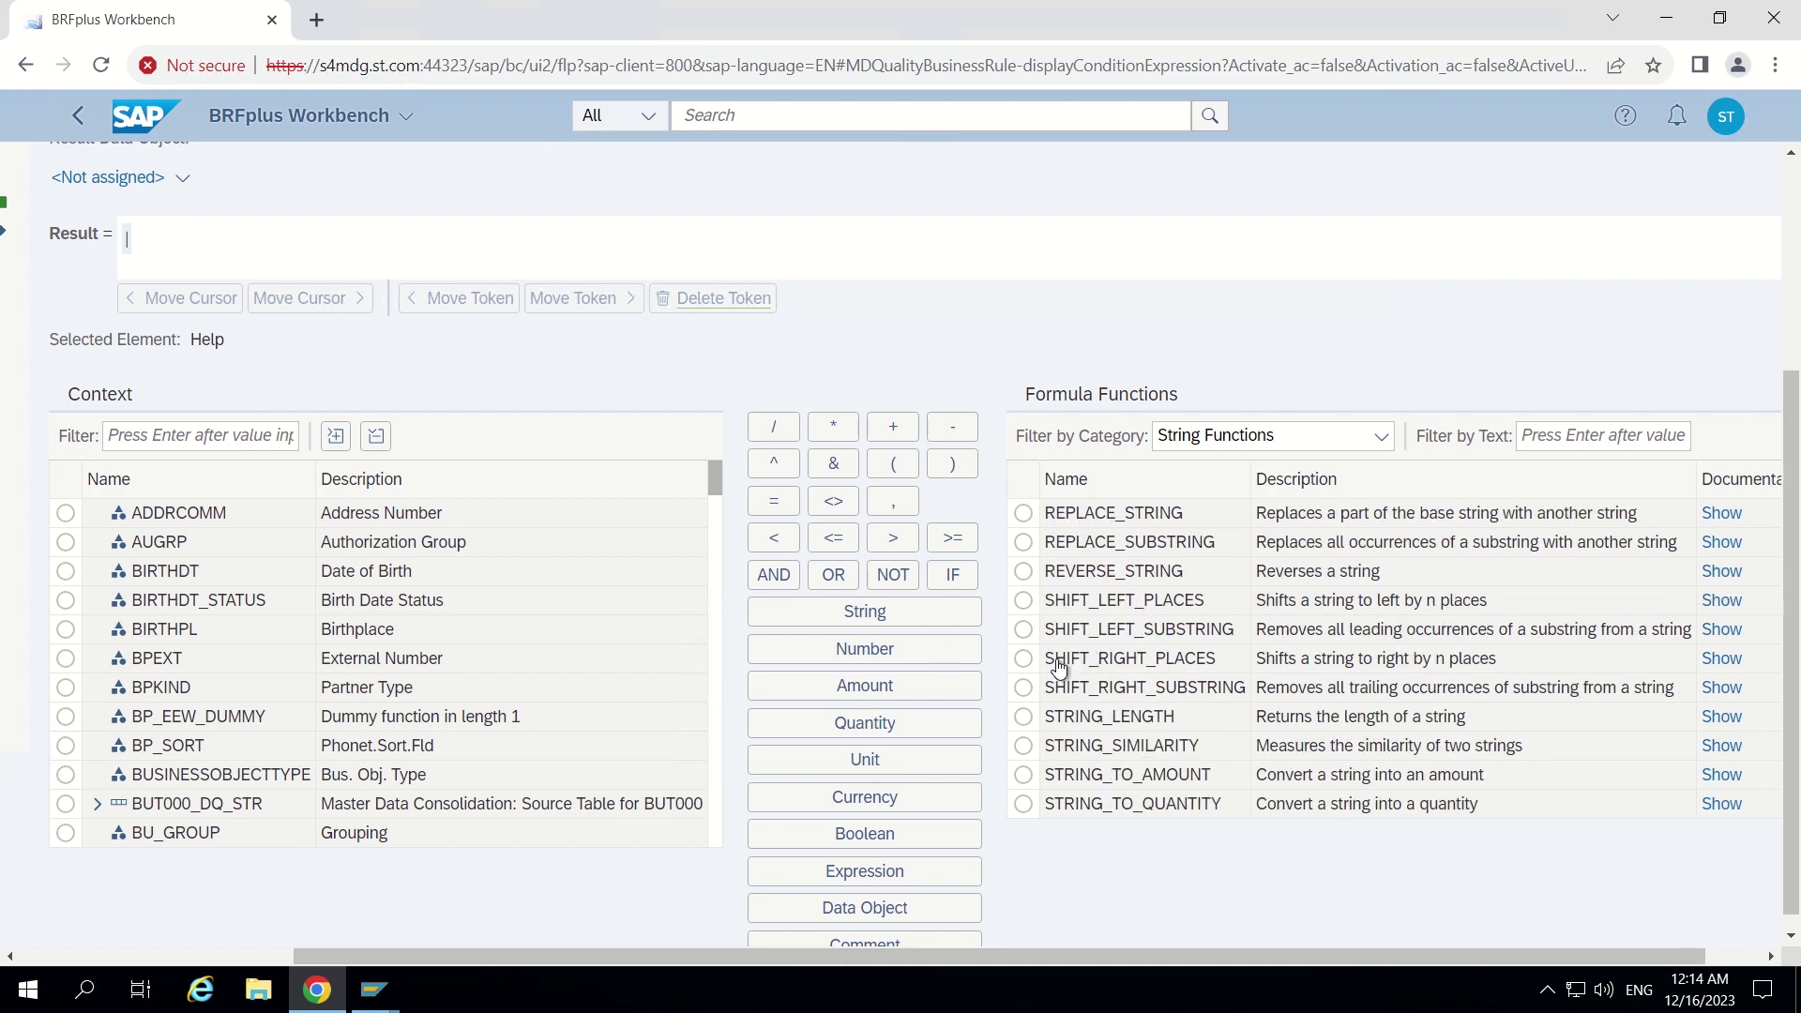
pyautogui.click(1024, 717)
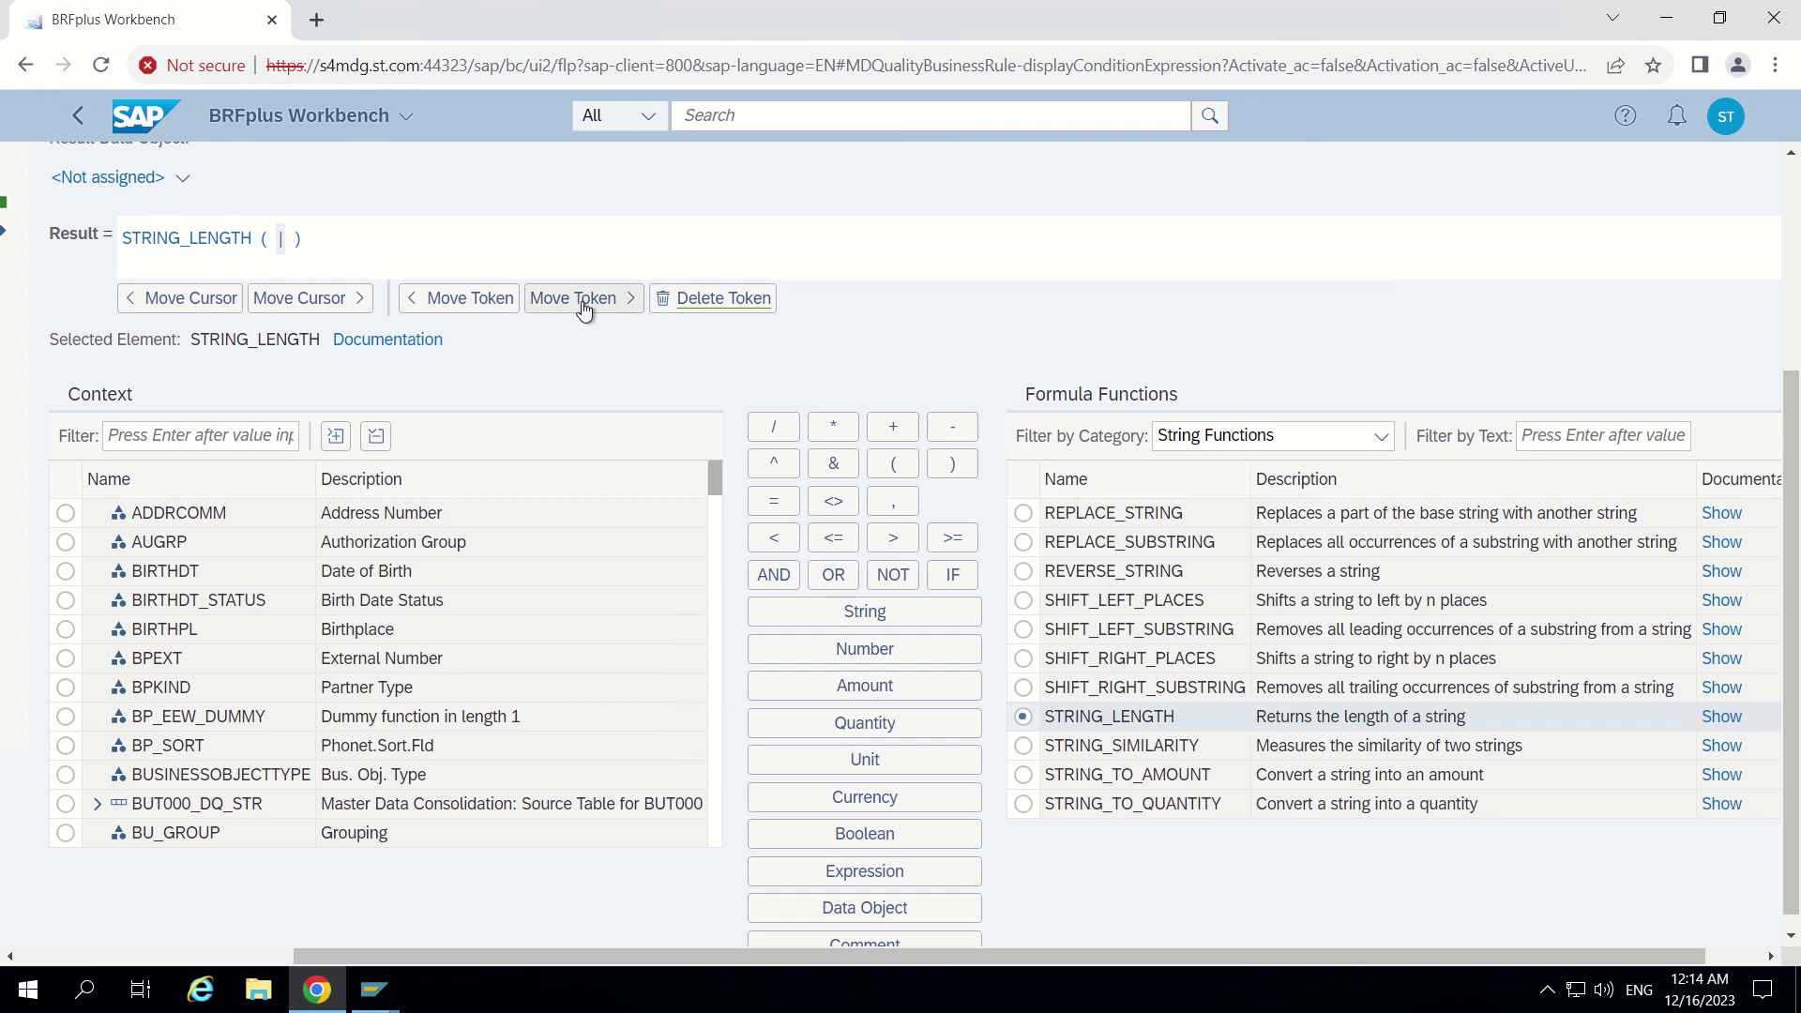
pyautogui.click(169, 300)
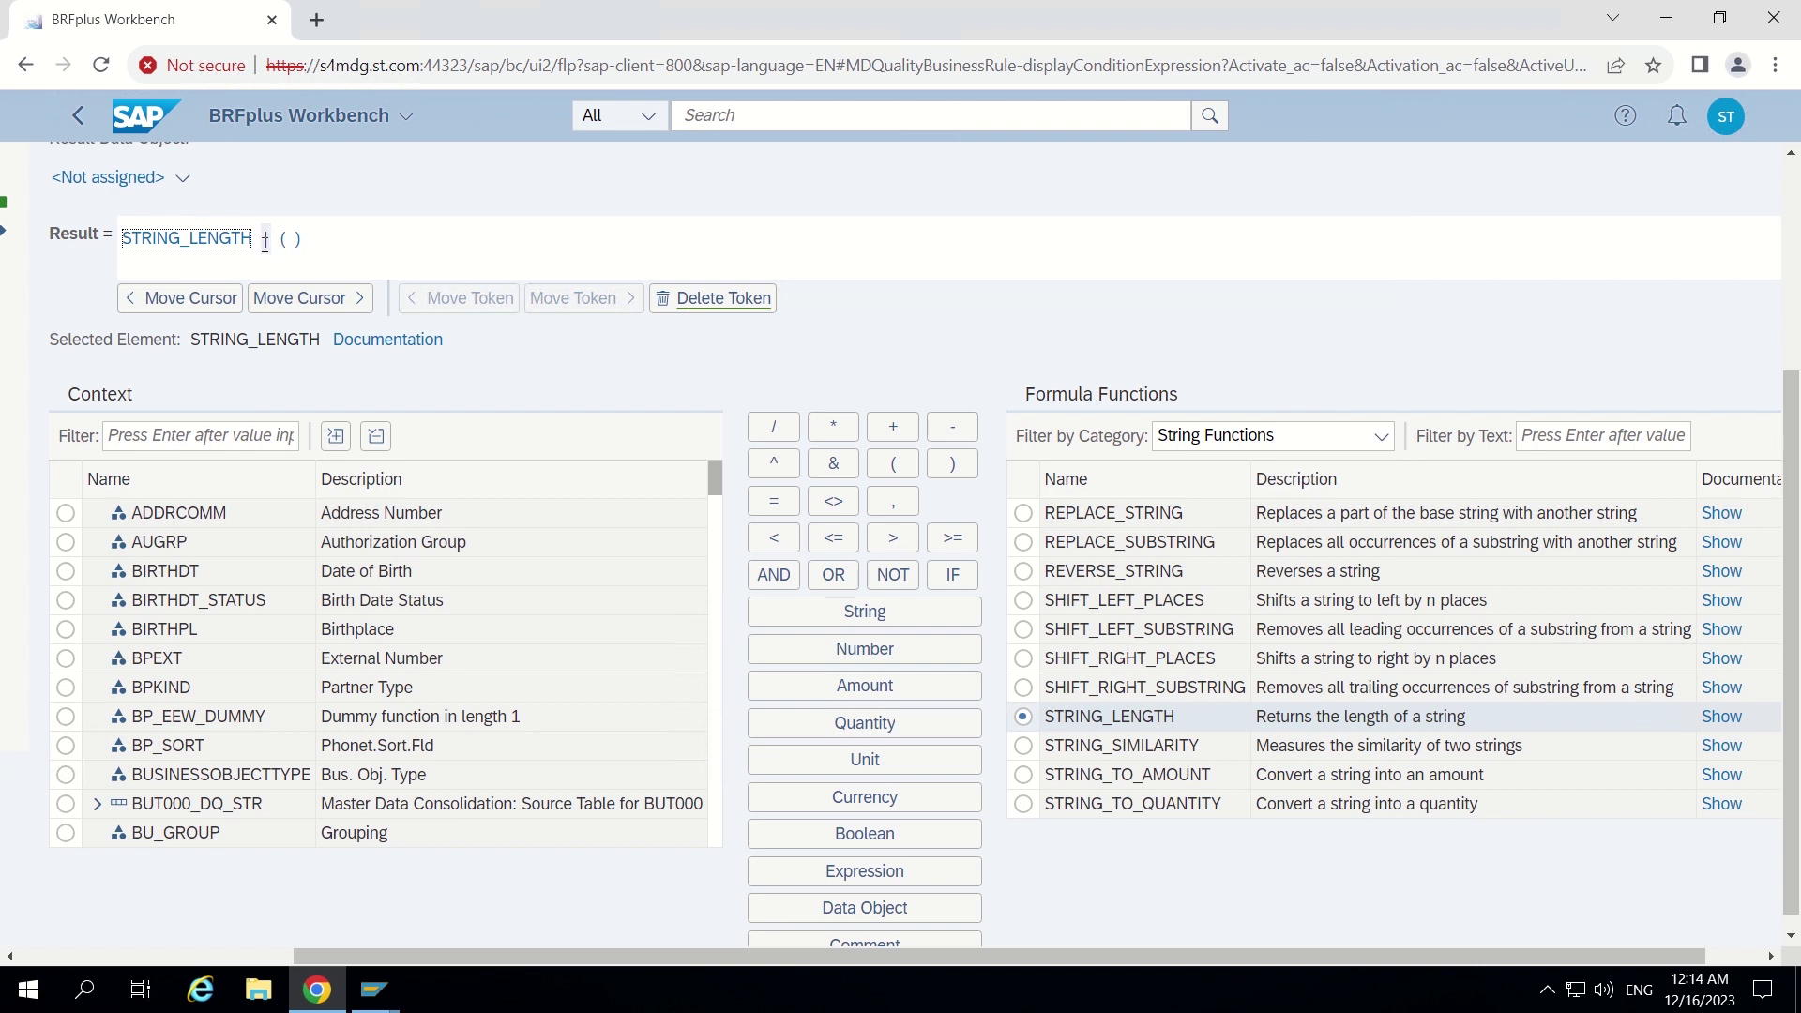
pyautogui.click(293, 297)
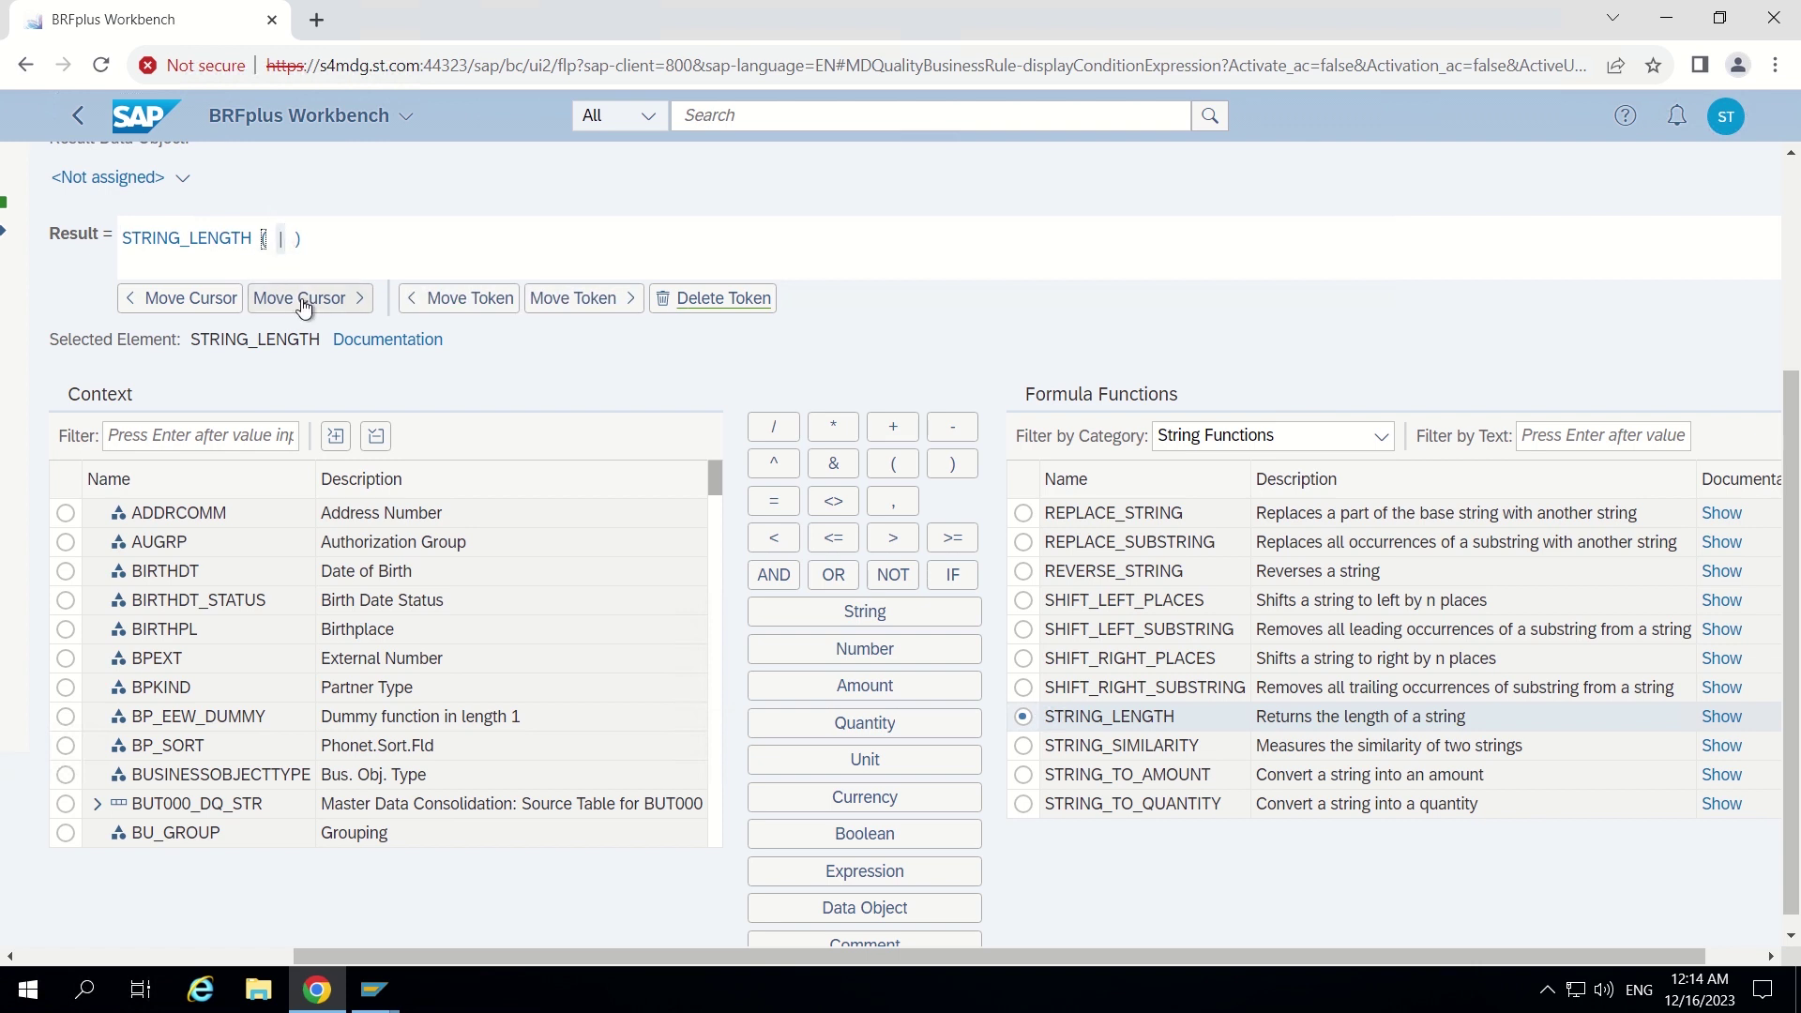
# Insert BU_SORT1 (Search Term 1) as the argument of STRING_LENGTH, save the formula and try to activate it
pyautogui.scroll(1, 328, 302)
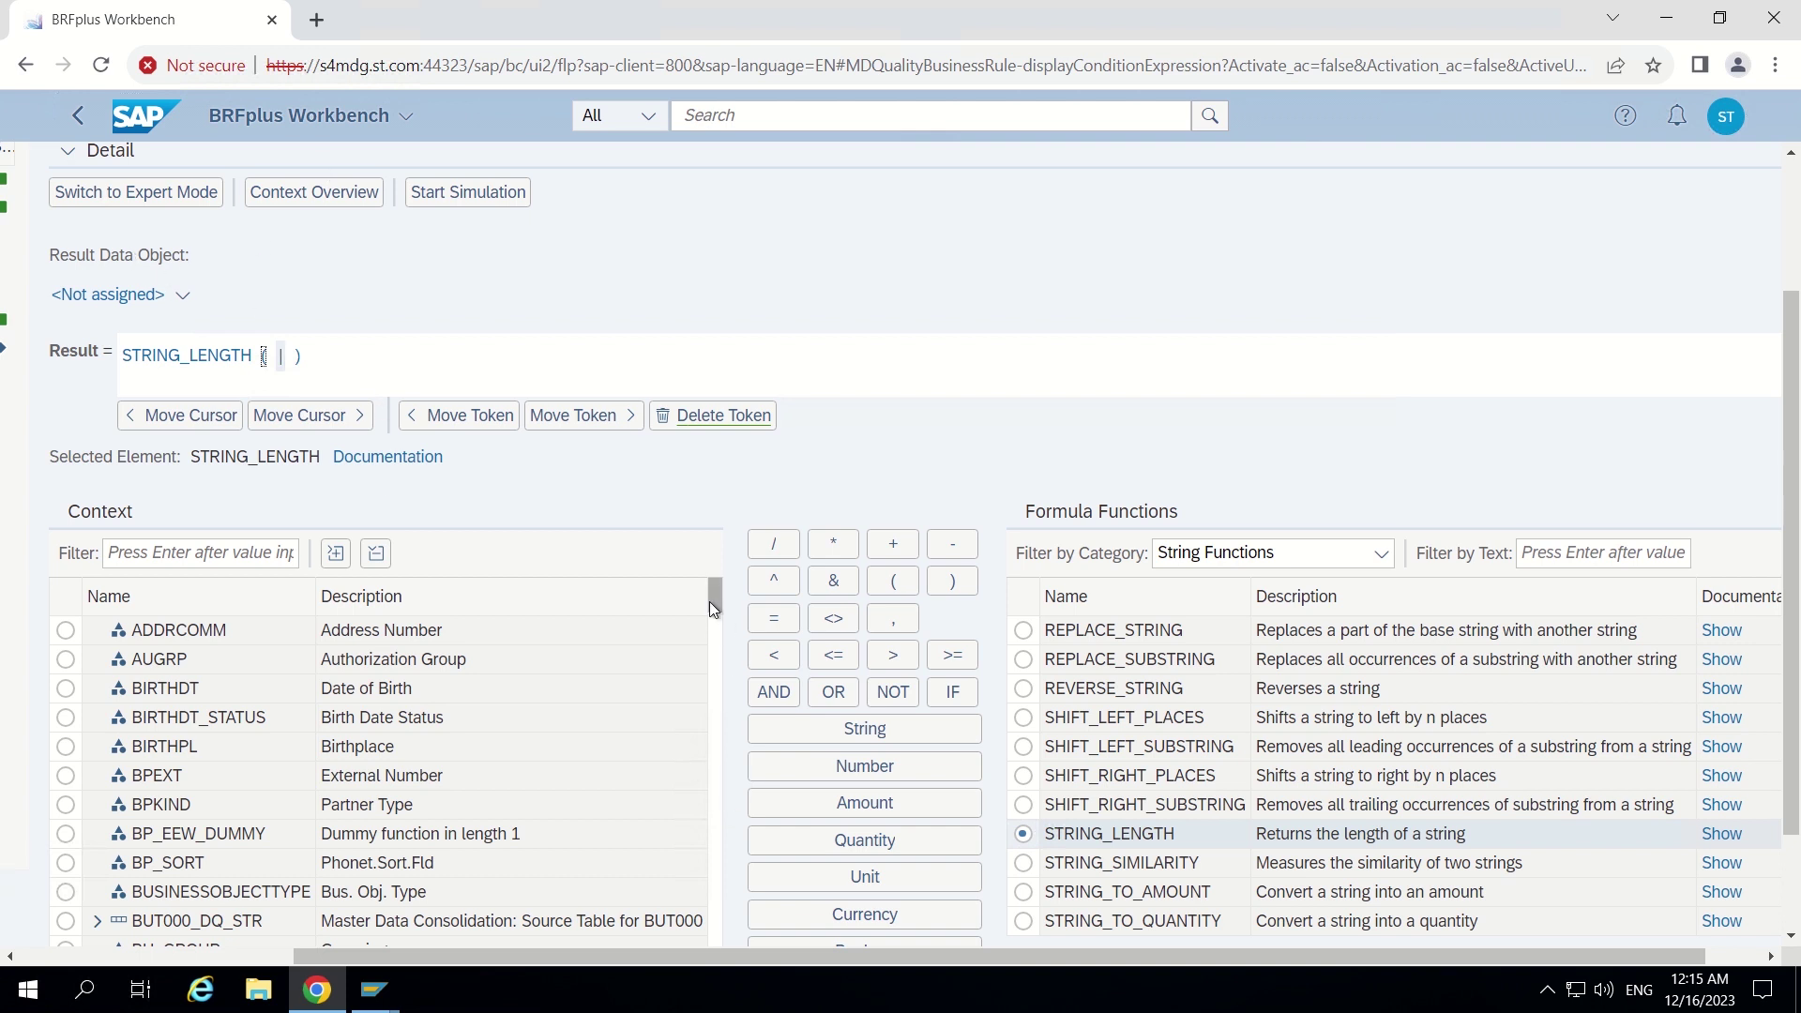
pyautogui.moveTo(709, 601); pyautogui.dragTo(709, 630)
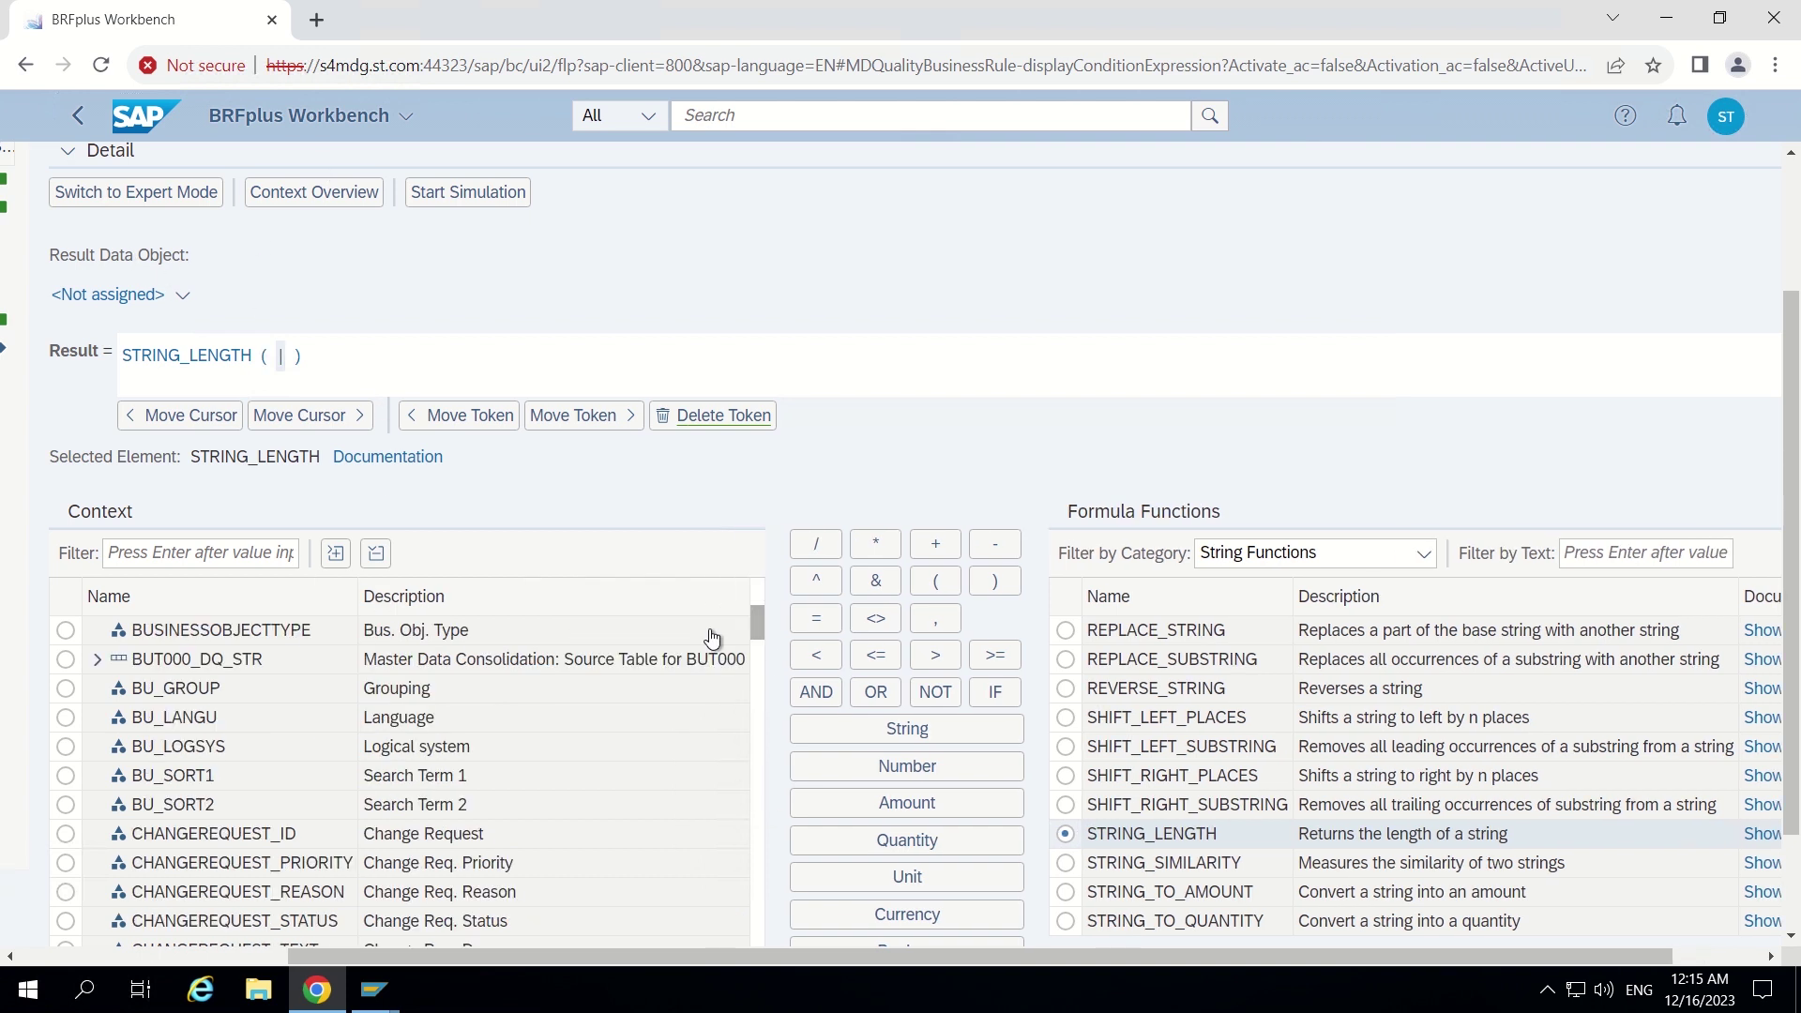
pyautogui.click(170, 778)
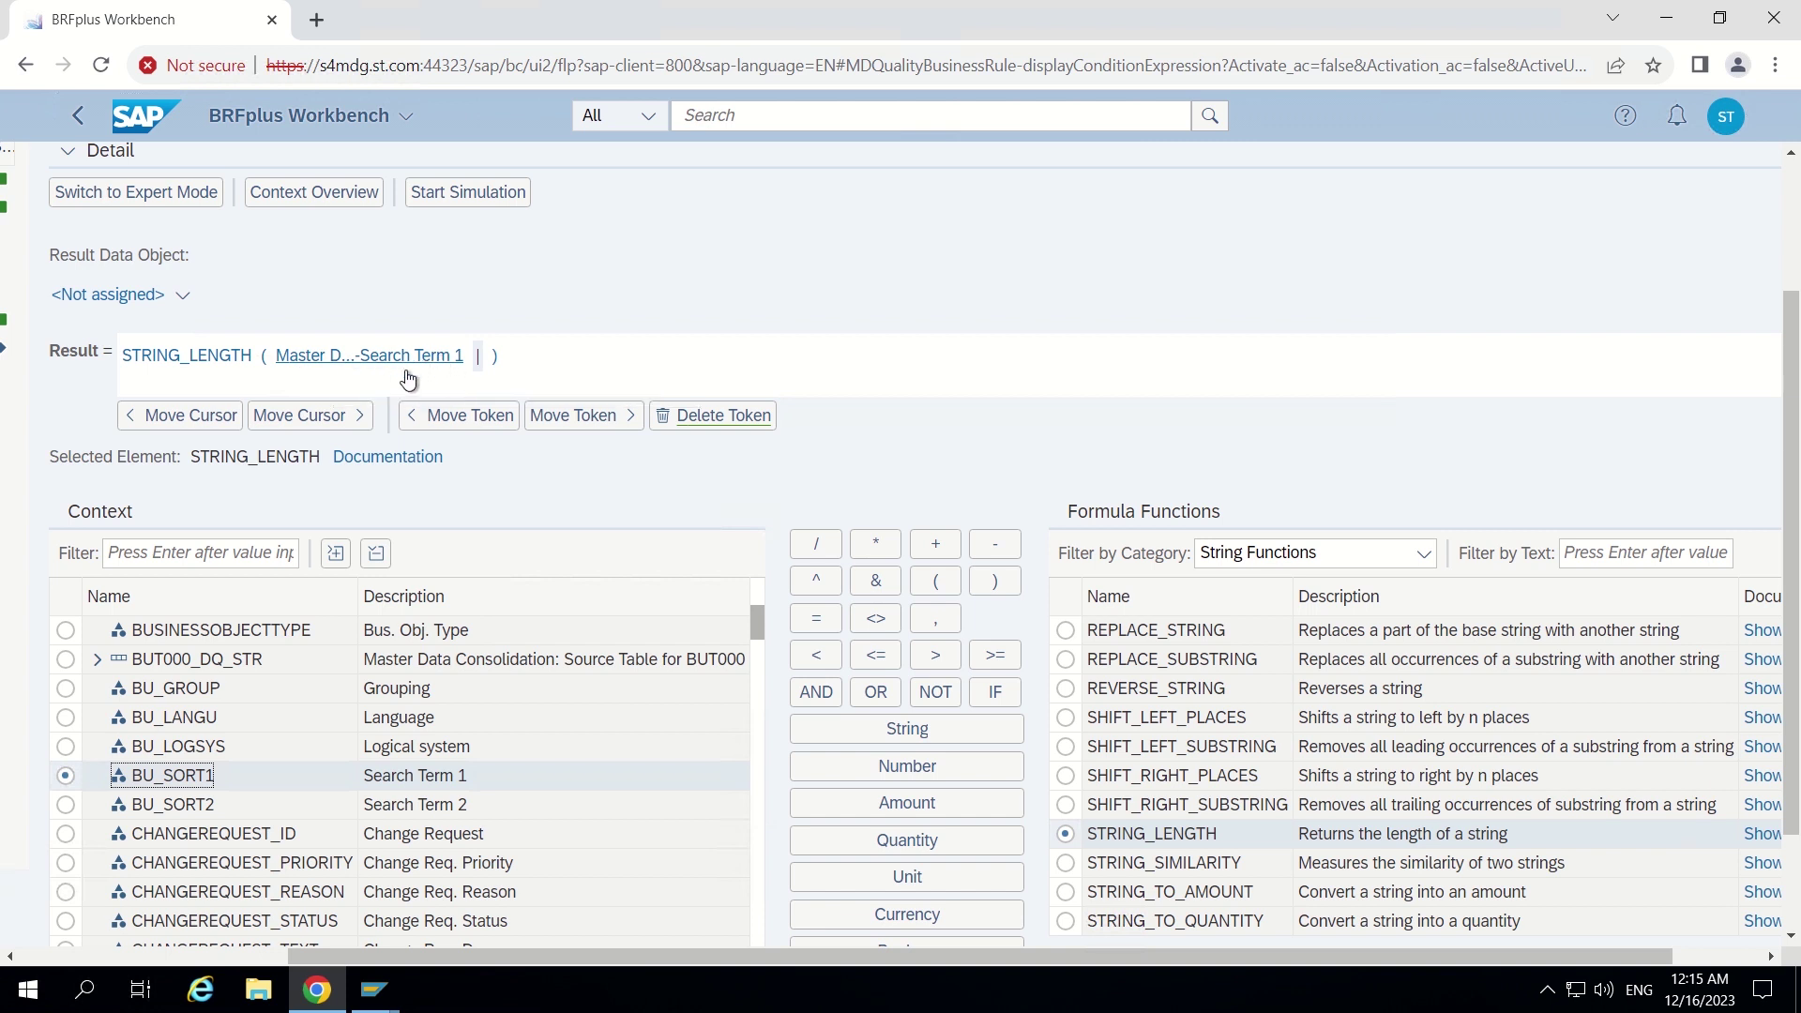
pyautogui.scroll(2, 809, 323)
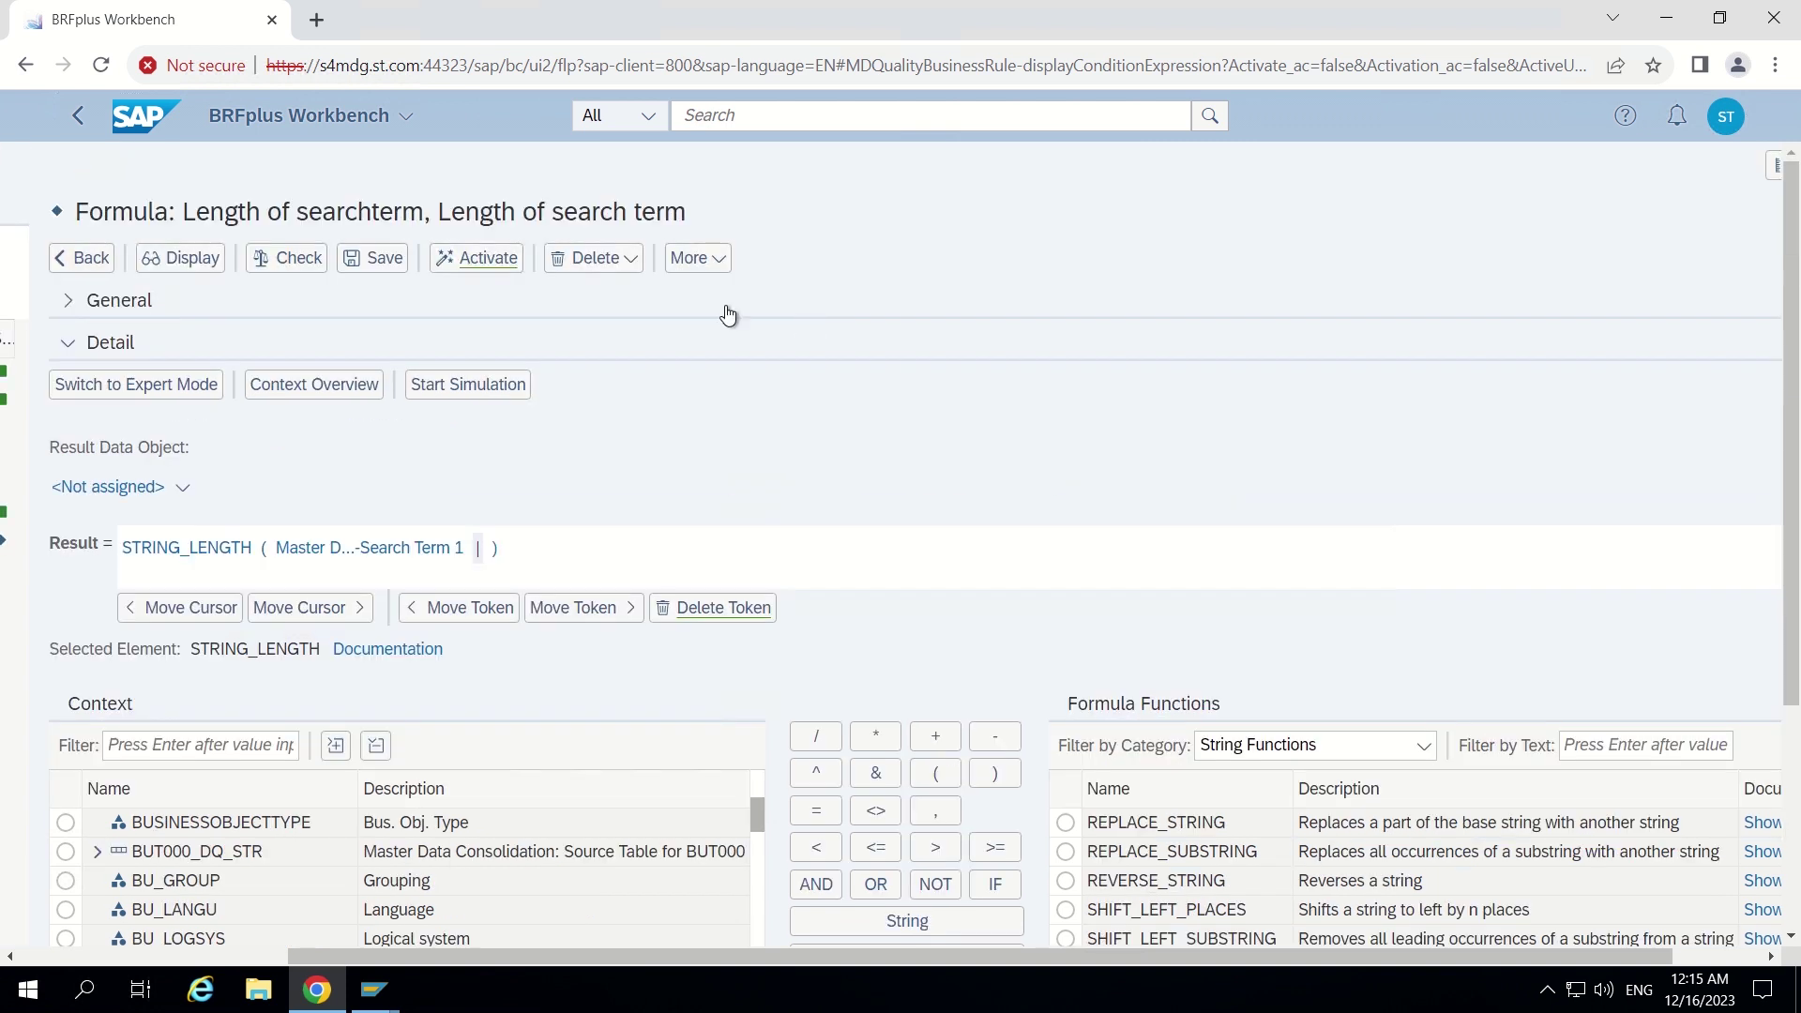
pyautogui.click(384, 267)
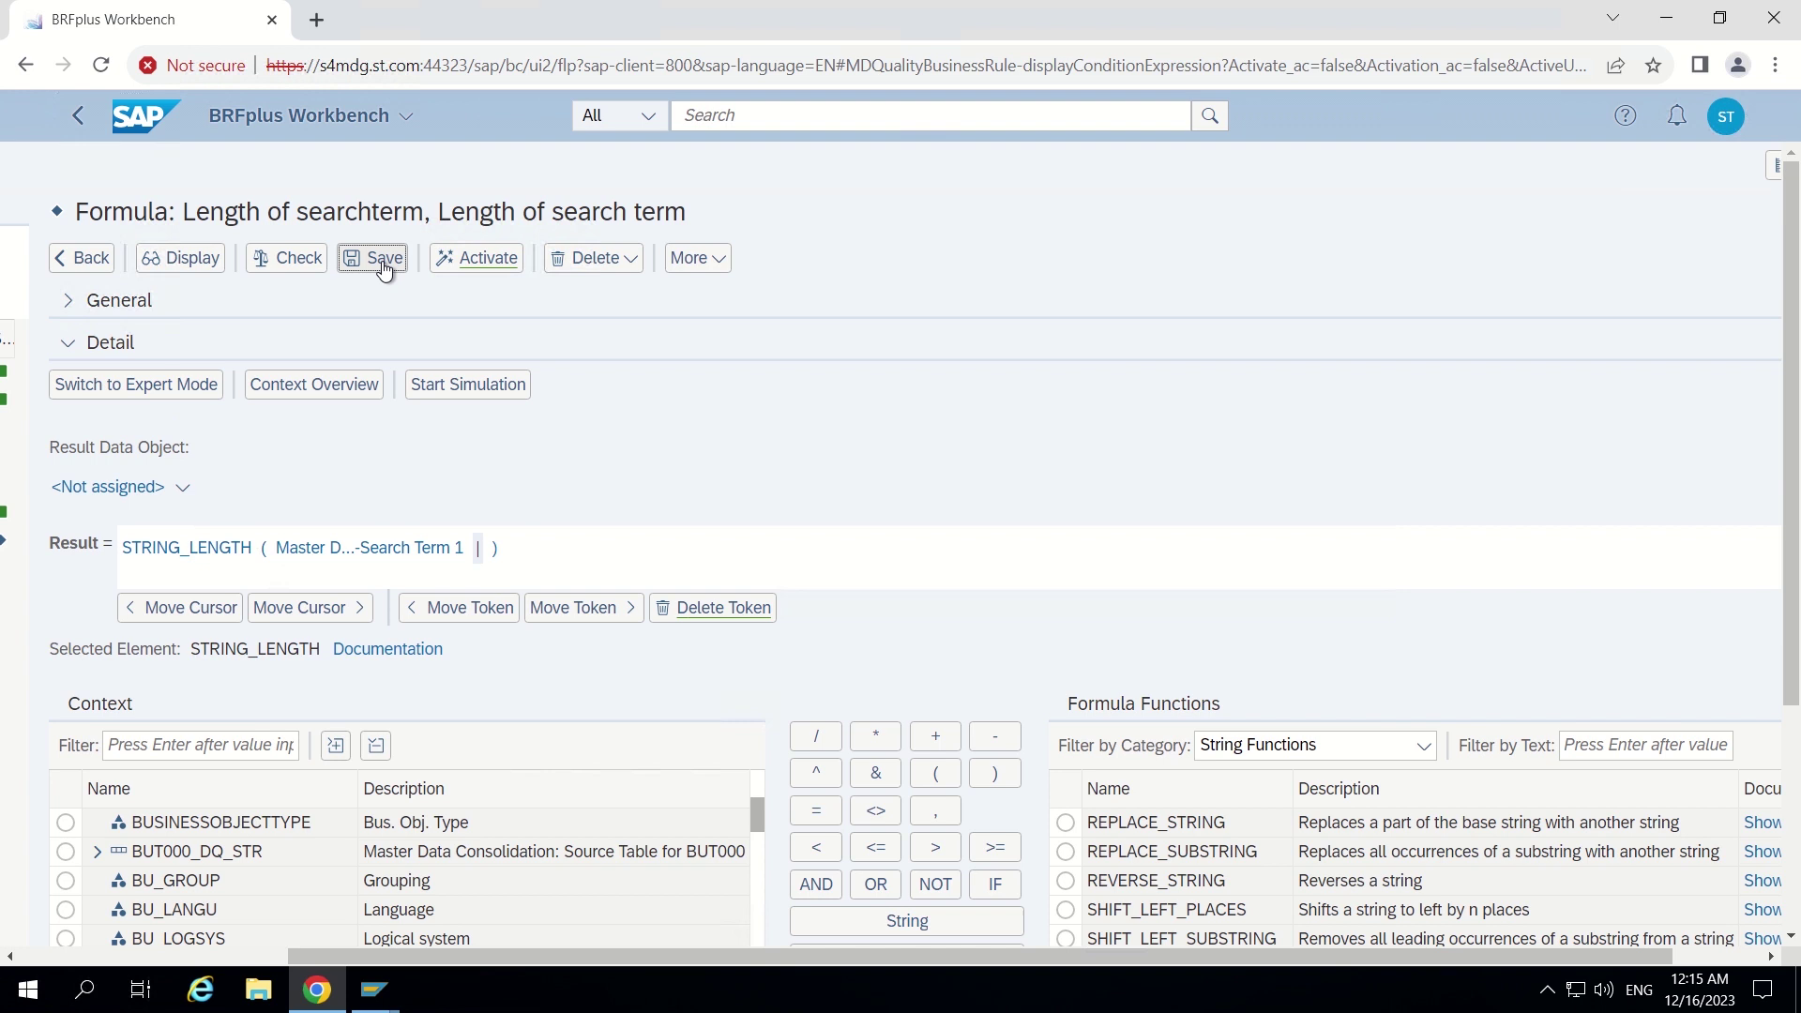
pyautogui.click(486, 309)
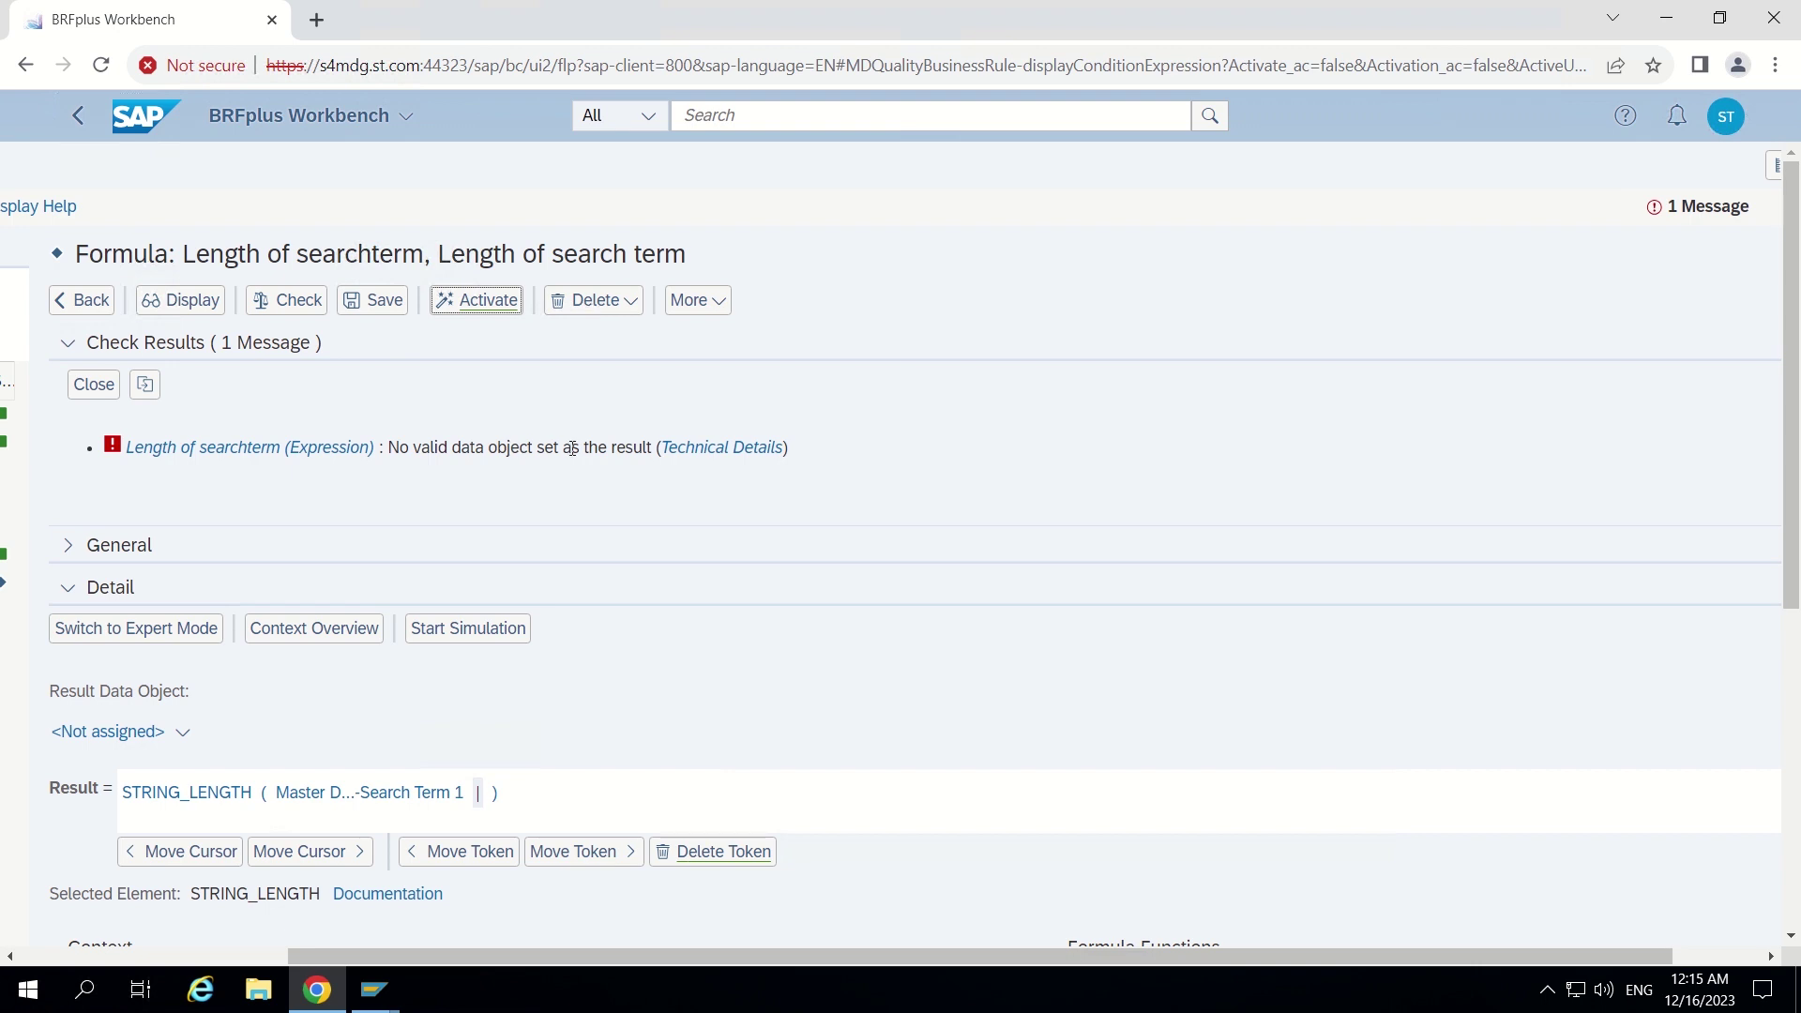
# Assign the default object Number as the formula's result data object, then save and activate the formula
pyautogui.scroll(-4, 150, 592)
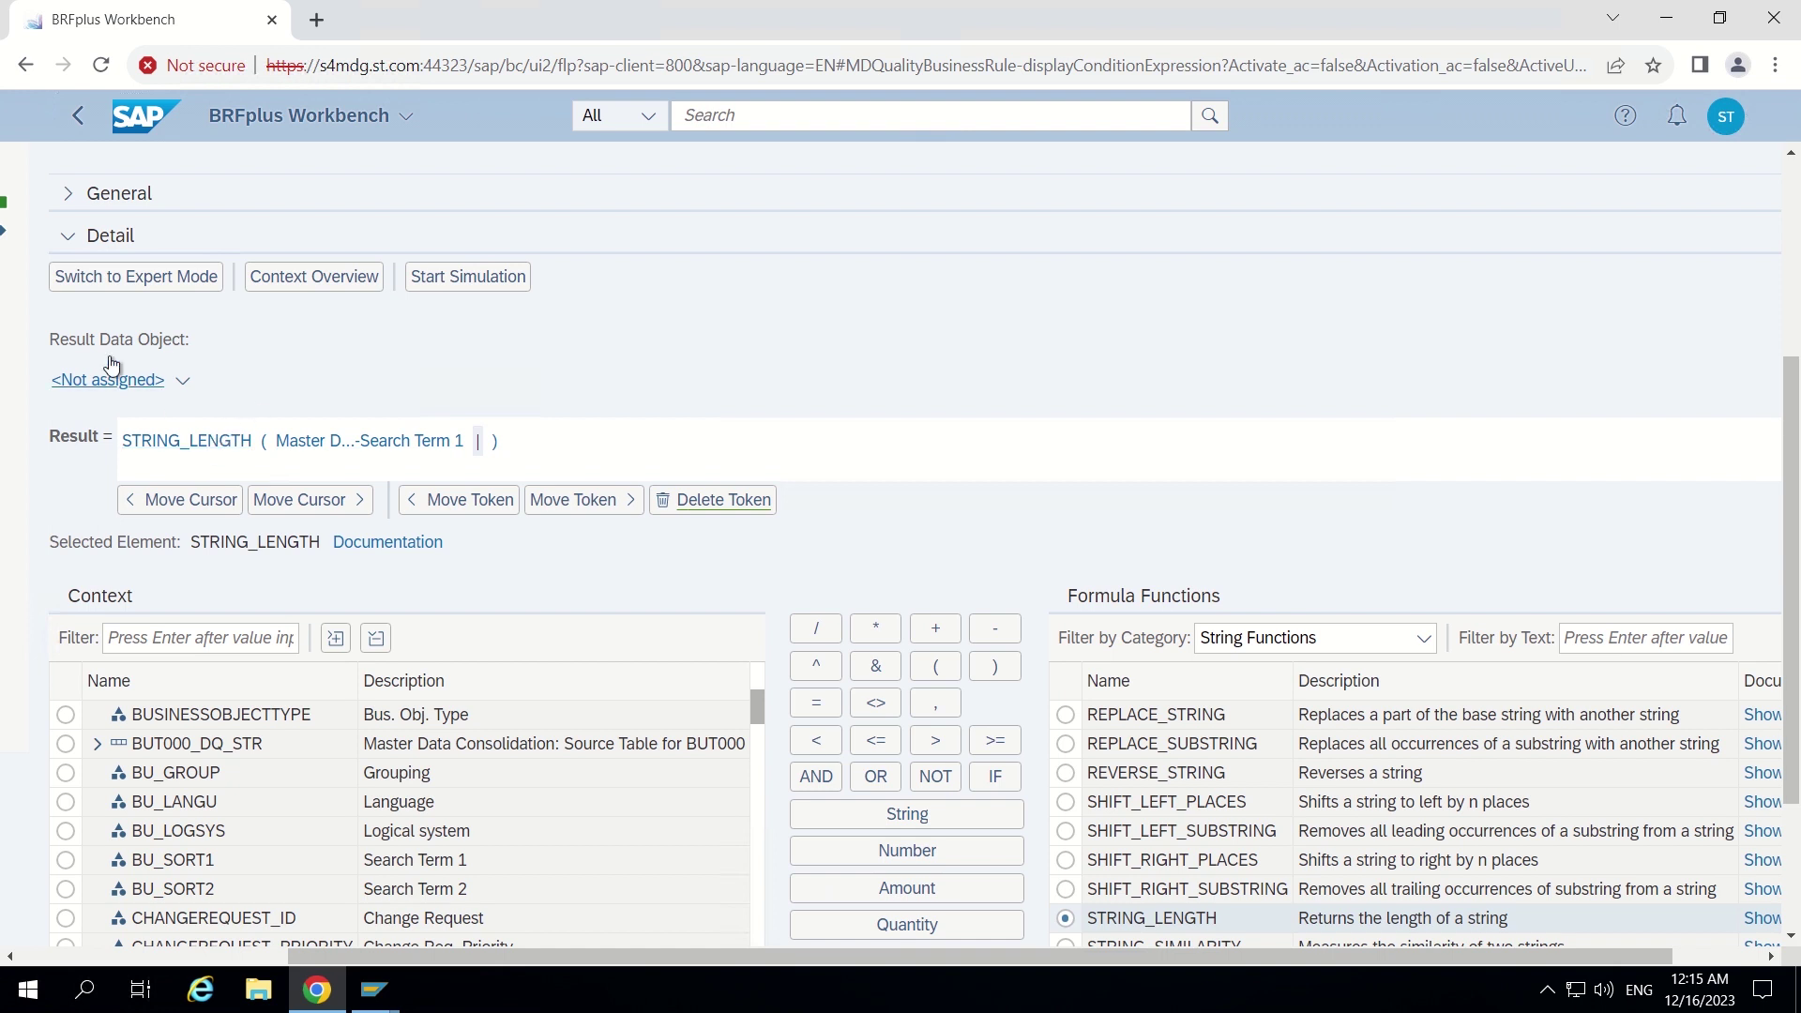
pyautogui.moveTo(60, 340); pyautogui.dragTo(195, 347)
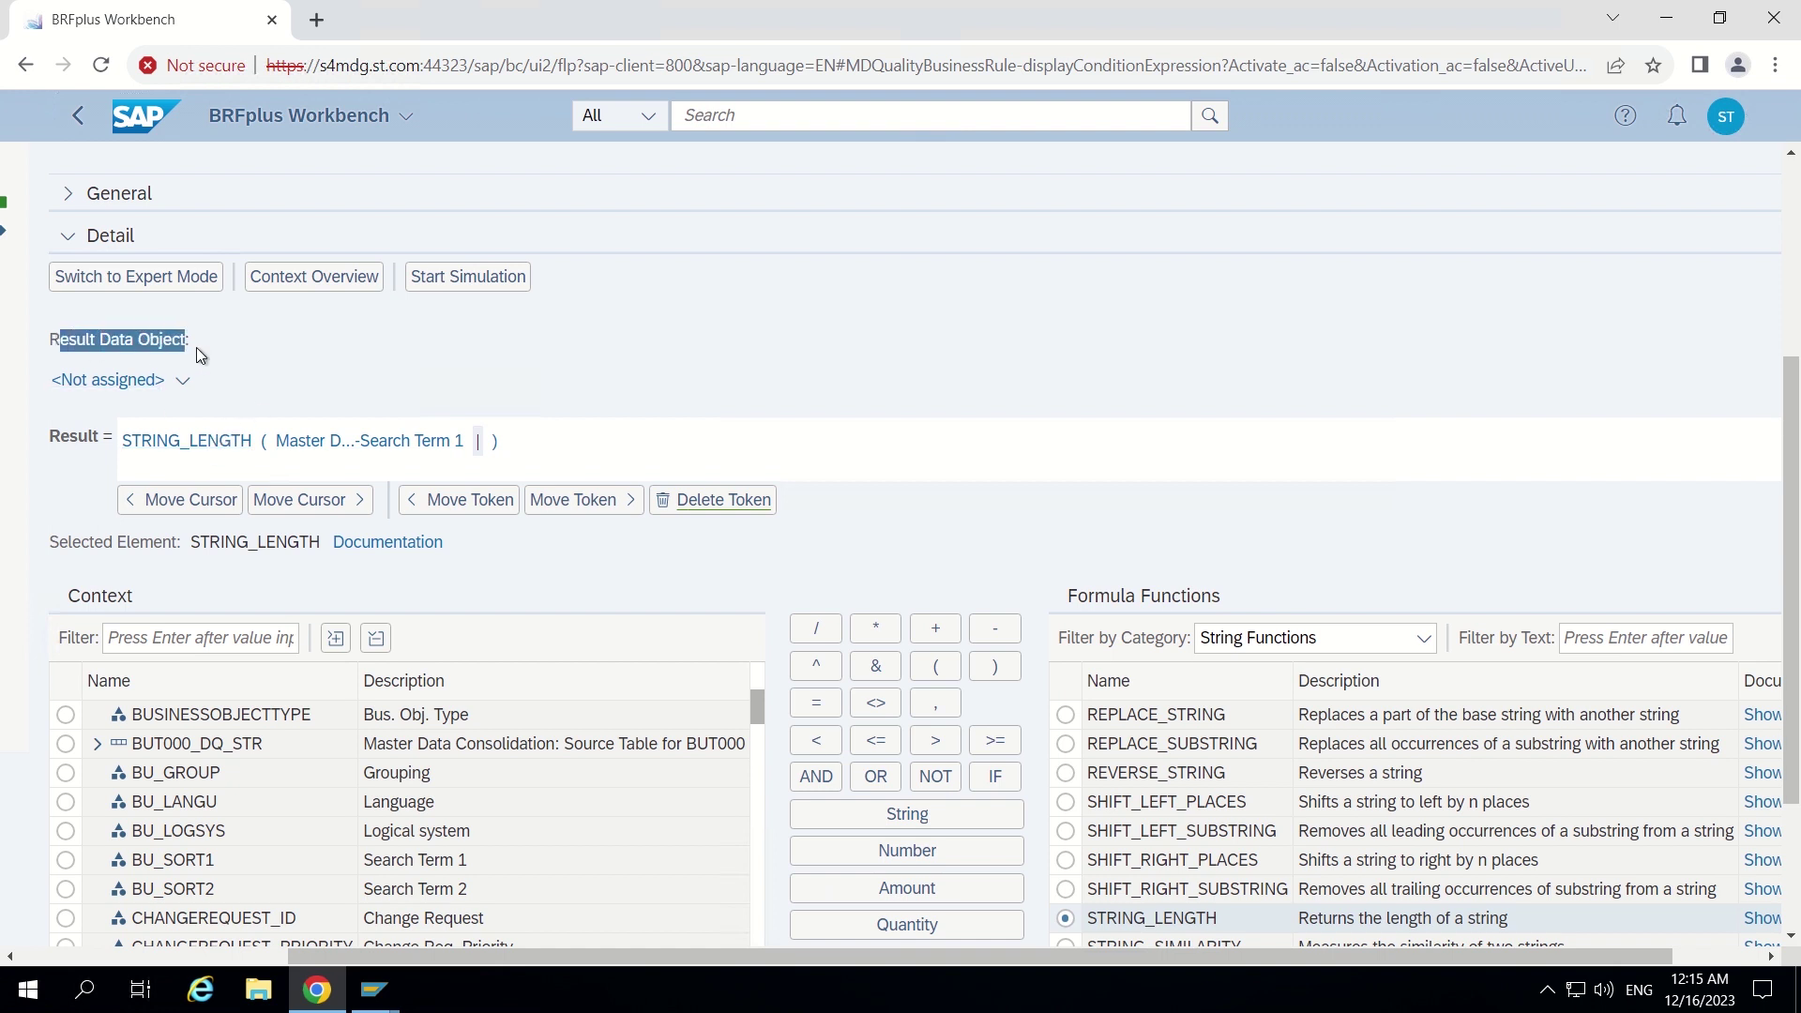
pyautogui.click(183, 383)
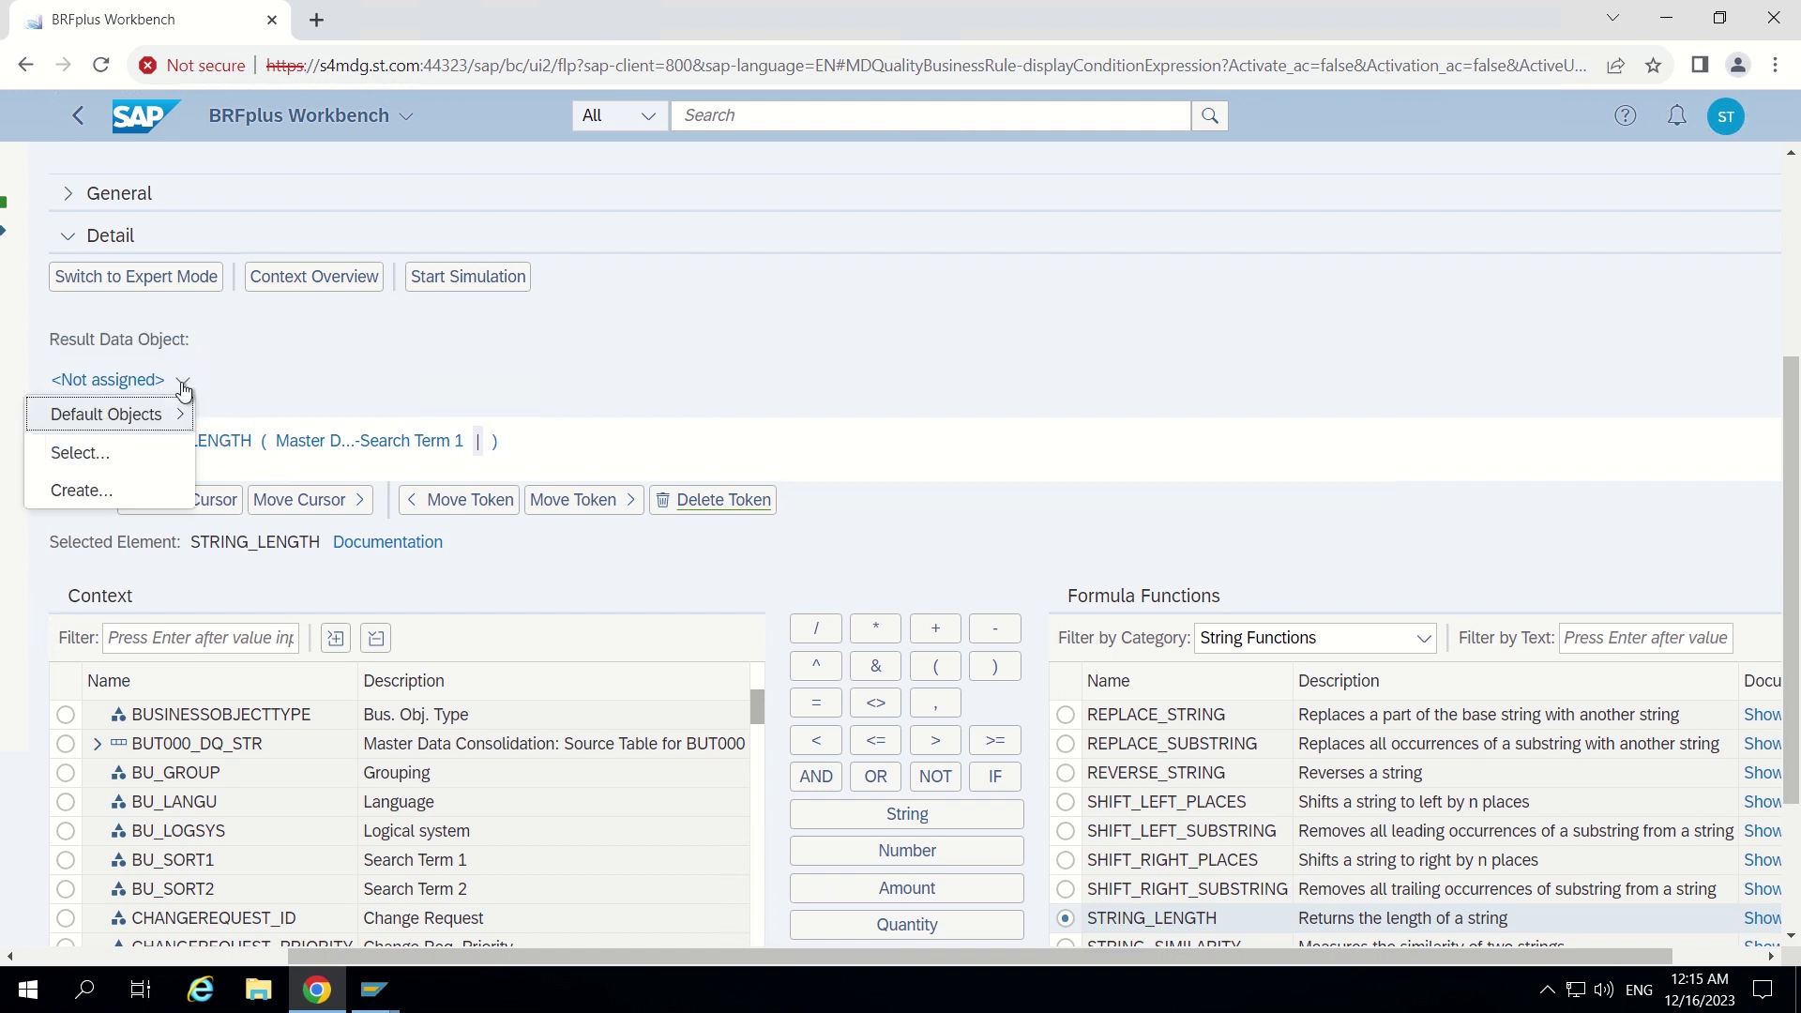
pyautogui.moveTo(178, 415)
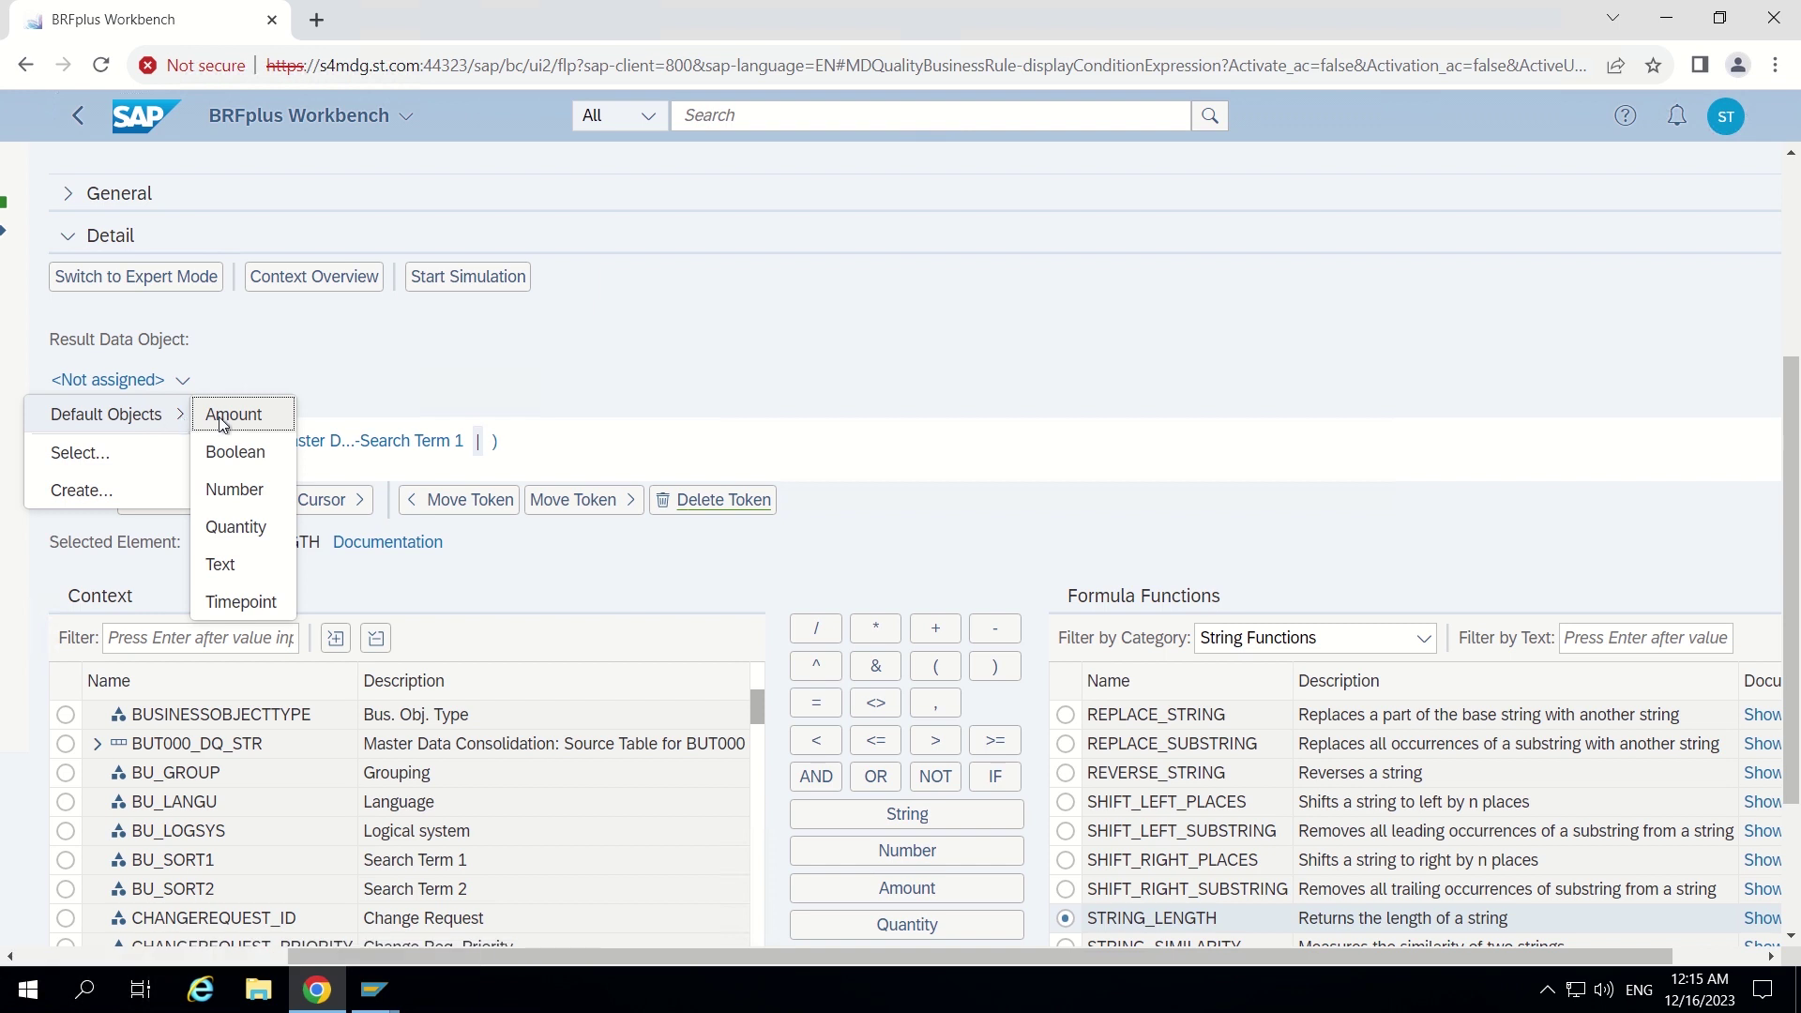
pyautogui.click(225, 490)
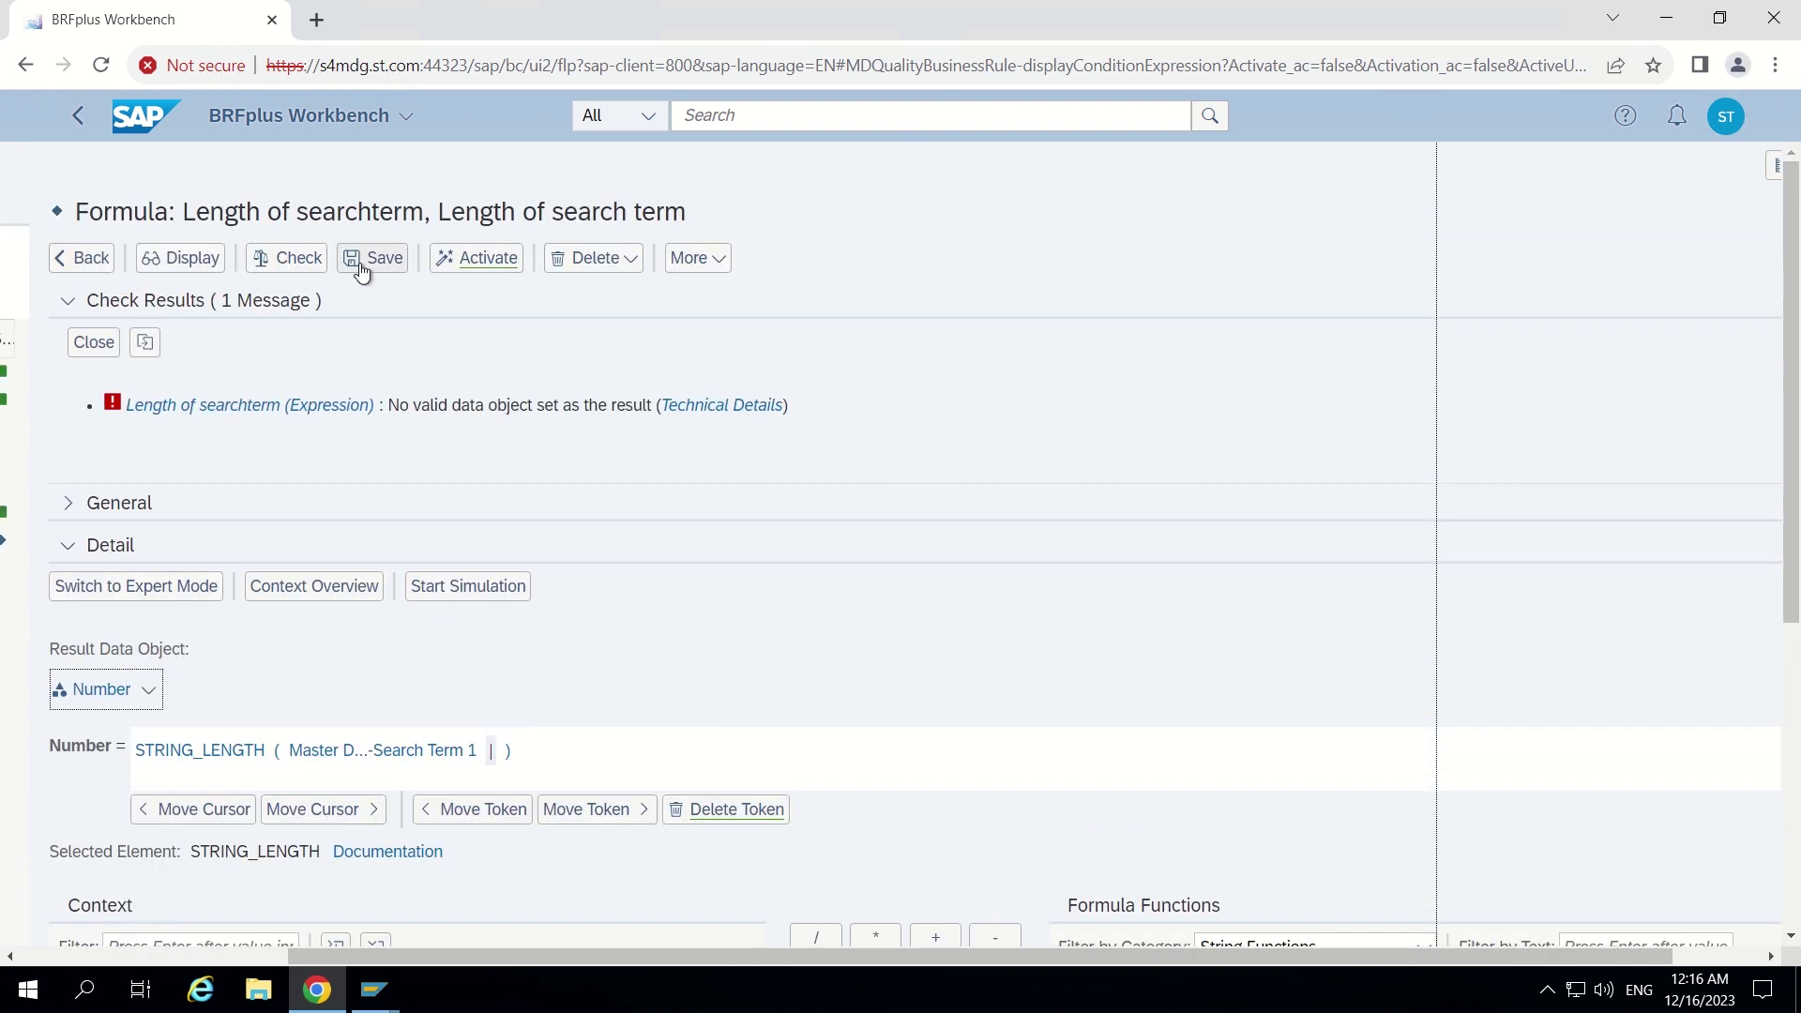
pyautogui.click(397, 262)
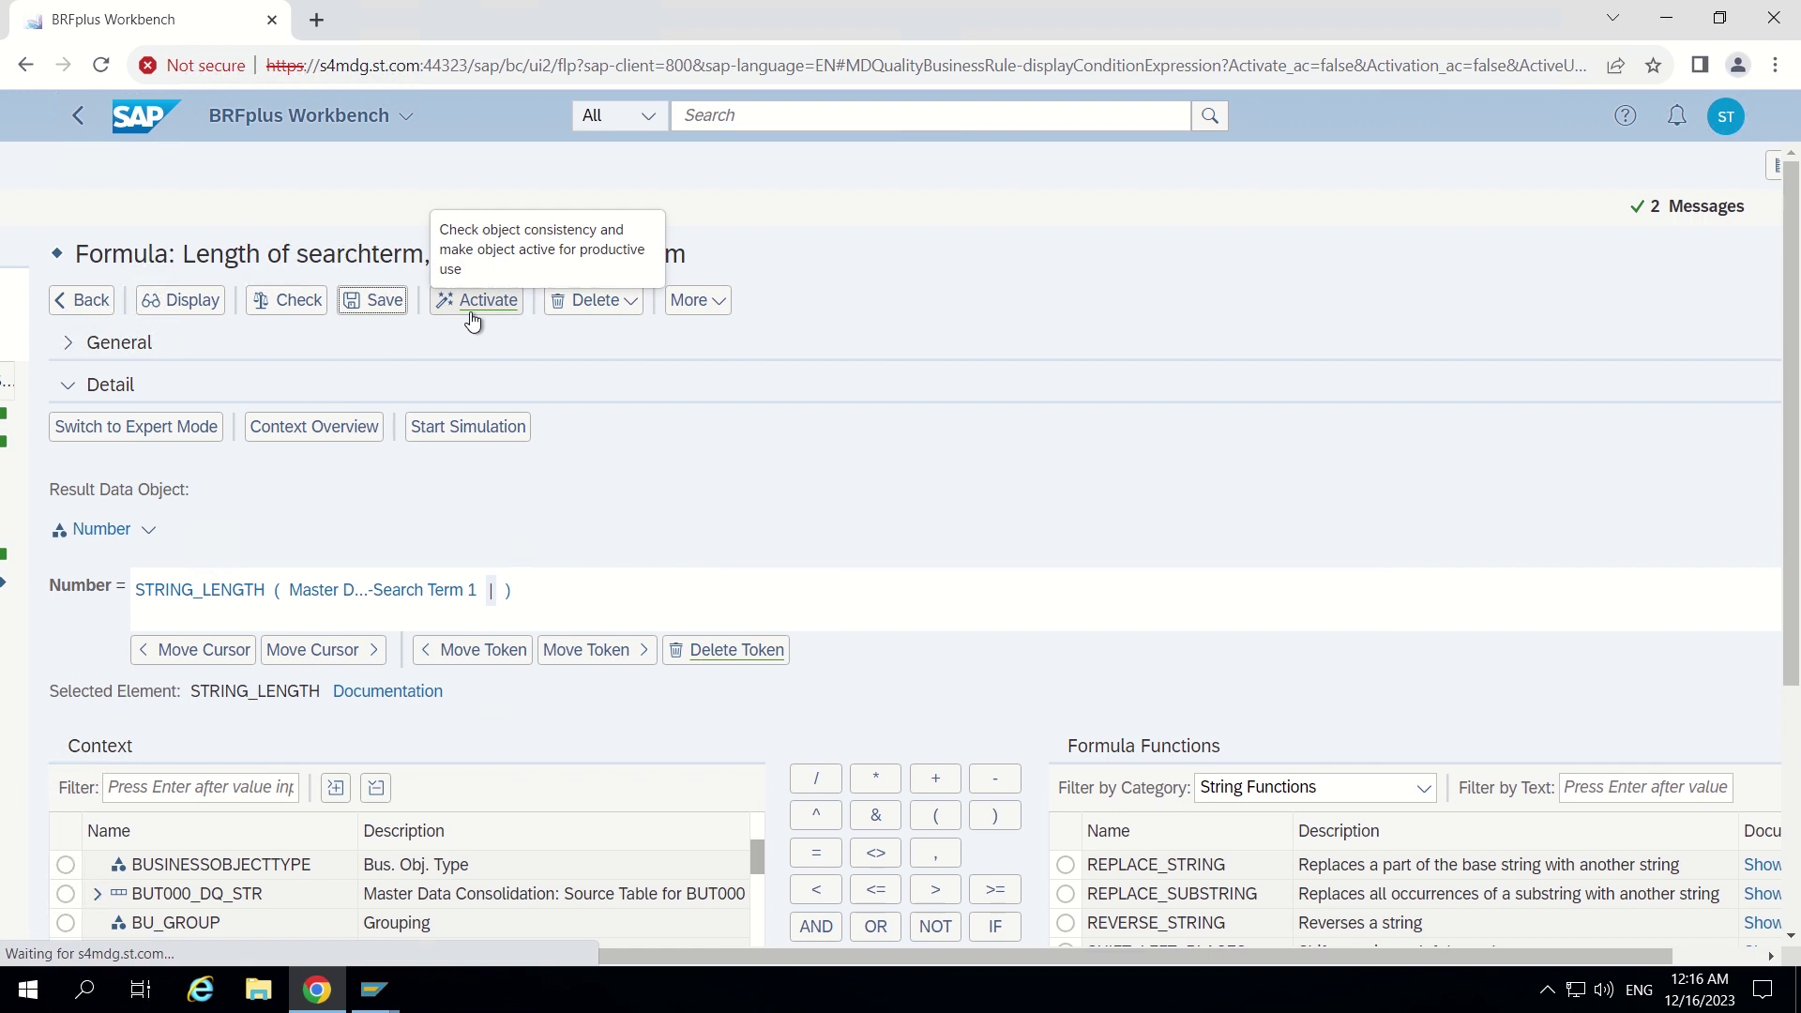
pyautogui.click(471, 314)
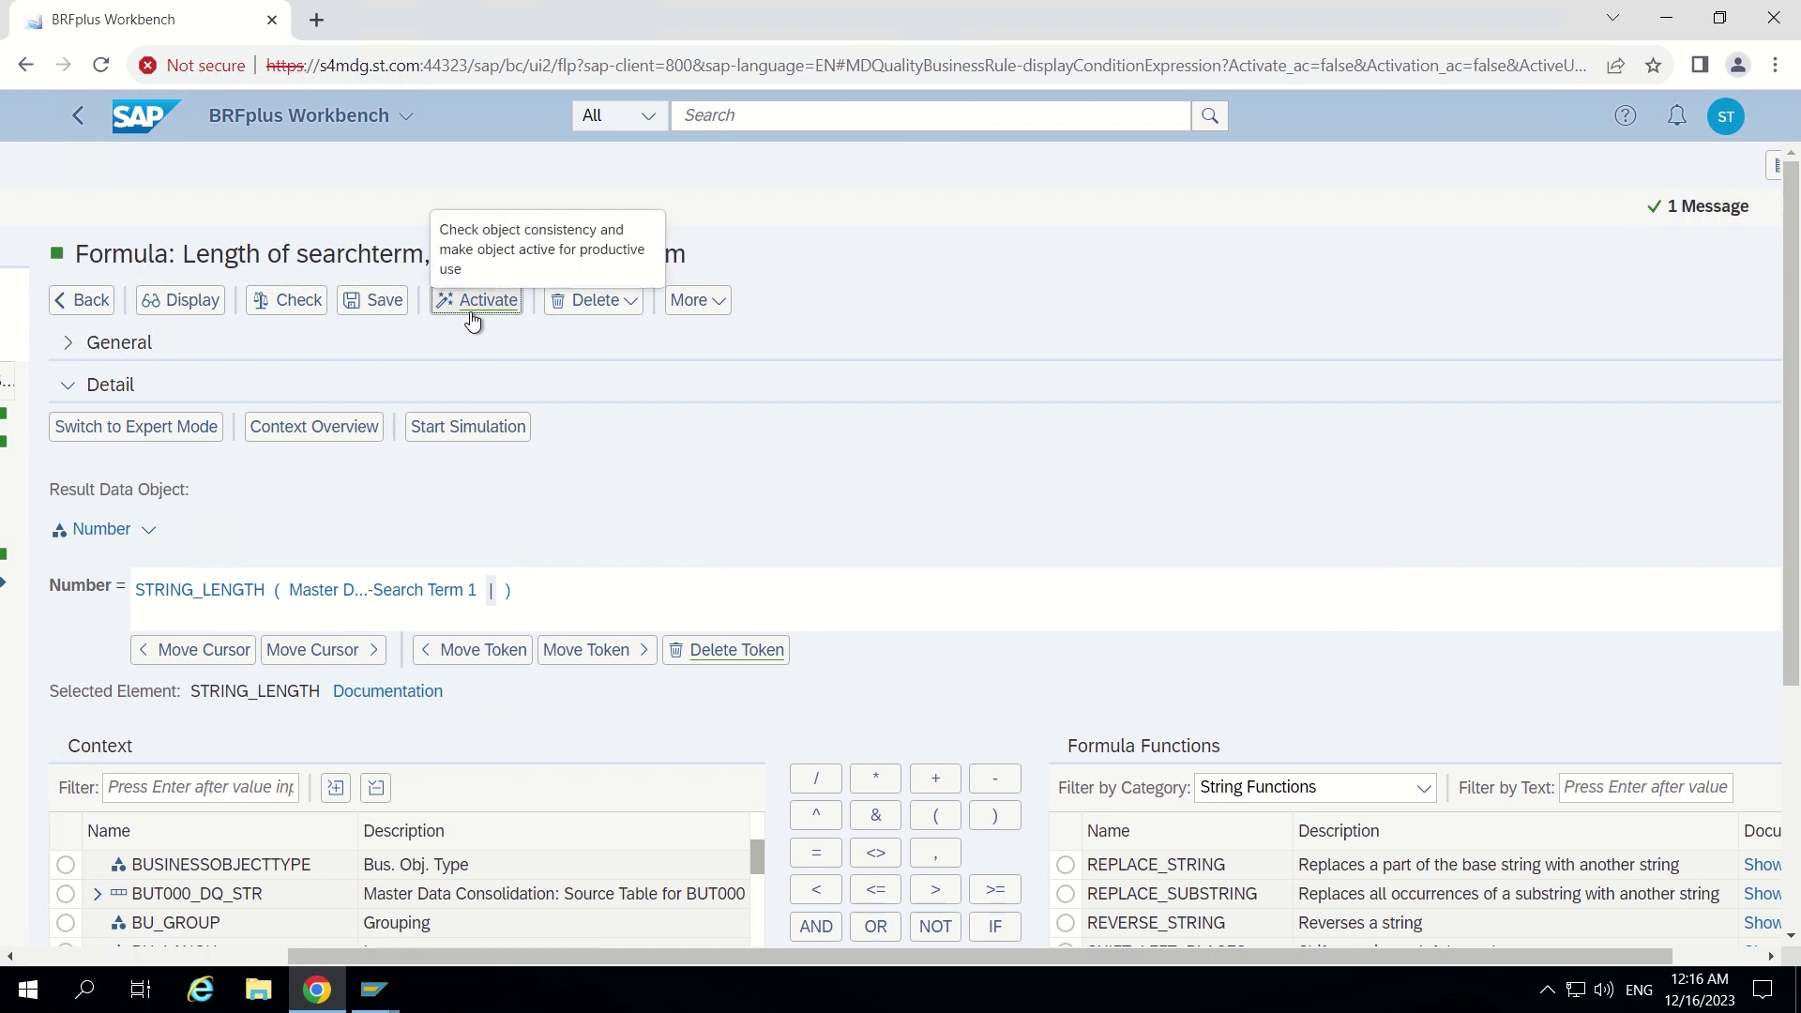
# Return to the validation rule and open its condition expression BR_VALIDATE_ST1_CON for editing
pyautogui.click(78, 115)
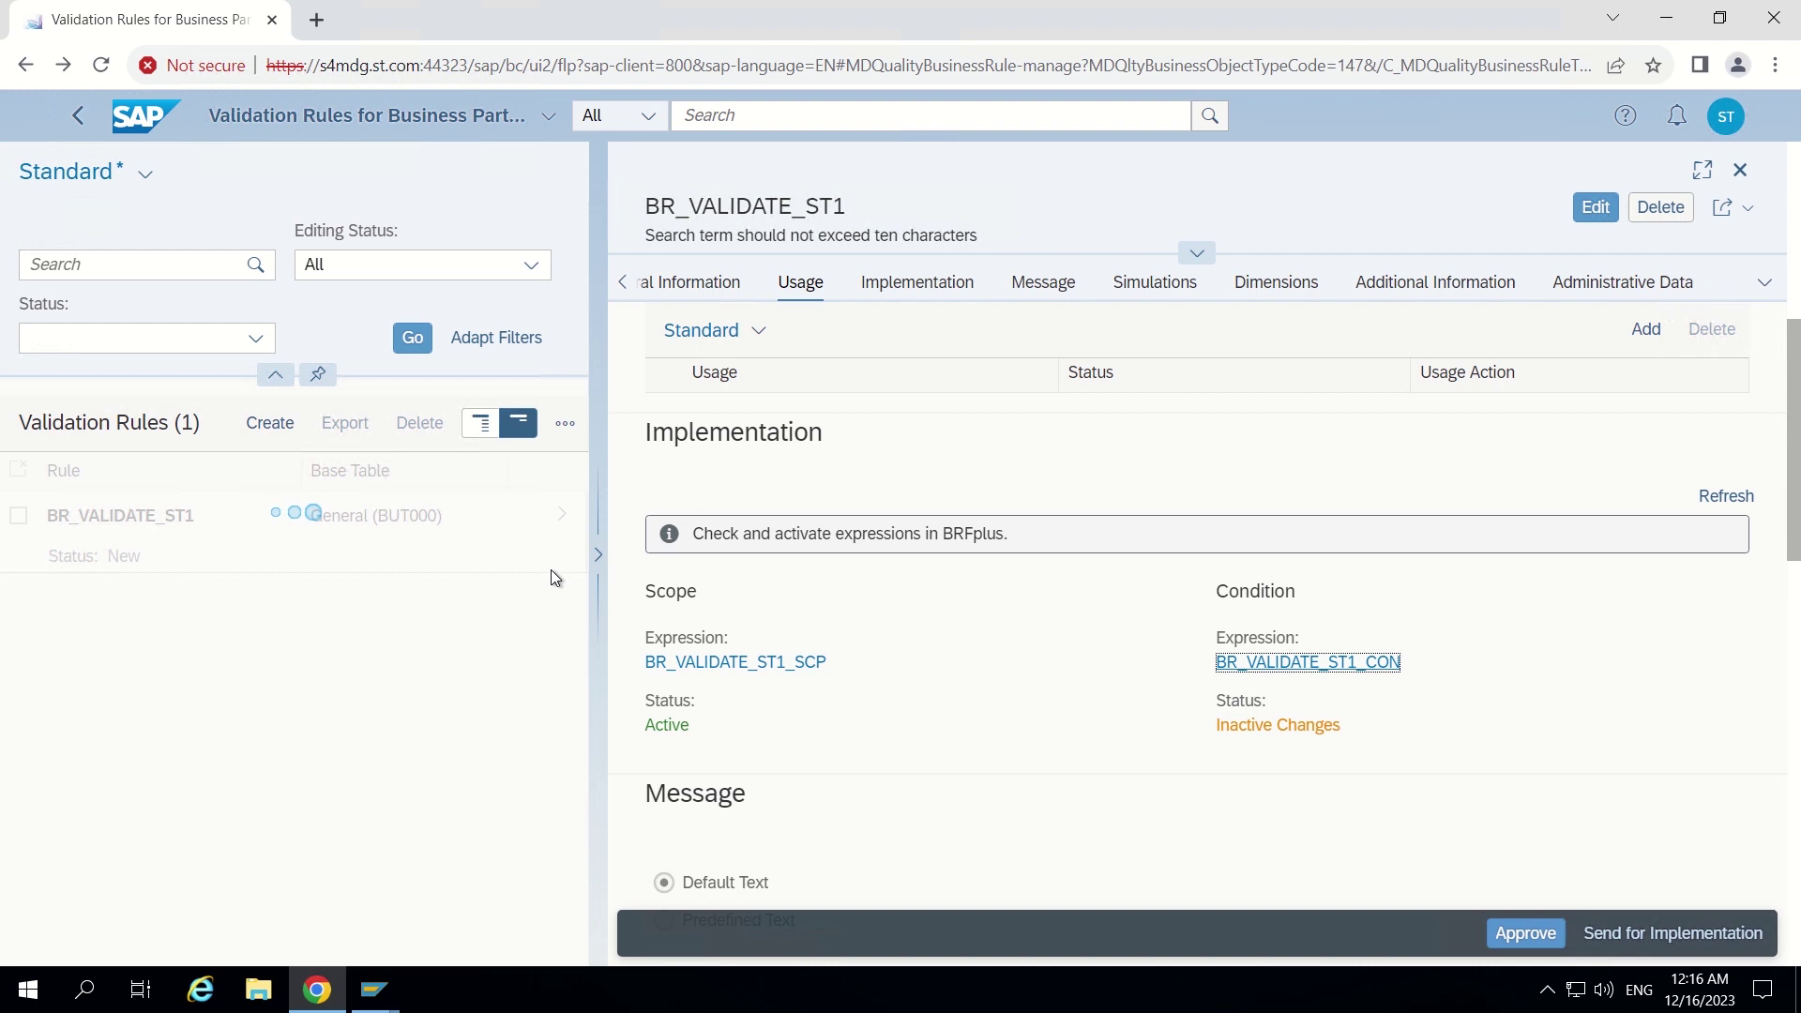
pyautogui.click(1294, 668)
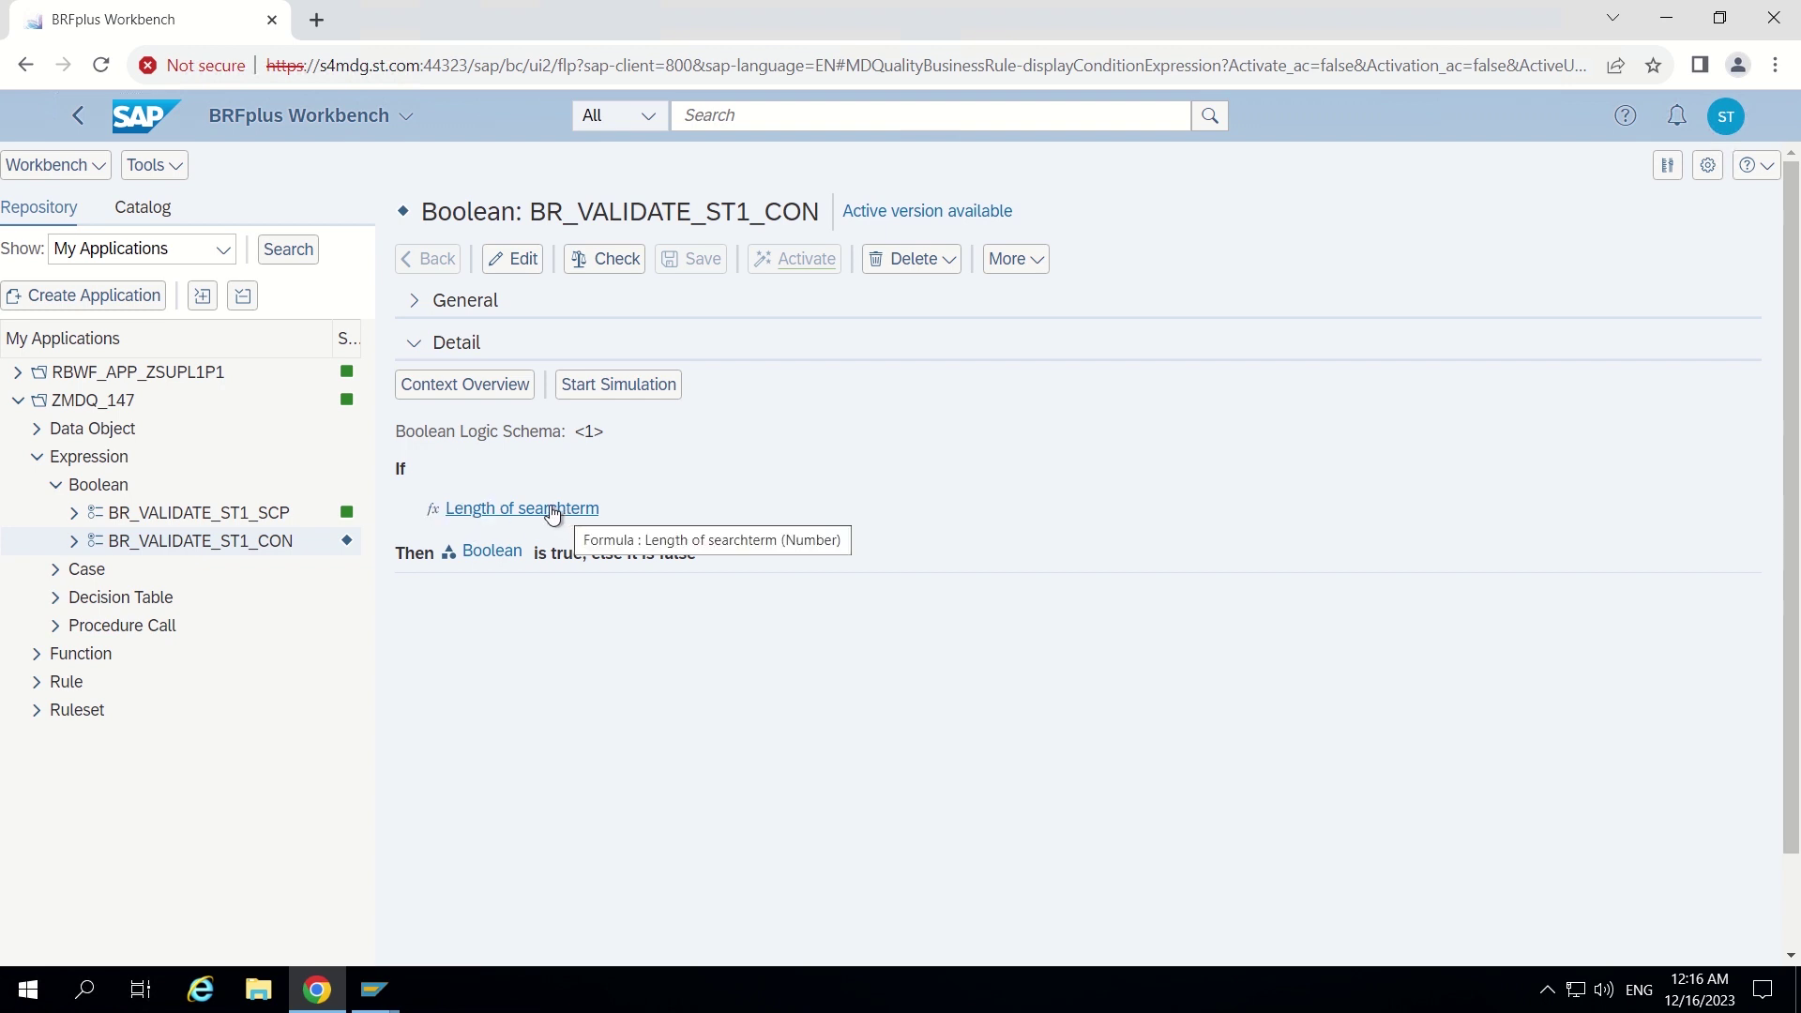
pyautogui.click(521, 264)
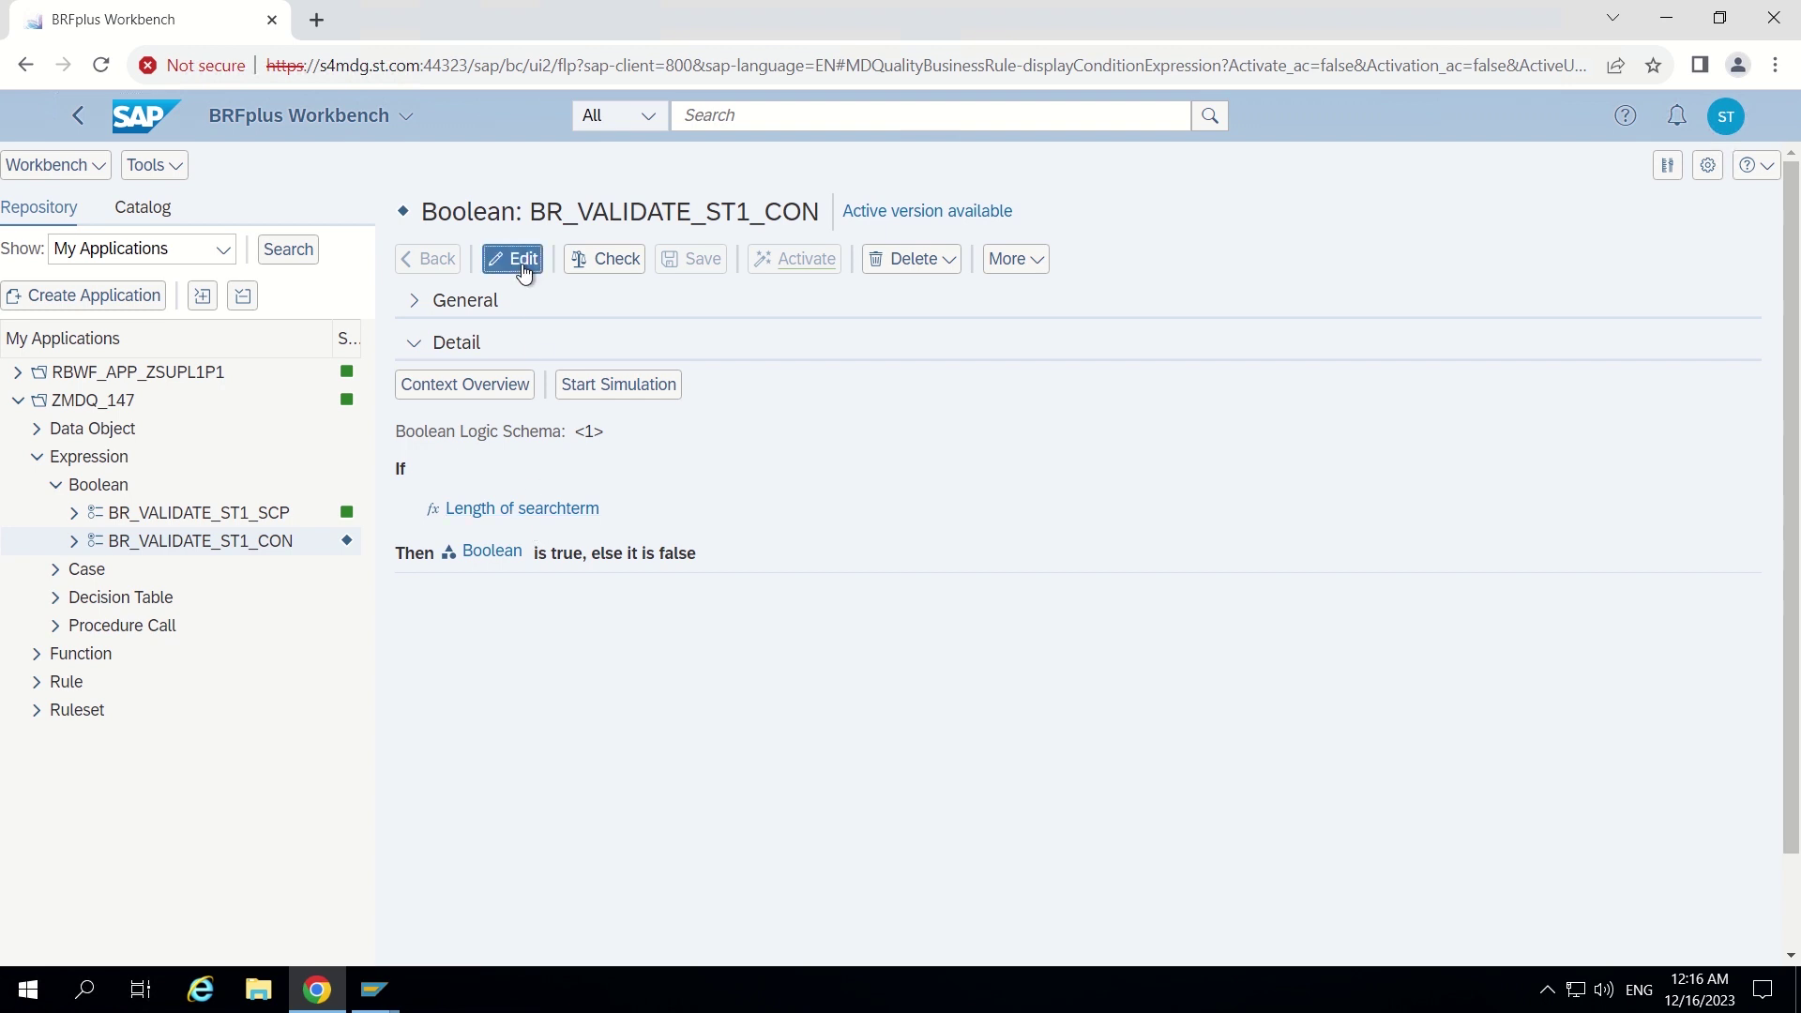
# Use a direct value range from Length of searchterm in the condition and set its comparison value to 10
pyautogui.click(616, 510)
pyautogui.moveTo(563, 580)
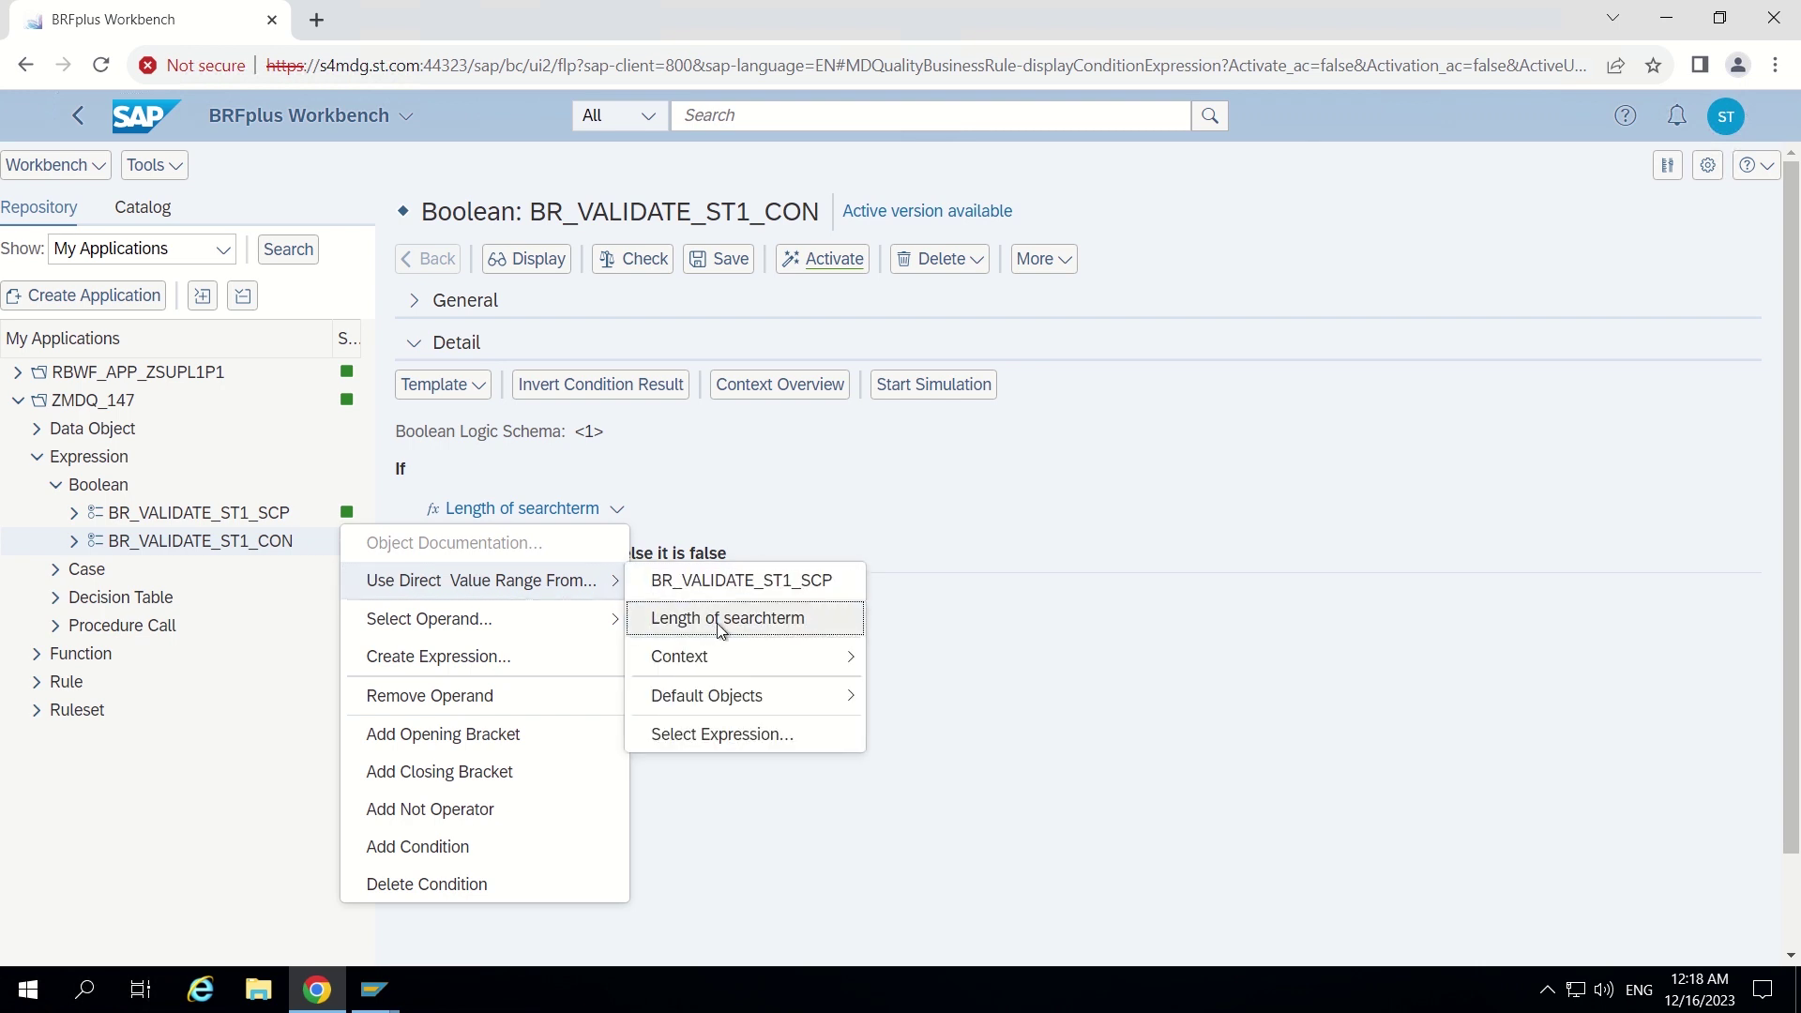
pyautogui.click(718, 621)
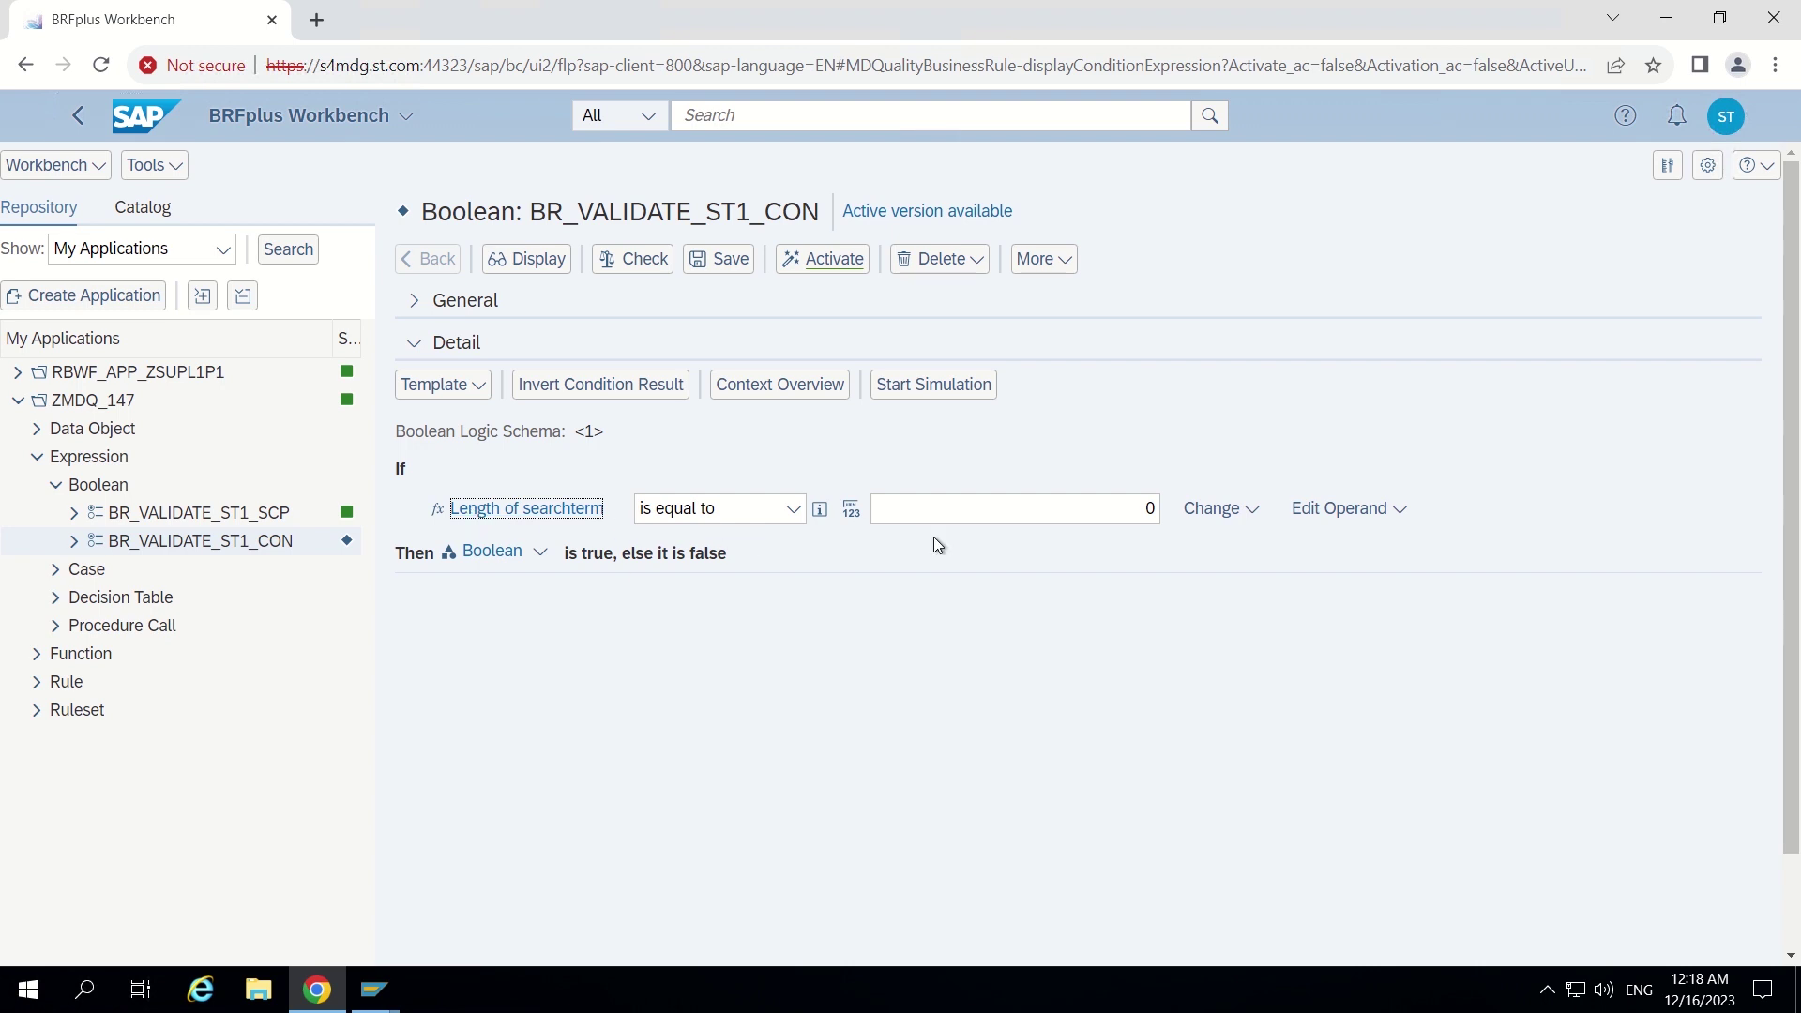
pyautogui.click(1151, 509)
pyautogui.click(1154, 509)
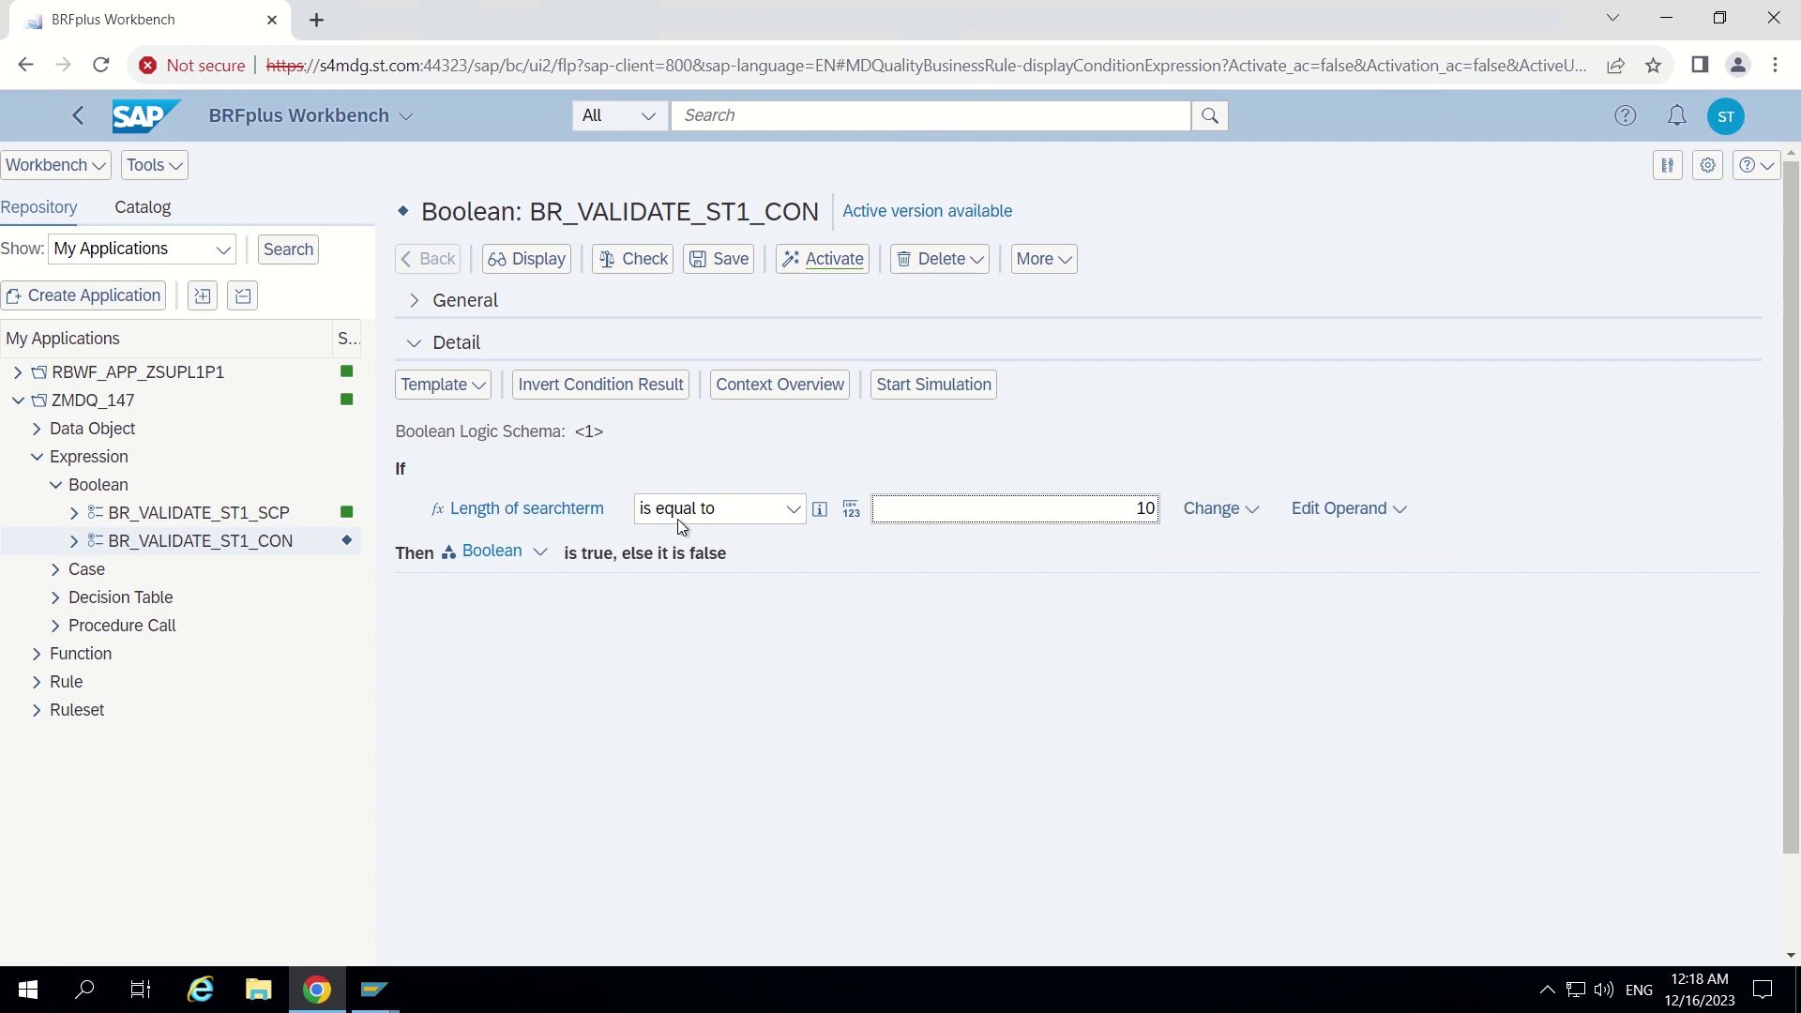
# Try the comparison "is not equal to" for the search term length, then set it back to "is equal to"
pyautogui.click(795, 509)
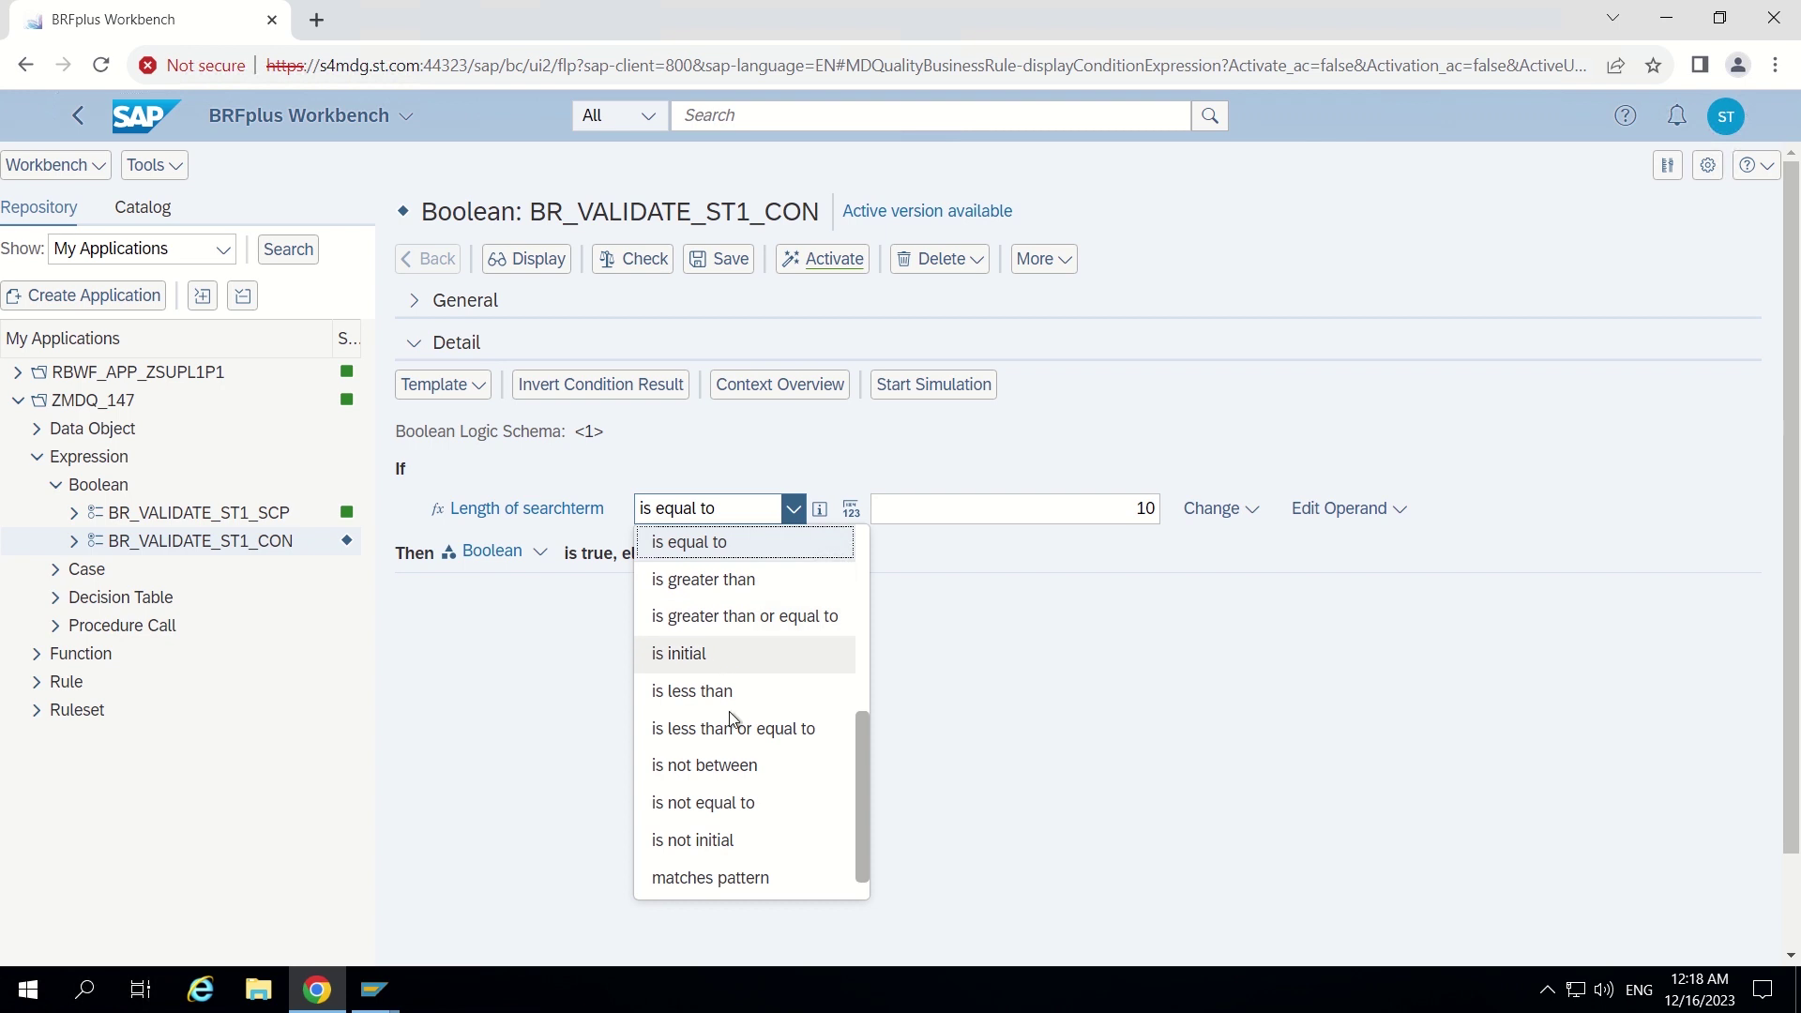
pyautogui.click(711, 804)
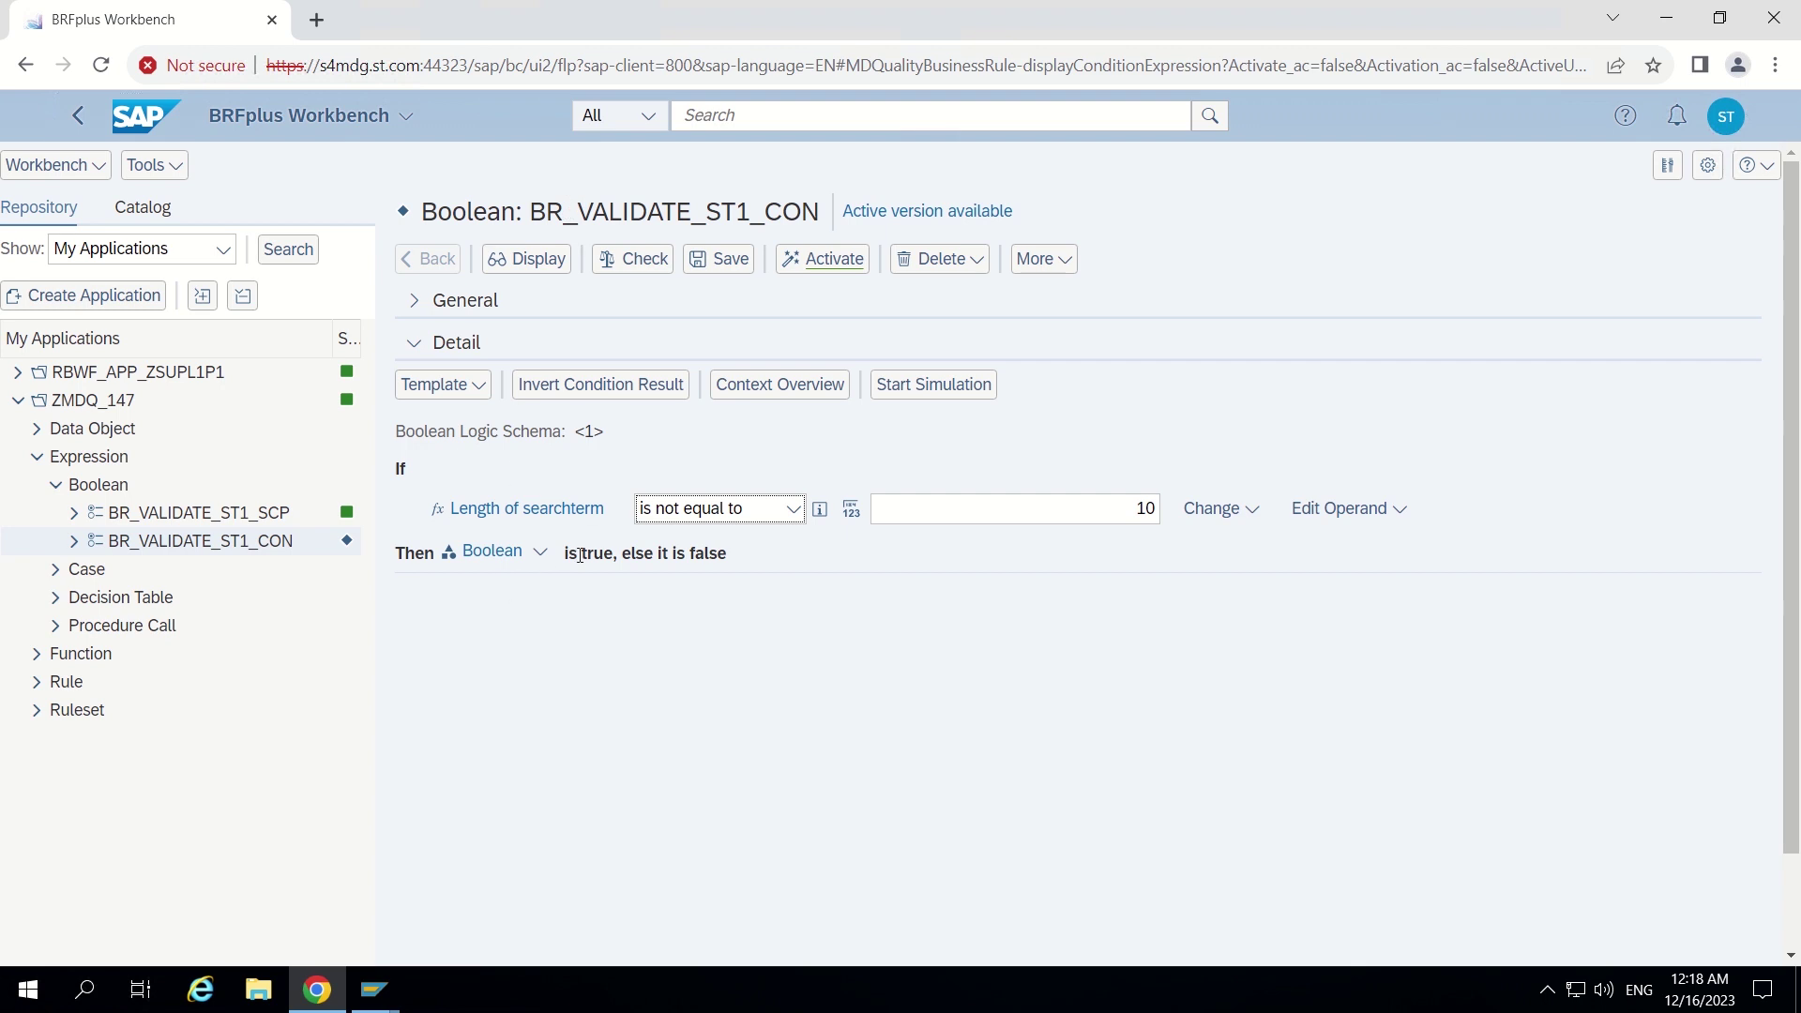
pyautogui.doubleClick(700, 552)
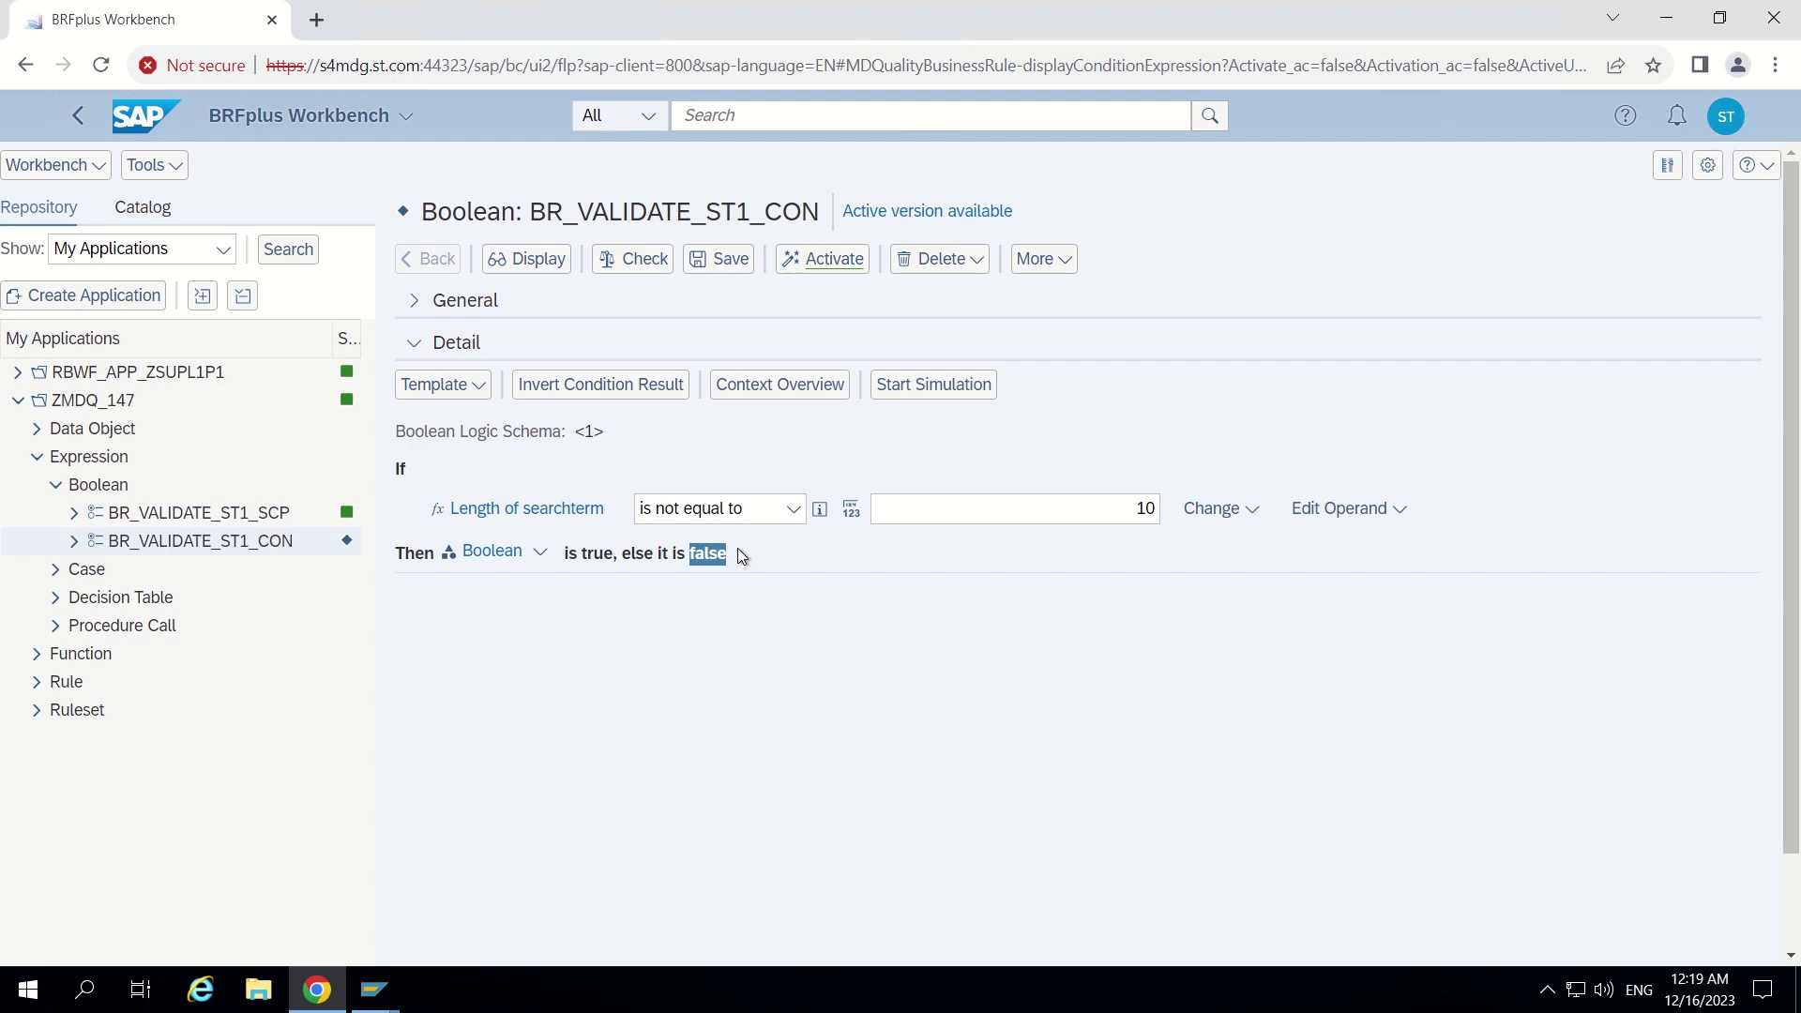
pyautogui.click(691, 560)
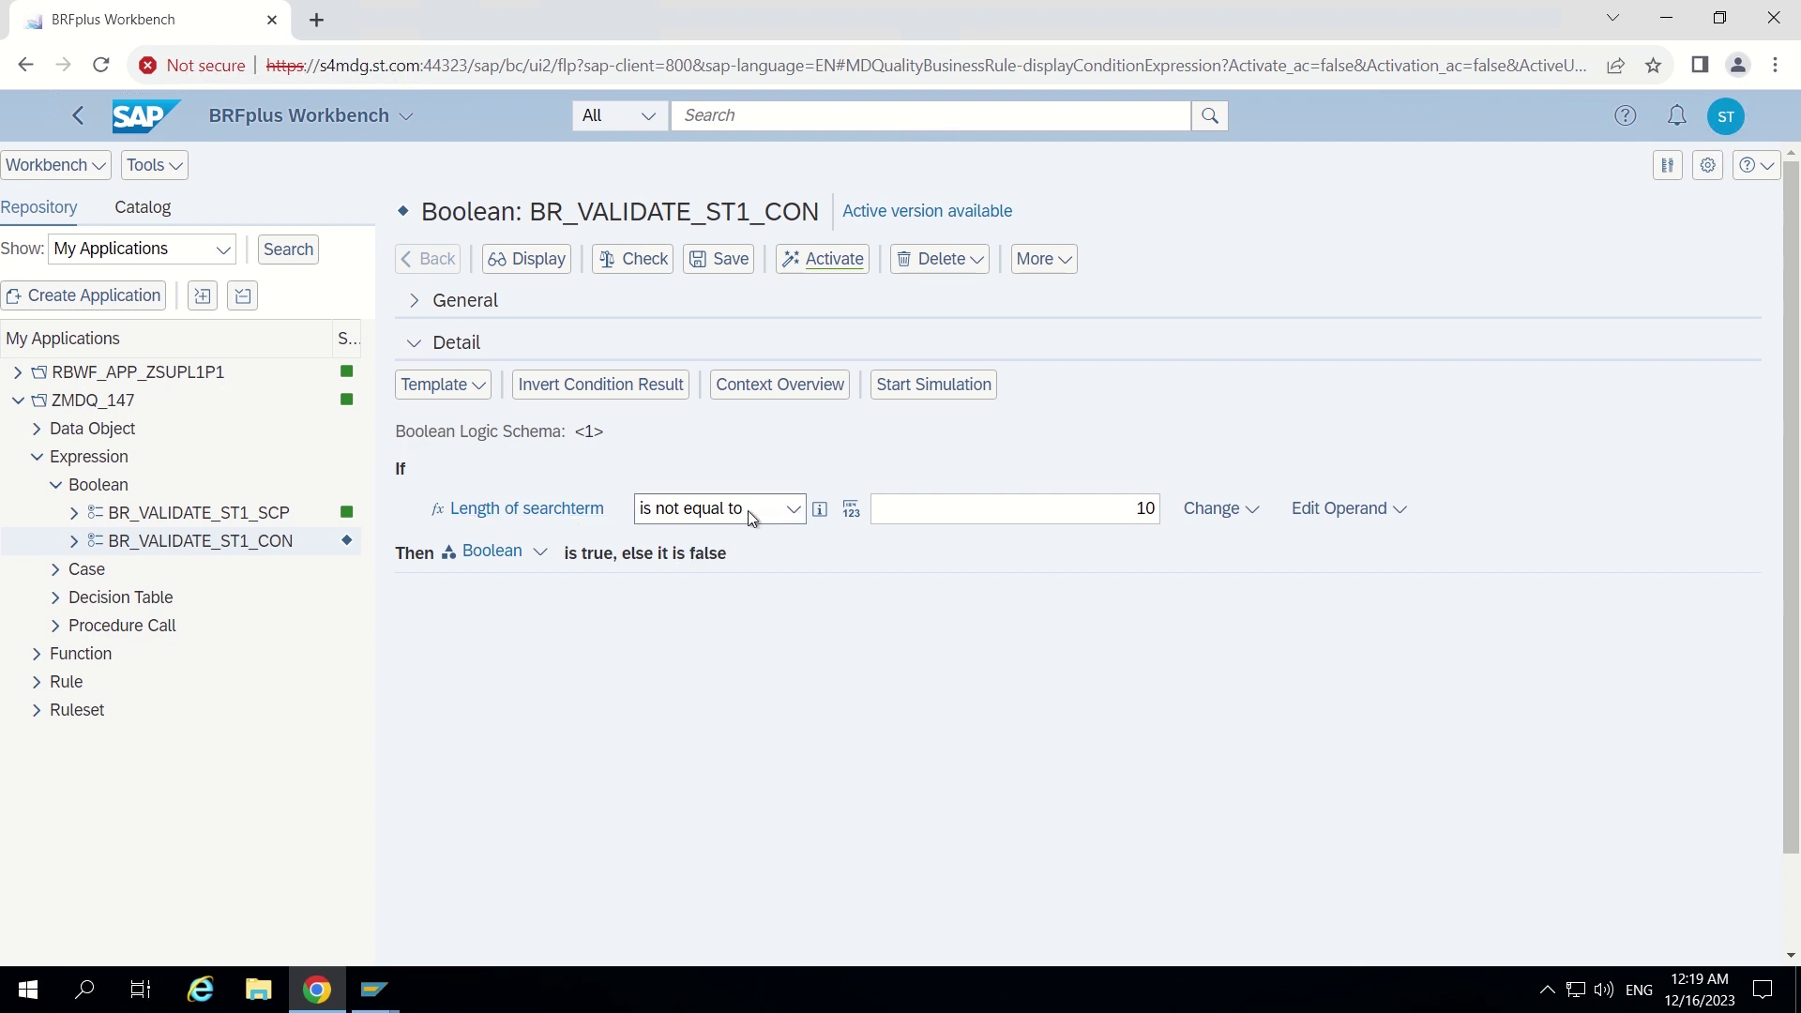
pyautogui.click(793, 508)
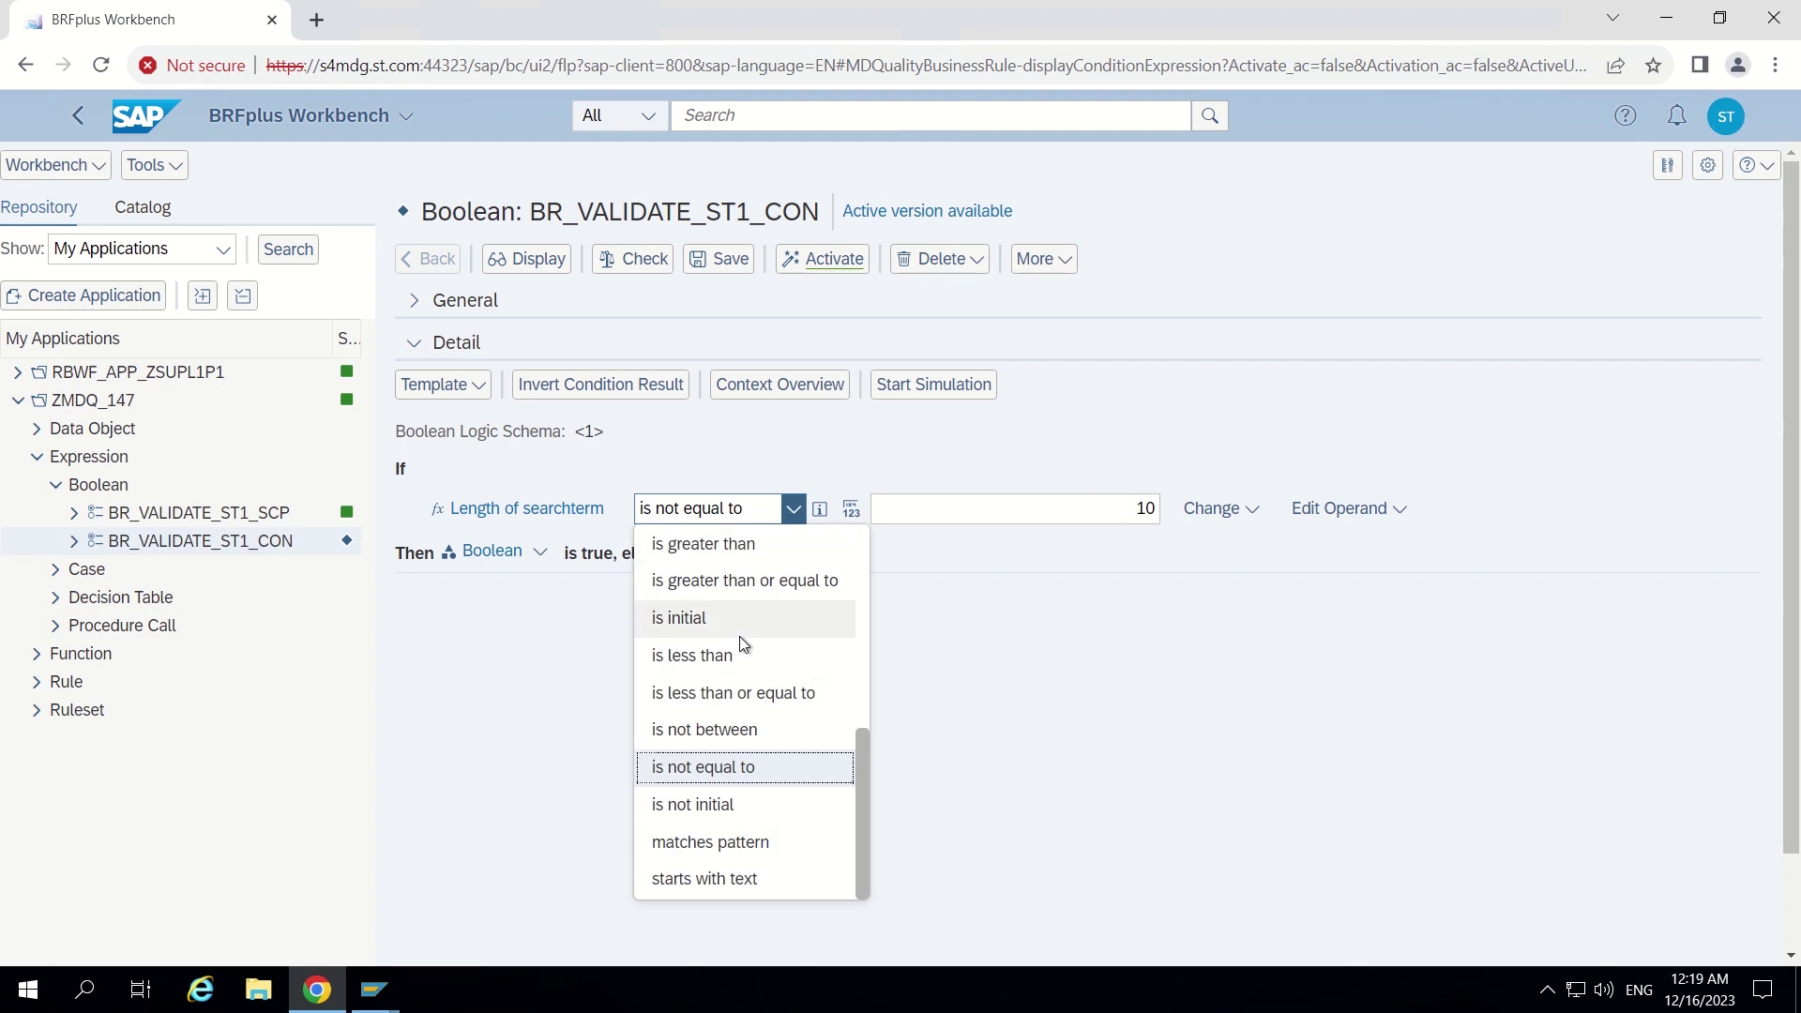
pyautogui.scroll(5, 739, 636)
pyautogui.scroll(-2, 739, 637)
pyautogui.scroll(-2, 739, 638)
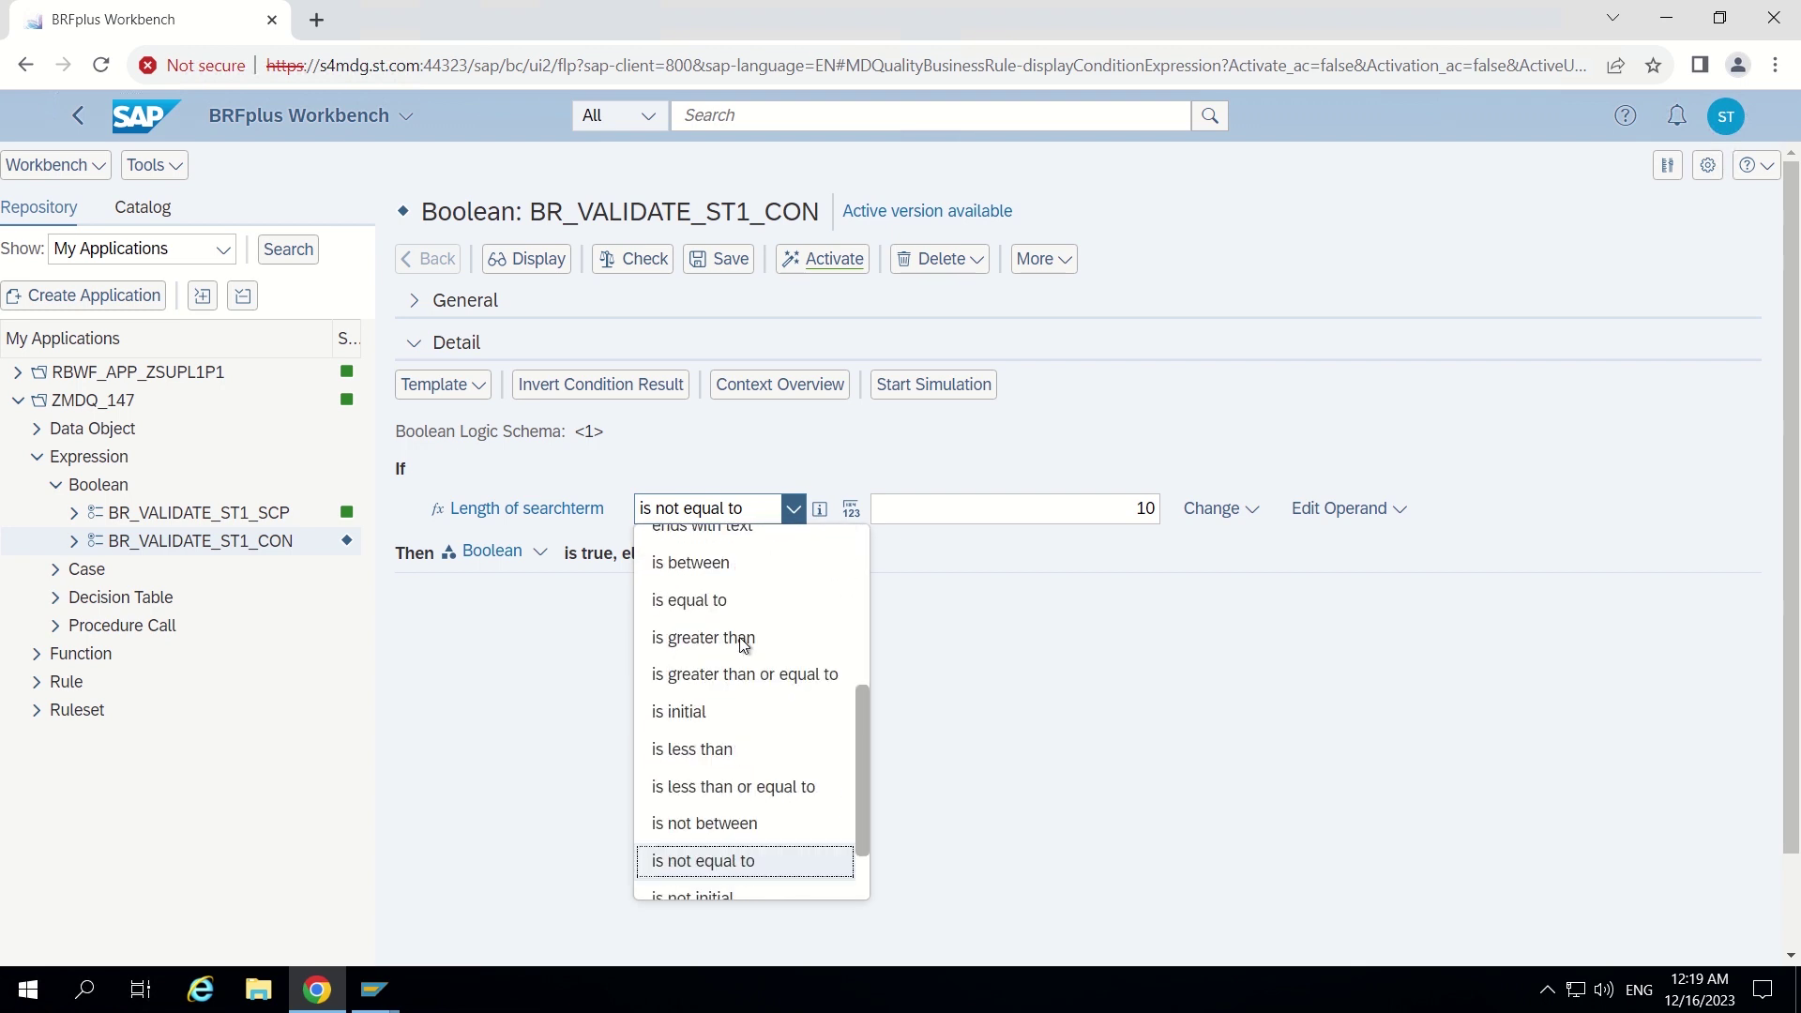
pyautogui.click(703, 606)
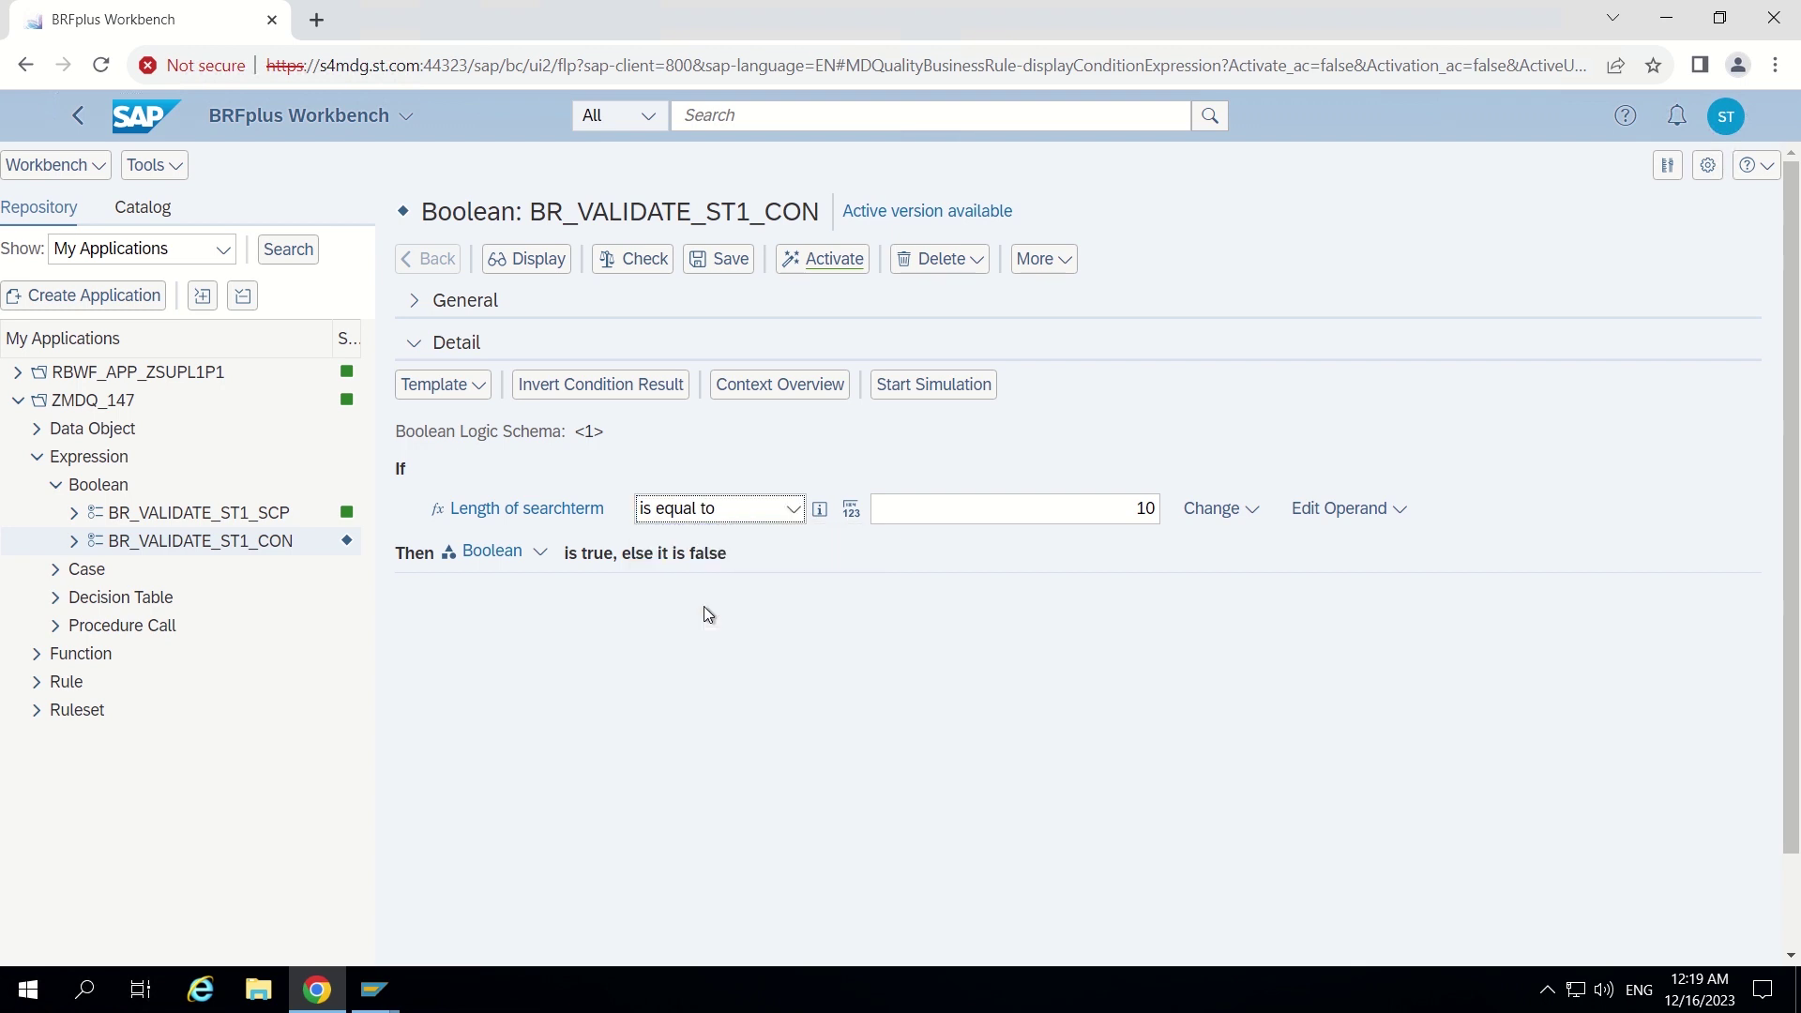
# Set the search term length comparison to "is less than or equal to", then save and activate BR_VALIDATE_ST1_CON
pyautogui.click(1139, 507)
pyautogui.click(795, 510)
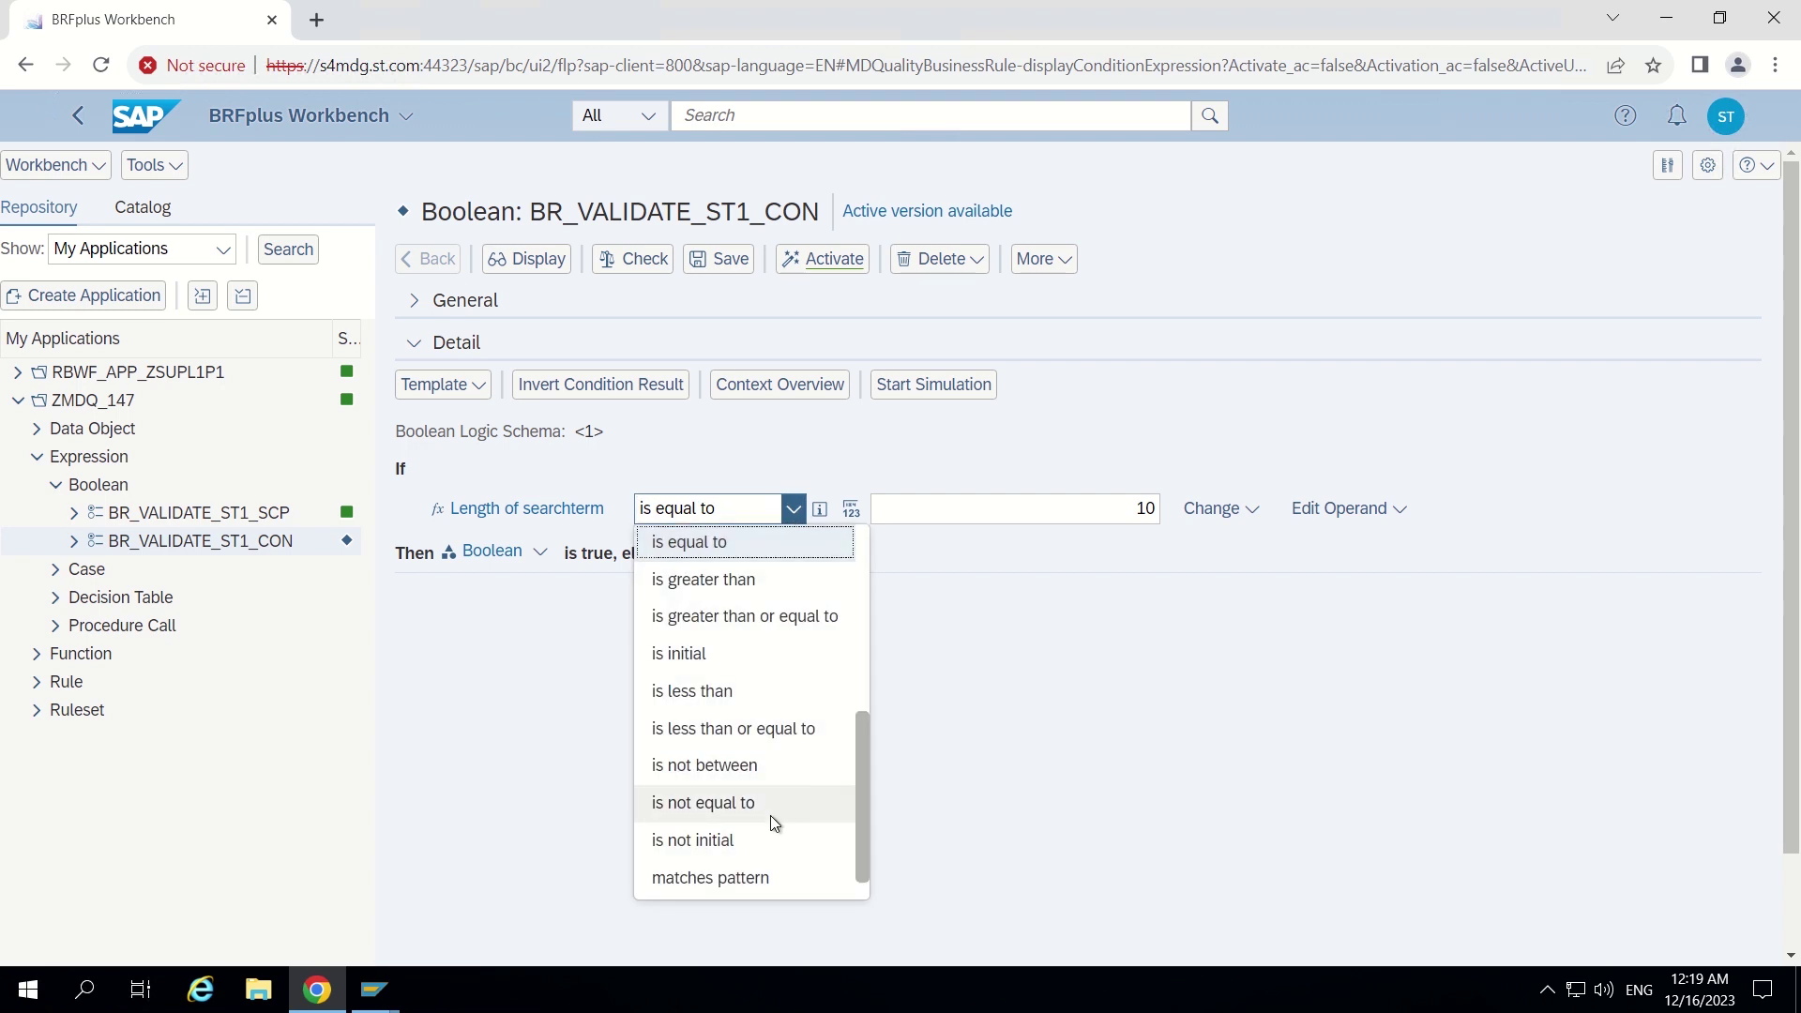
pyautogui.scroll(-1, 769, 814)
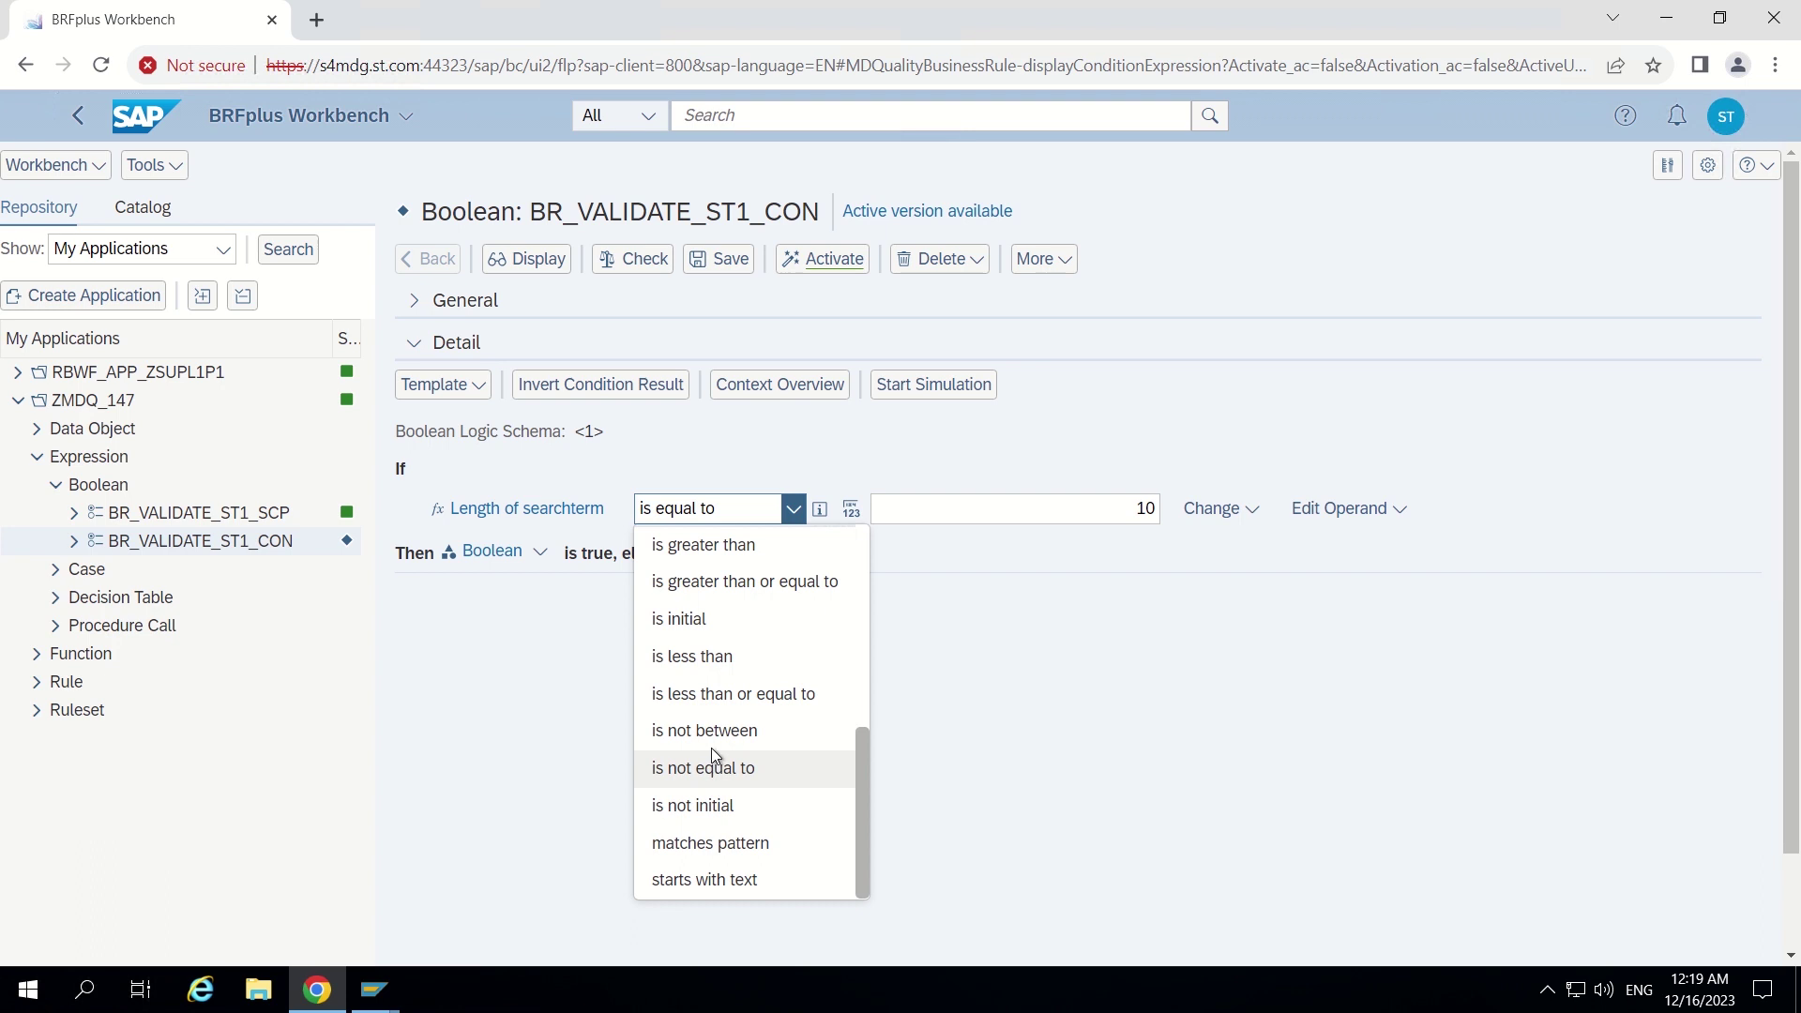
pyautogui.click(720, 695)
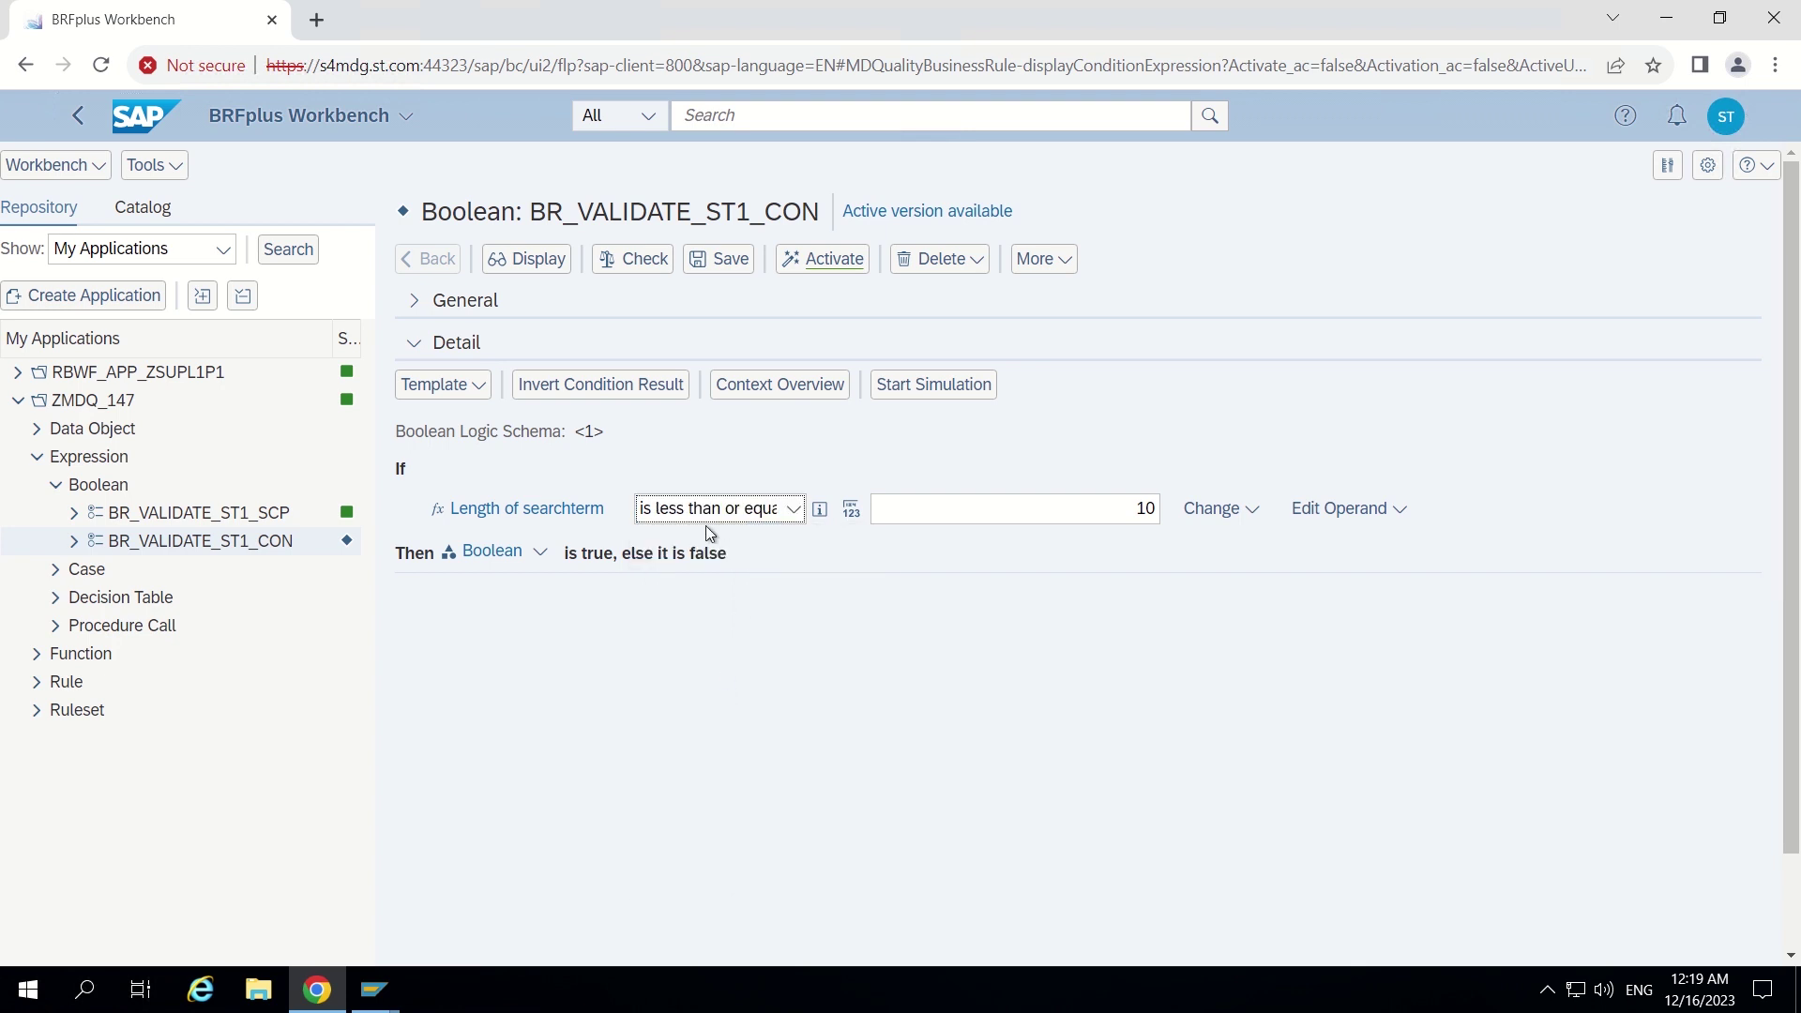
pyautogui.click(1133, 520)
pyautogui.click(718, 267)
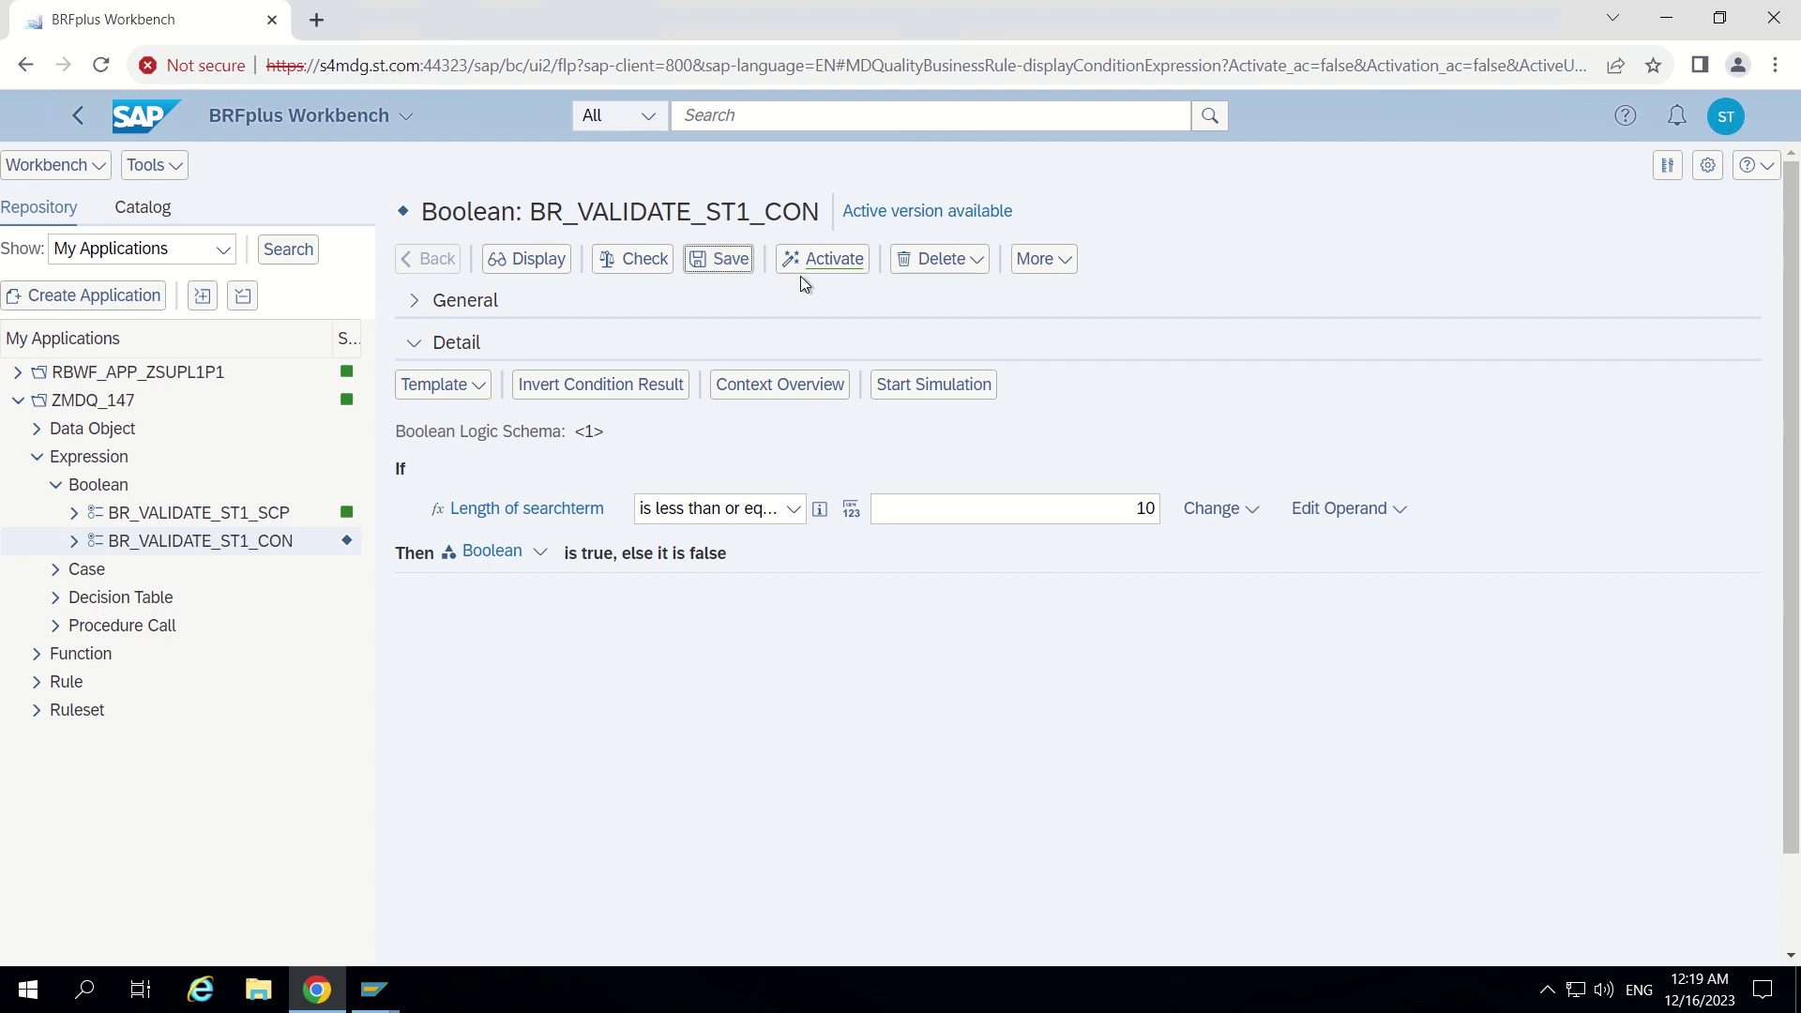
pyautogui.click(824, 313)
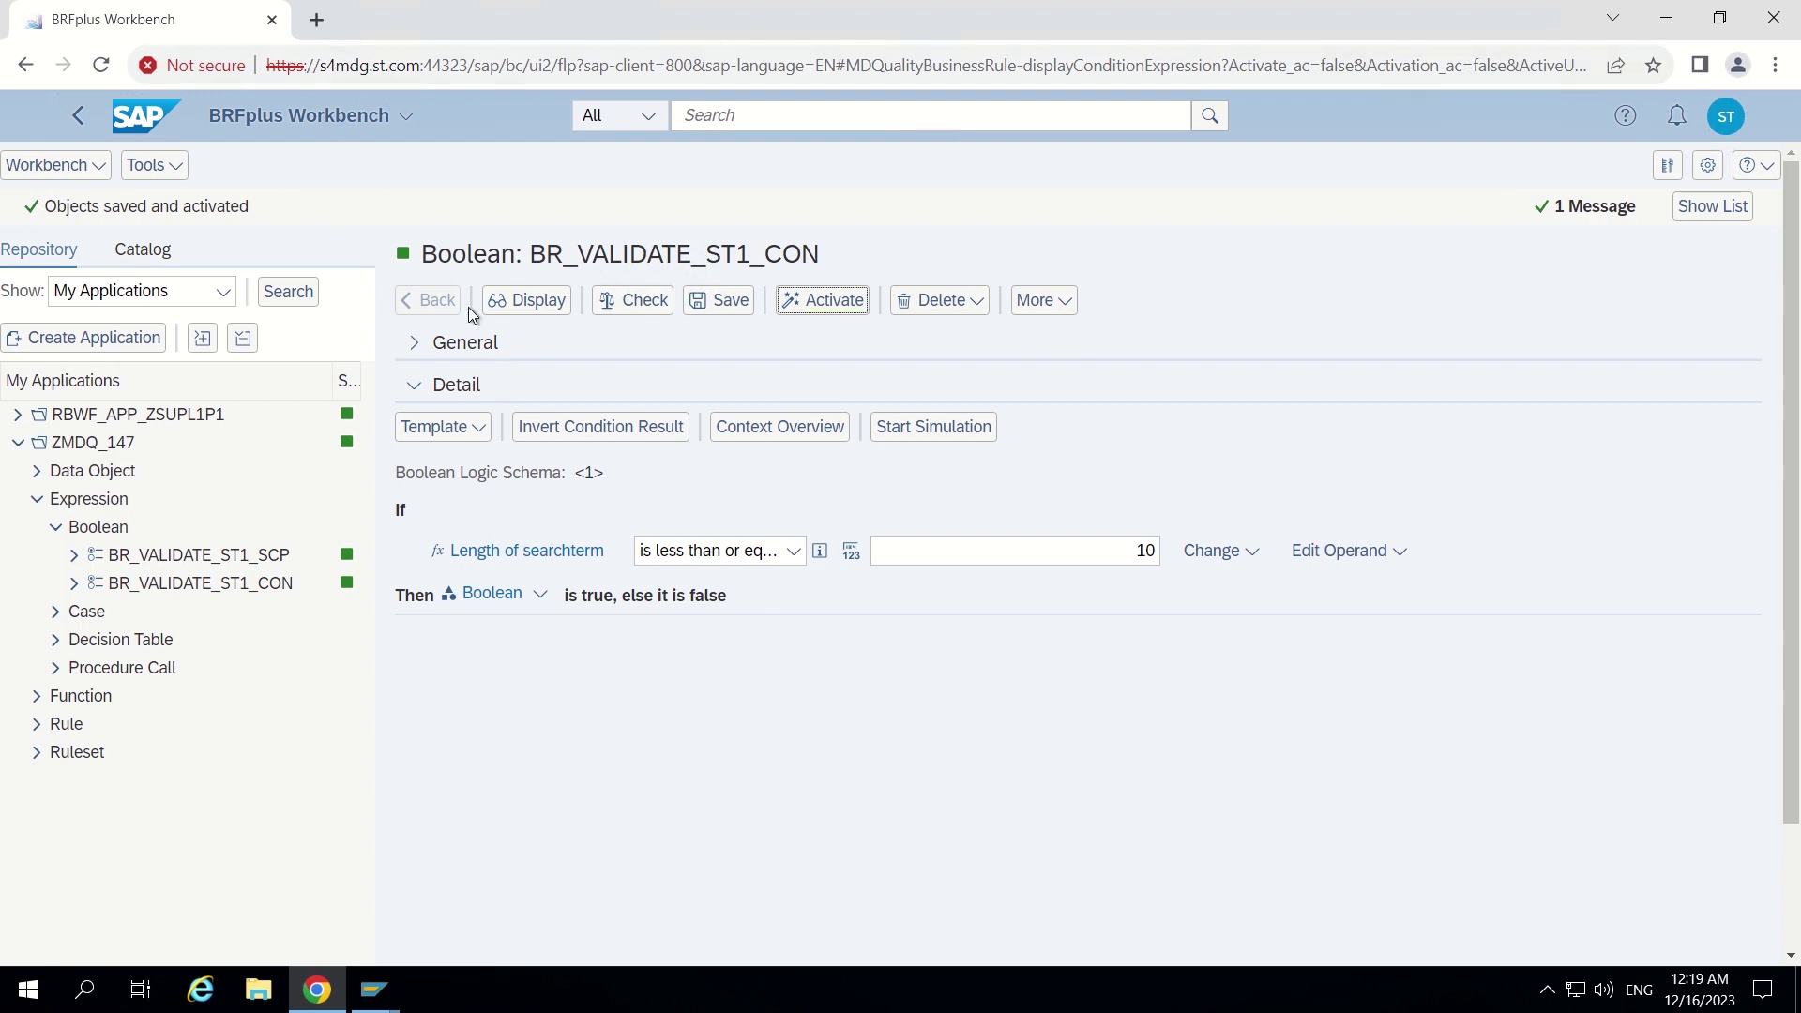
# Return to the validation rule BR_VALIDATE_ST1, check its usage and implementation status, and approve the rule
pyautogui.click(85, 116)
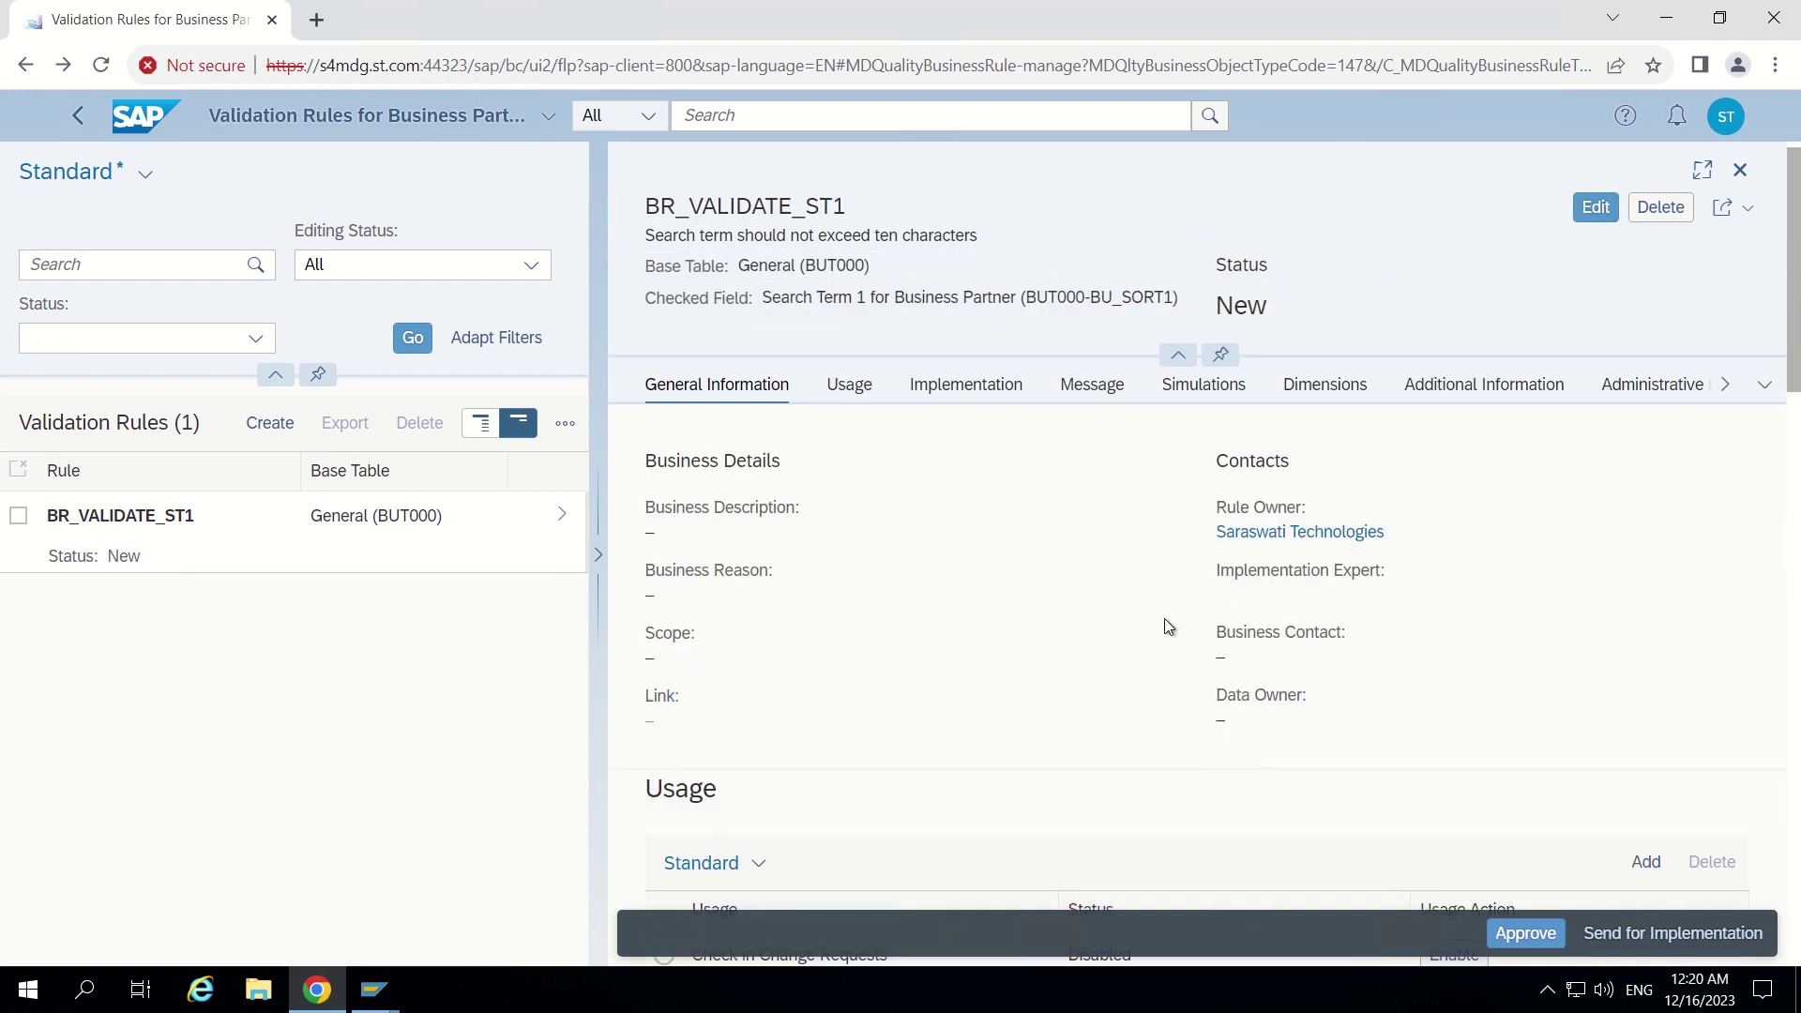
pyautogui.scroll(-10, 1160, 617)
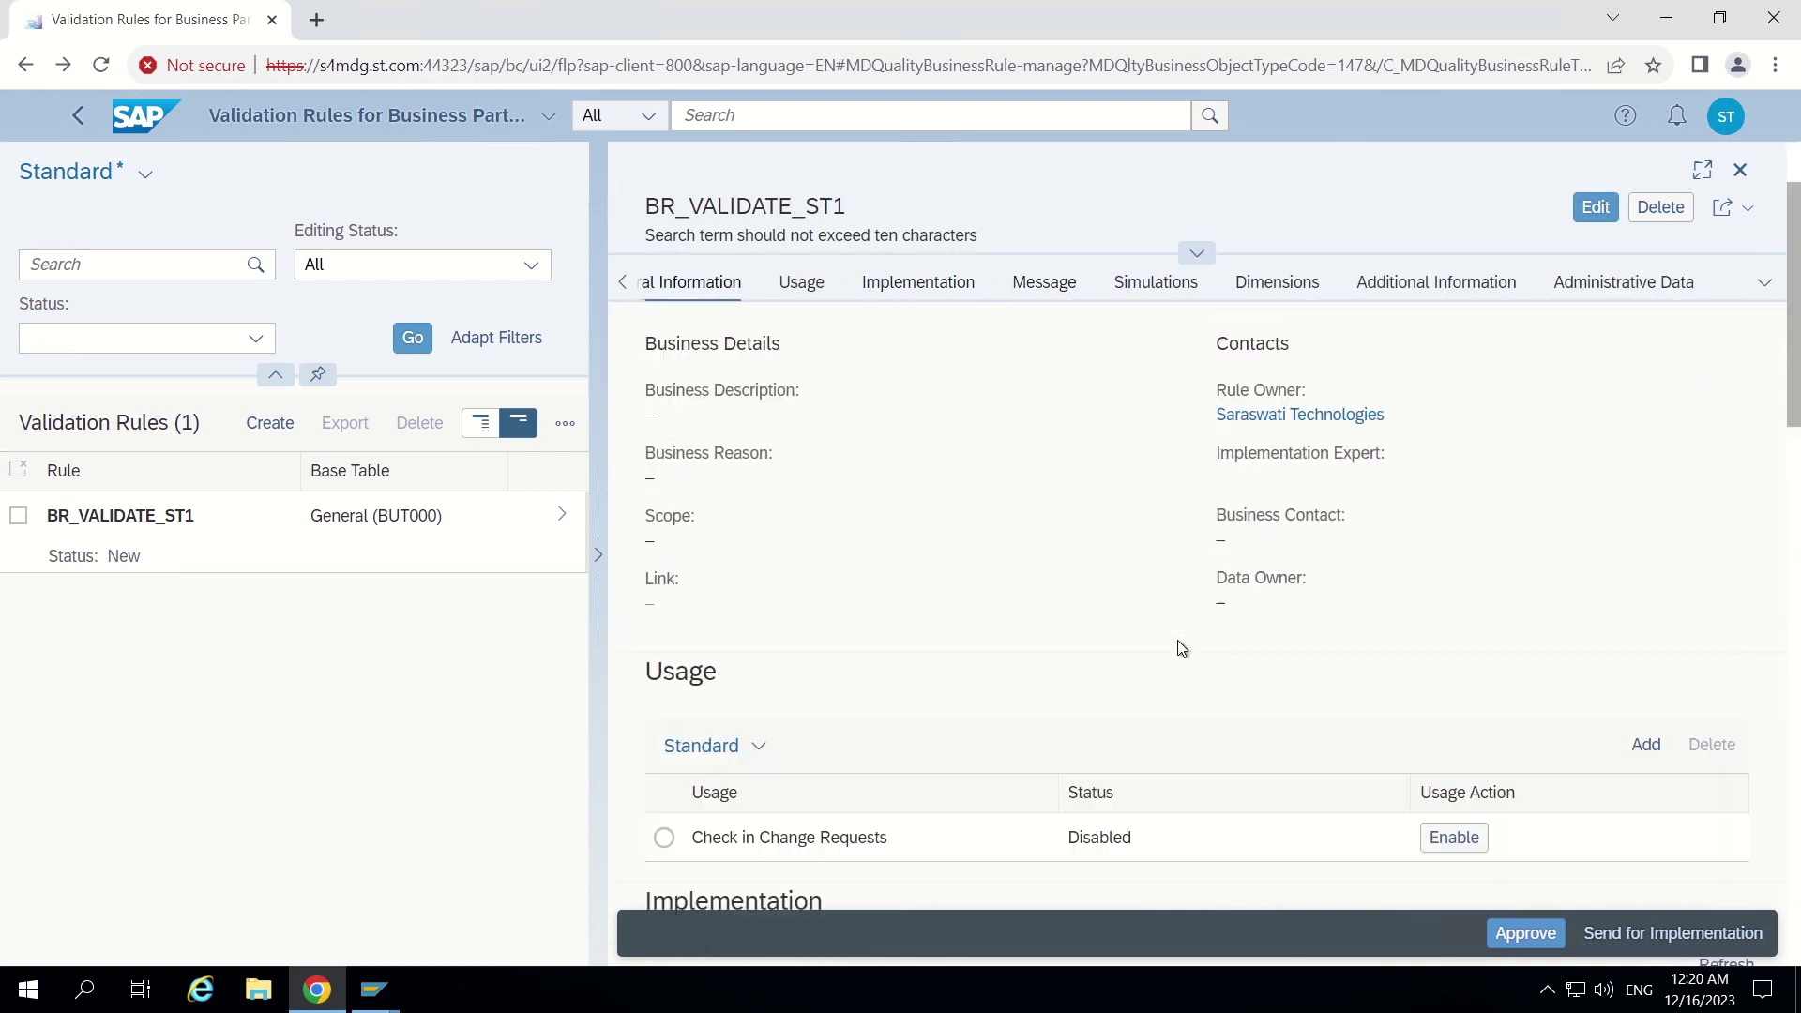
pyautogui.scroll(5, 1179, 642)
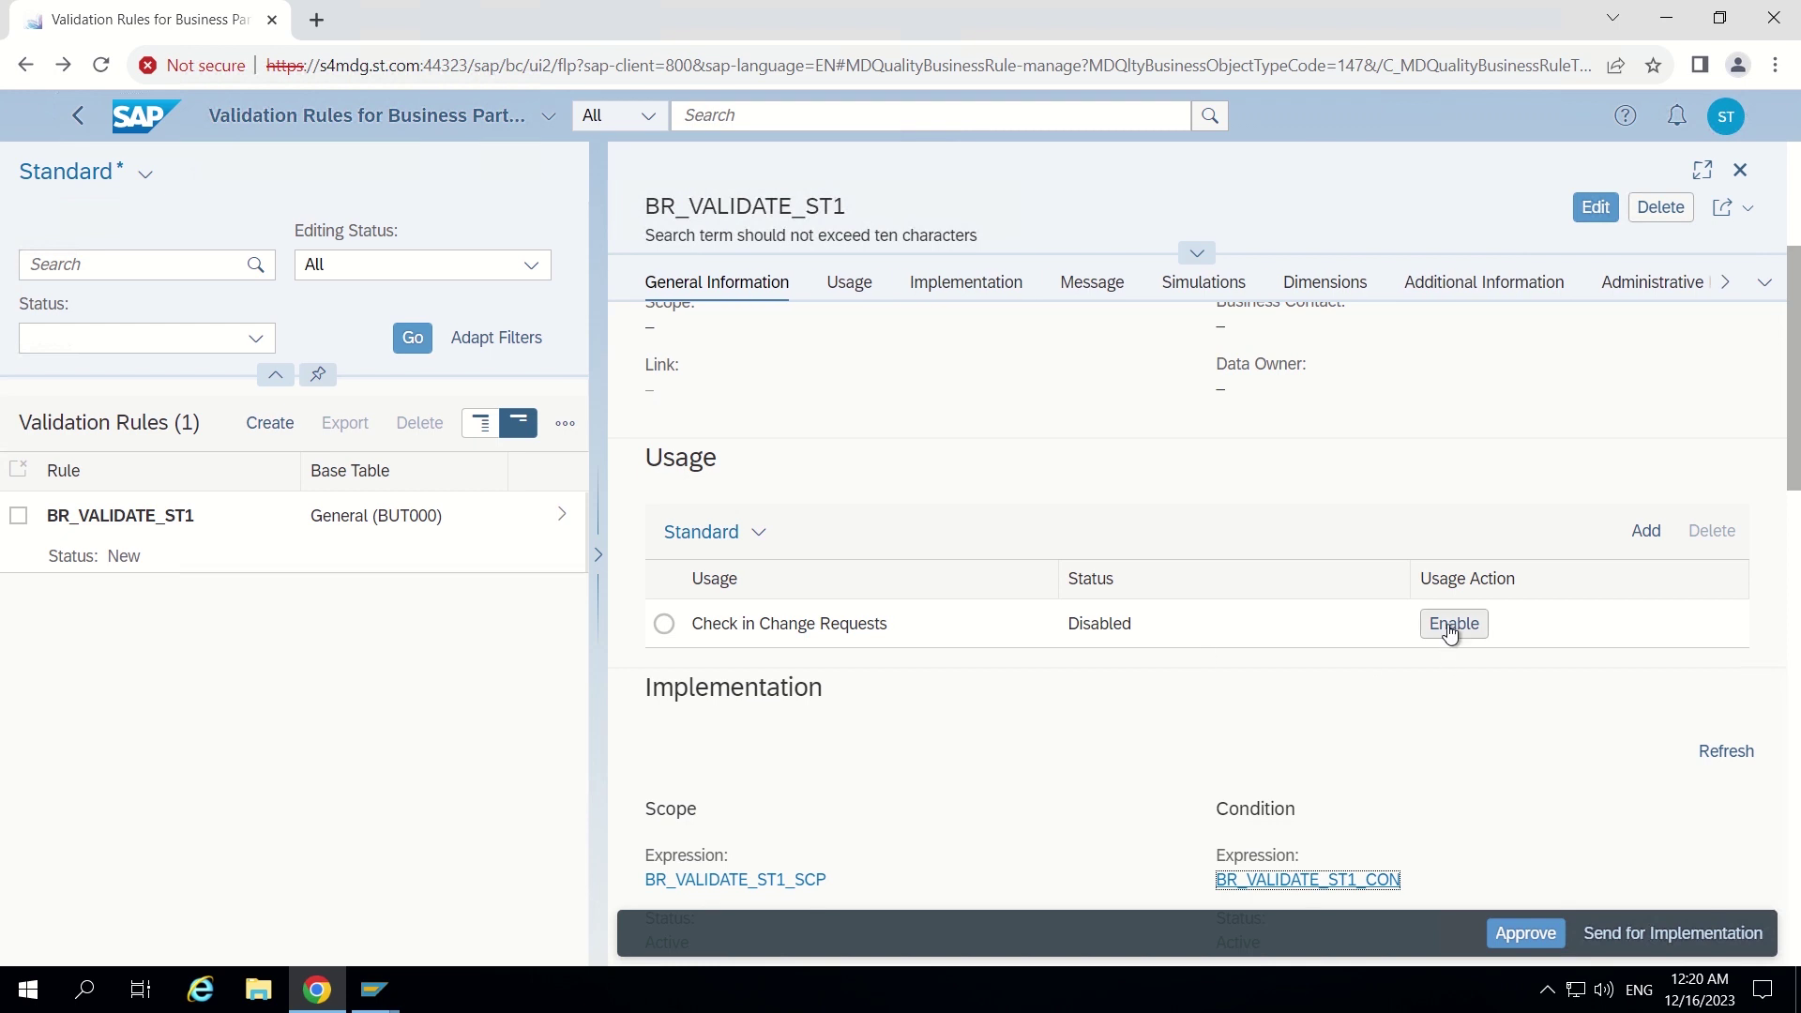
pyautogui.click(1520, 938)
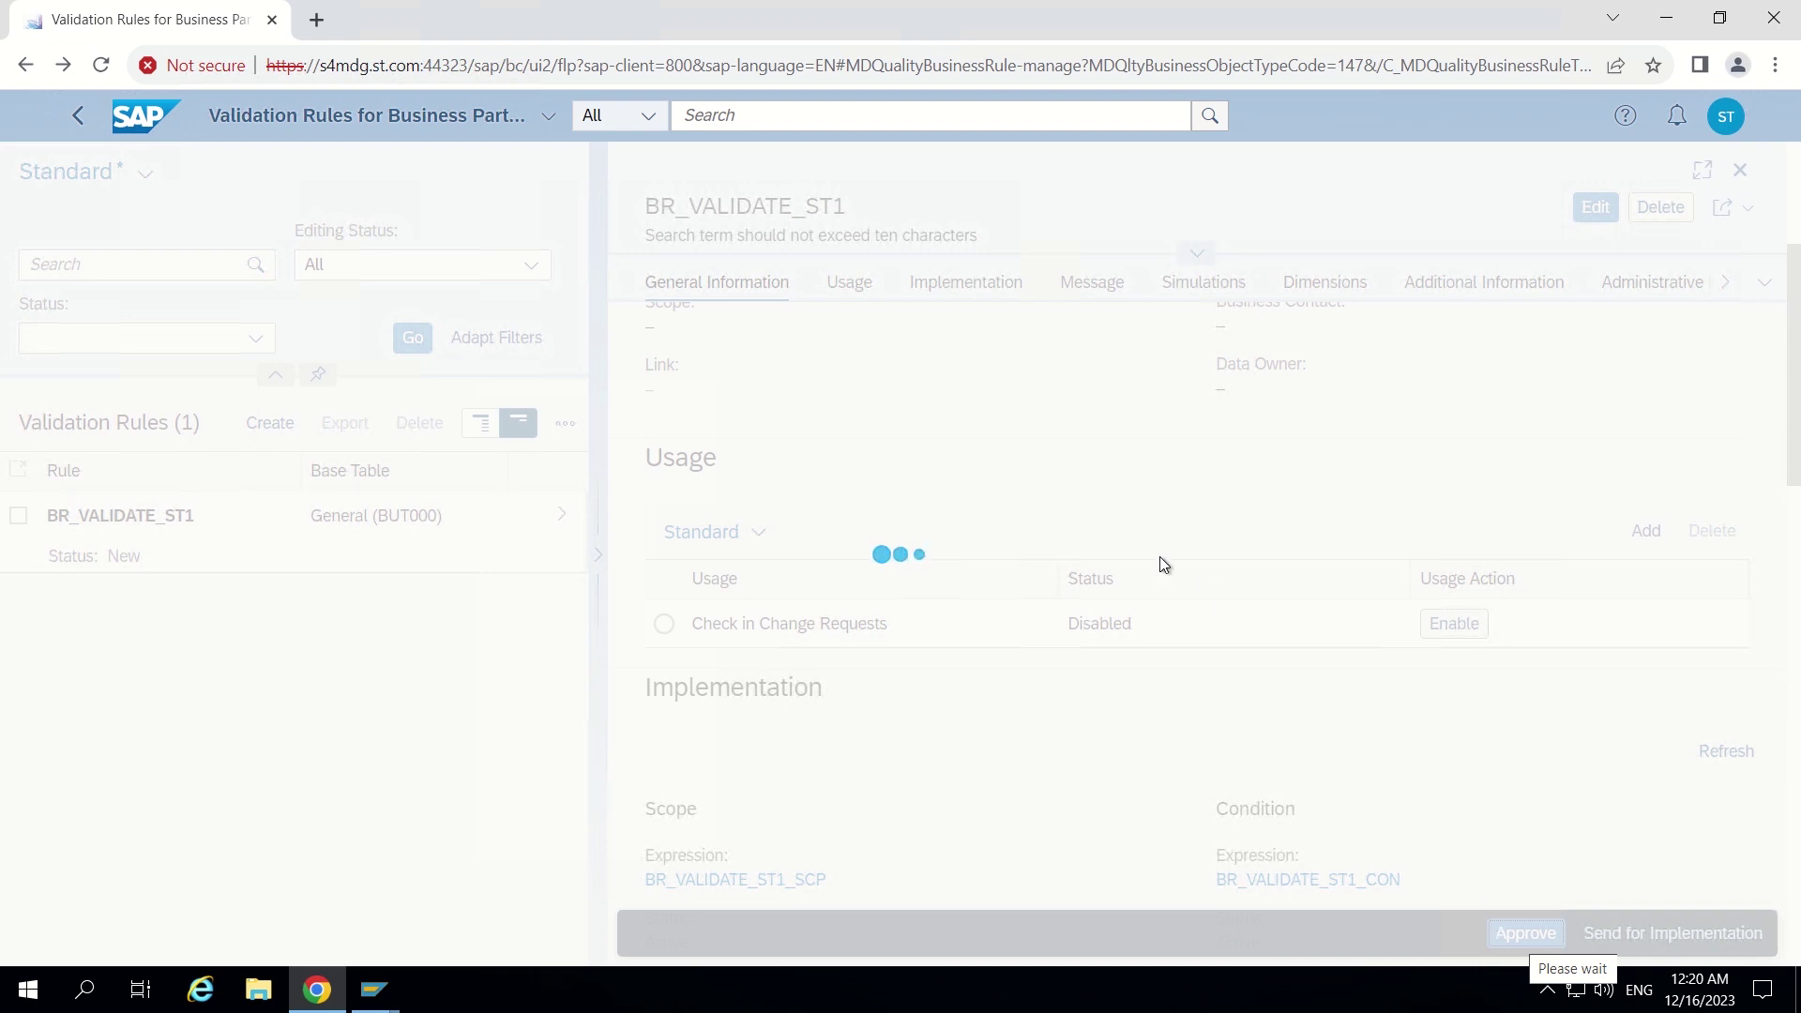
# Enable the Check in Change Requests usage for the validation rule BR_VALIDATE_ST1
pyautogui.scroll(5, 1060, 523)
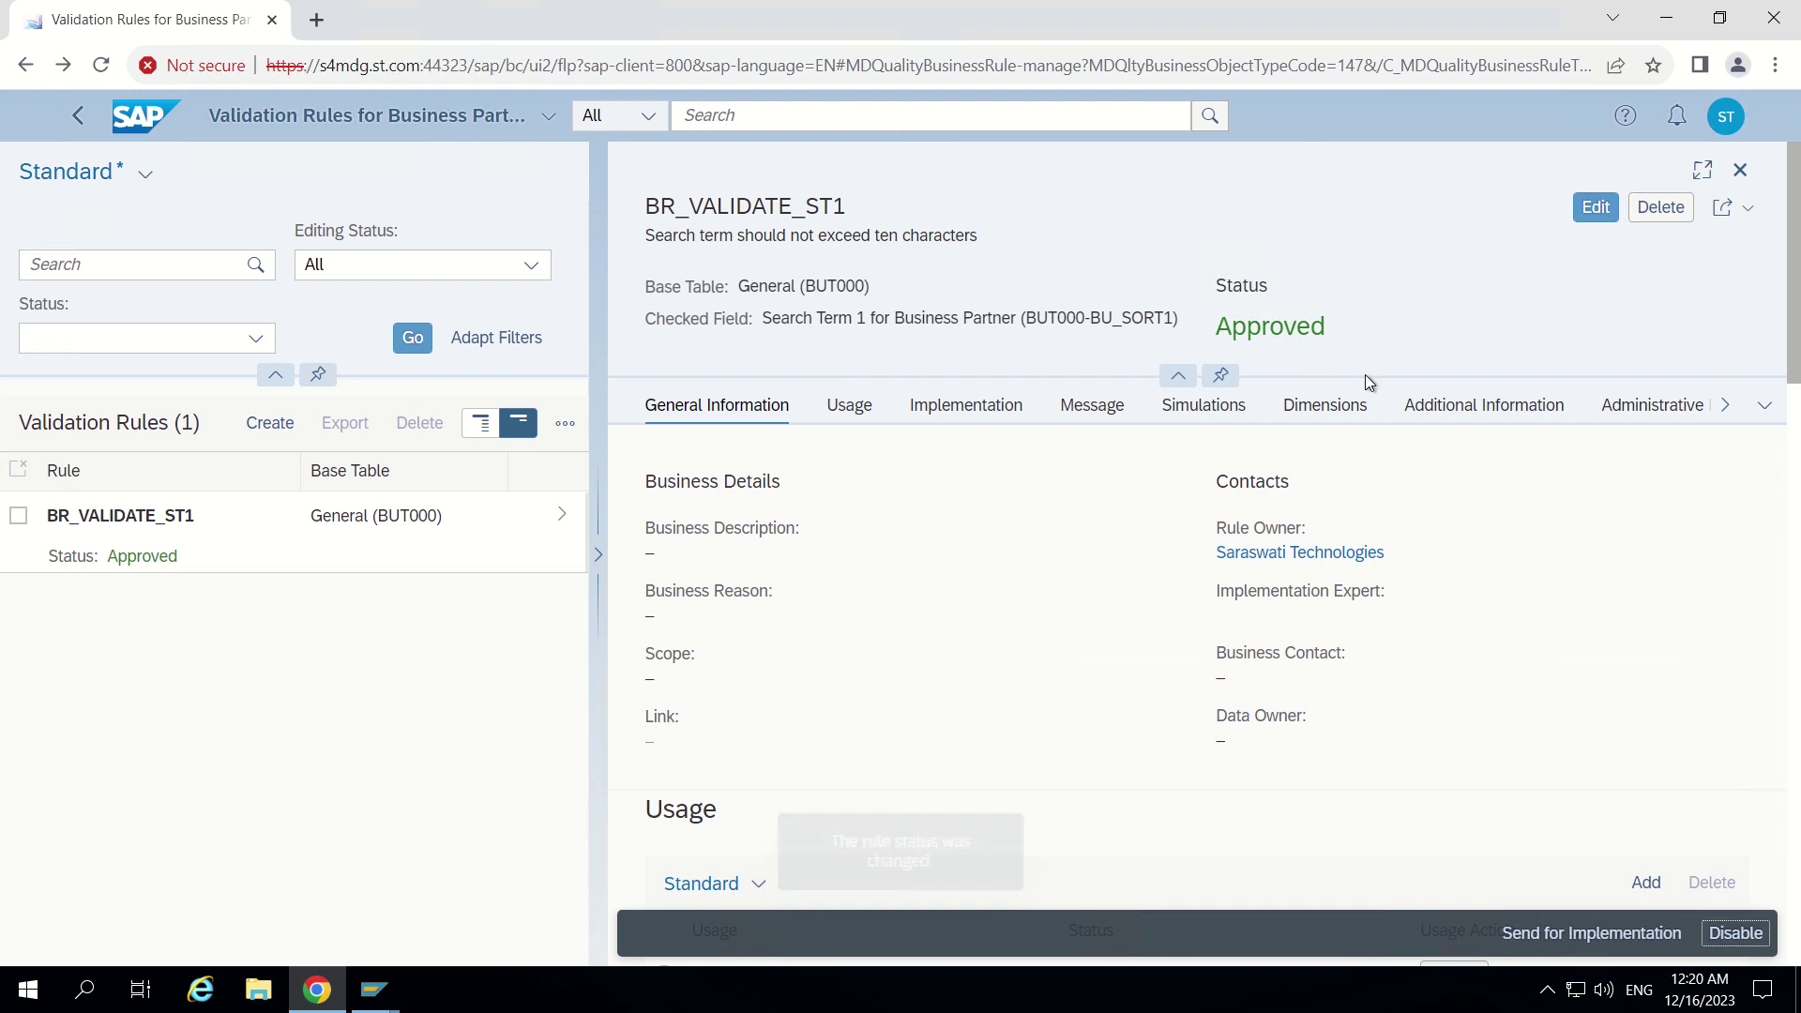
pyautogui.scroll(-3, 1229, 606)
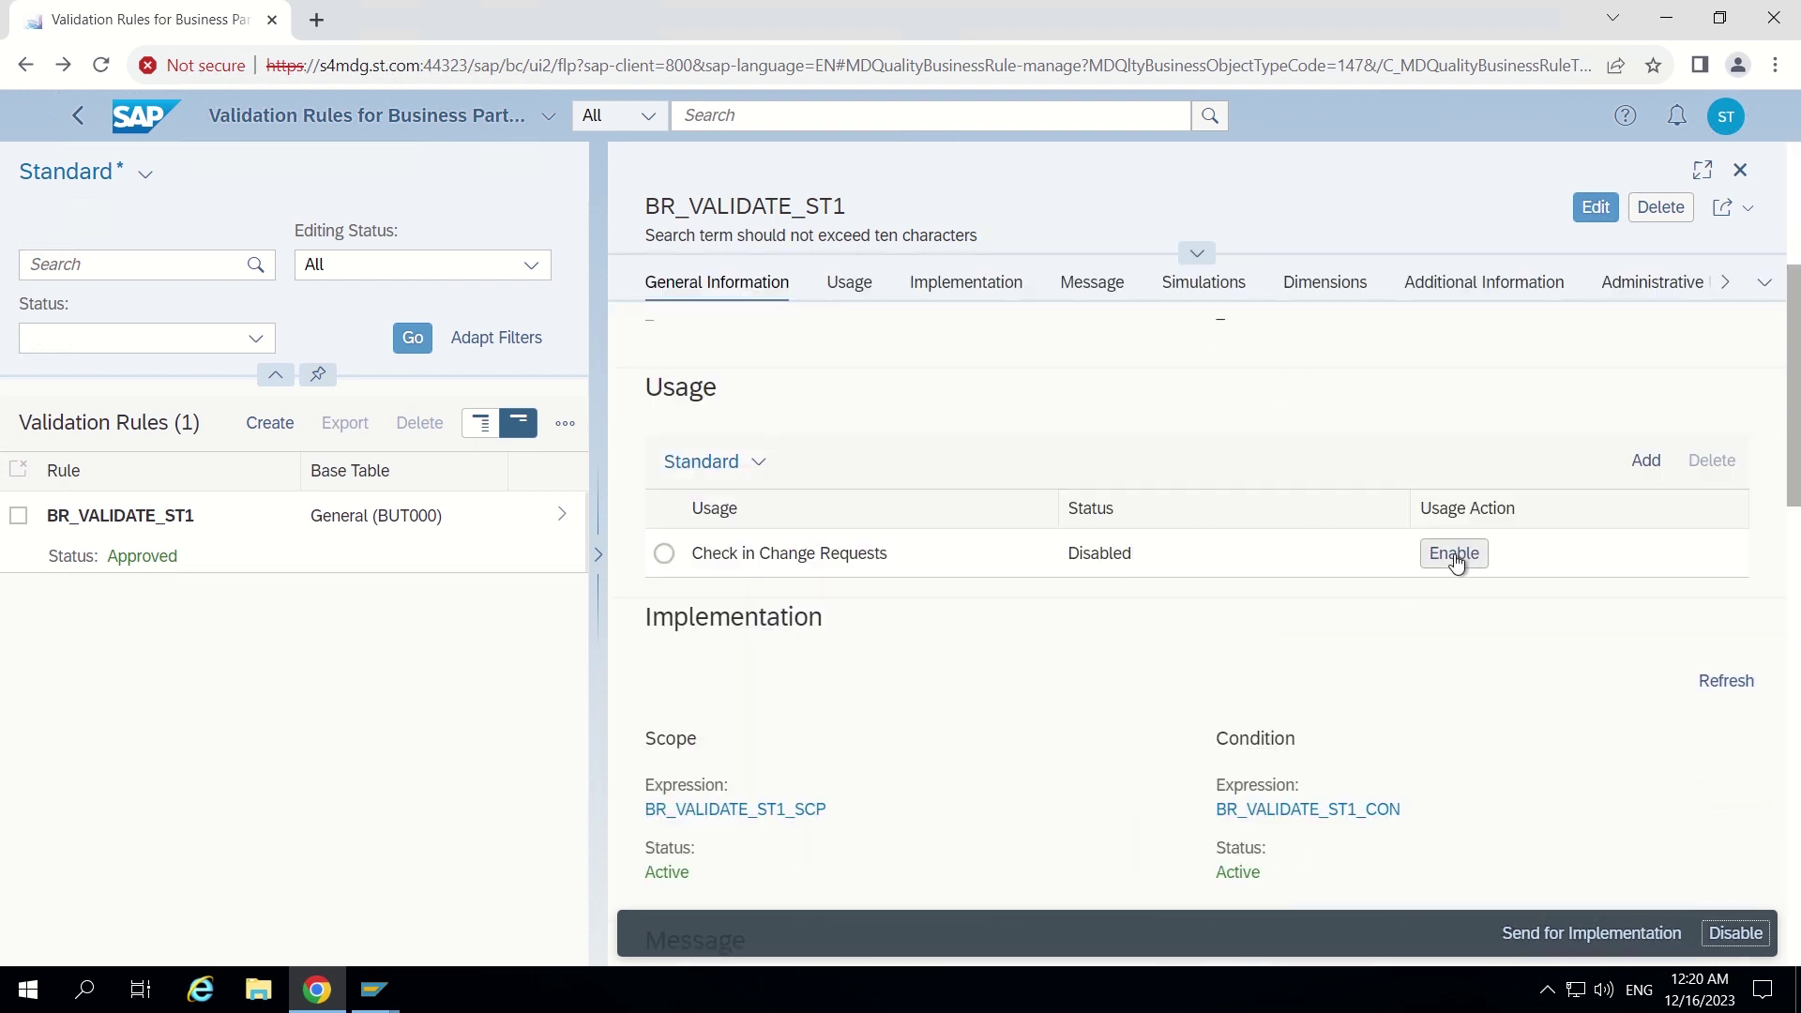
pyautogui.click(1453, 553)
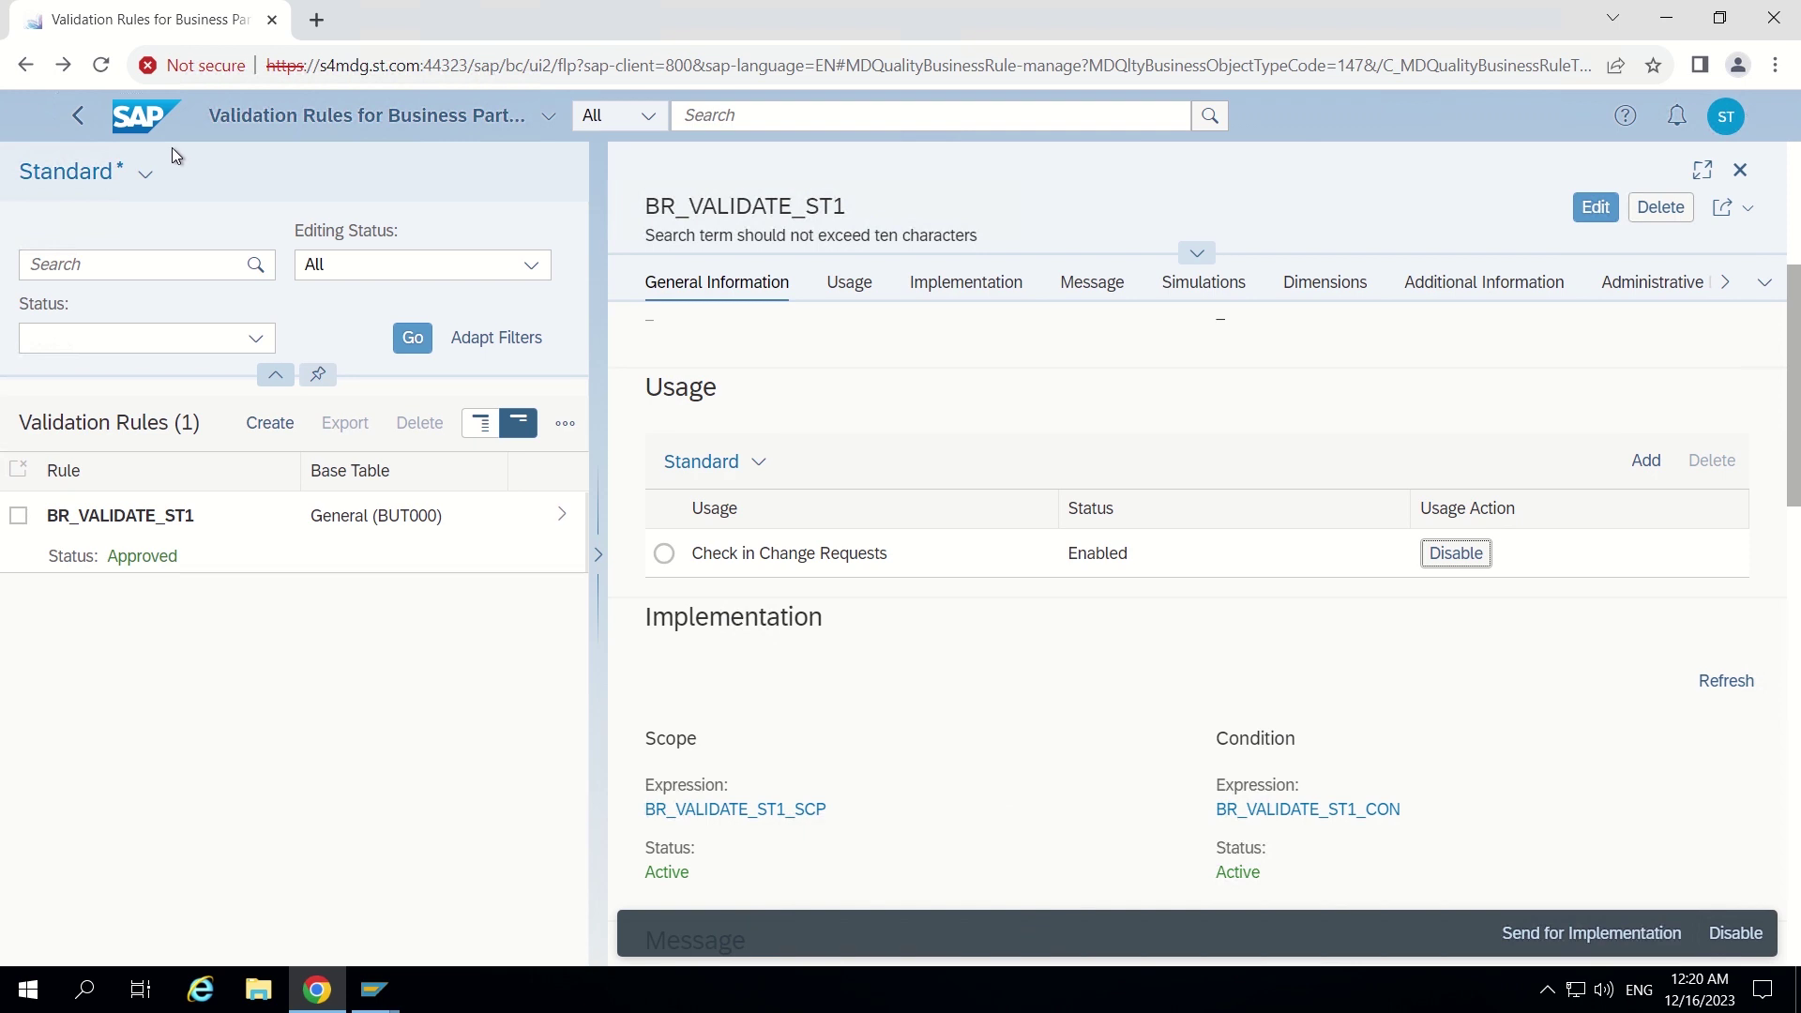
# Open the home page in a separate browser tab and launch Manage Supplier from the Supplier Governance group
pyautogui.middleClick(127, 125)
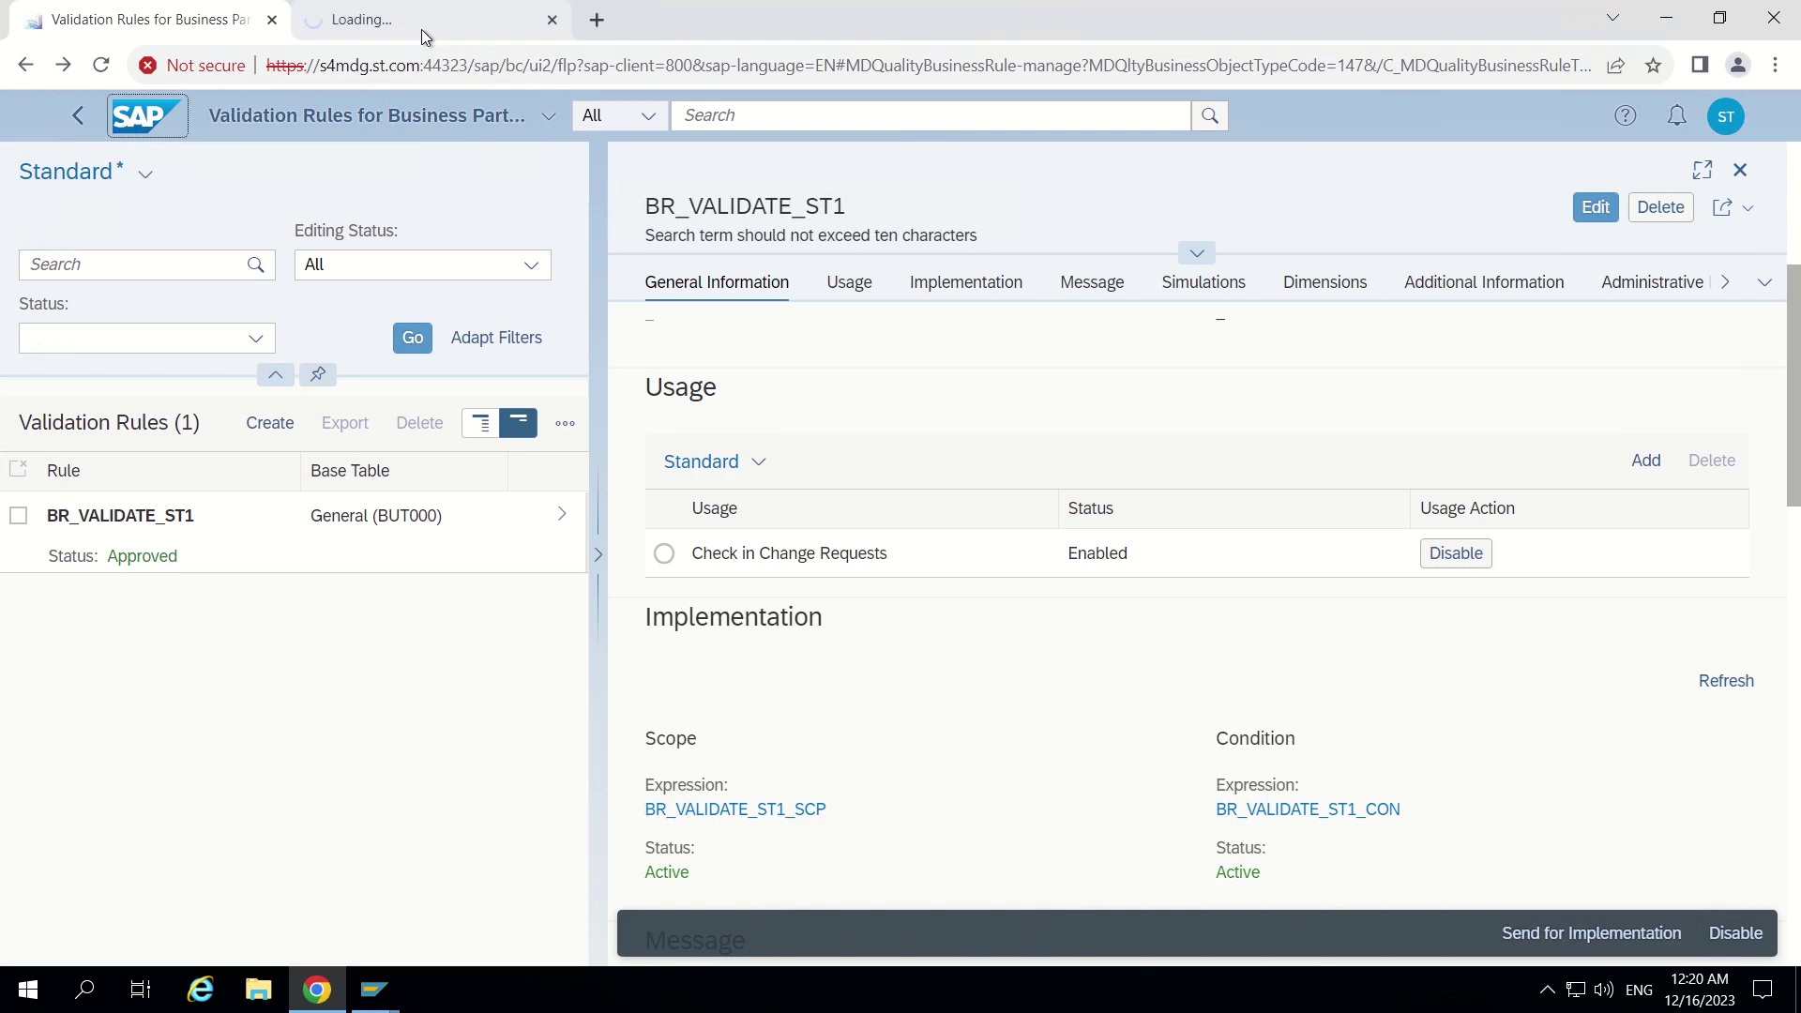
pyautogui.click(424, 36)
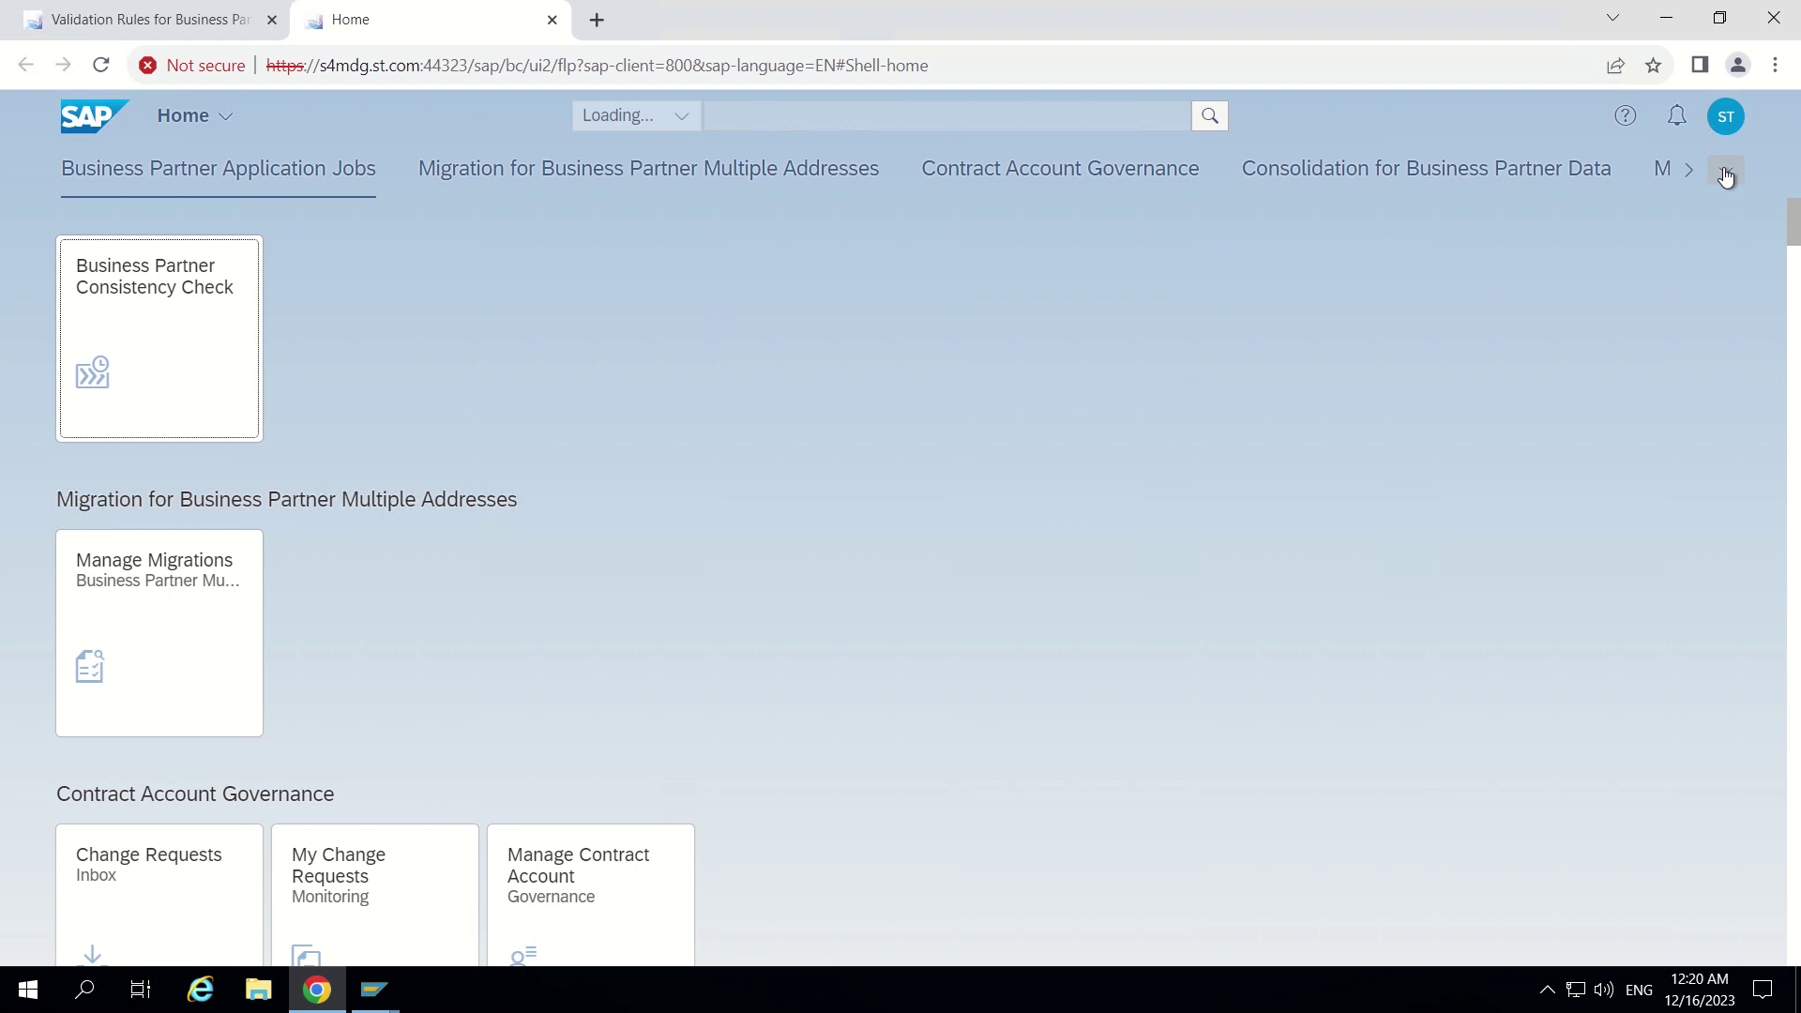
pyautogui.click(1725, 170)
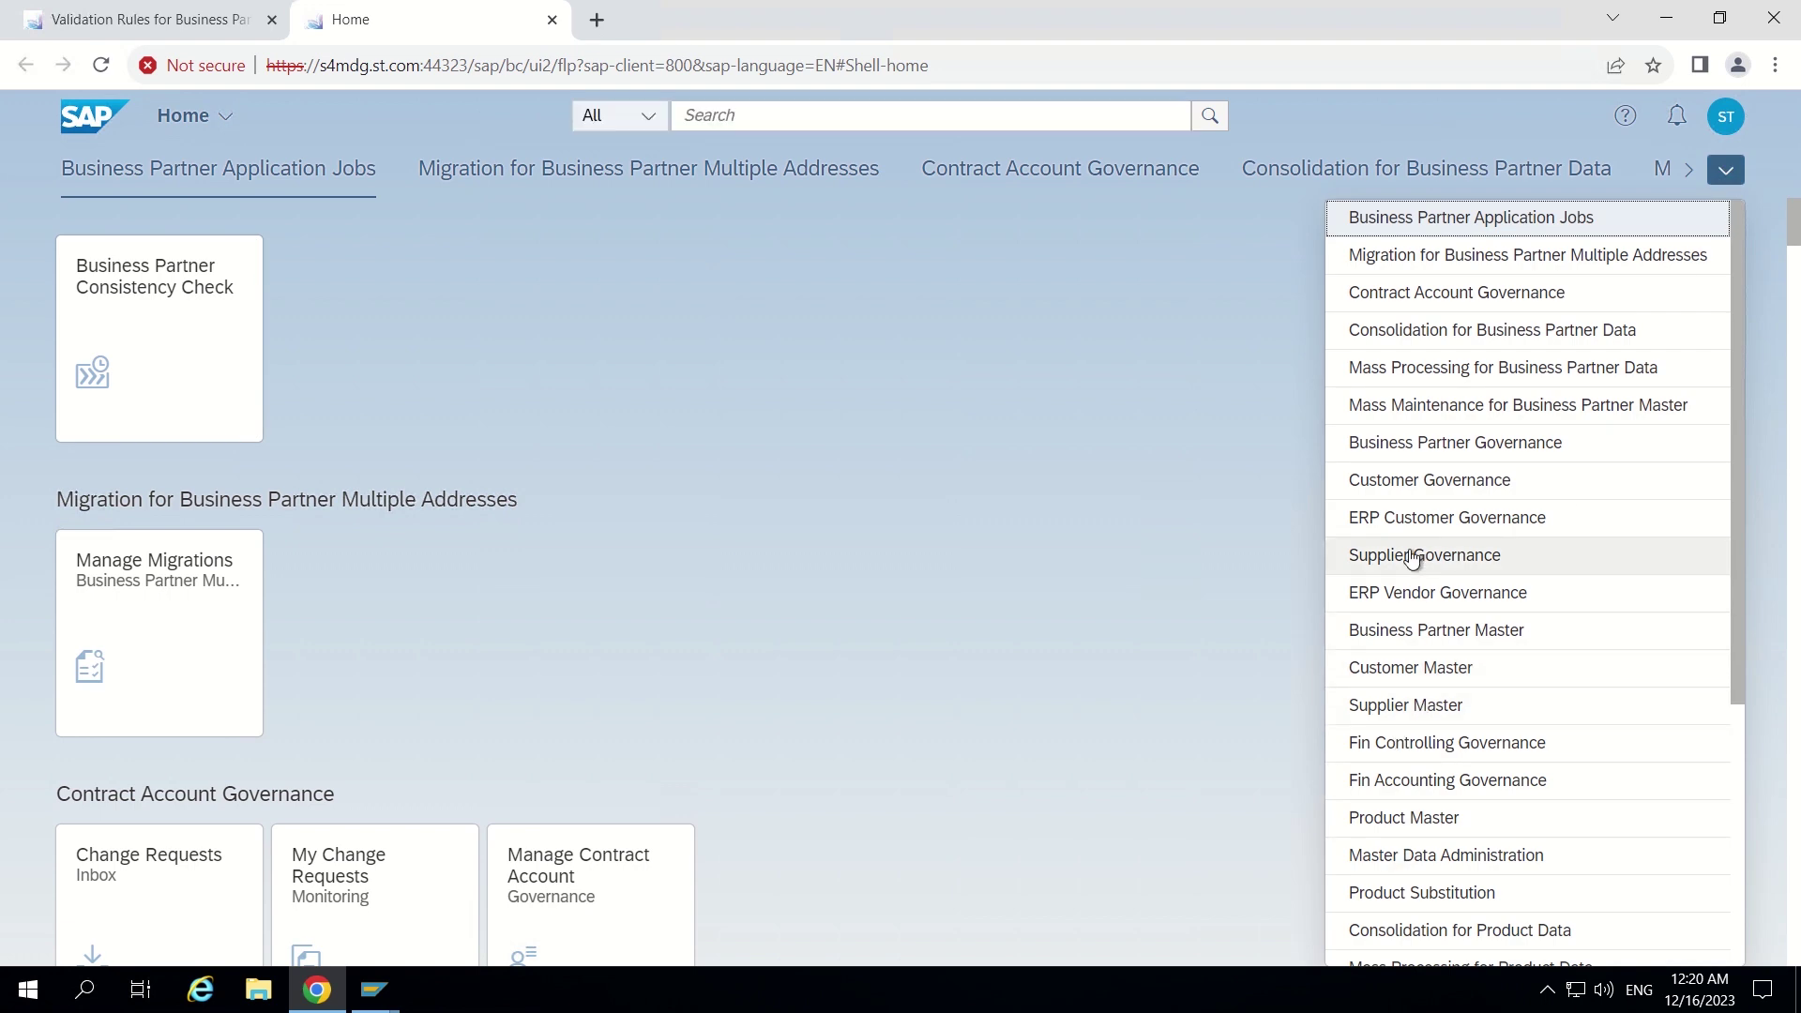
pyautogui.click(1359, 555)
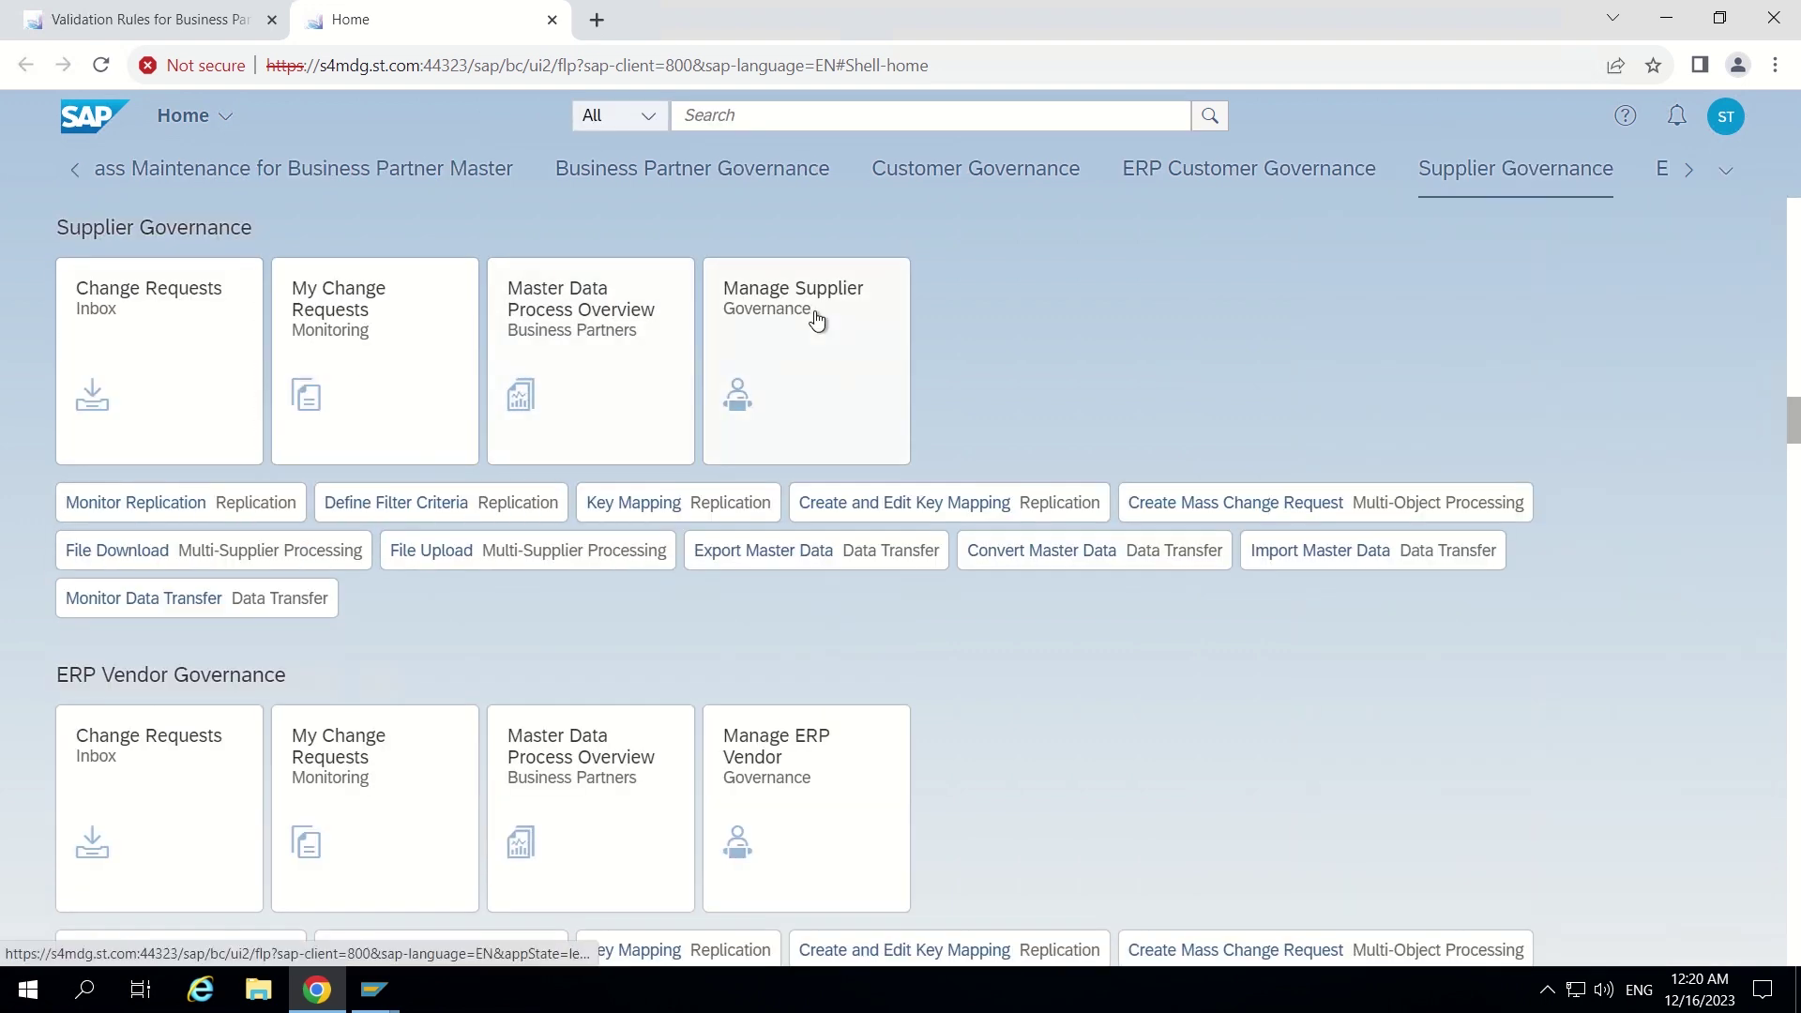
pyautogui.click(786, 326)
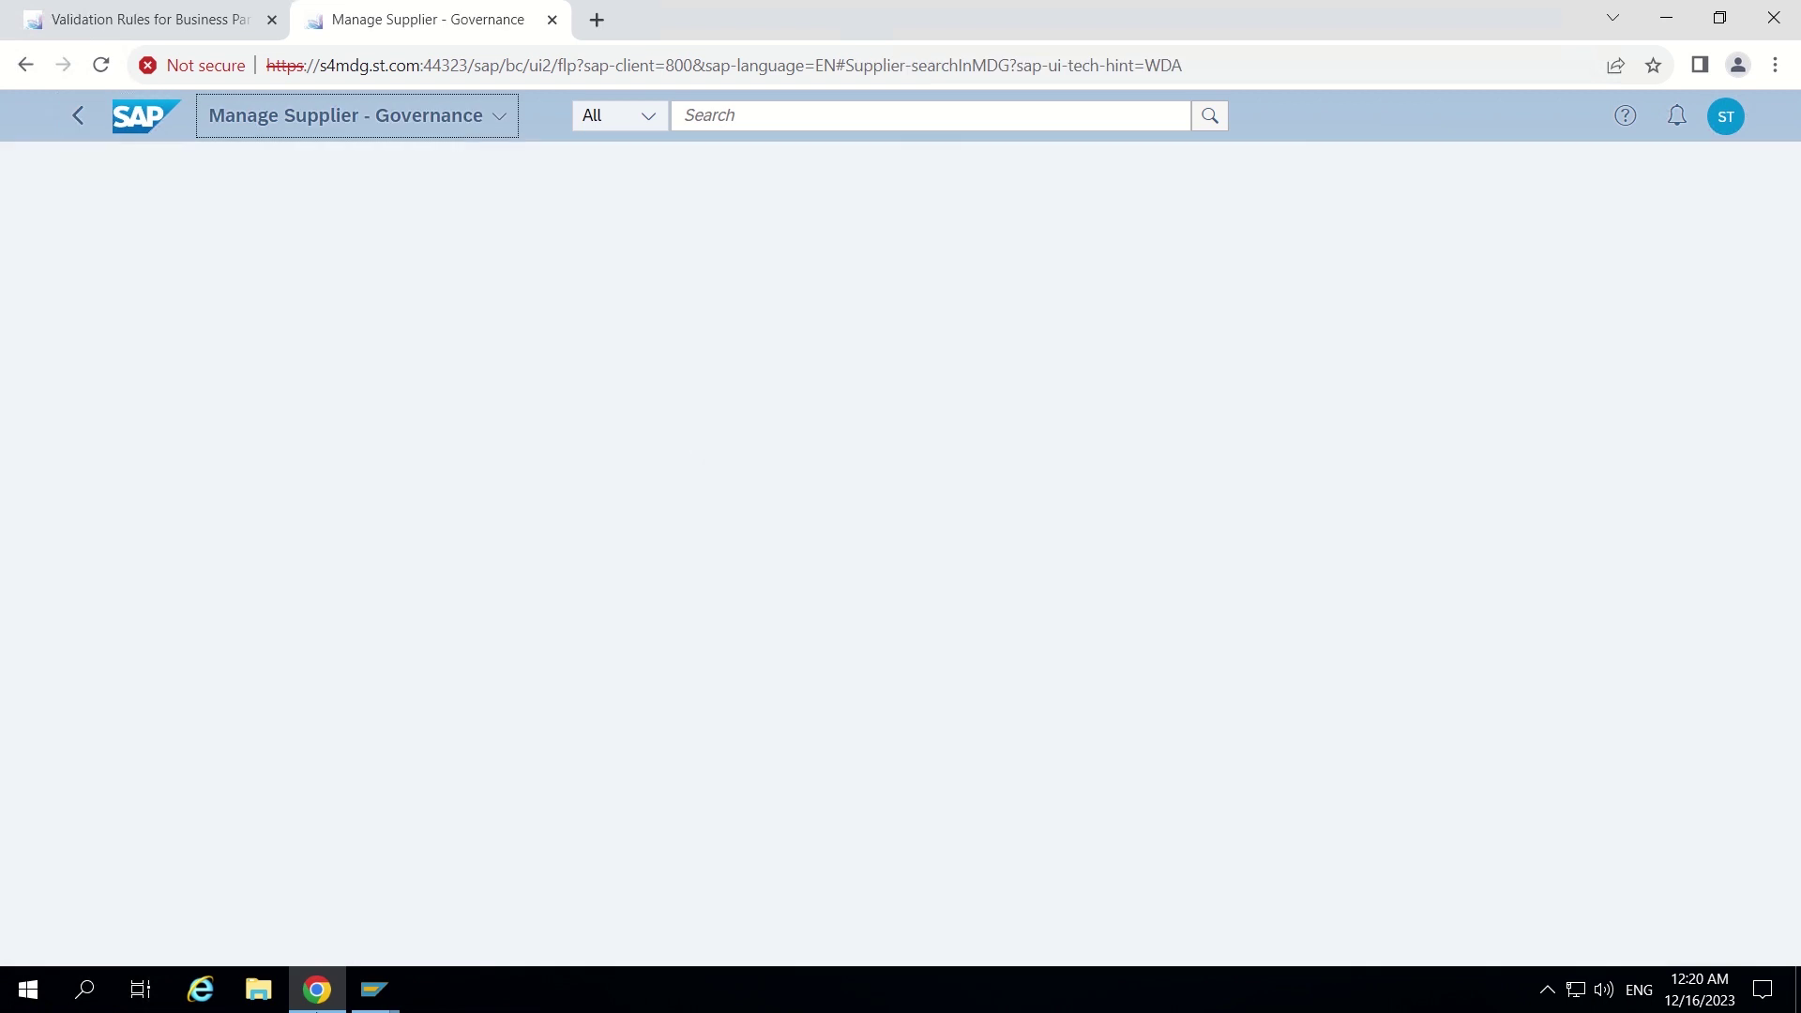
# Switch to SAP GUI, review the Validation Rules (Data Quality) check for ZSUPL1P1 step 00, return to the IMG and minimize it
pyautogui.moveTo(374, 989)
pyautogui.click(463, 917)
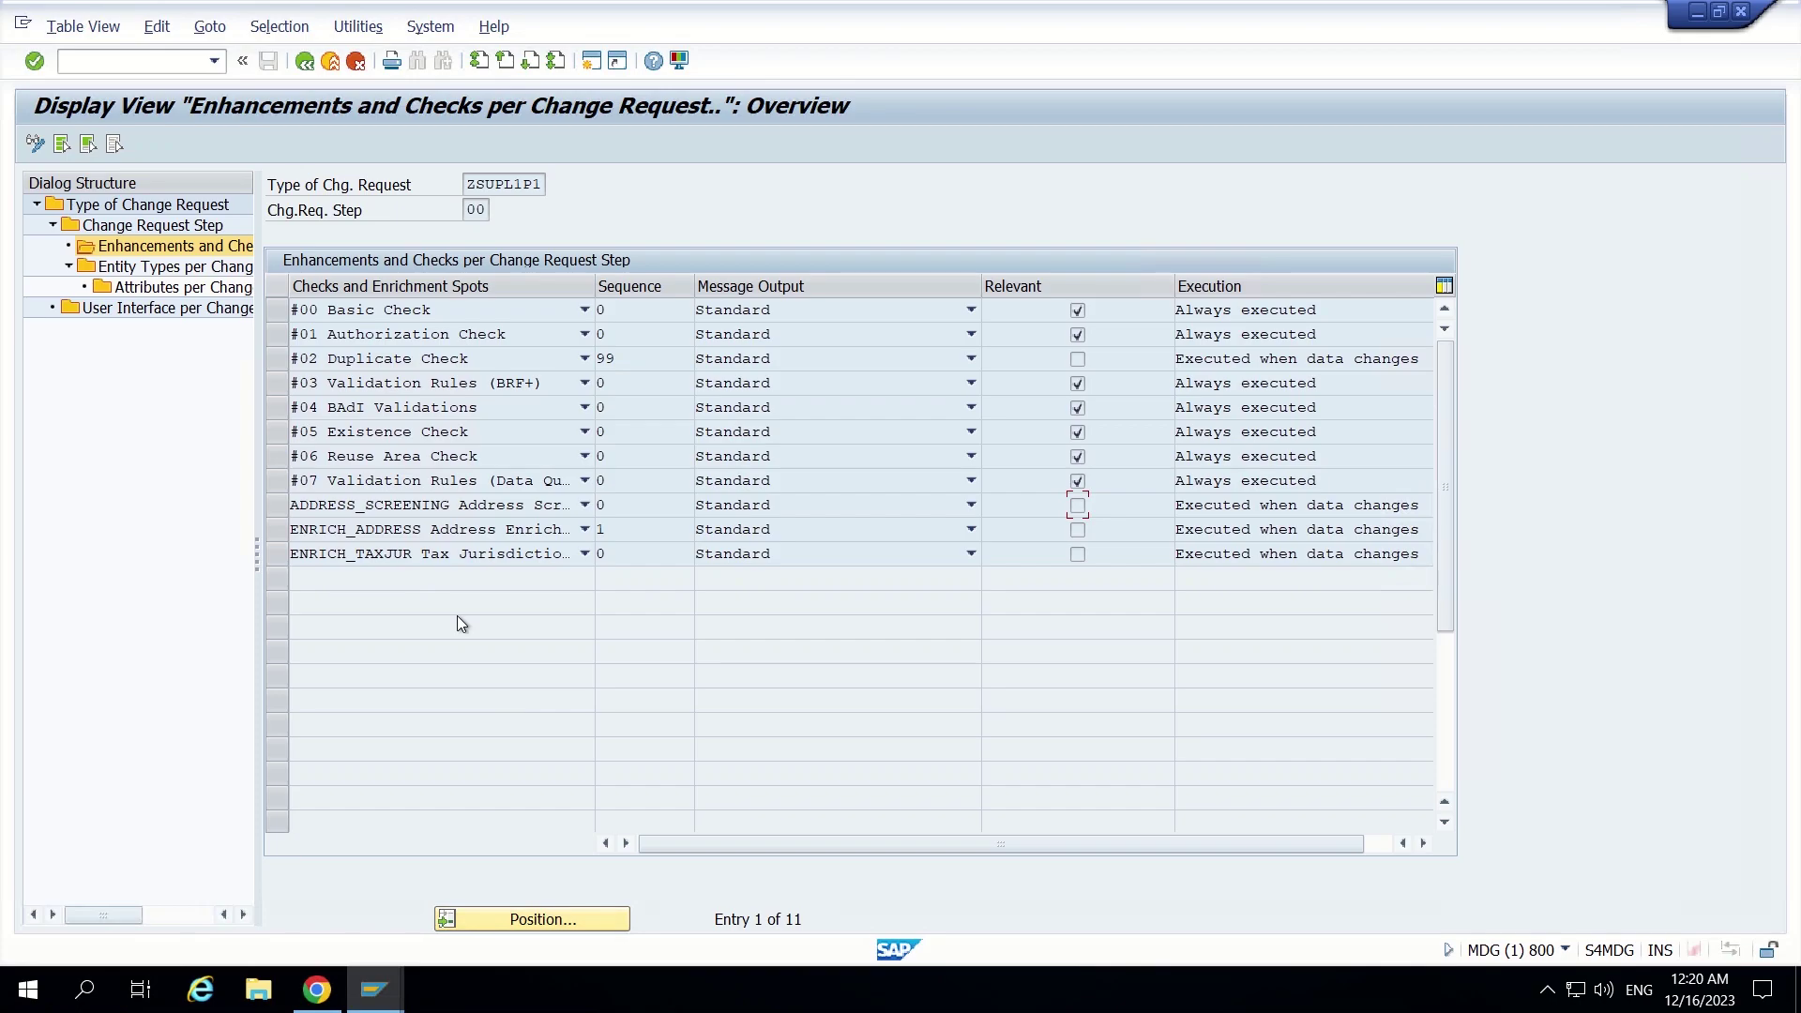
pyautogui.click(481, 187)
pyautogui.click(497, 479)
pyautogui.click(576, 481)
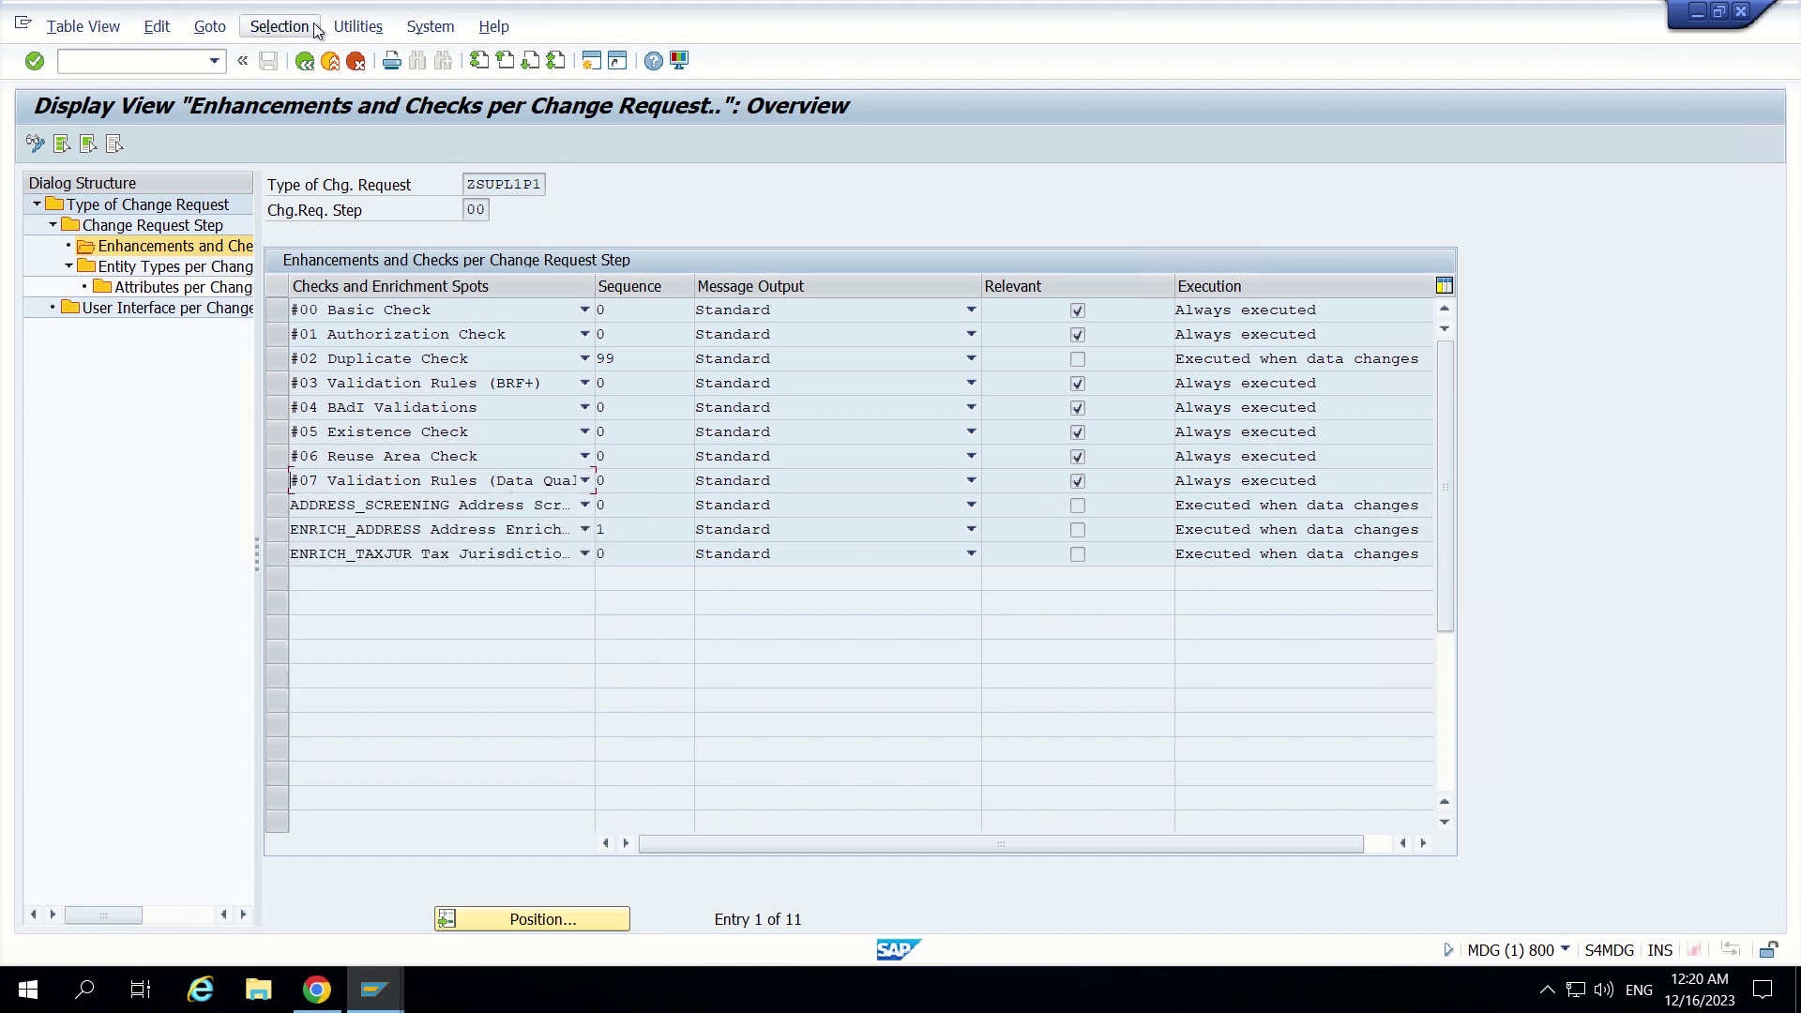
pyautogui.click(306, 64)
pyautogui.click(305, 64)
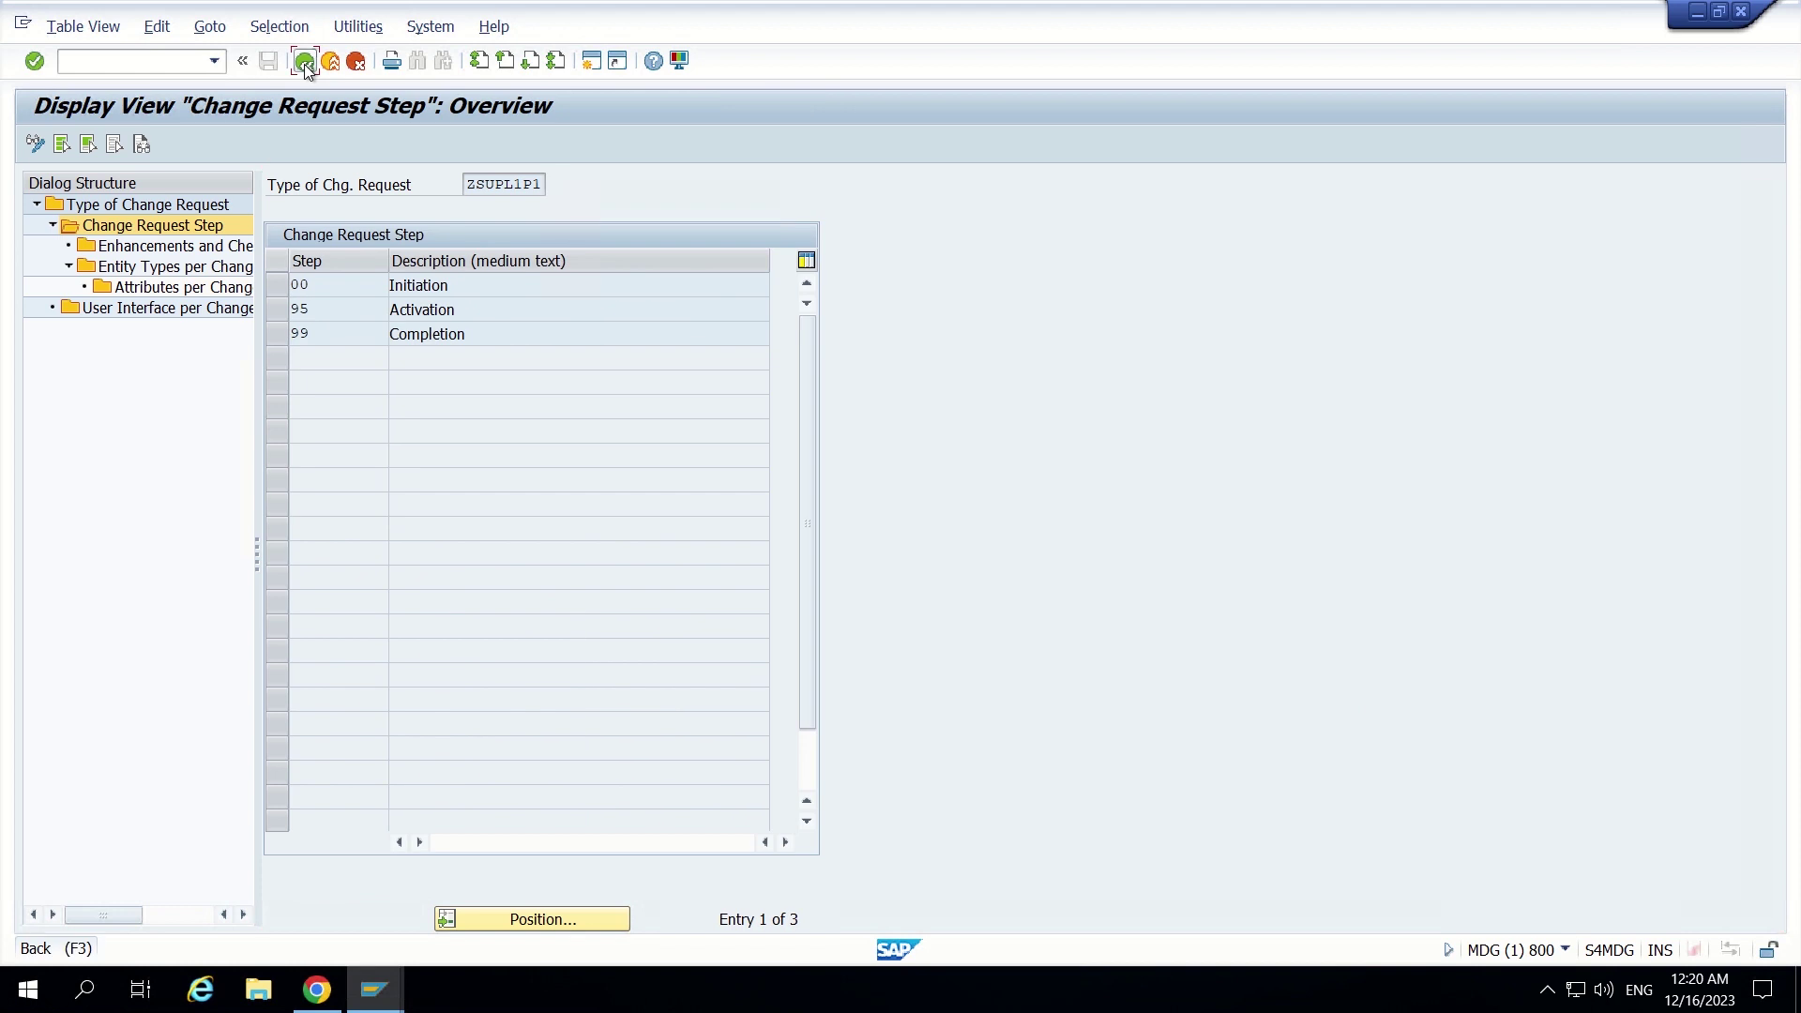
pyautogui.click(305, 64)
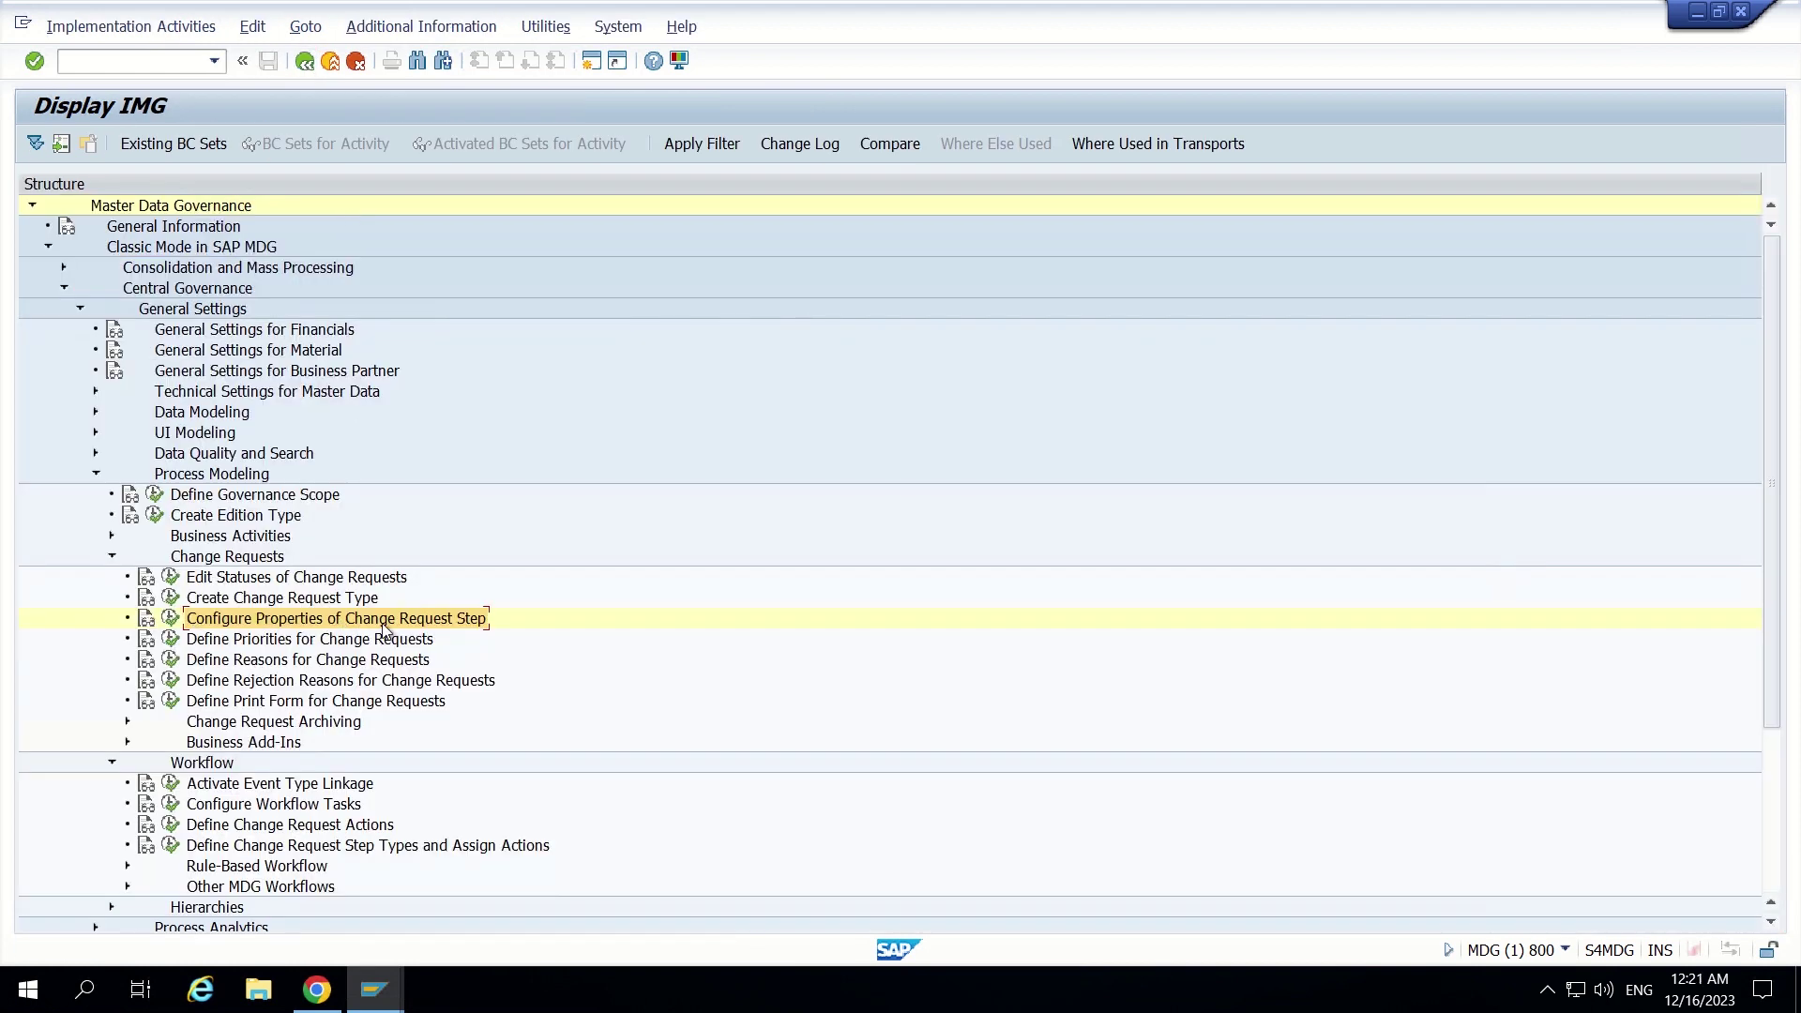
pyautogui.click(1698, 17)
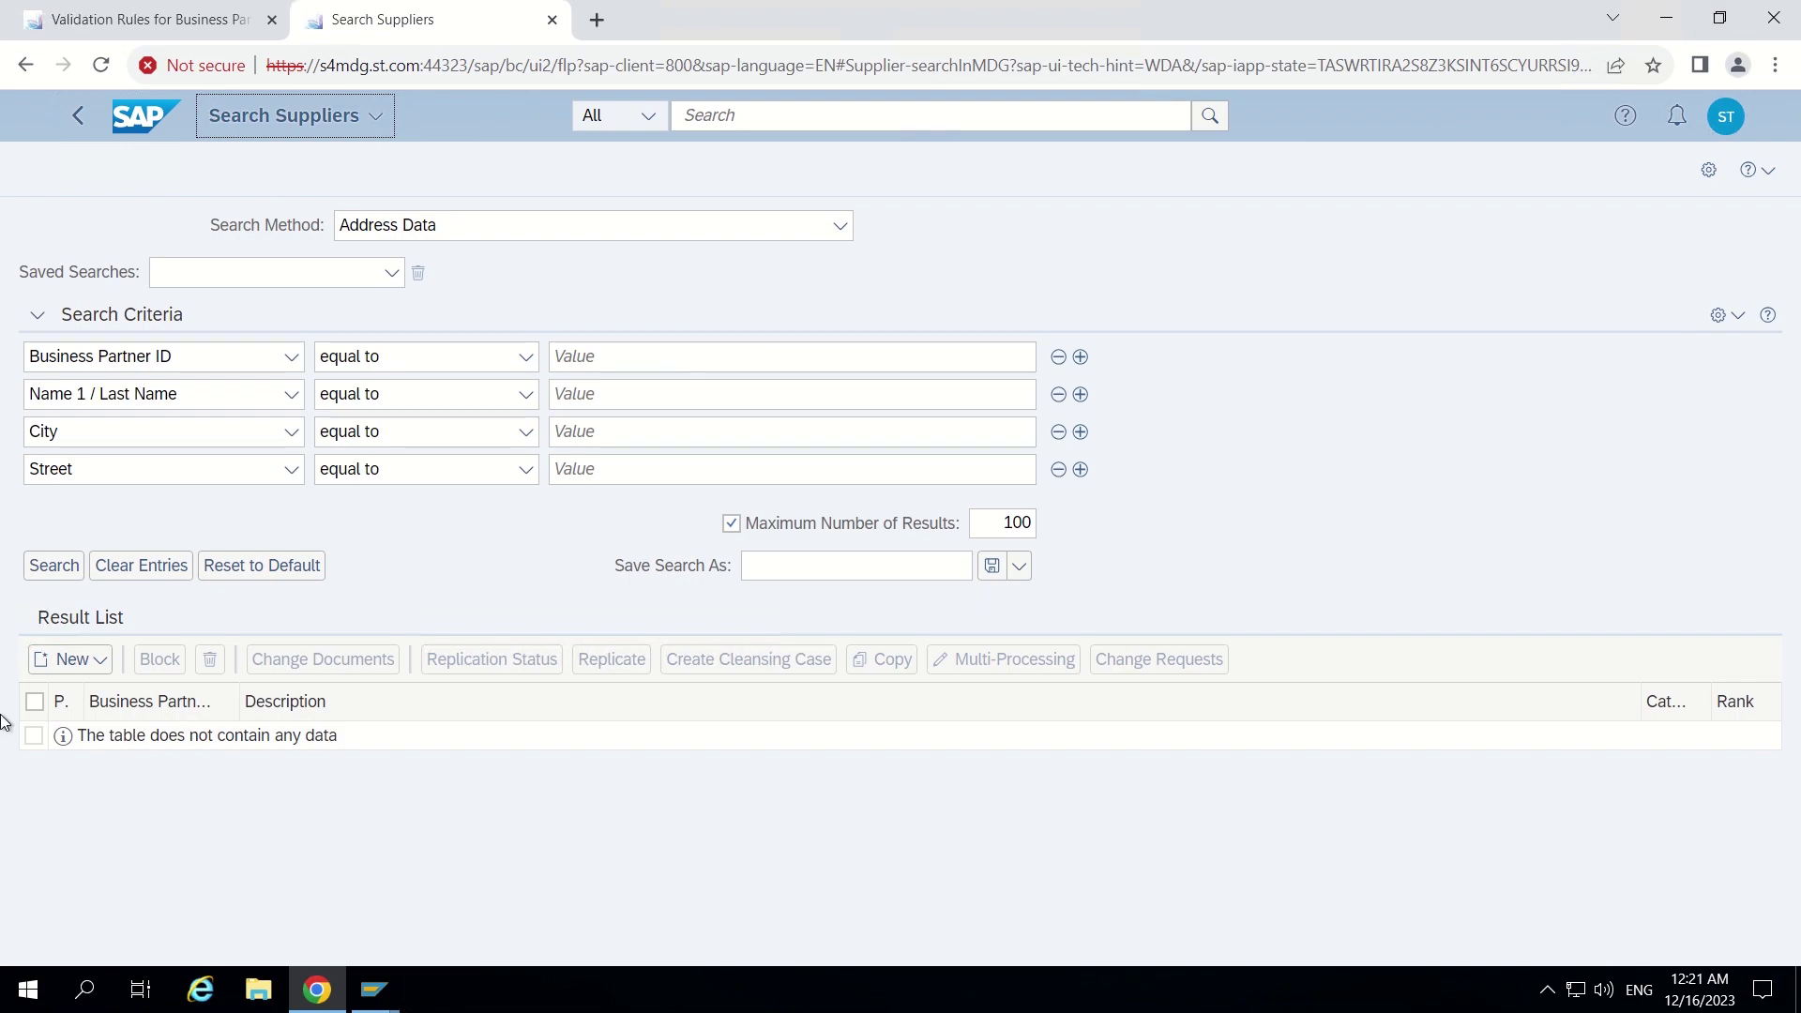
# Create a new organization supplier and run the check on its change request with the fields still empty
pyautogui.click(98, 660)
pyautogui.click(86, 696)
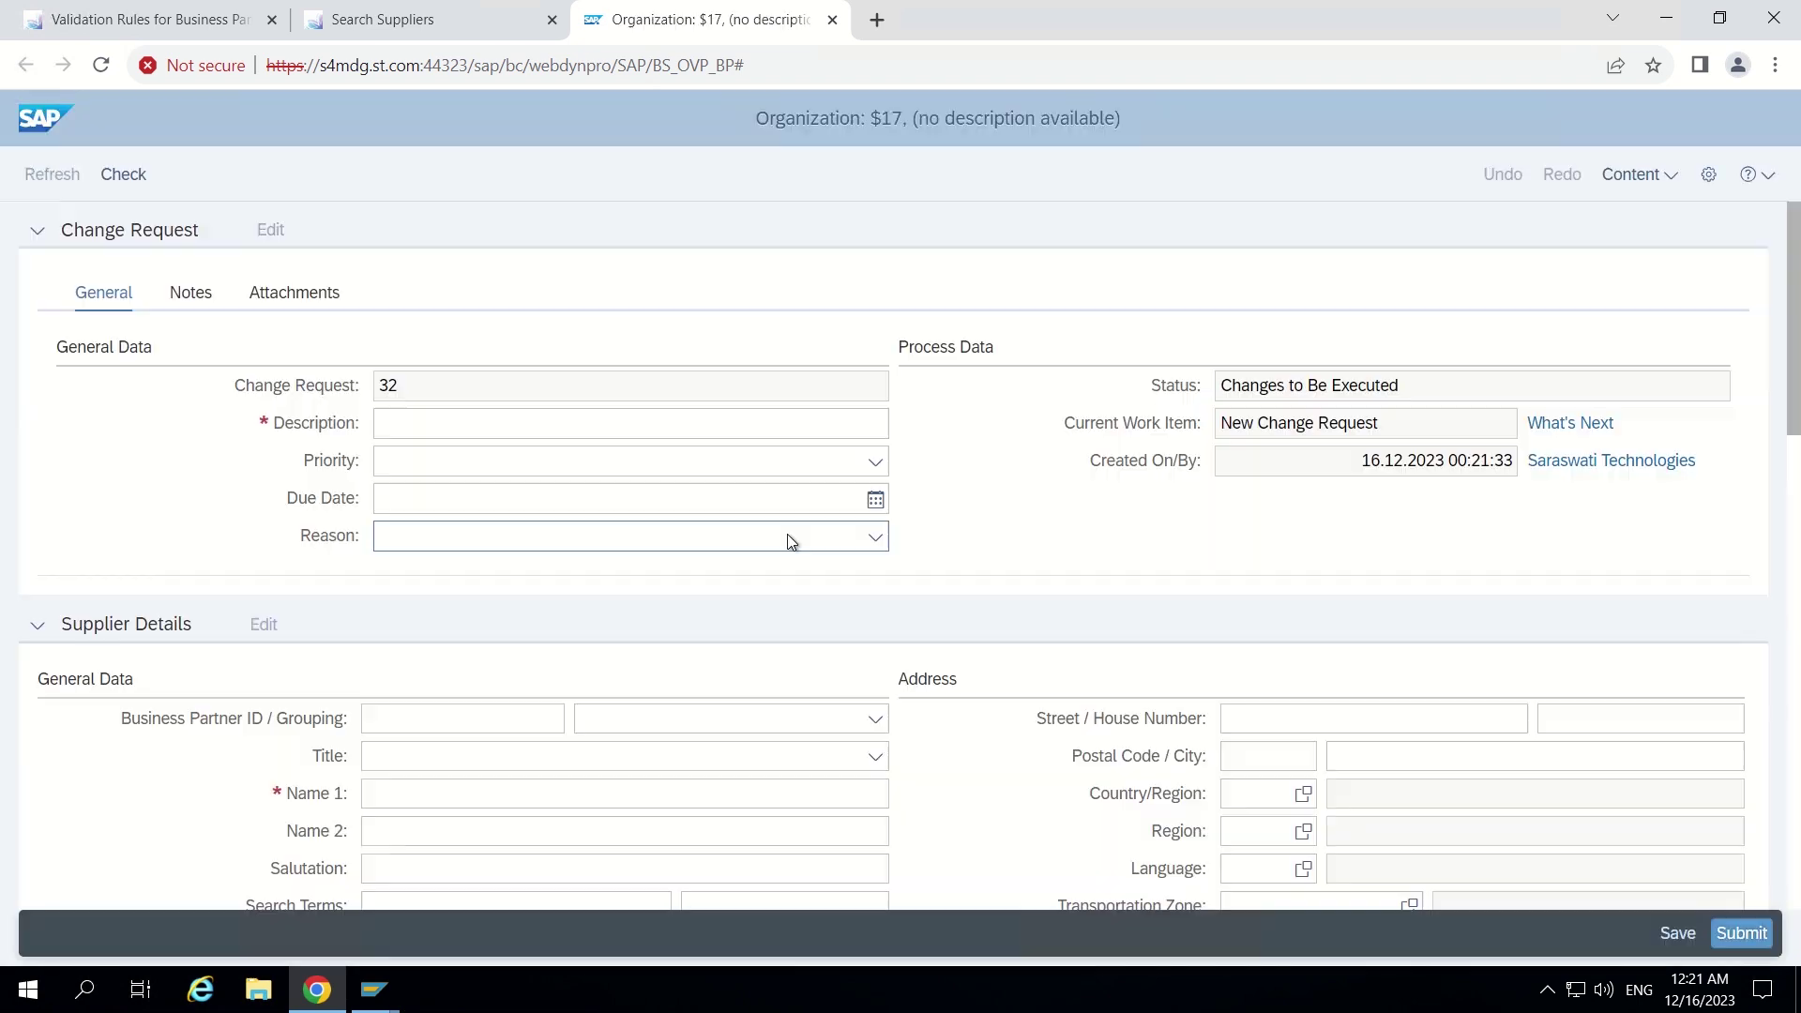
pyautogui.scroll(-4, 327, 576)
pyautogui.scroll(1, 327, 576)
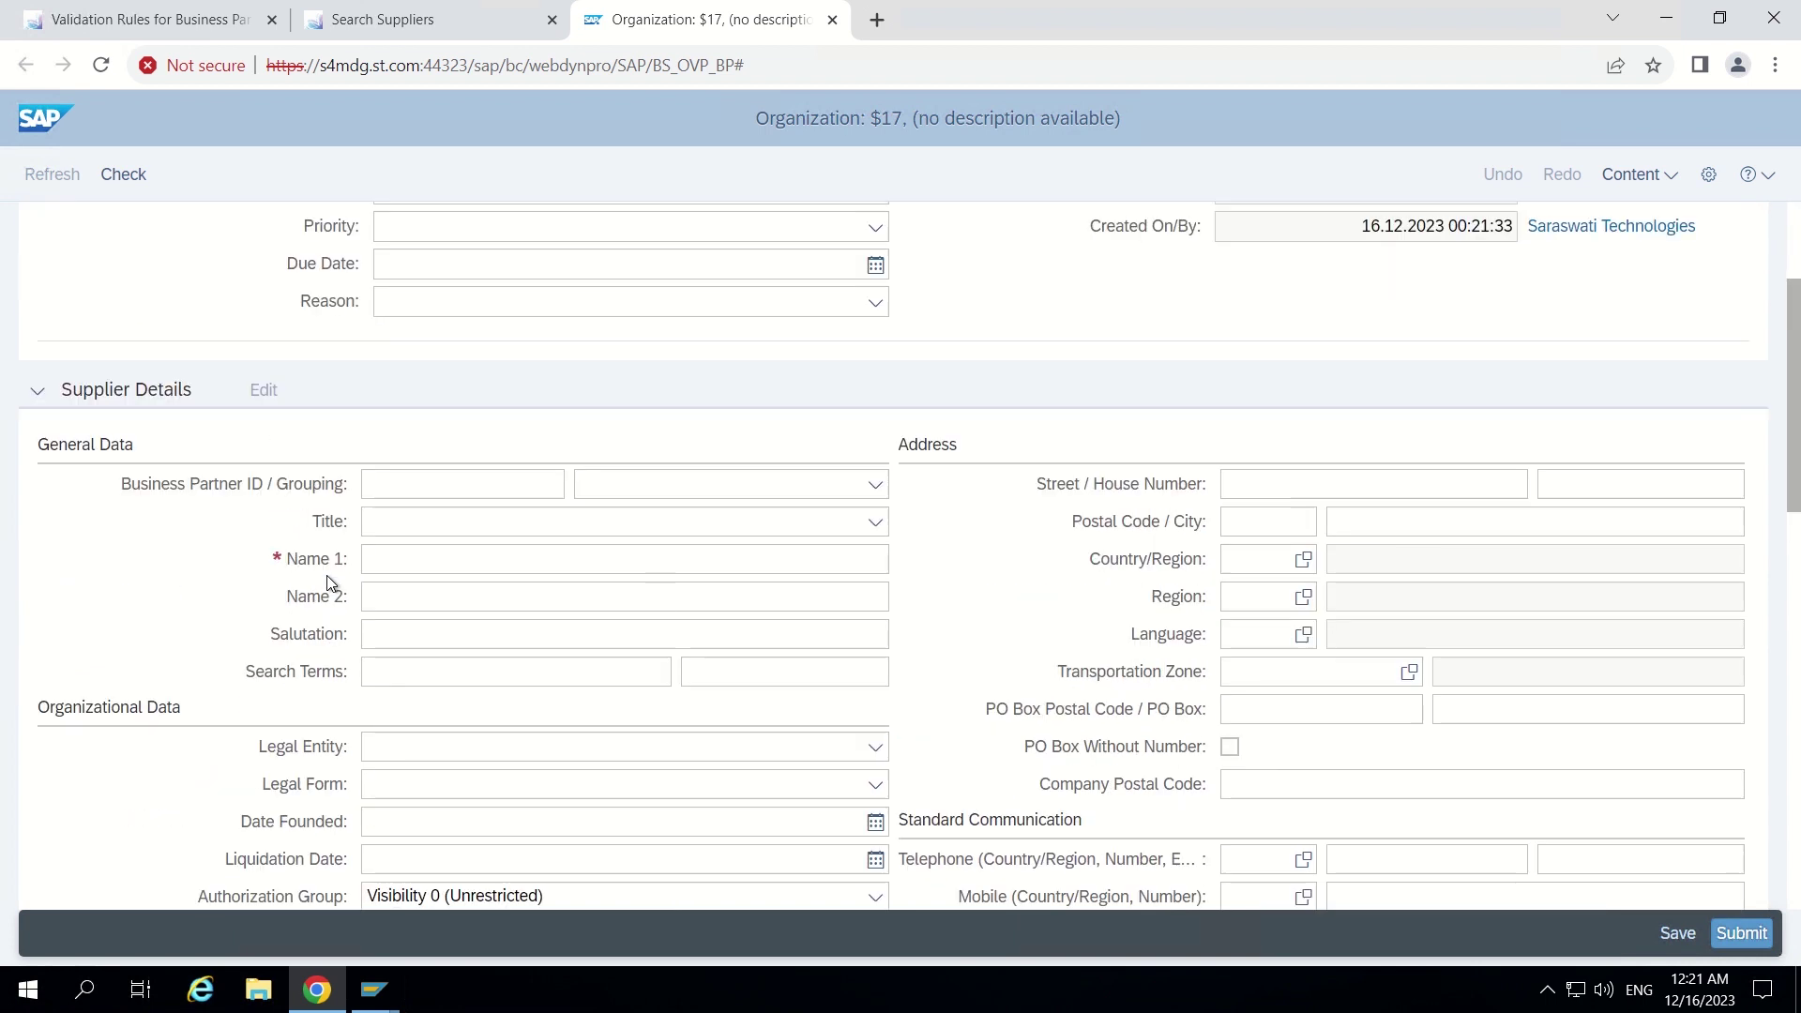
pyautogui.click(122, 176)
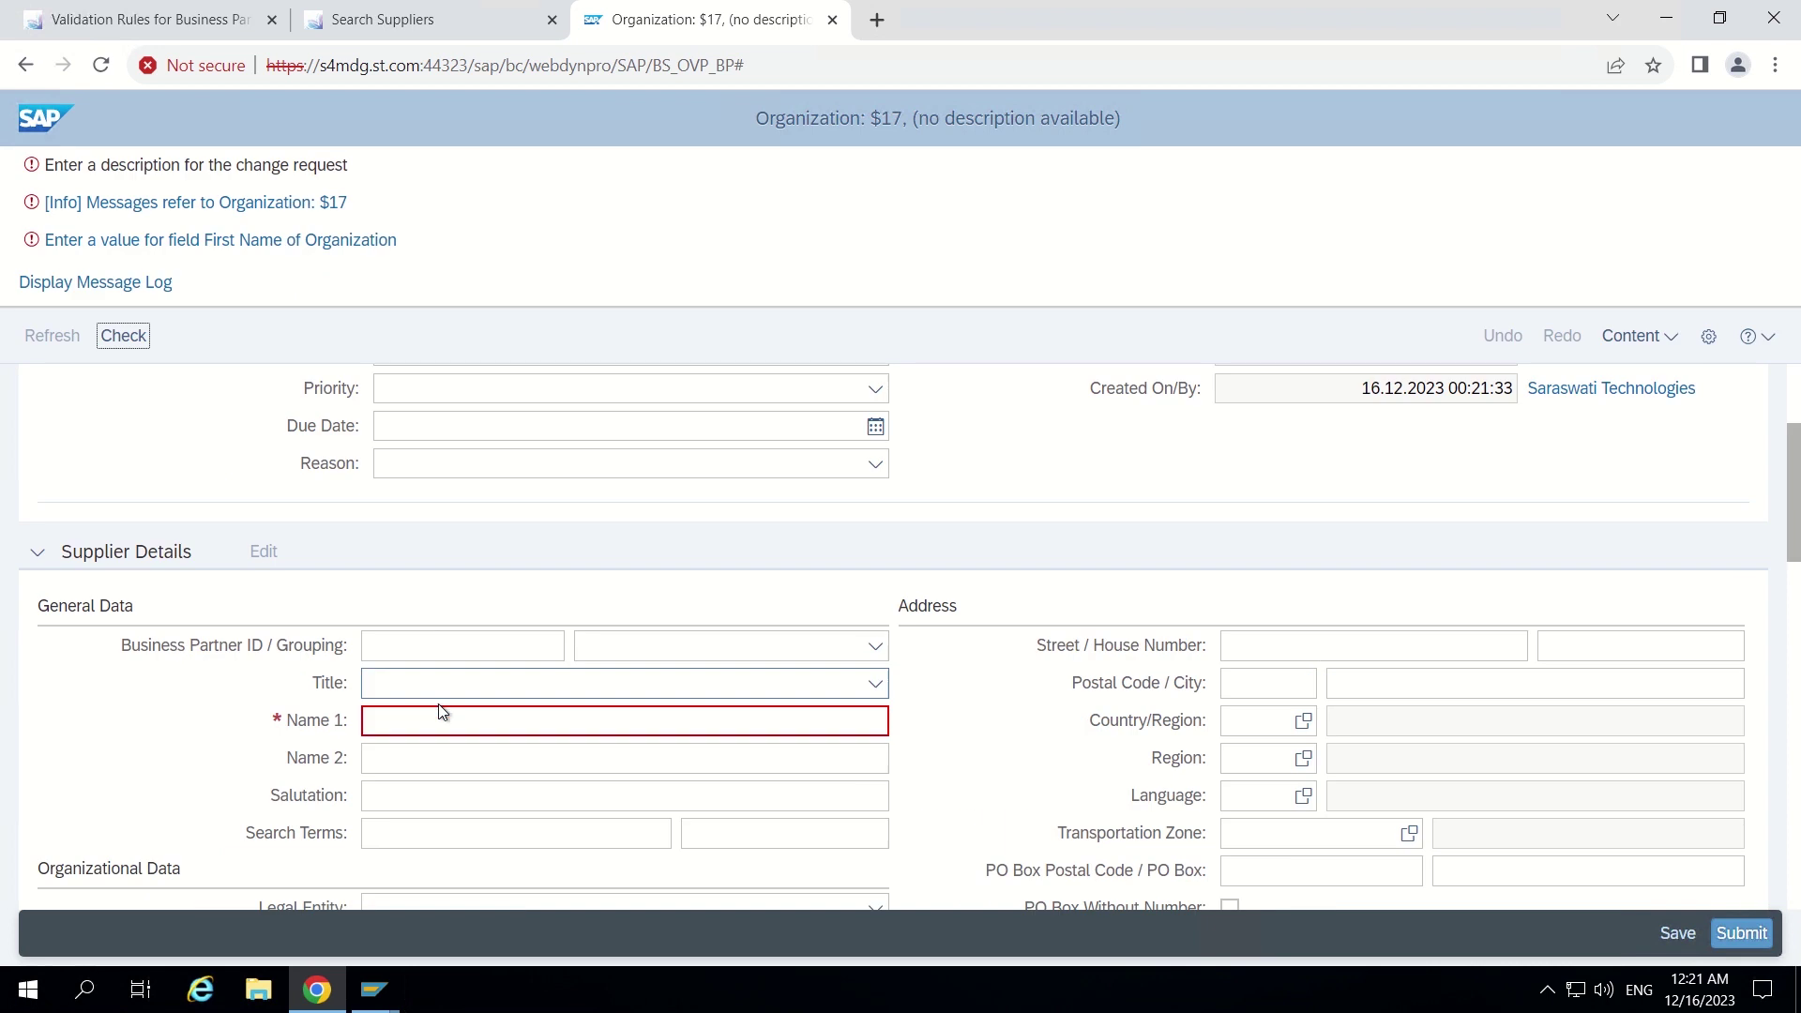
pyautogui.scroll(-3, 447, 644)
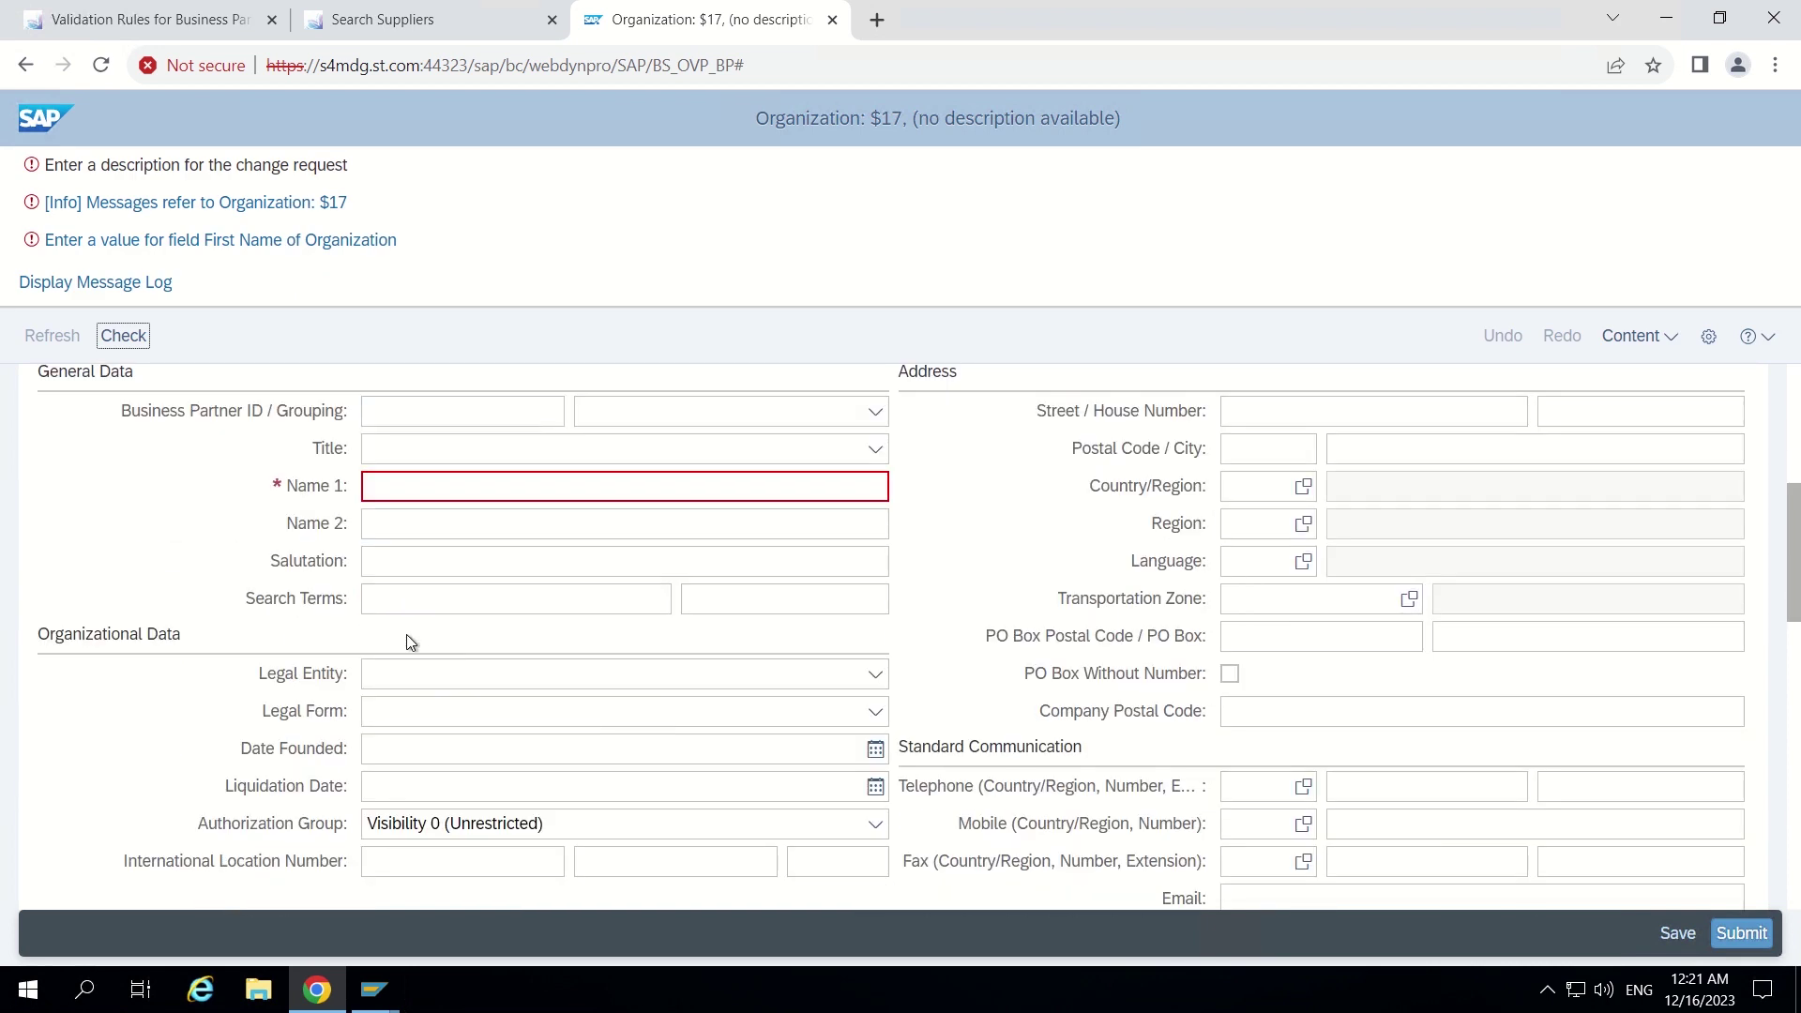
pyautogui.click(384, 601)
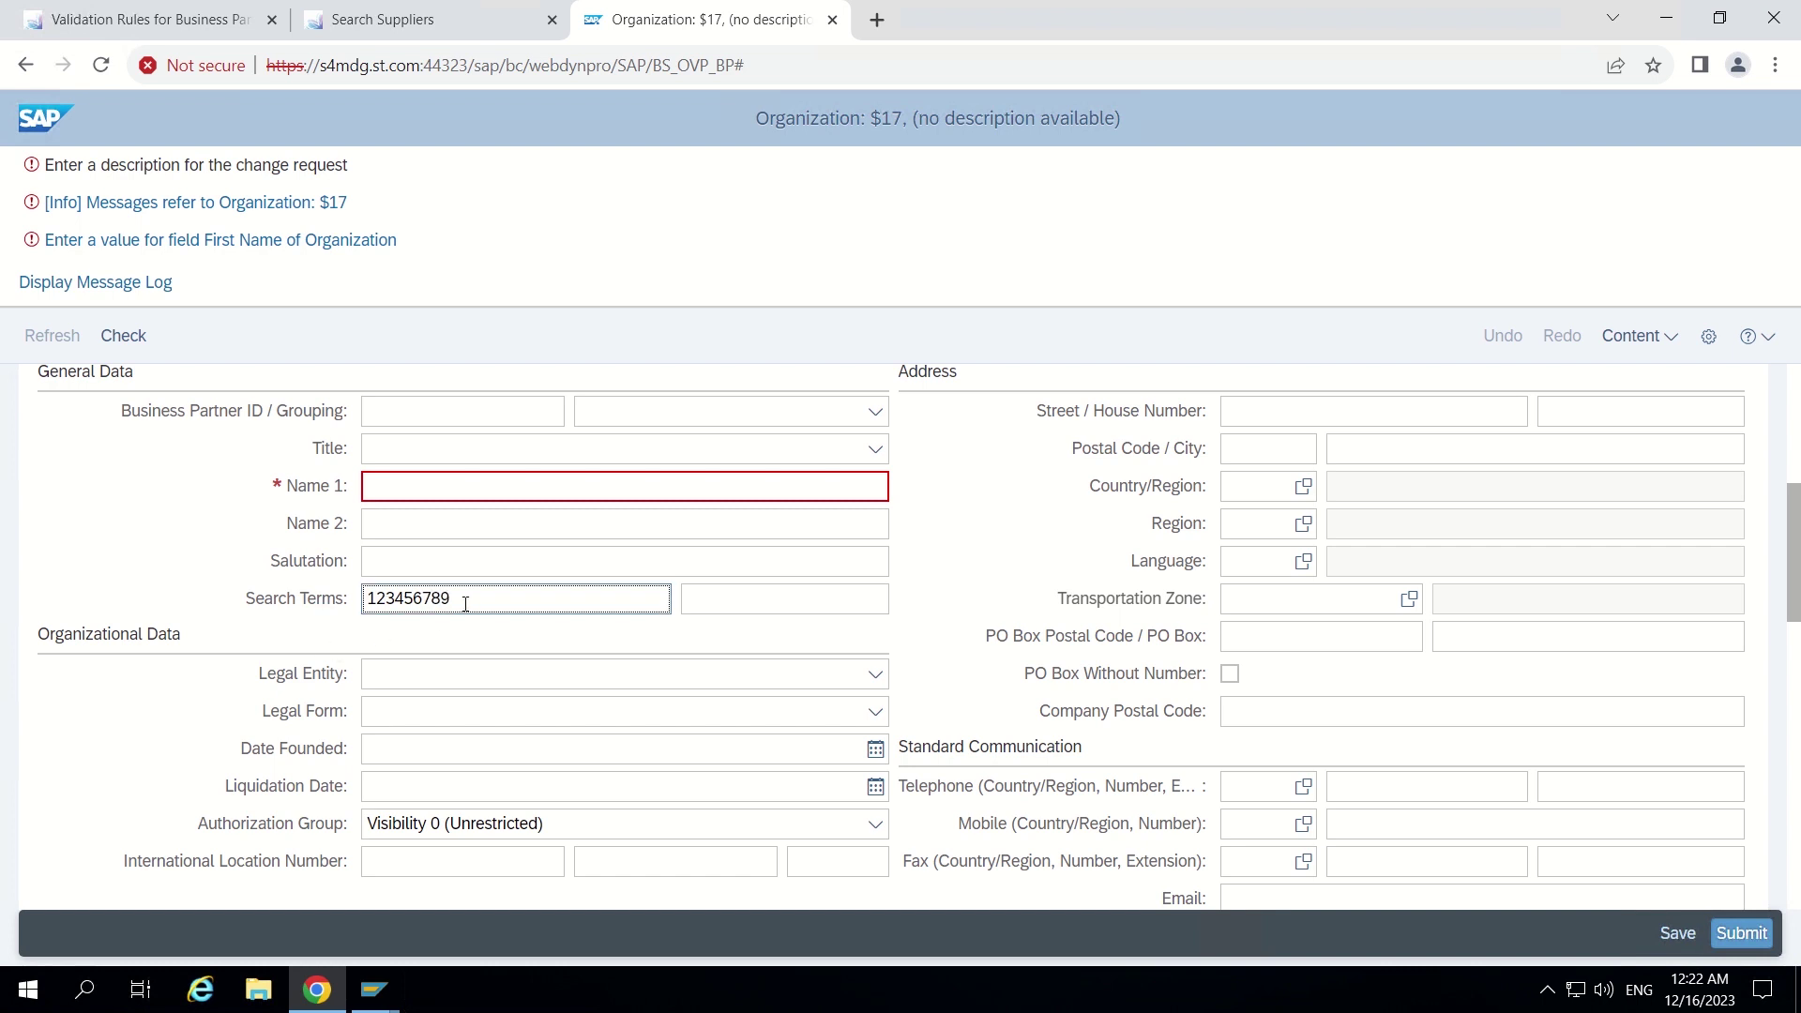
pyautogui.write('1')
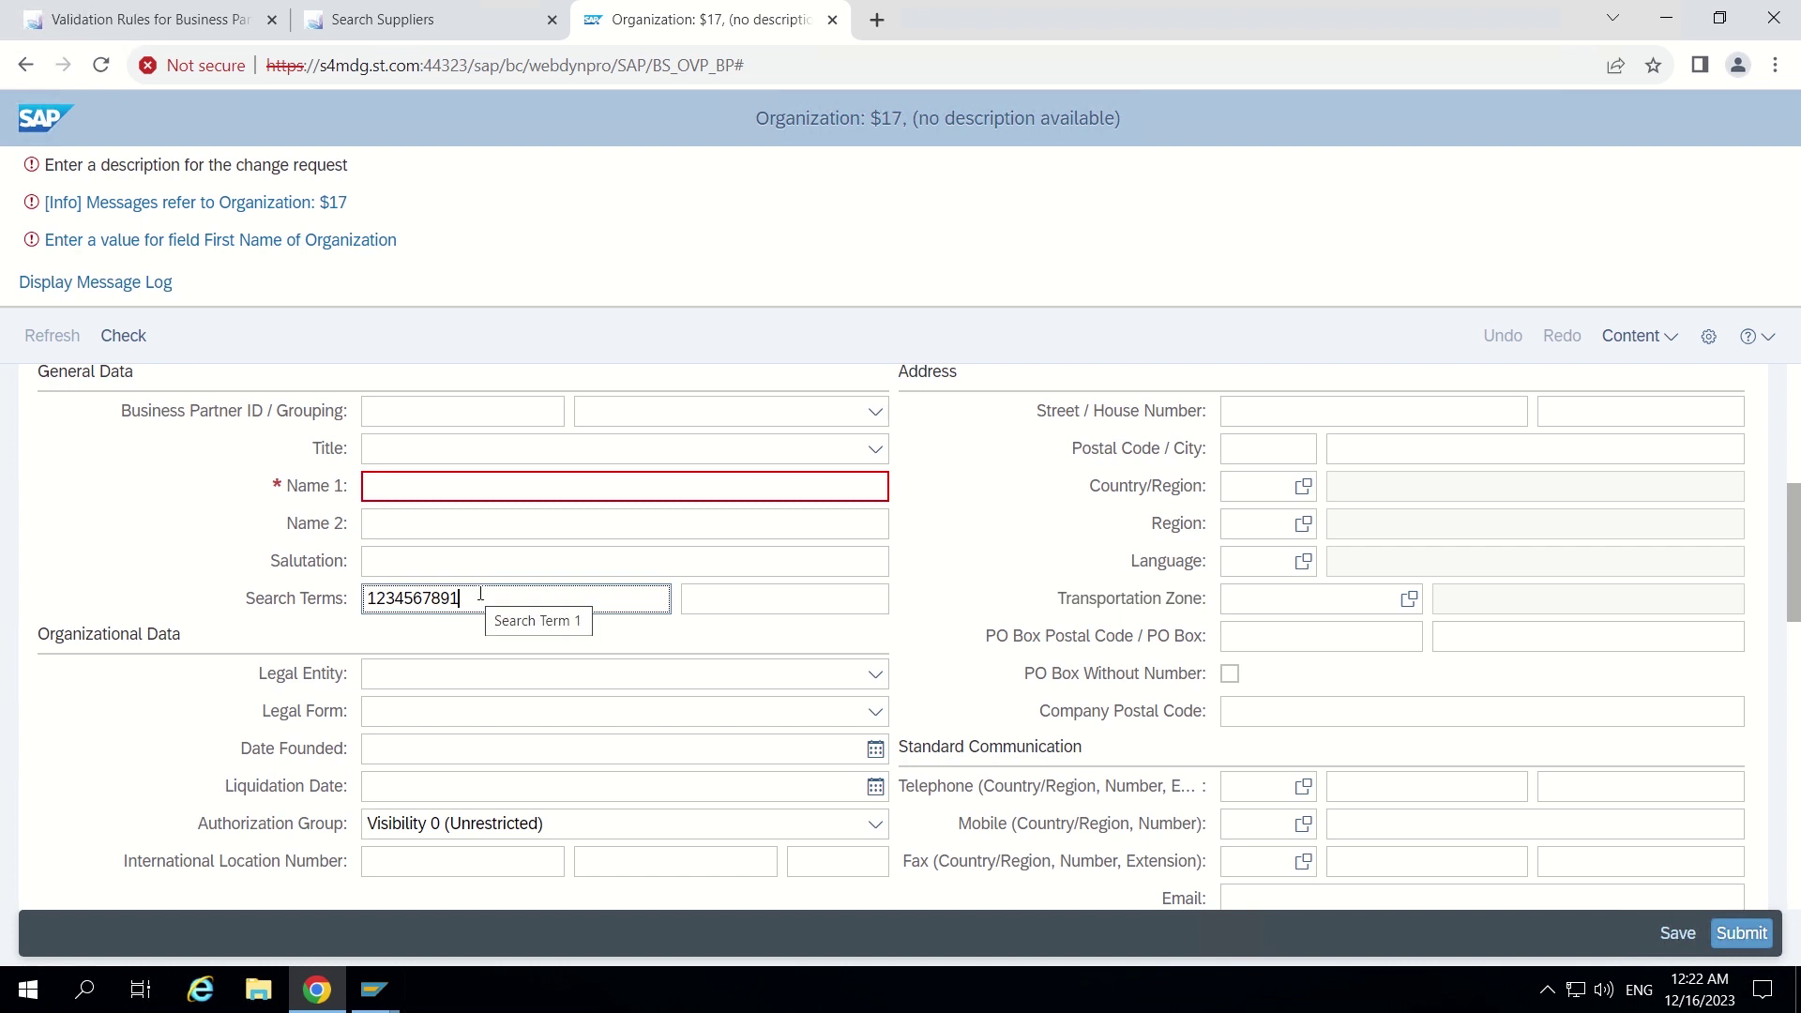
pyautogui.moveTo(475, 598); pyautogui.dragTo(340, 606)
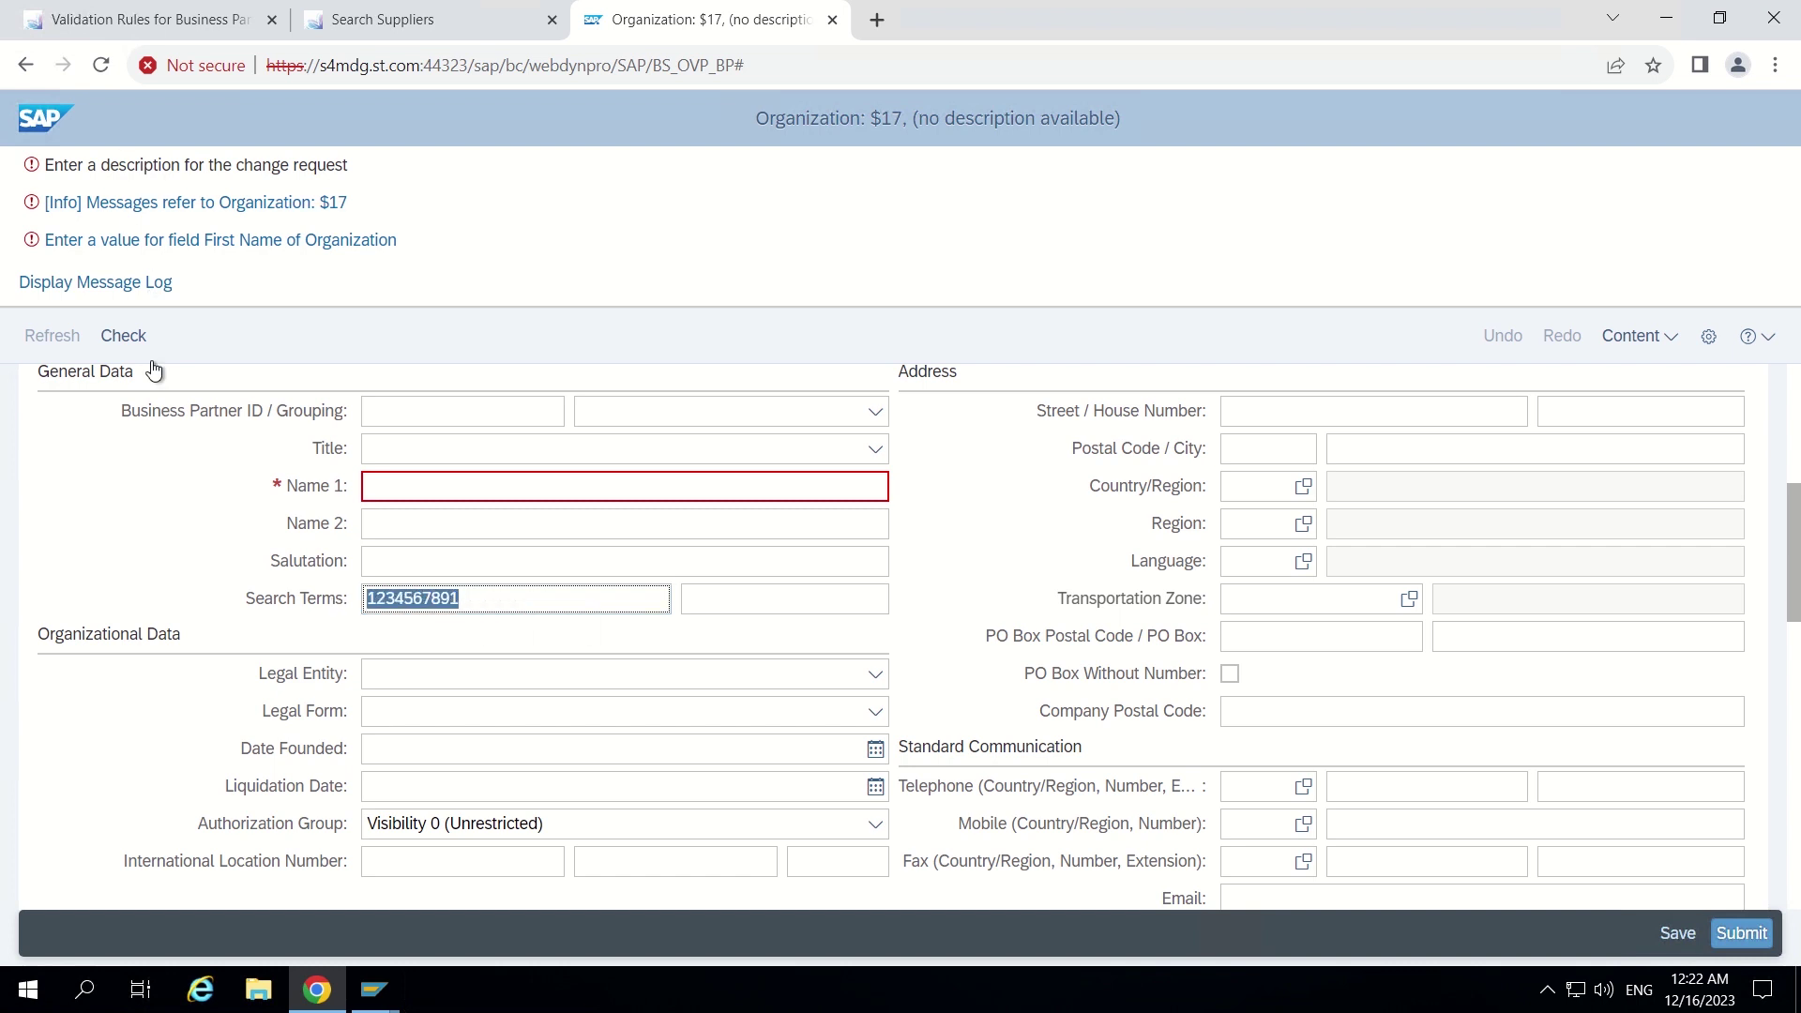
pyautogui.click(123, 337)
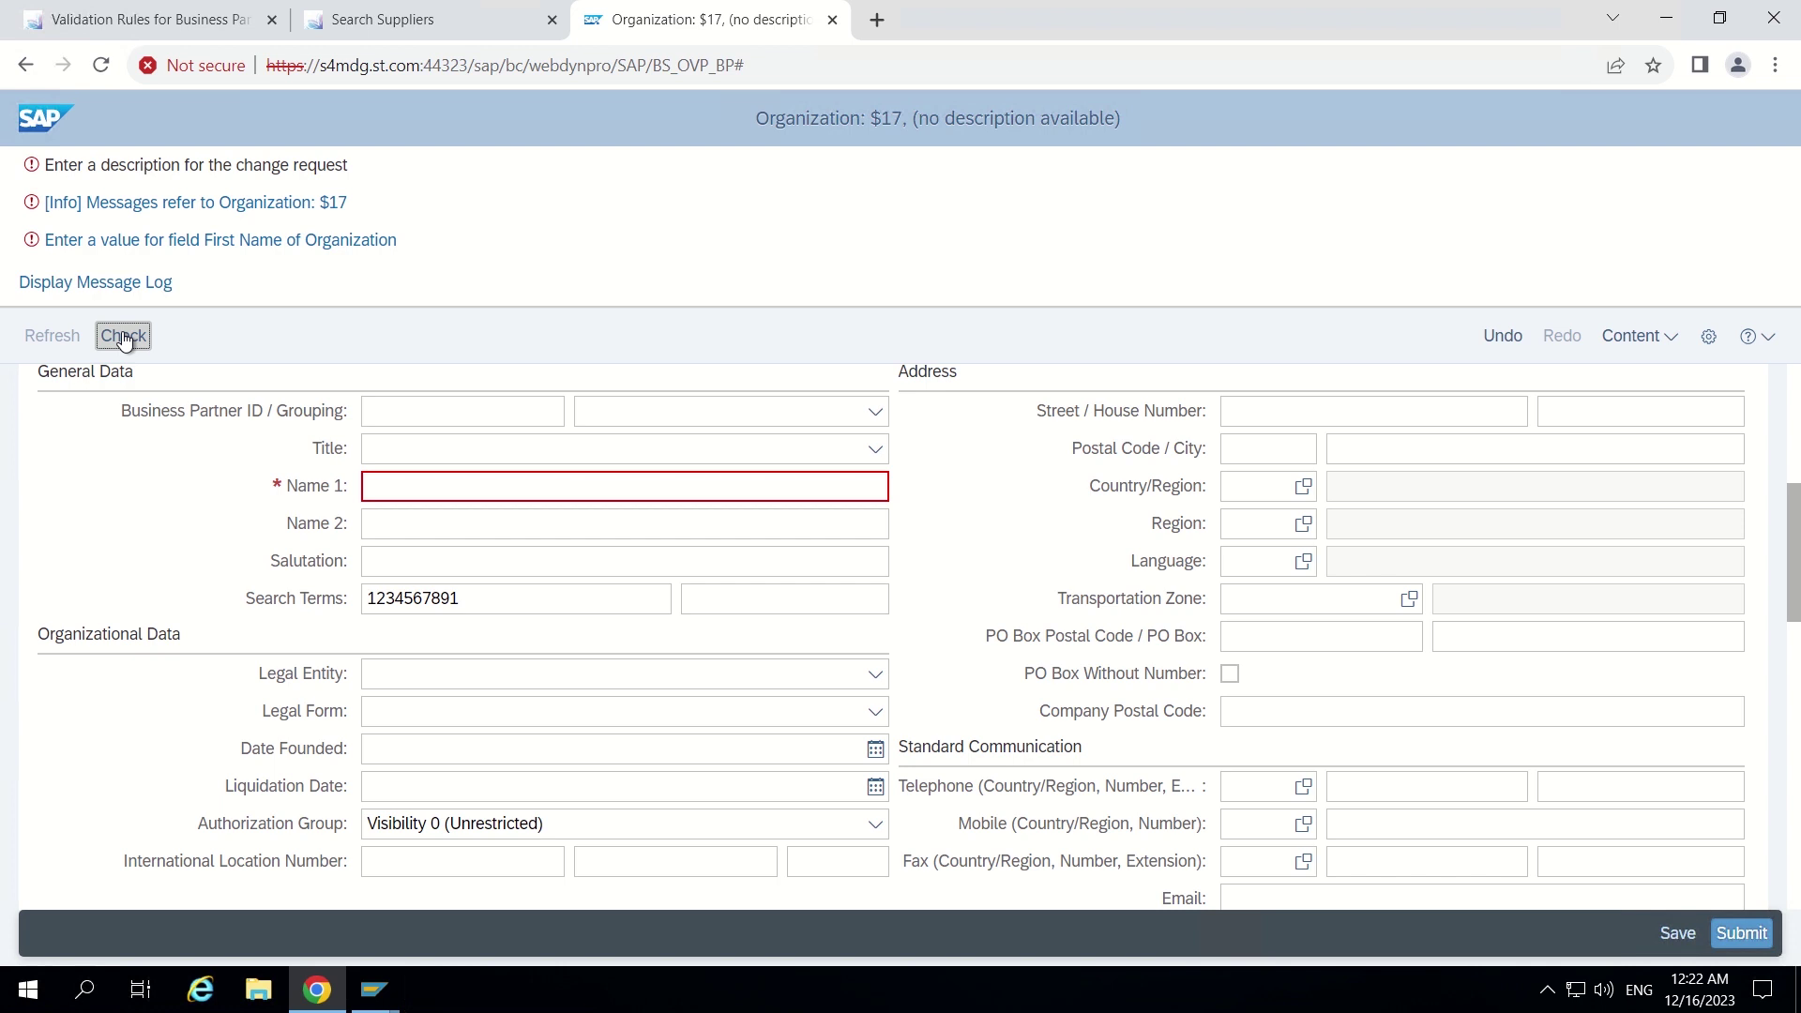
pyautogui.click(476, 608)
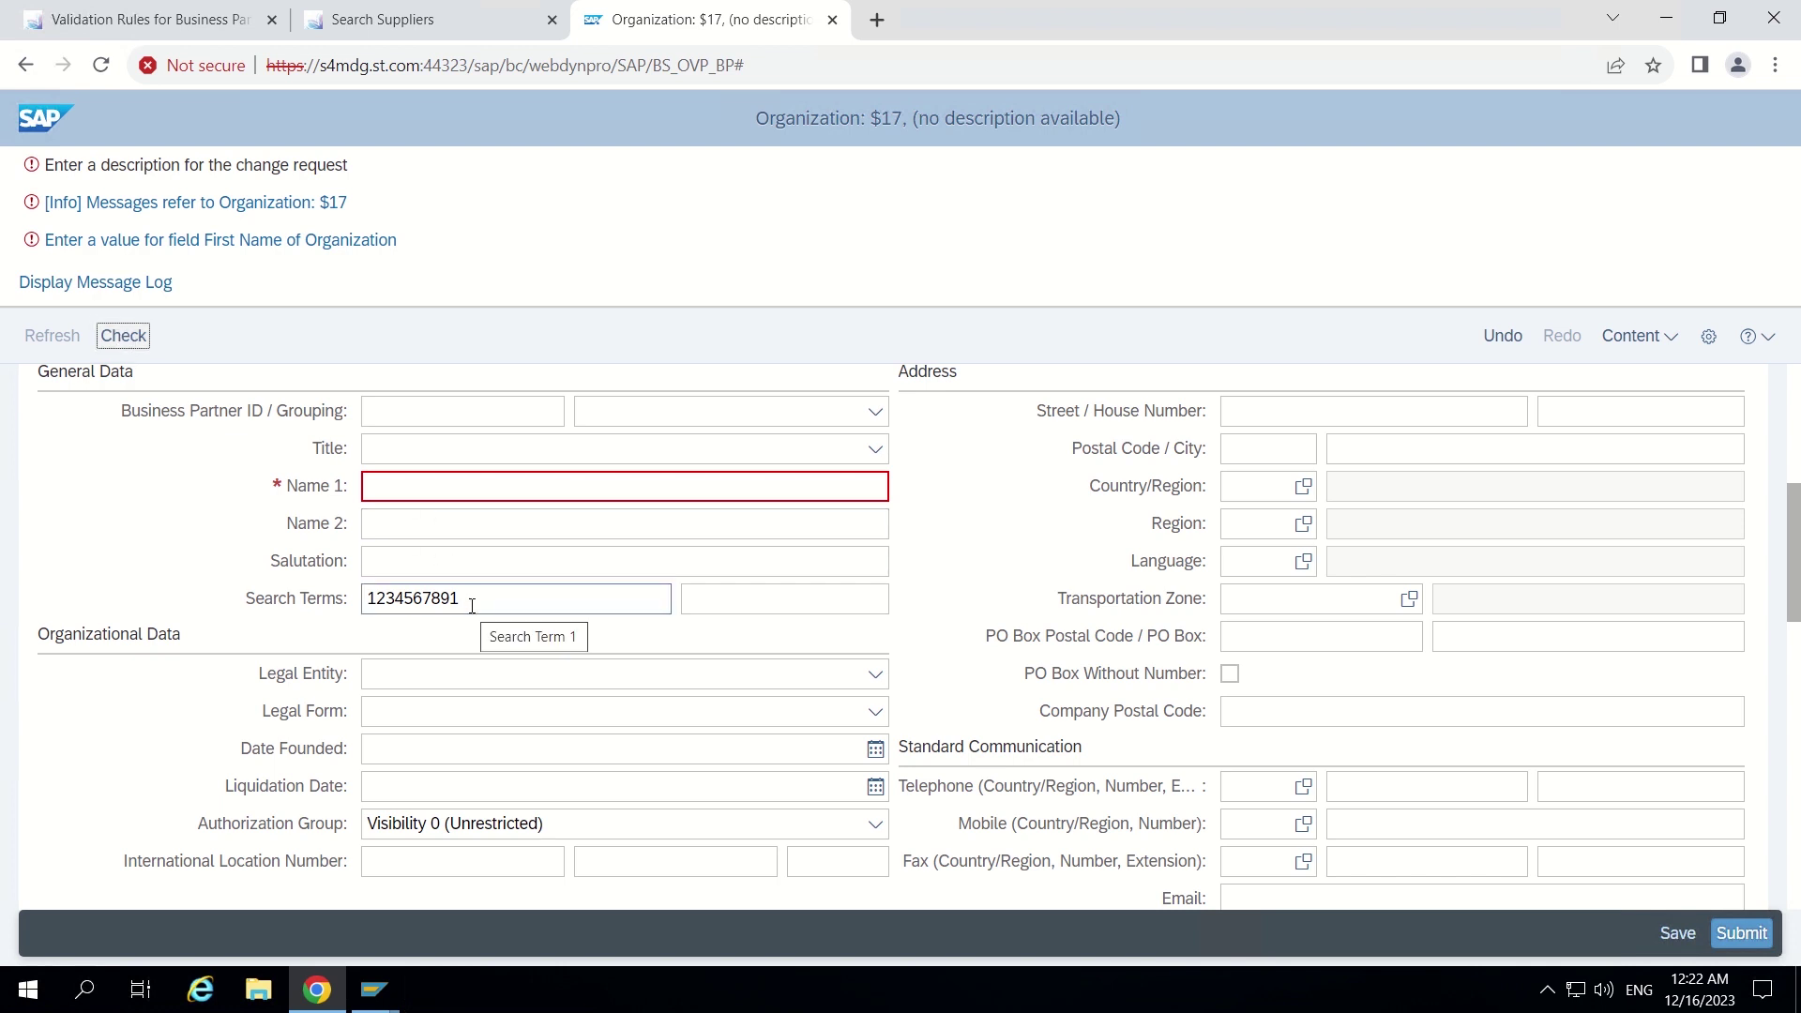
pyautogui.click(471, 605)
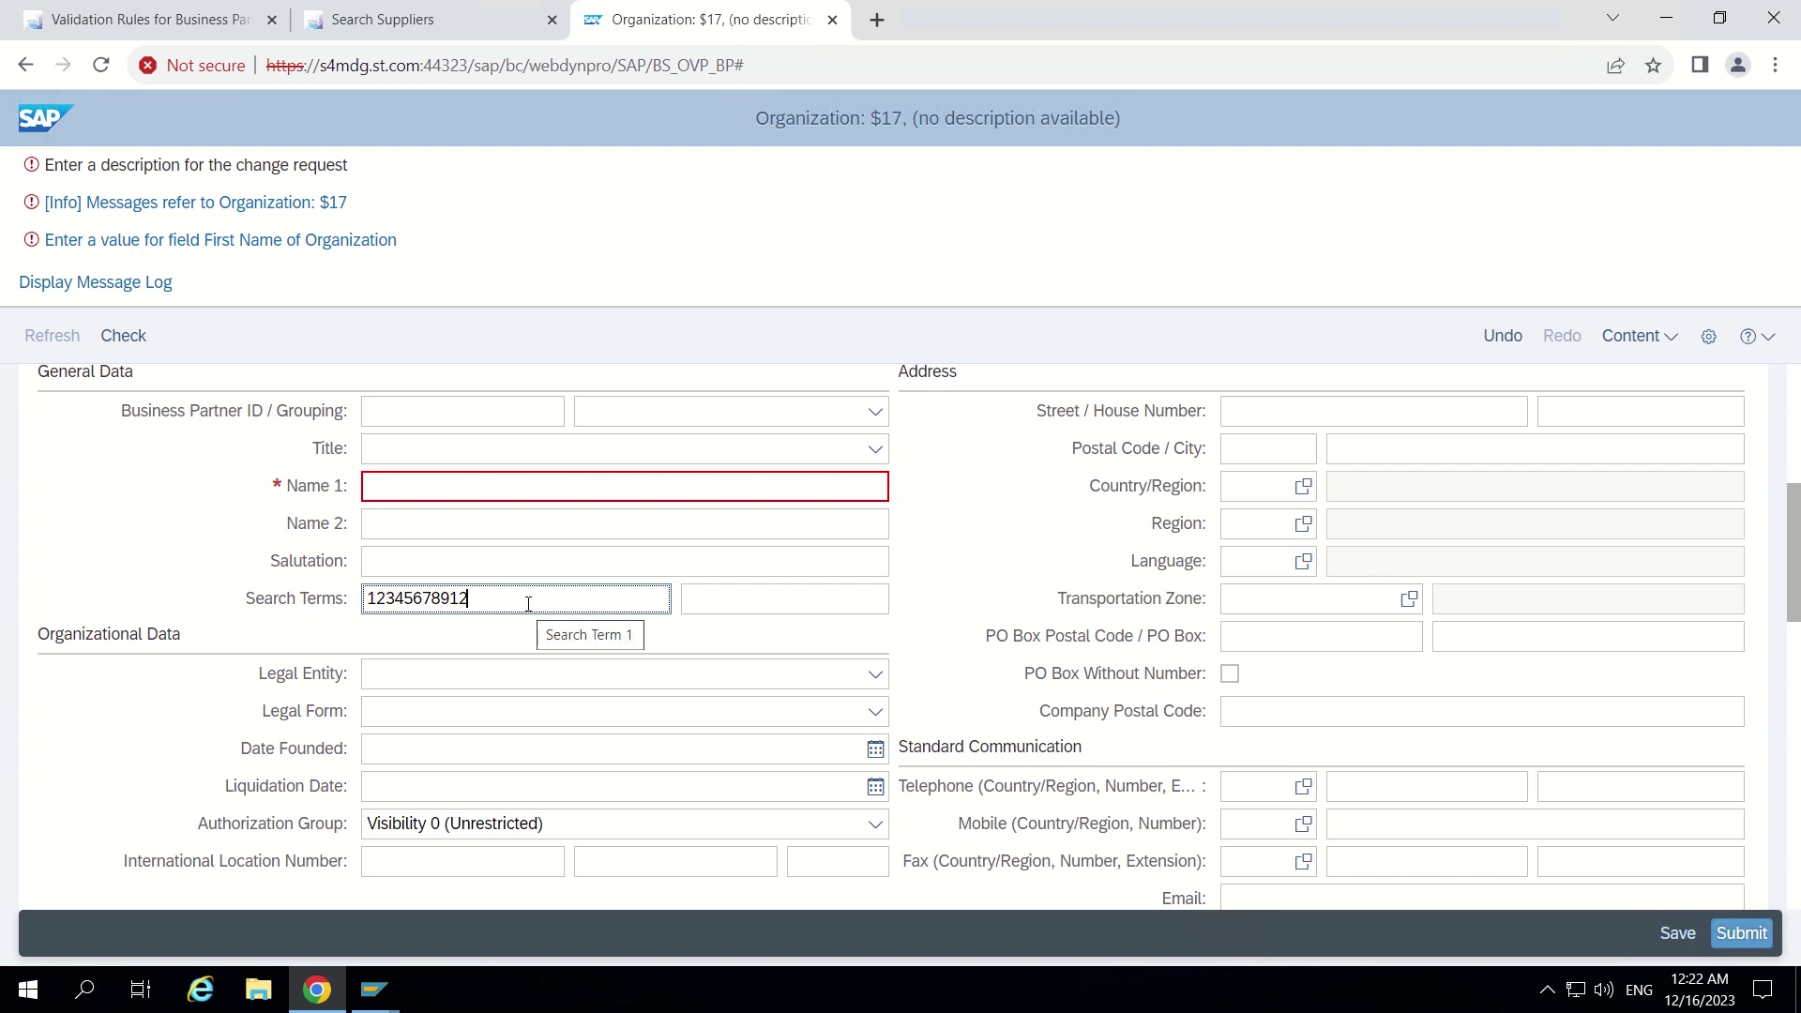
pyautogui.click(126, 343)
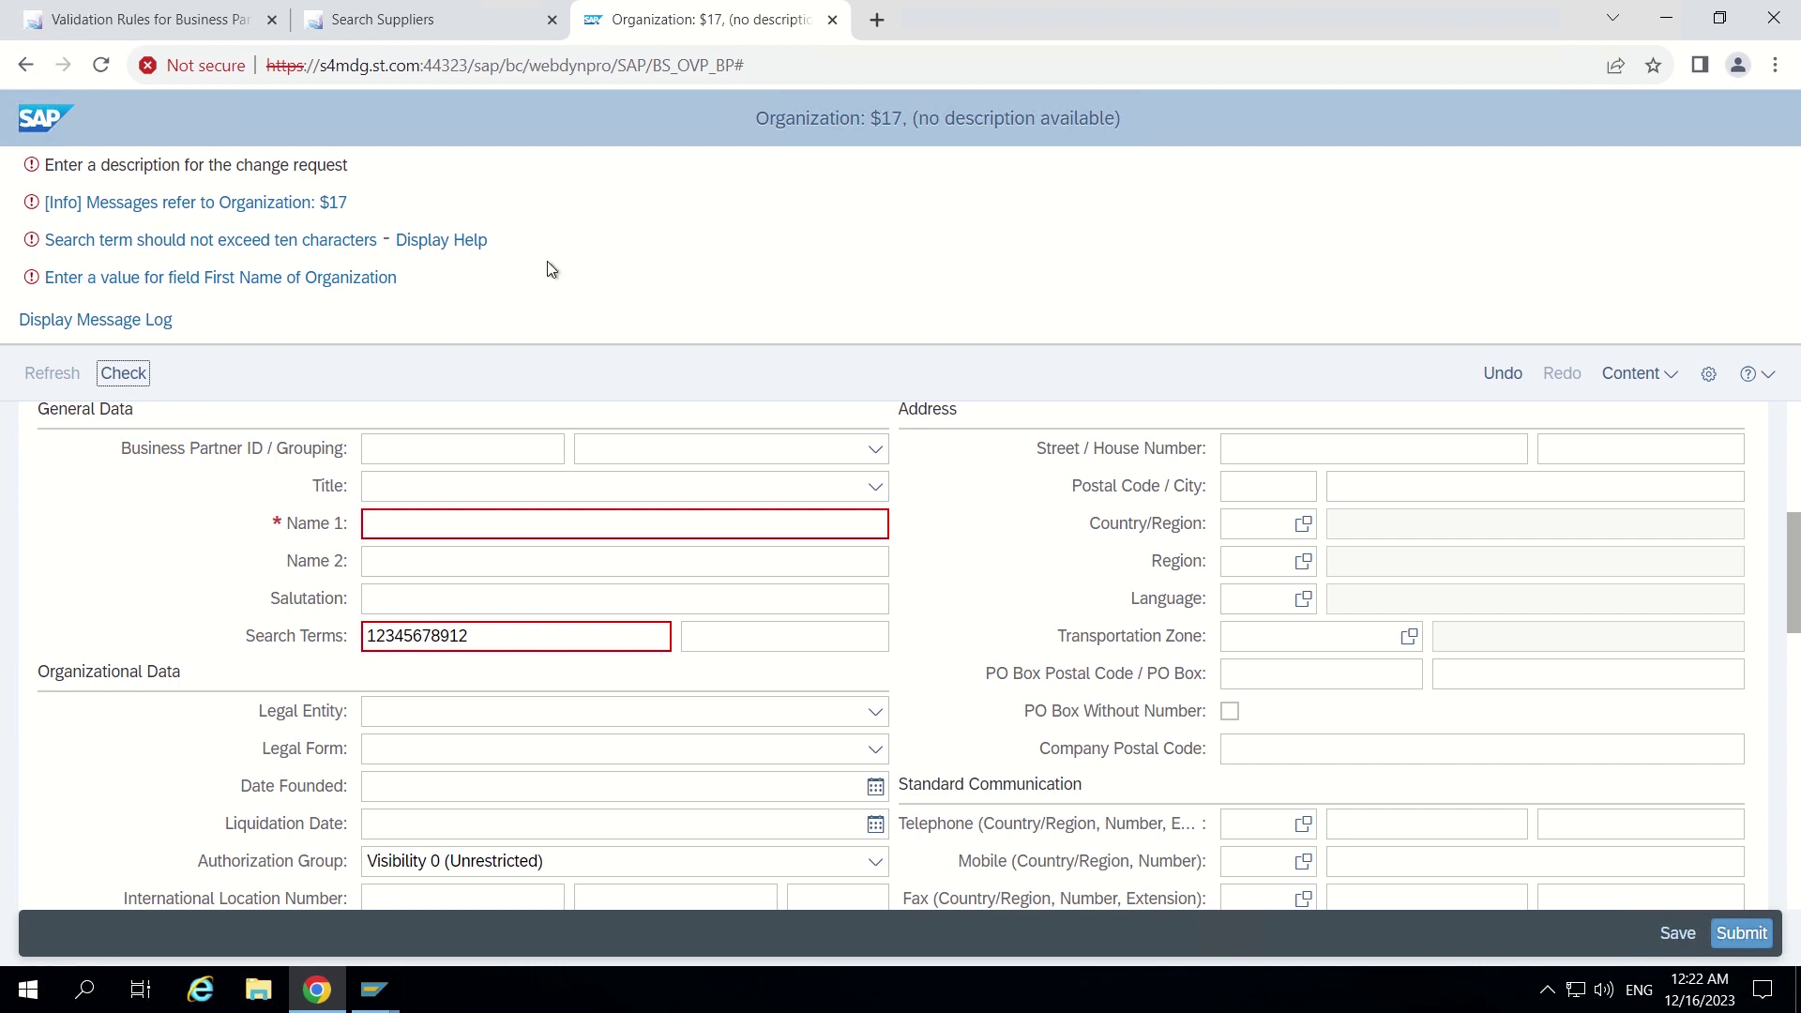
pyautogui.moveTo(363, 1010)
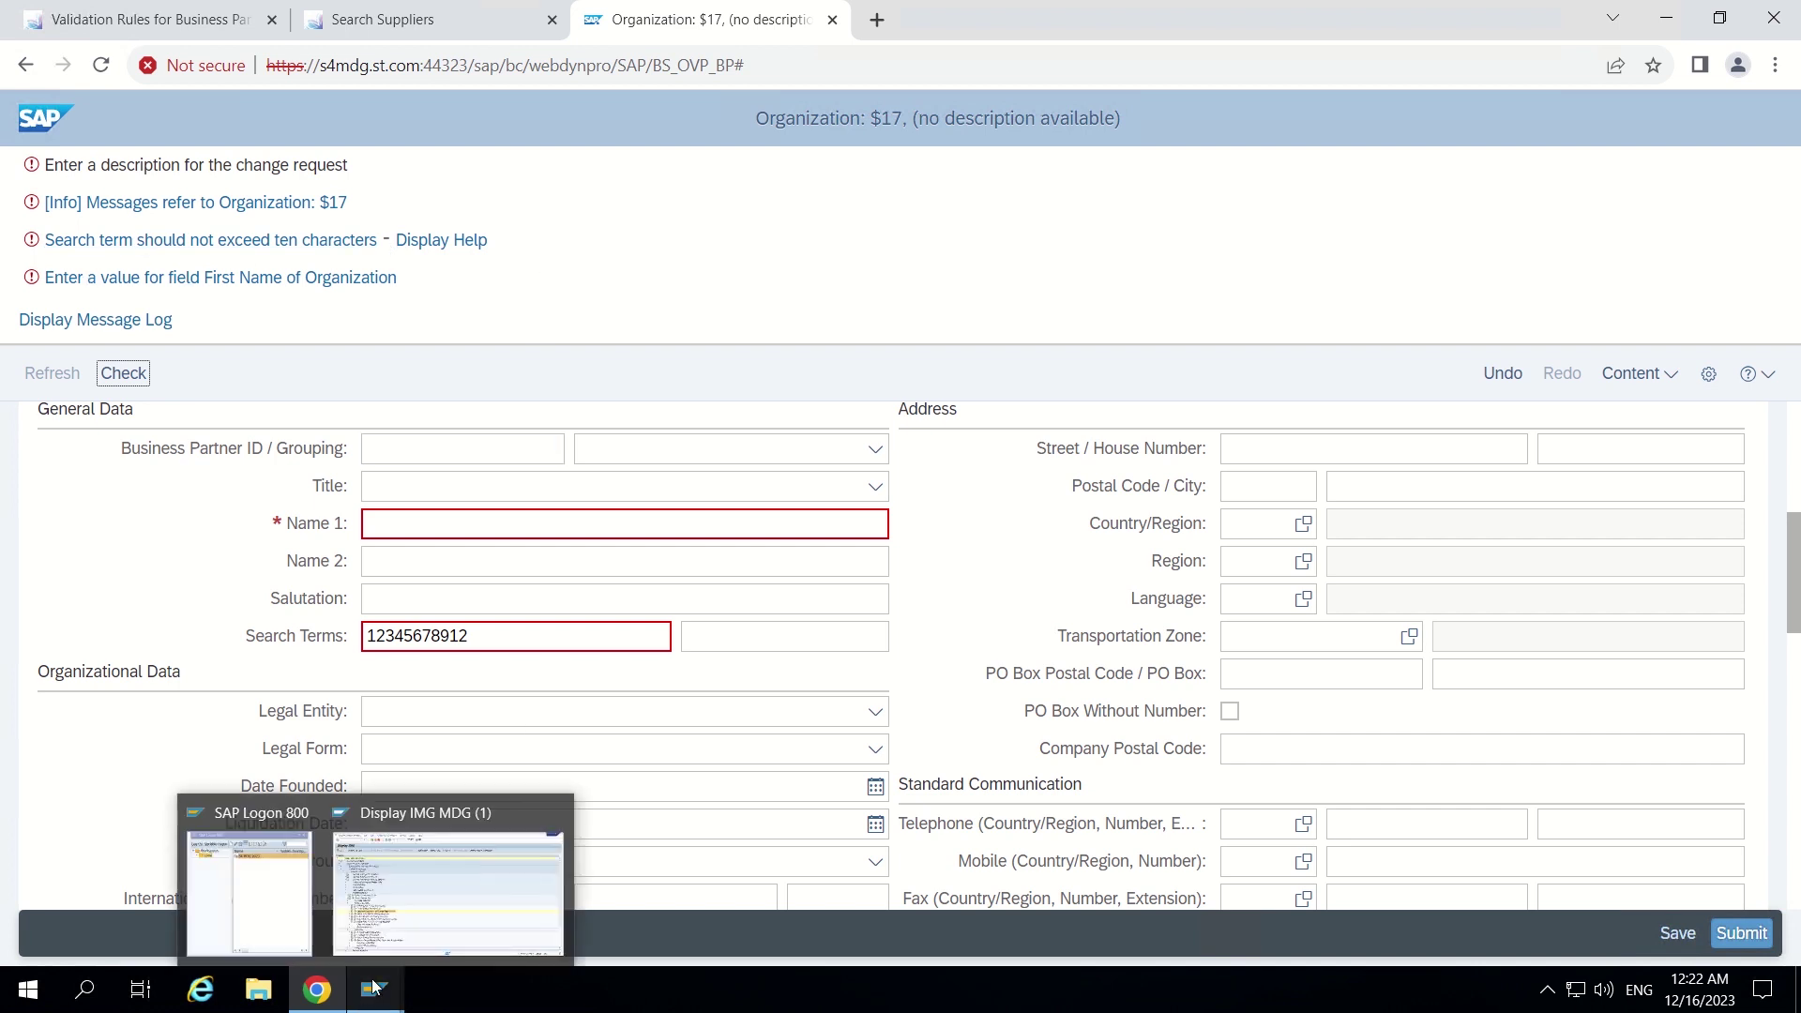
pyautogui.moveTo(385, 927)
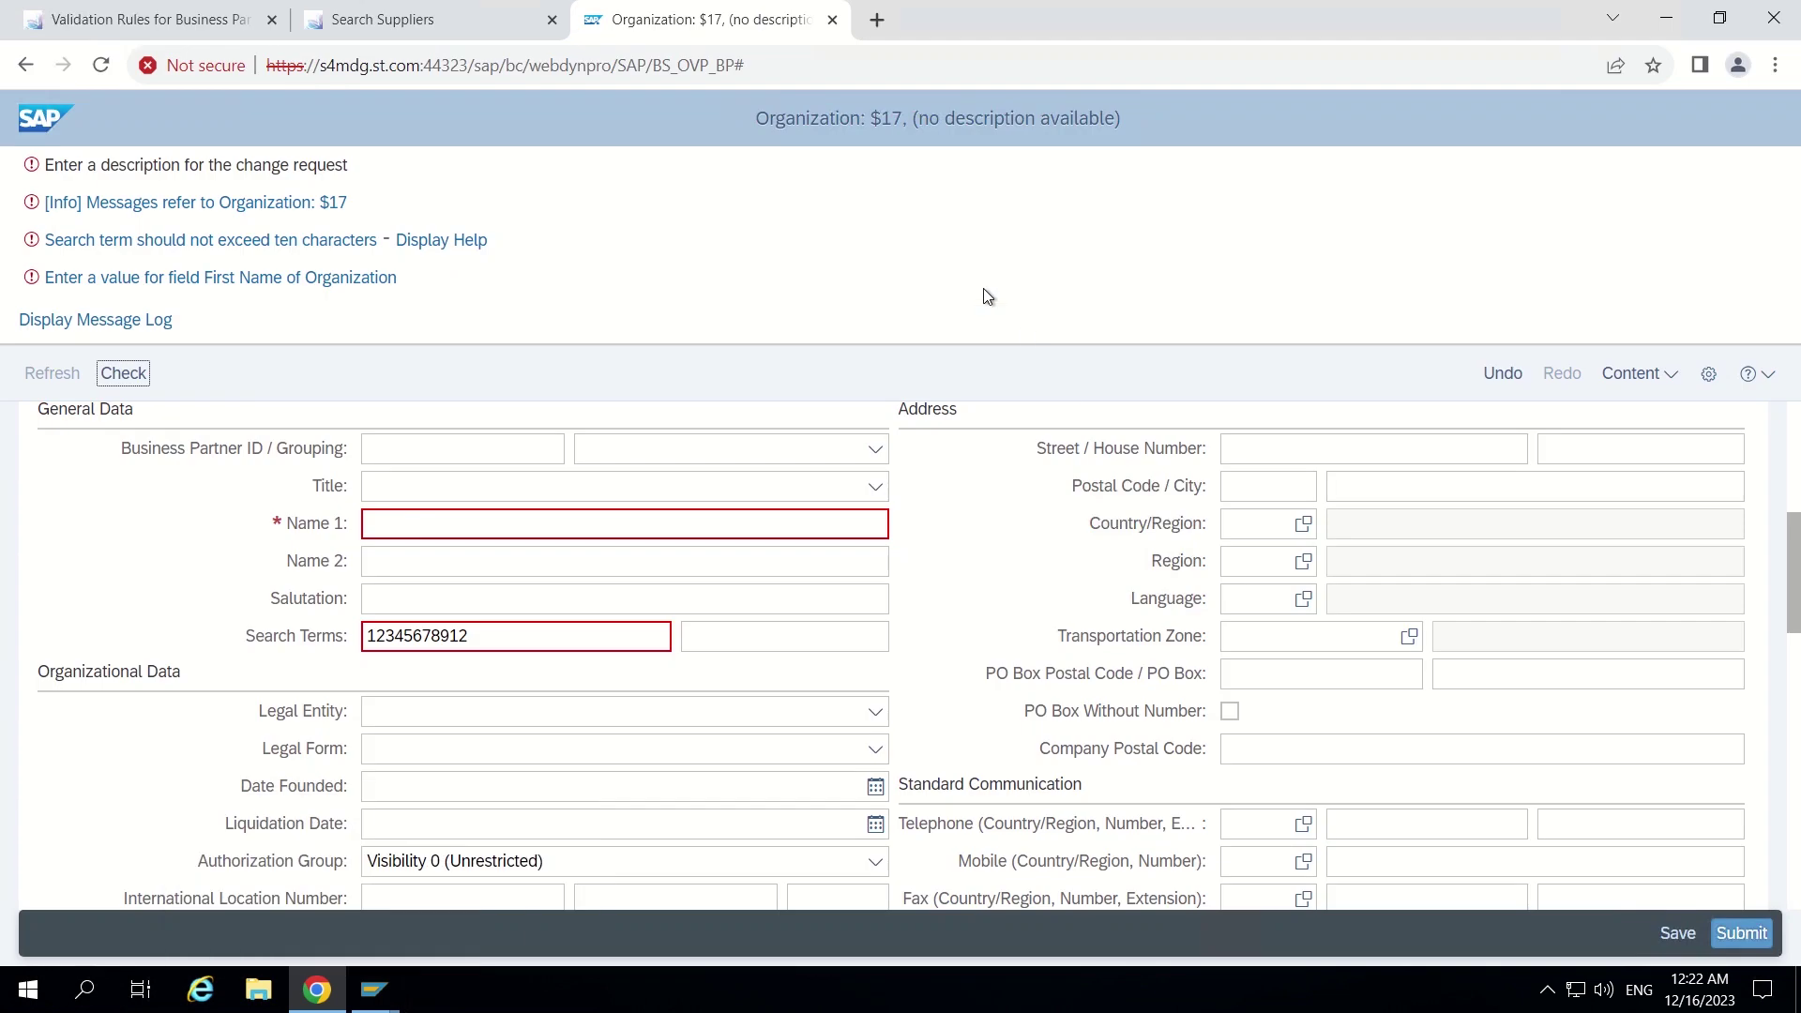
pyautogui.moveTo(943, 7)
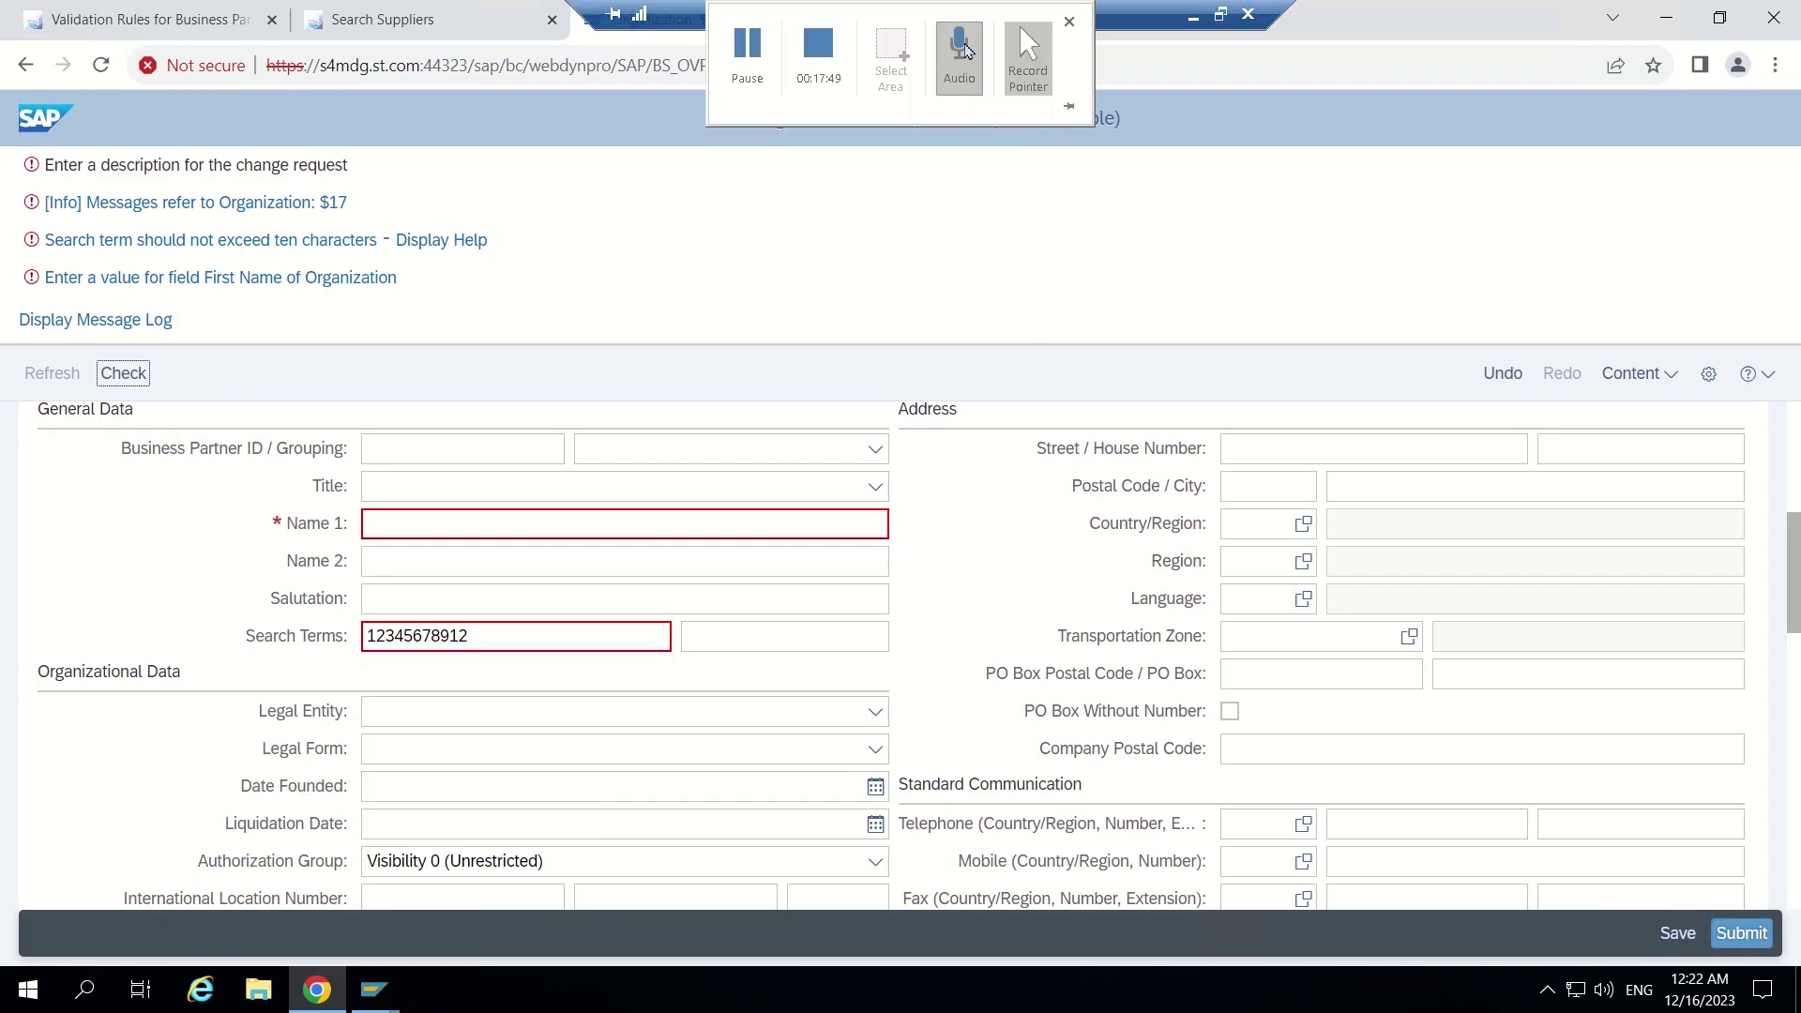